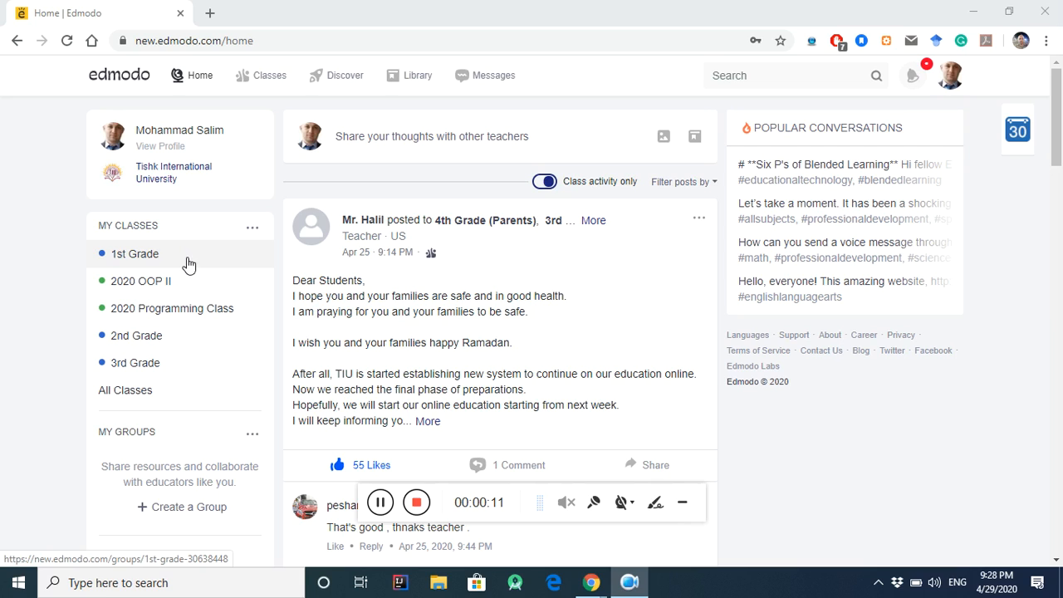
- Open the 2020 Programming Class and create a new quiz for it
left_click(190, 318)
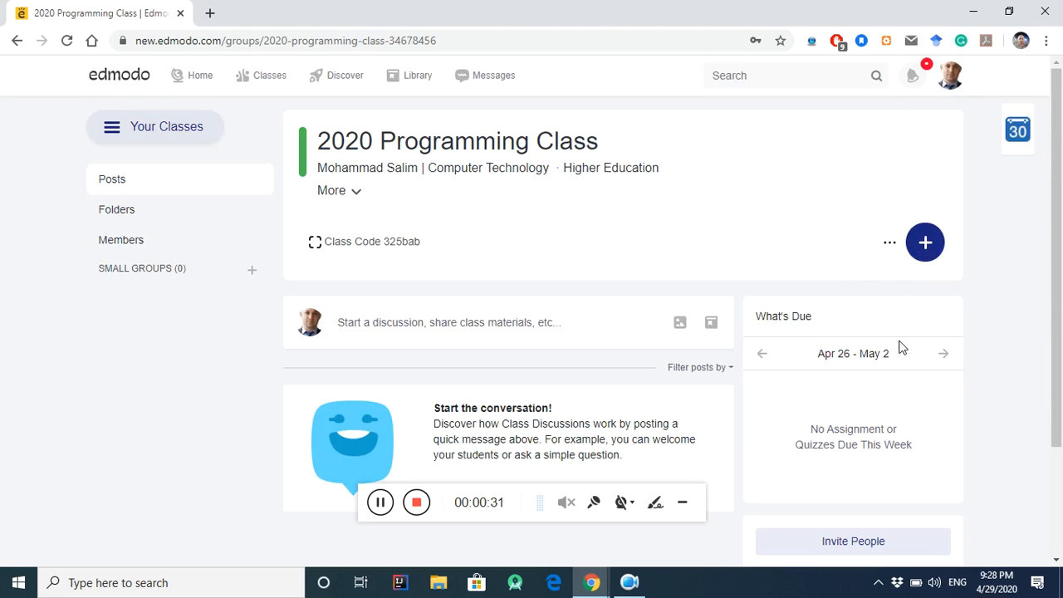
left_click(655, 507)
left_click(655, 505)
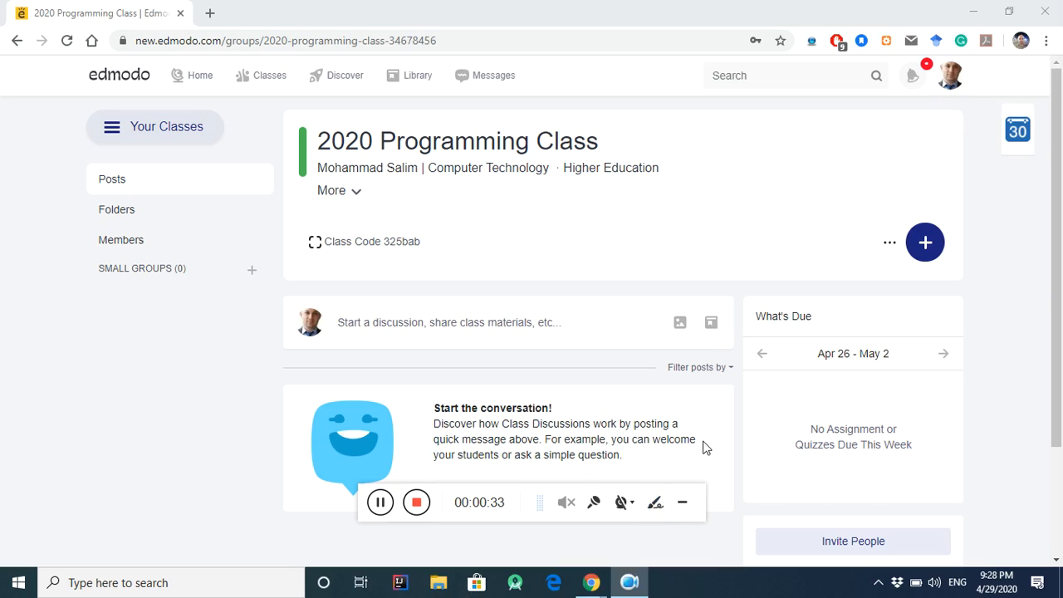
left_click(924, 240)
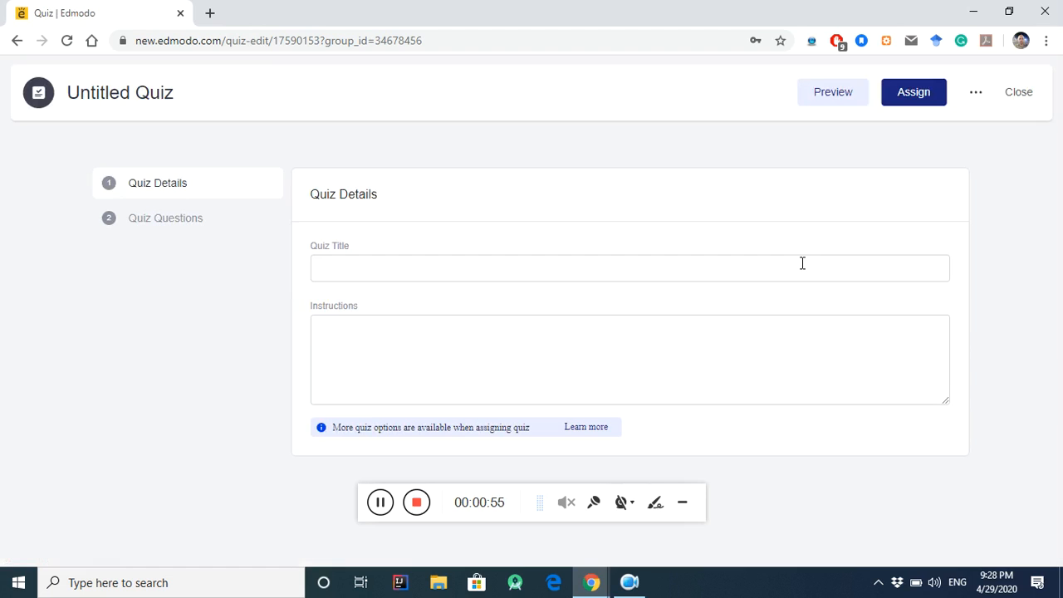
- Title the quiz "Quiz 1 Programming"
left_click(460, 268)
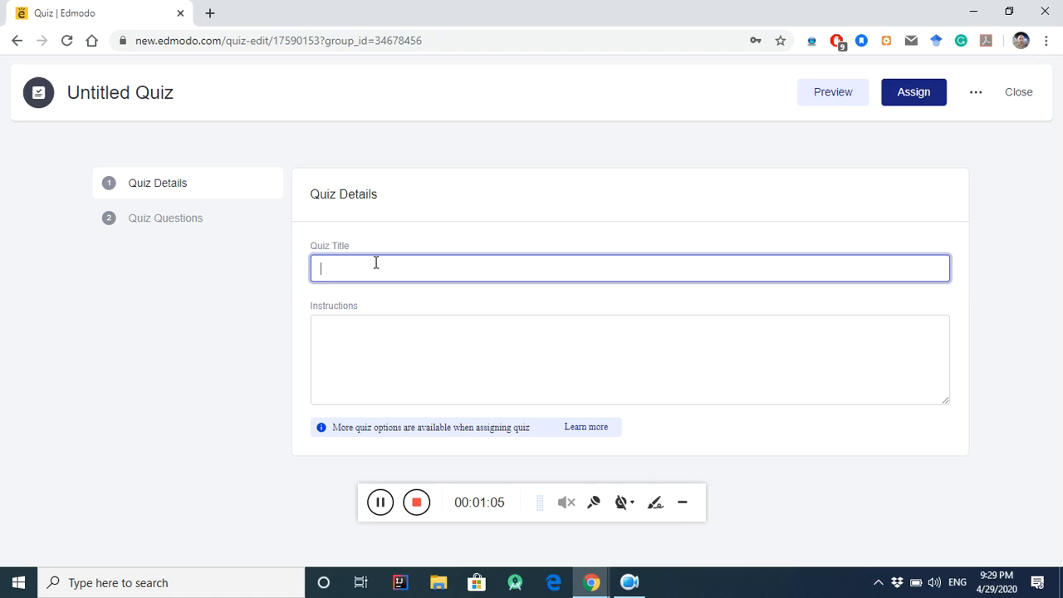
type("Quiz")
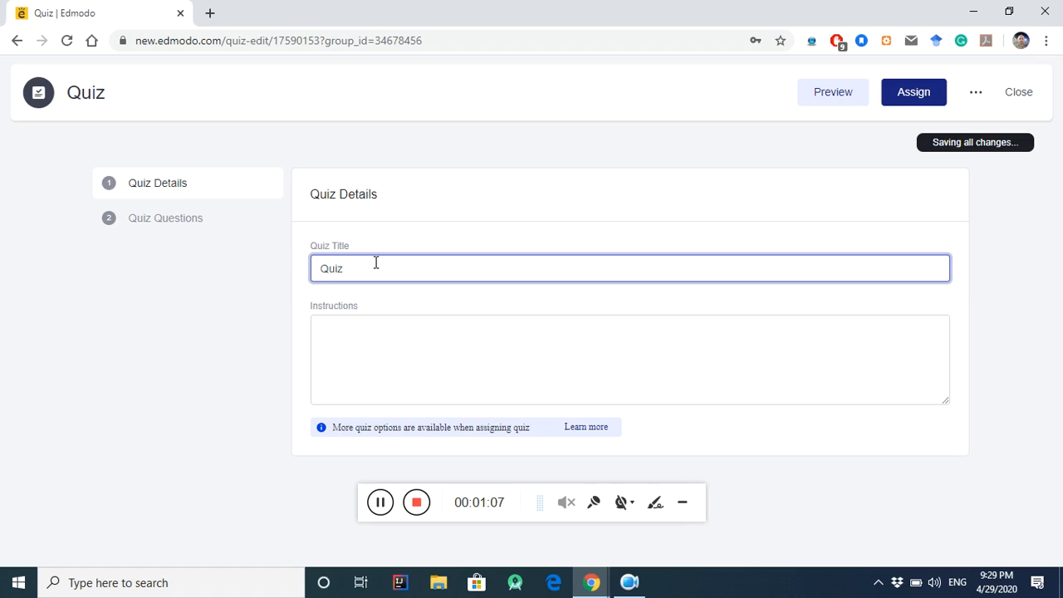
type(" 1 Programmn")
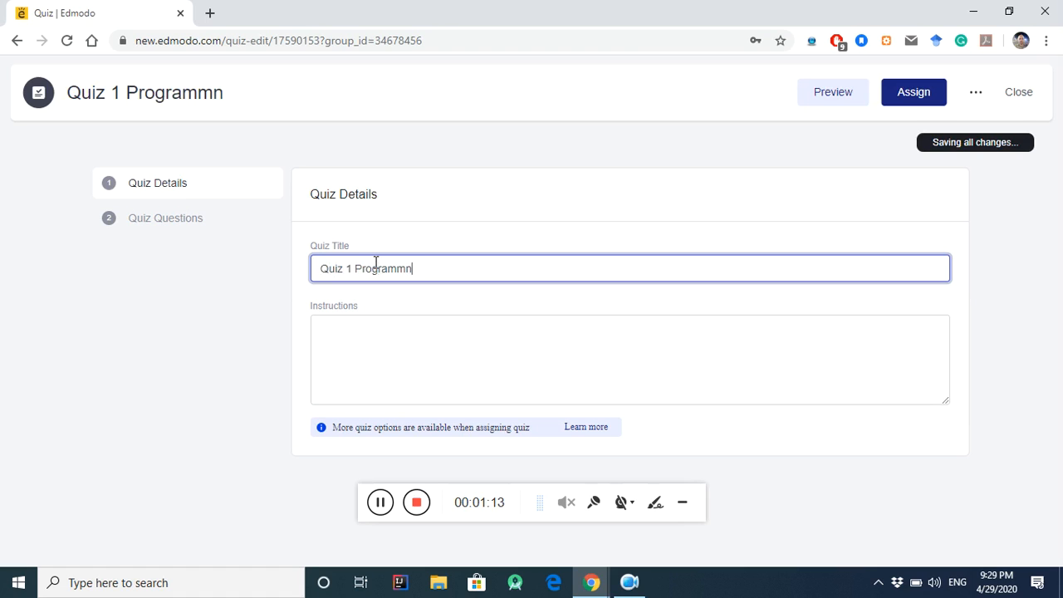
key("BackSpace")
type("ing")
- Enter the quiz instructions "You have only 5 minutes to answer 10 questions."
left_click(401, 328)
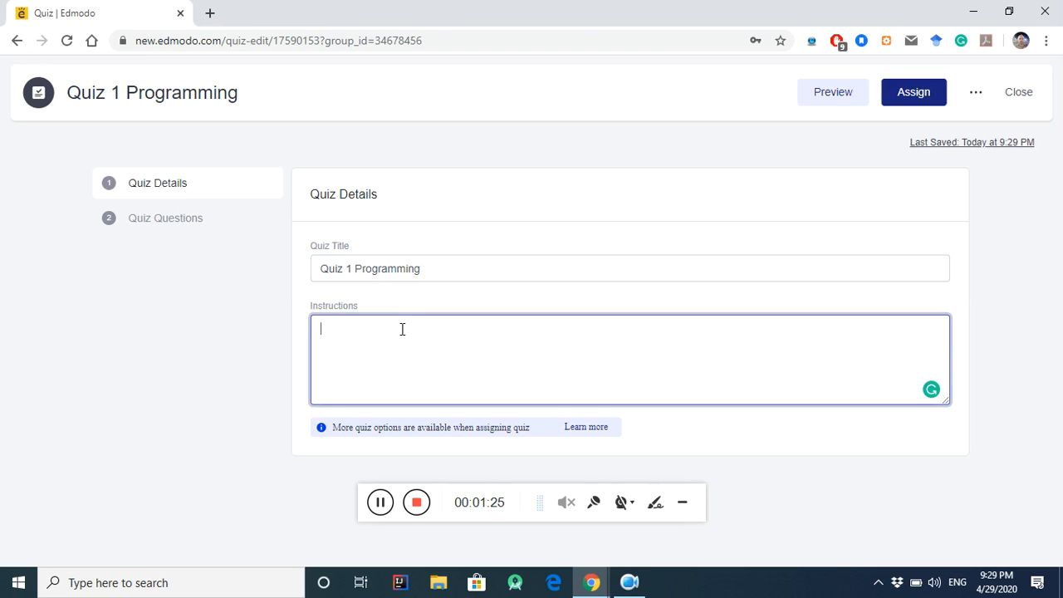
type("u have only 5 minutes ")
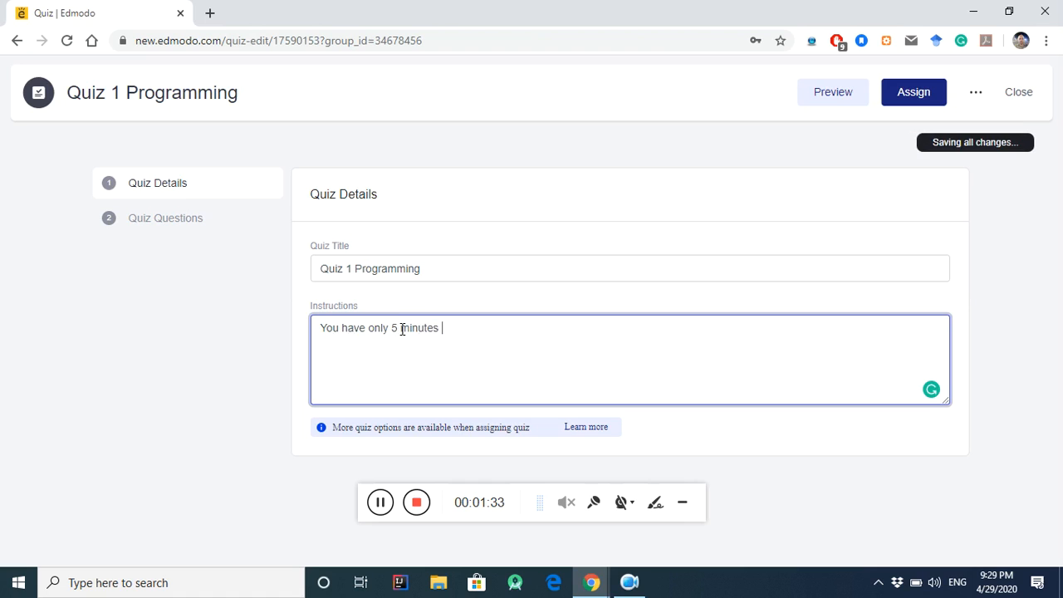
type("to answer 10 questions.")
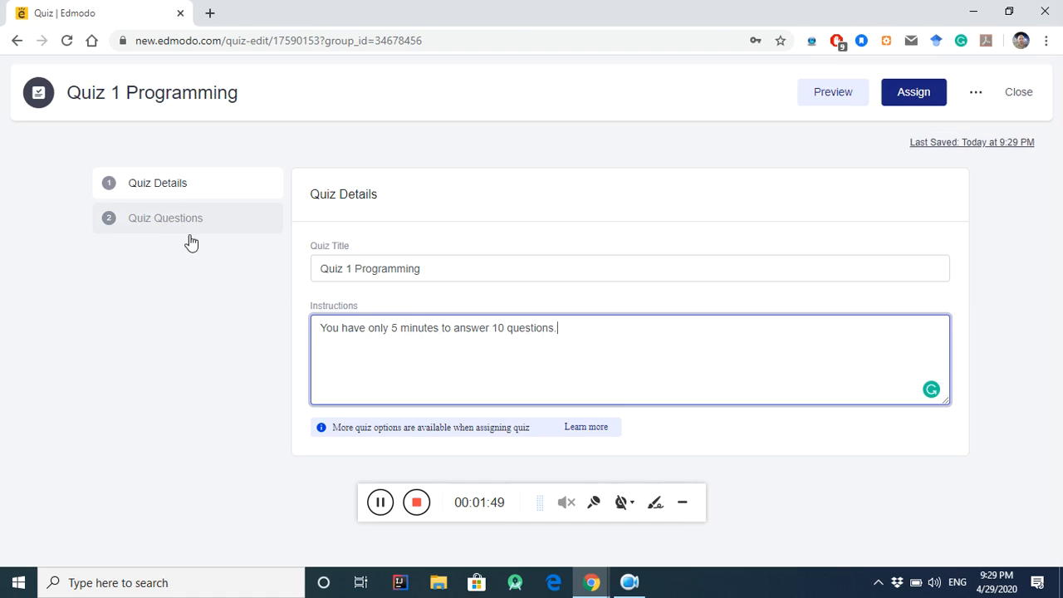
- Go to the quiz questions and set the first question's type to True/False
left_click_drag(518, 510, 525, 542)
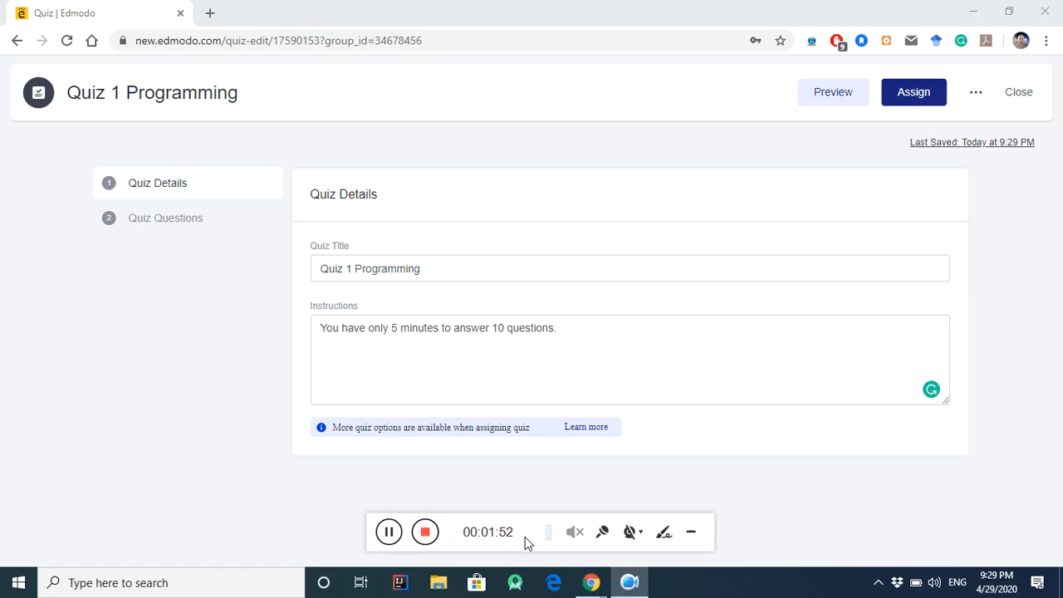
left_click(164, 235)
left_click(693, 535)
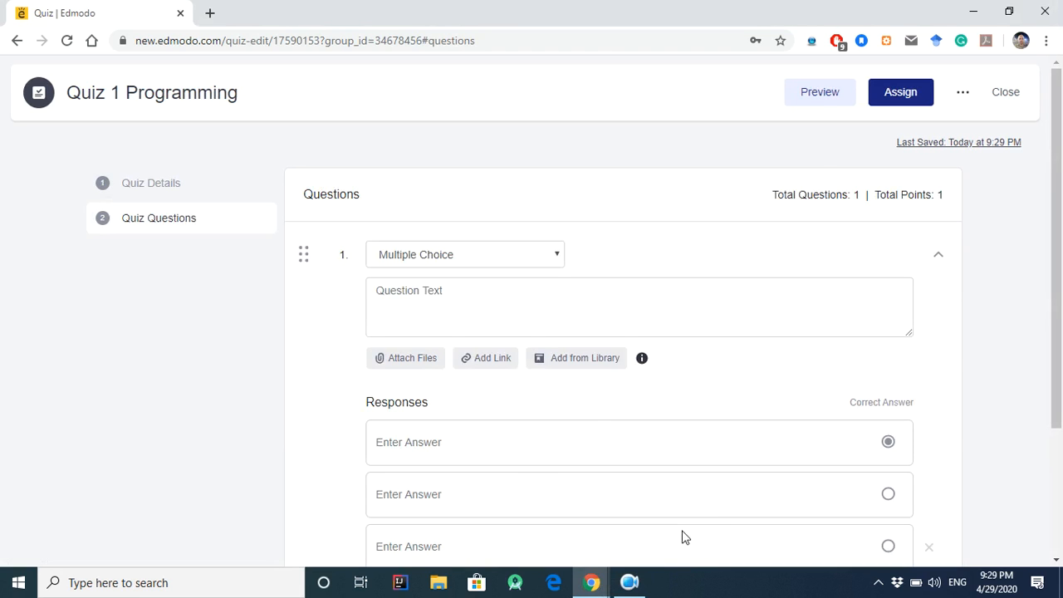
scroll(523, 258, "down", 3)
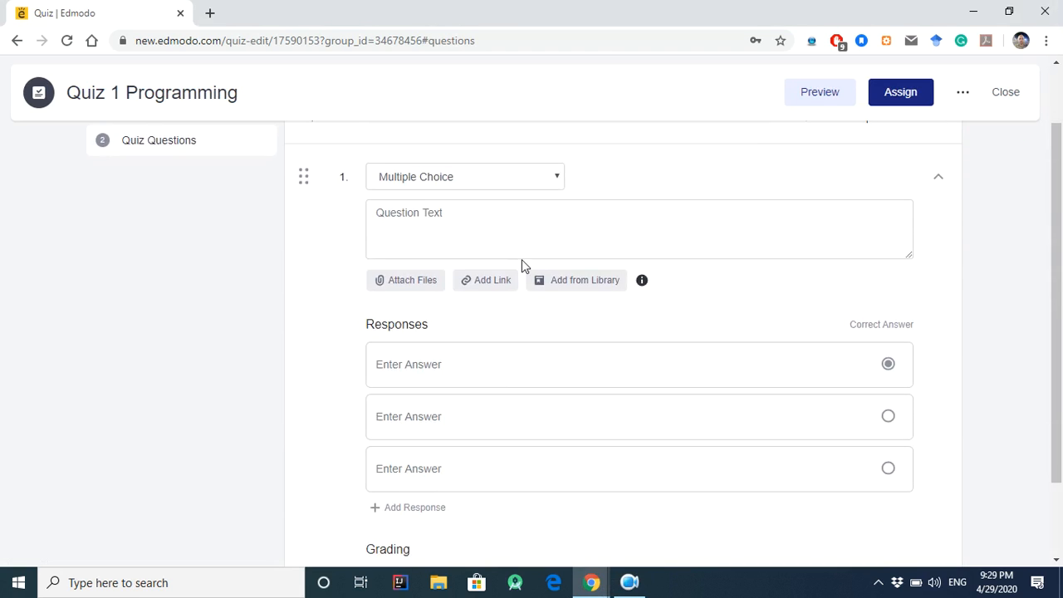
scroll(522, 259, "up", 3)
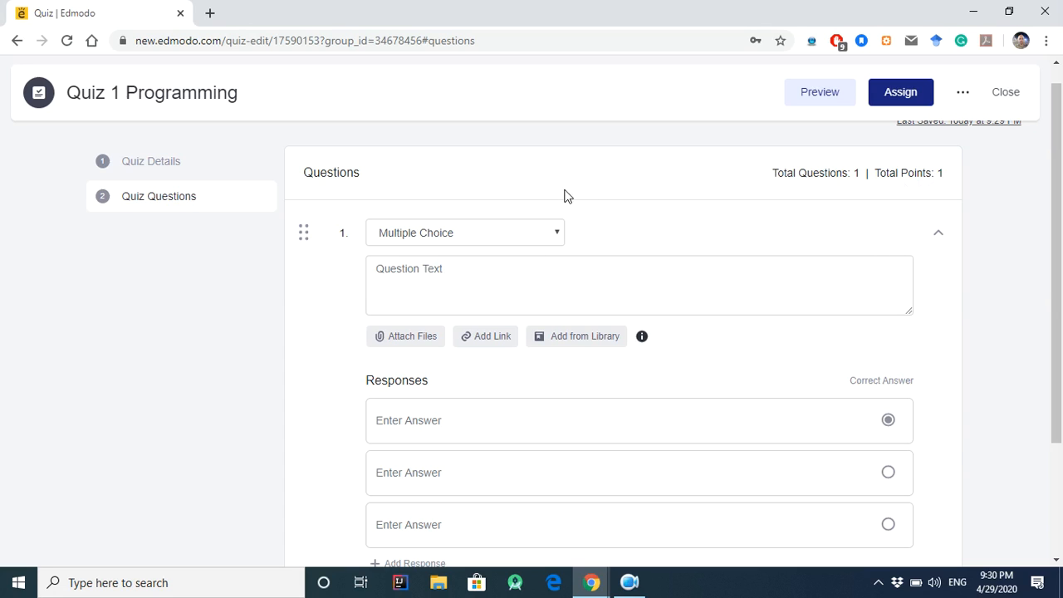
left_click(532, 237)
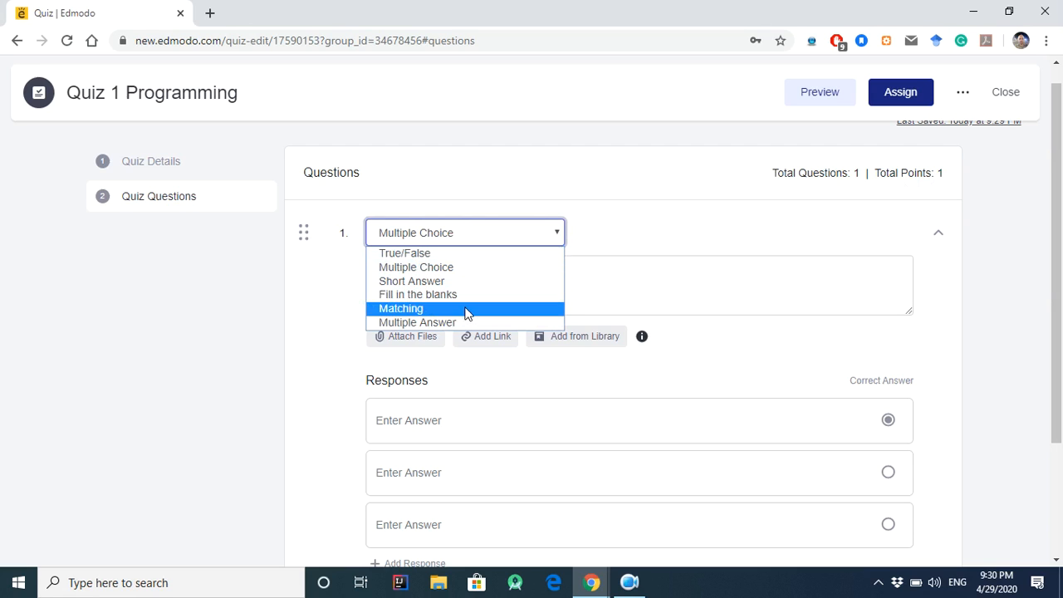
left_click(474, 237)
left_click(474, 237)
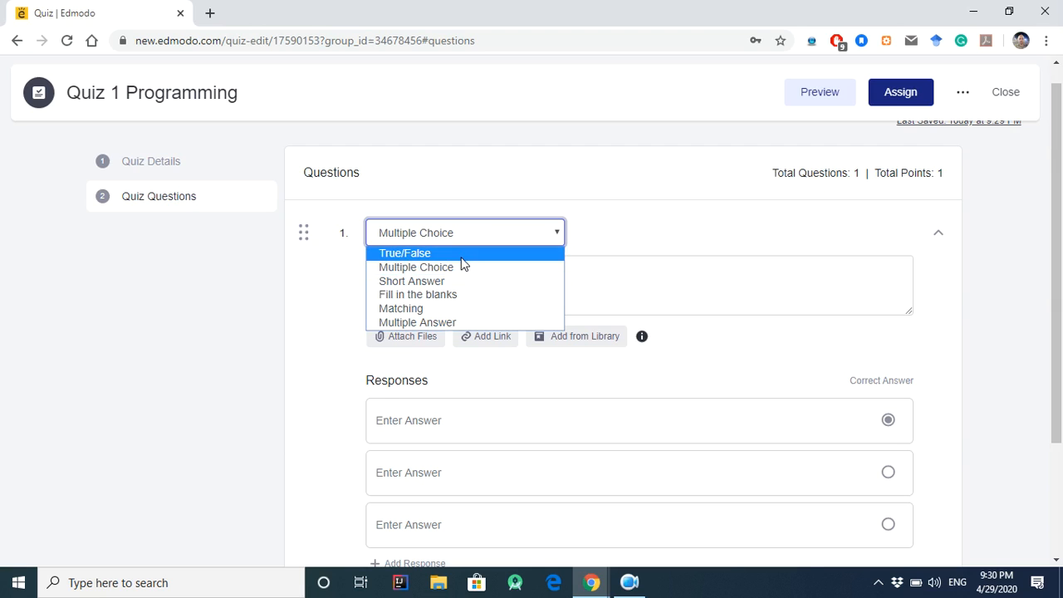
left_click(465, 254)
- Enter "IT is one of the important fields in life." as the first question's text, accepting the "one of" grammar suggestion
scroll(769, 266, "down", 1)
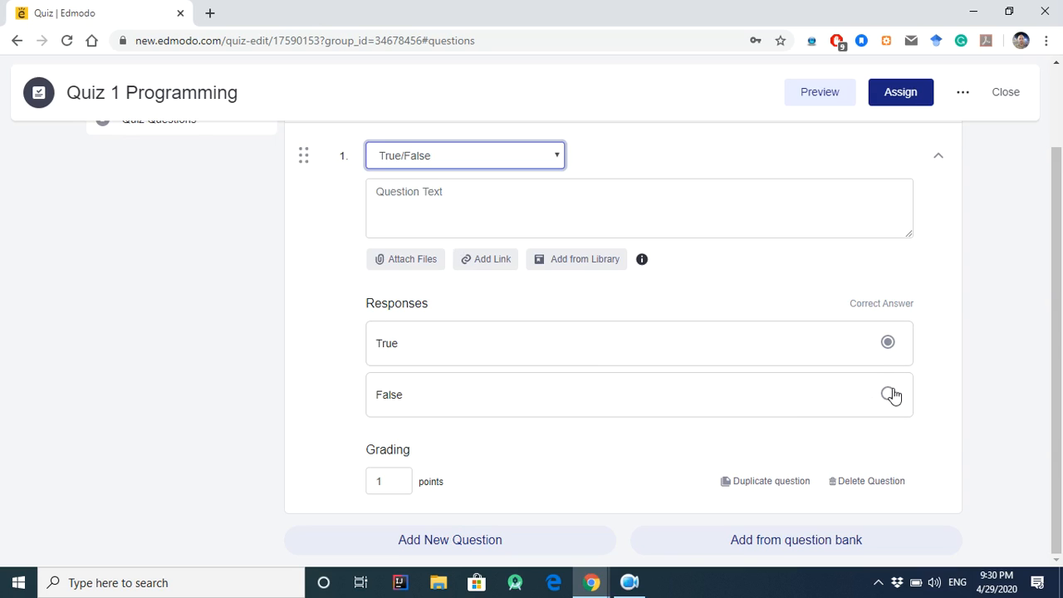
left_click(539, 202)
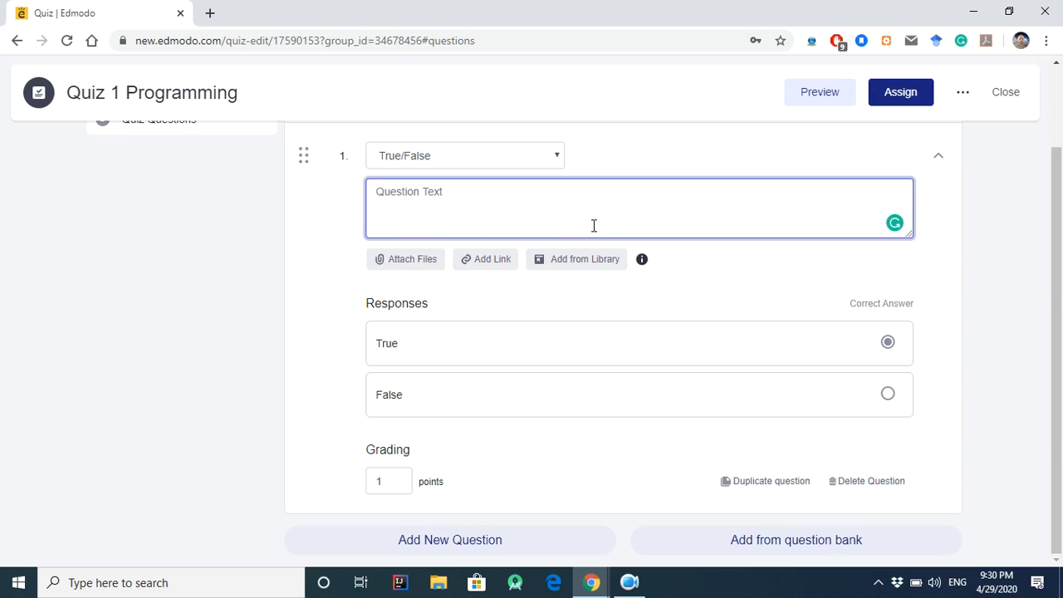
type("IT is")
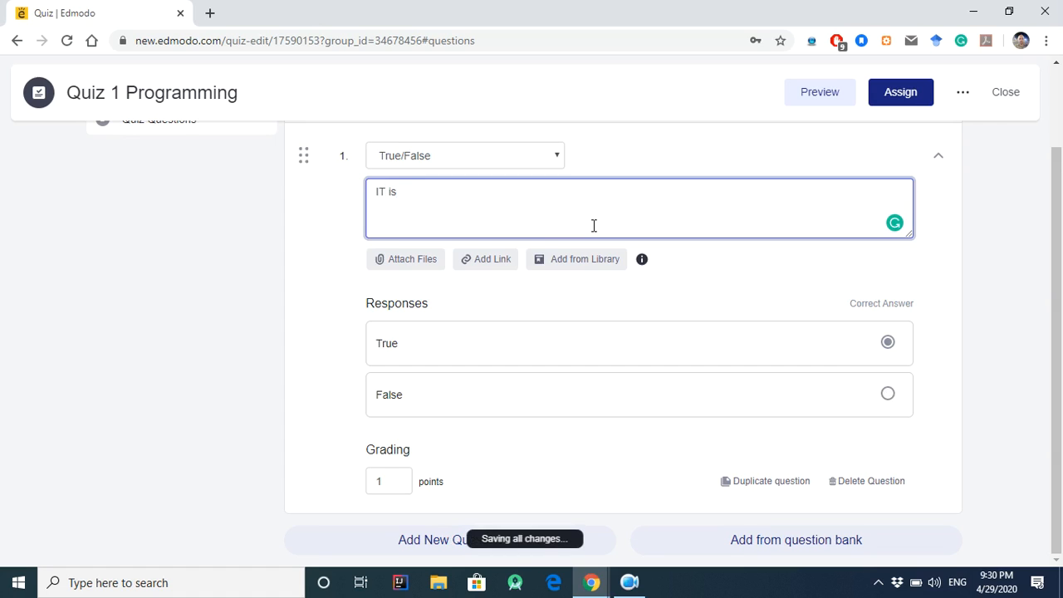
type(" one the important field")
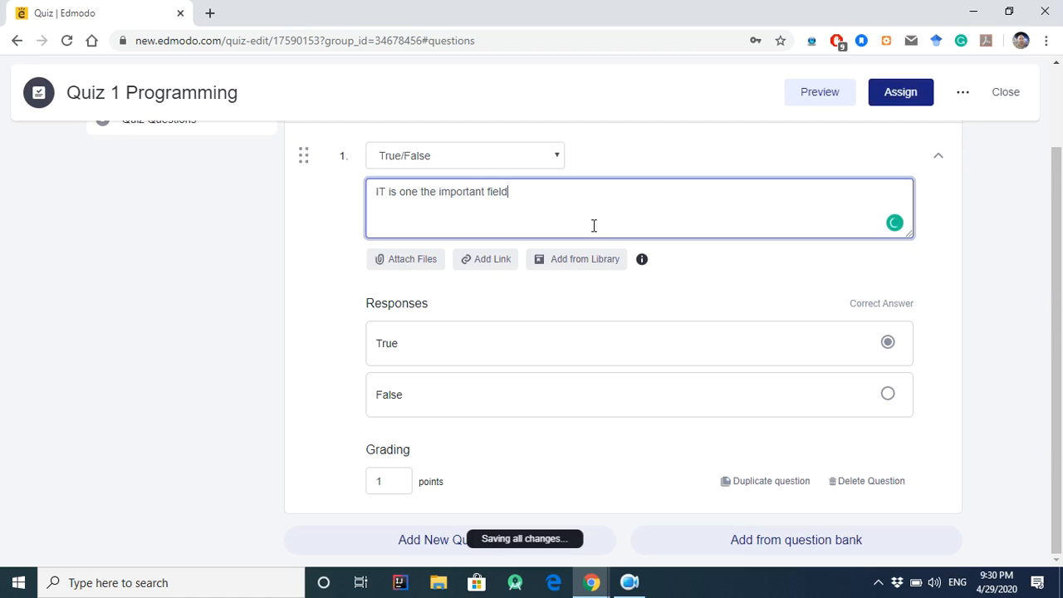
type("s in lide")
mouse_move(408, 192)
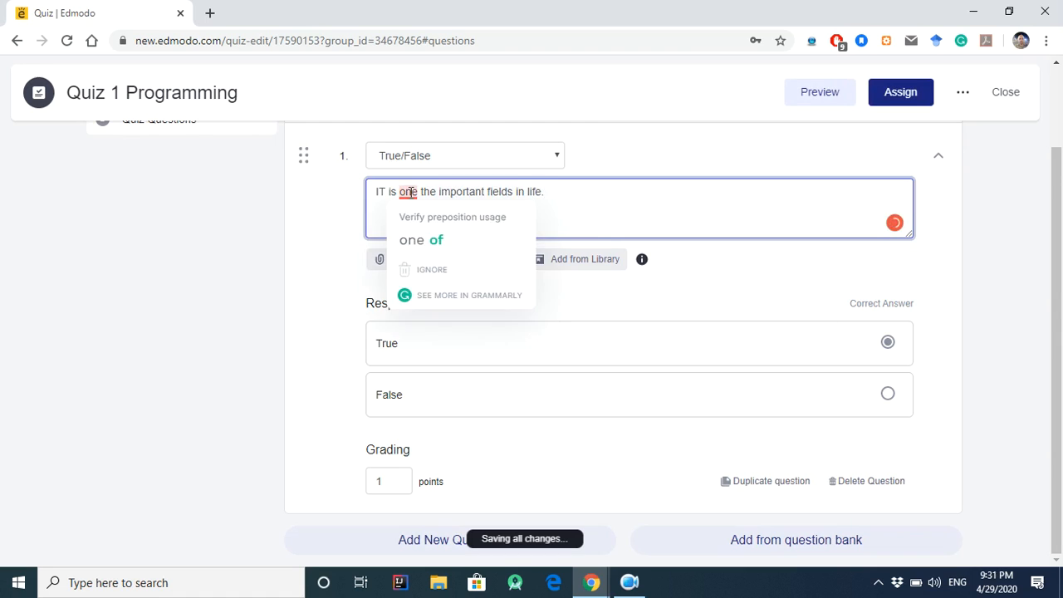
left_click(424, 241)
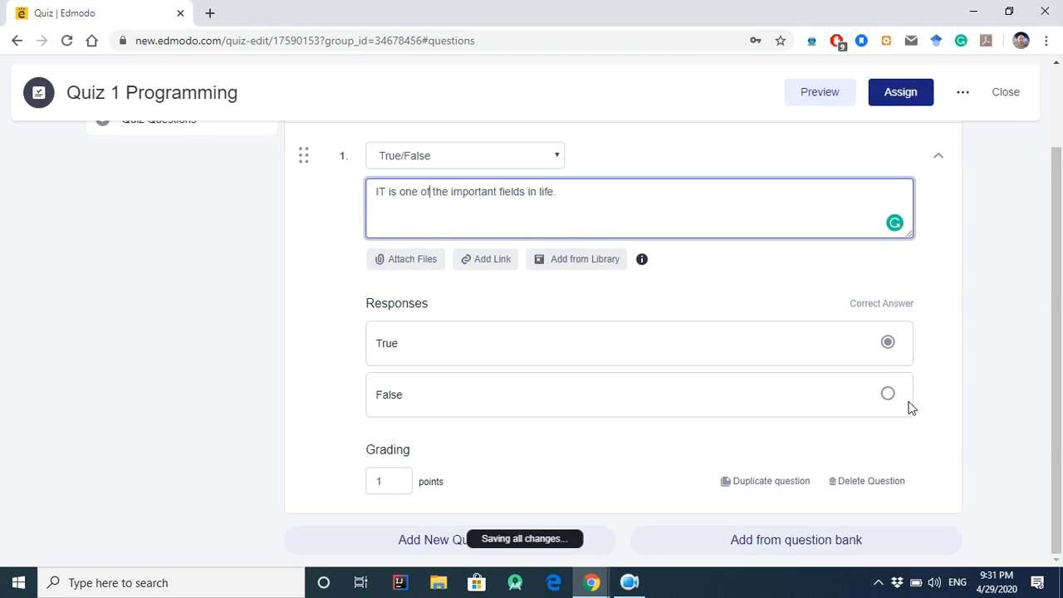
- Mark True as the first question's correct answer and correct its wording from "in life" to "of life"
left_click(887, 343)
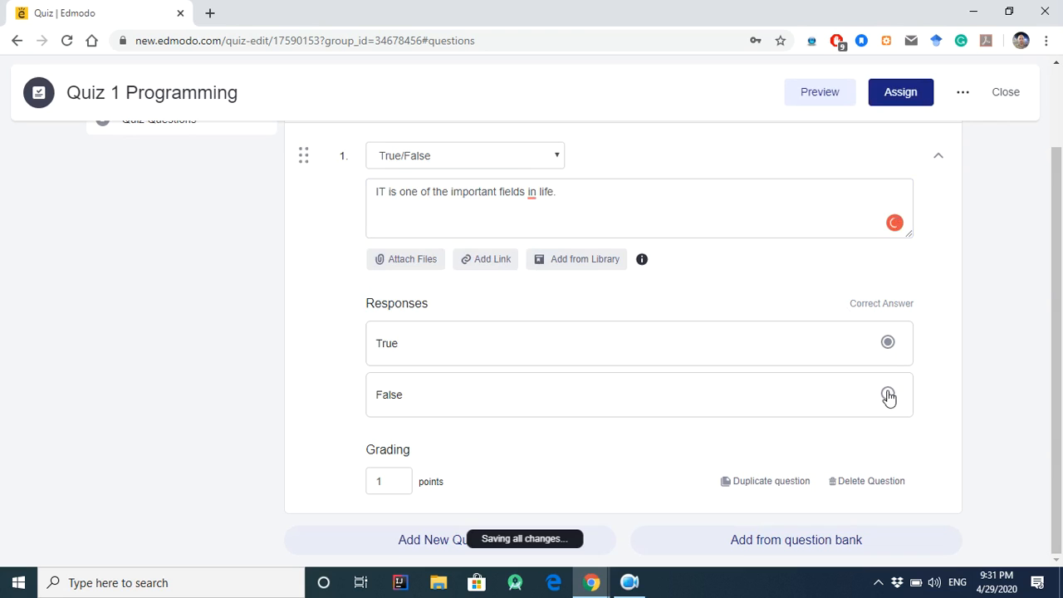
left_click(888, 397)
left_click(889, 347)
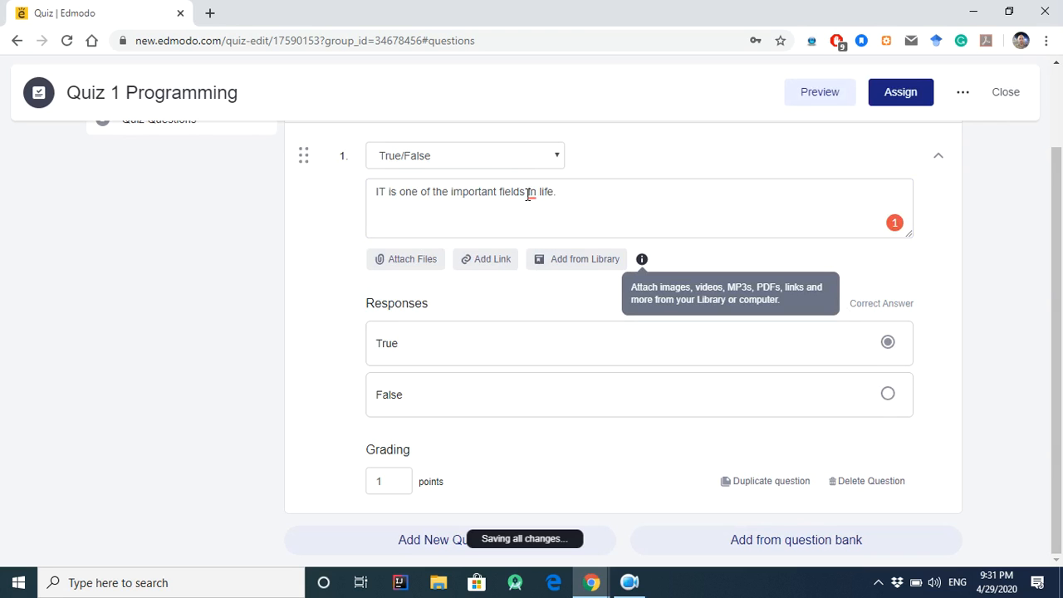
mouse_move(527, 195)
left_click(537, 235)
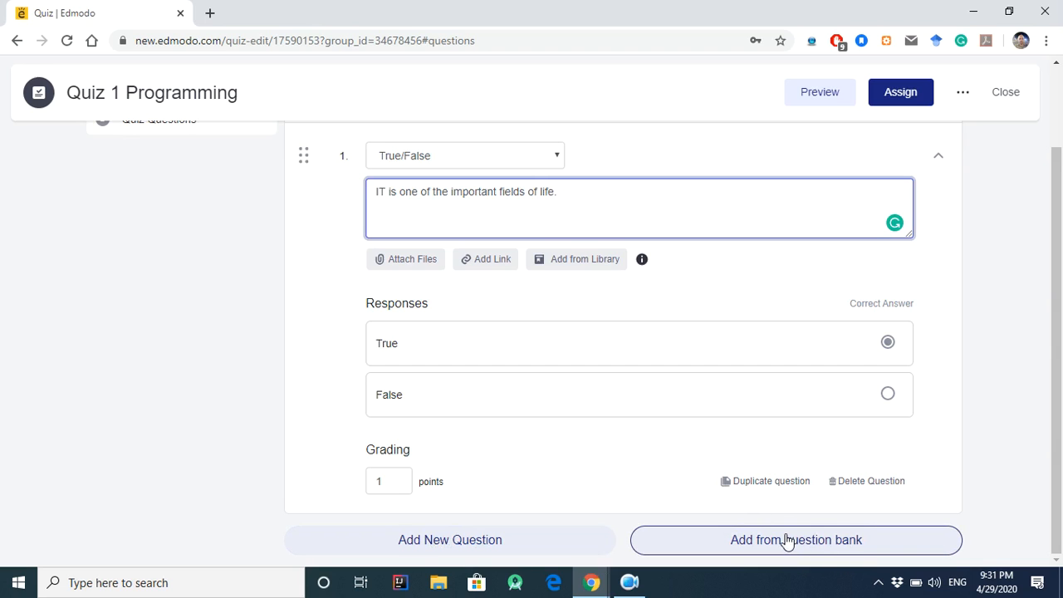
- Add a second question to the quiz
left_click(493, 548)
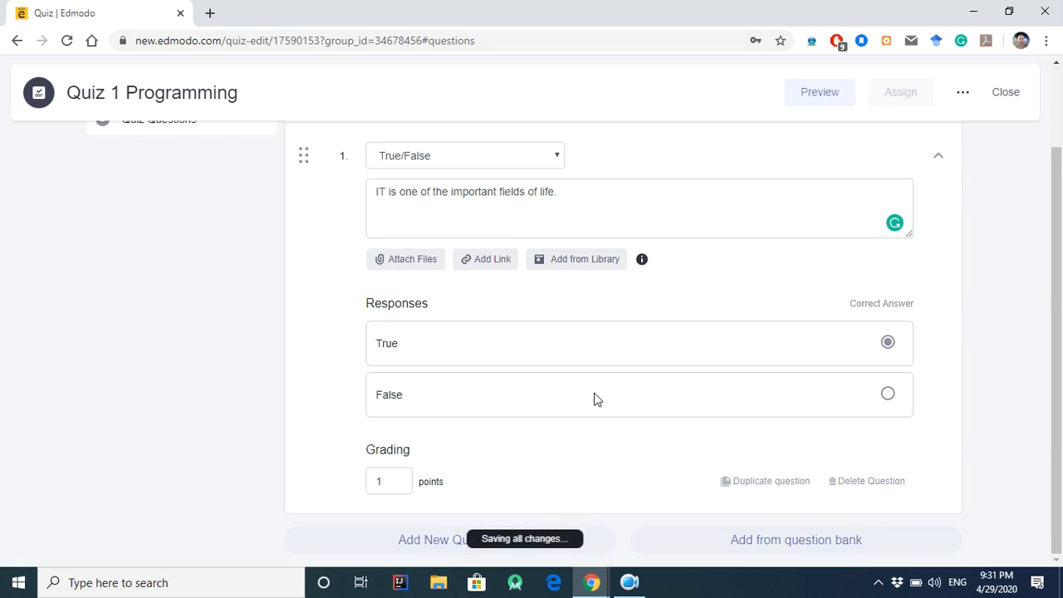
scroll(419, 451, "down", 1)
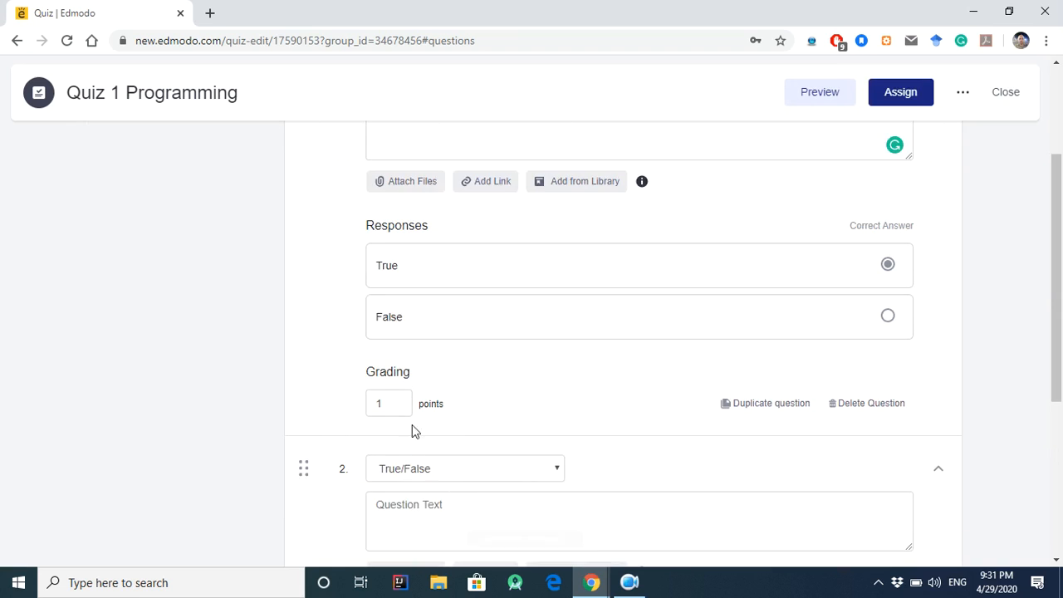
scroll(418, 451, "down", 4)
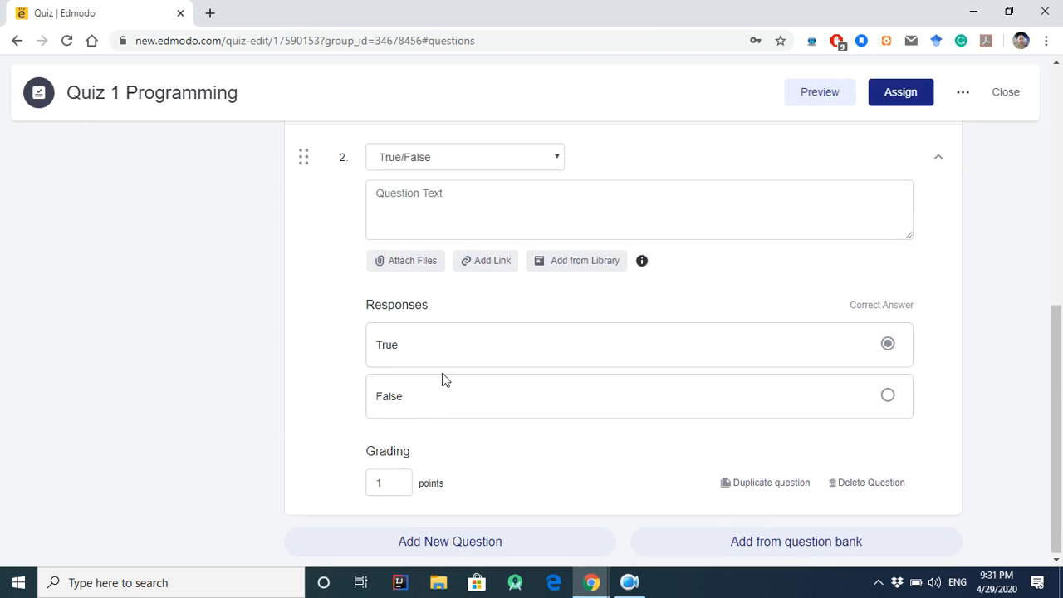
- Set the second question's type to Multiple Choice and look over its response and grading fields
left_click(461, 167)
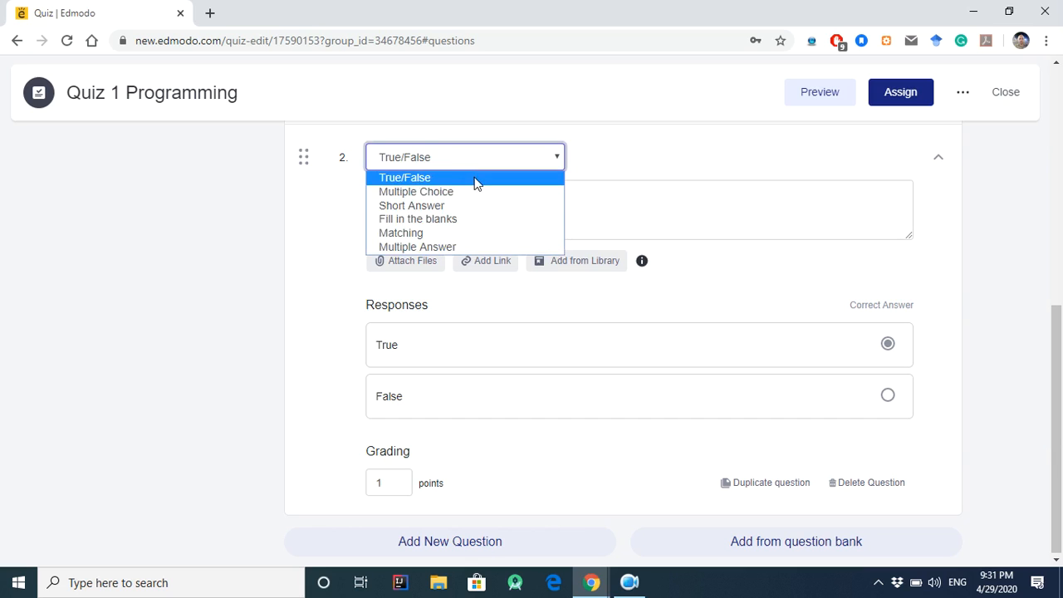
left_click(469, 195)
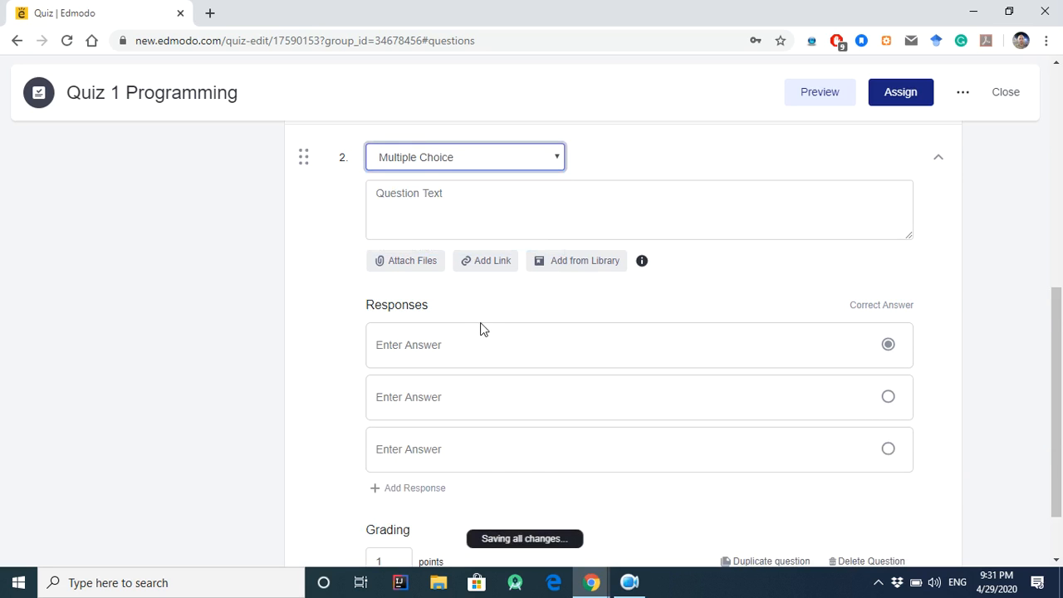
scroll(490, 329, "down", 1)
scroll(499, 325, "up", 1)
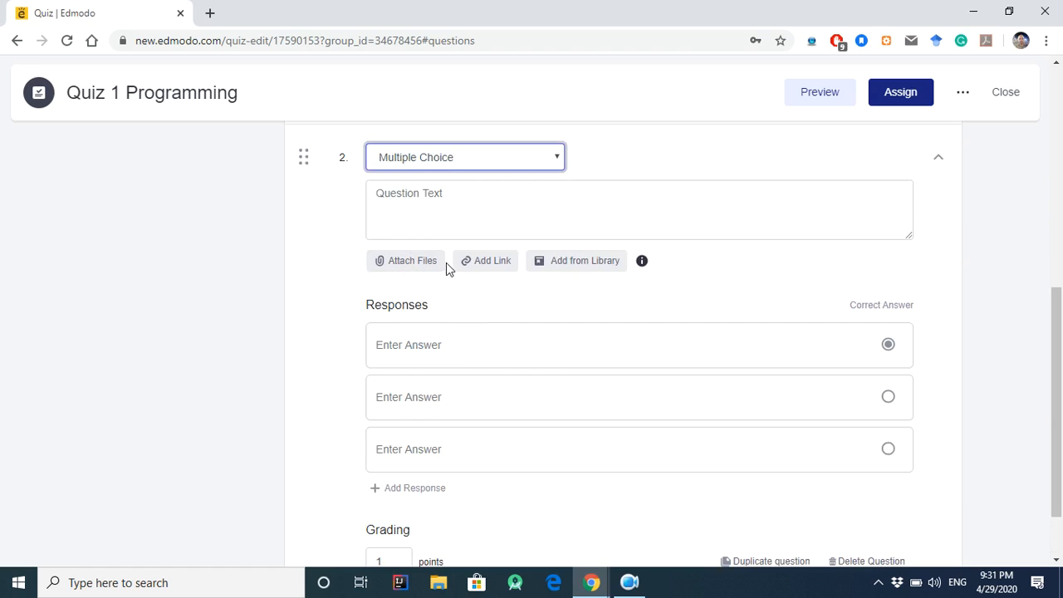
scroll(470, 493, "down", 1)
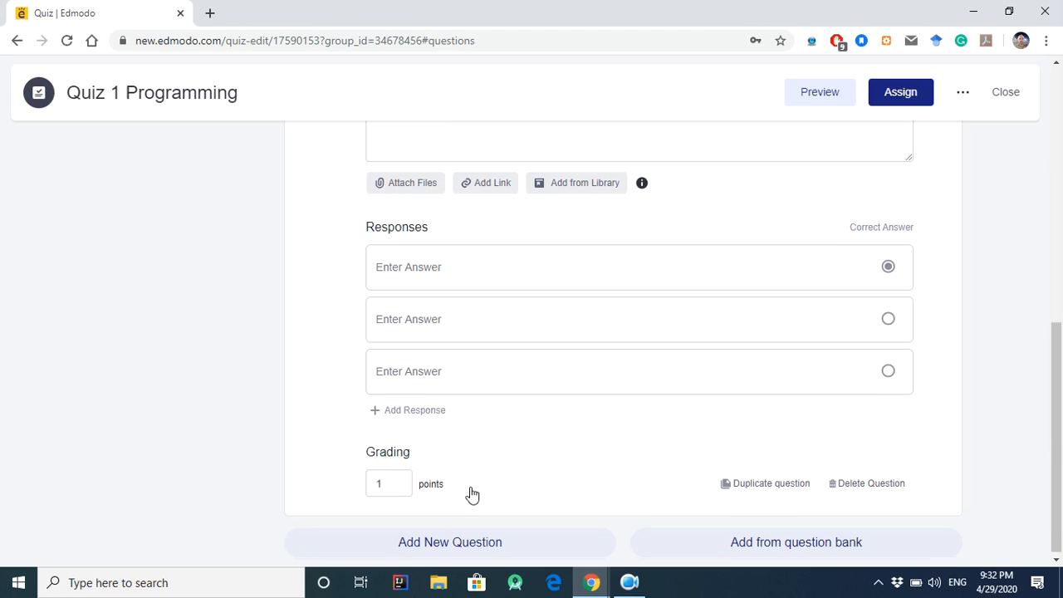
scroll(472, 487, "up", 1)
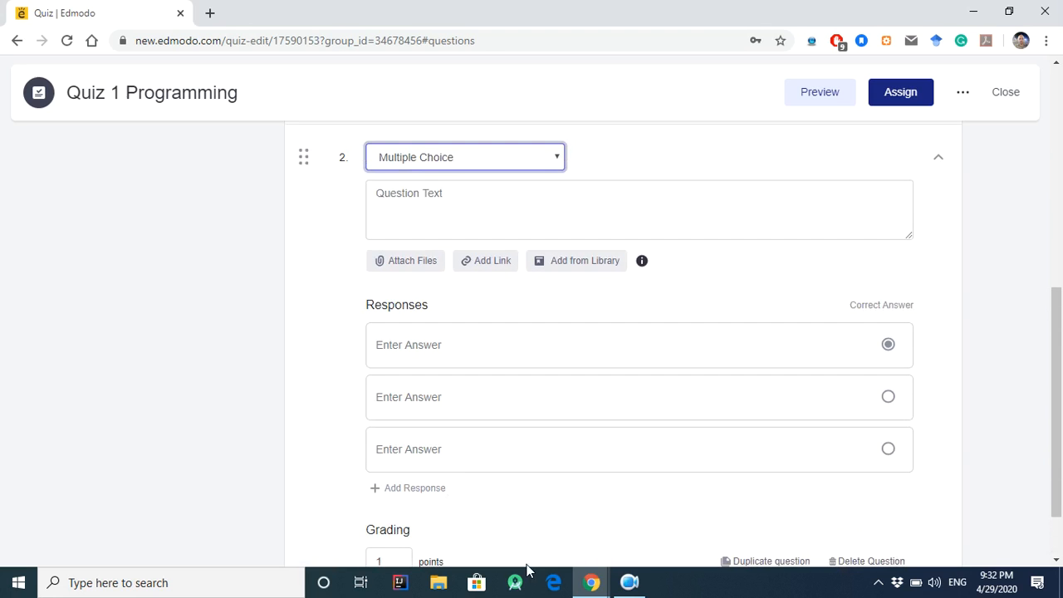
- Change the second question's type to Short Answer
left_click(454, 168)
left_click(461, 206)
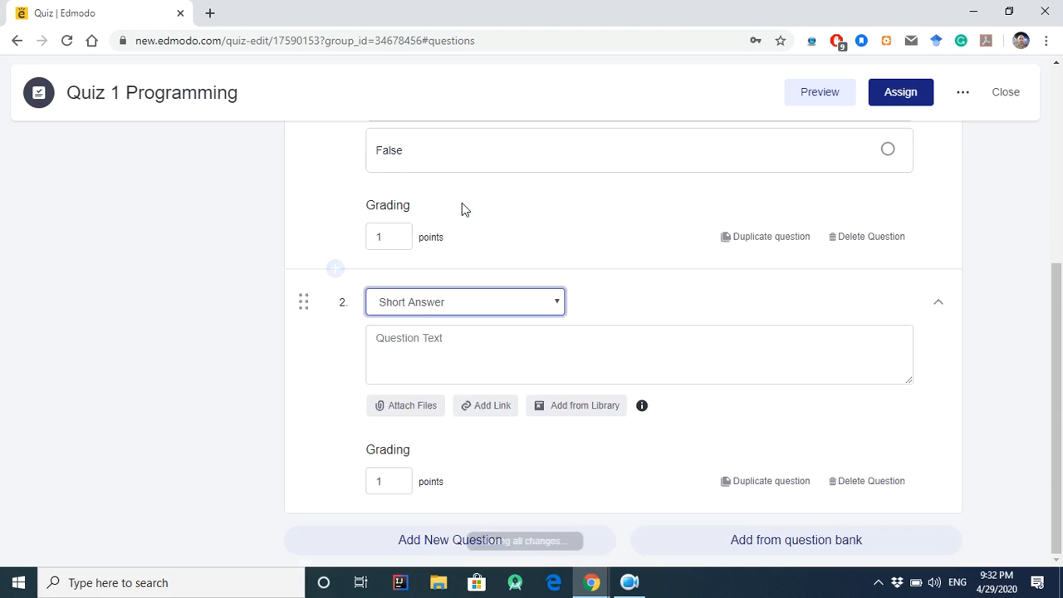
left_click(525, 300)
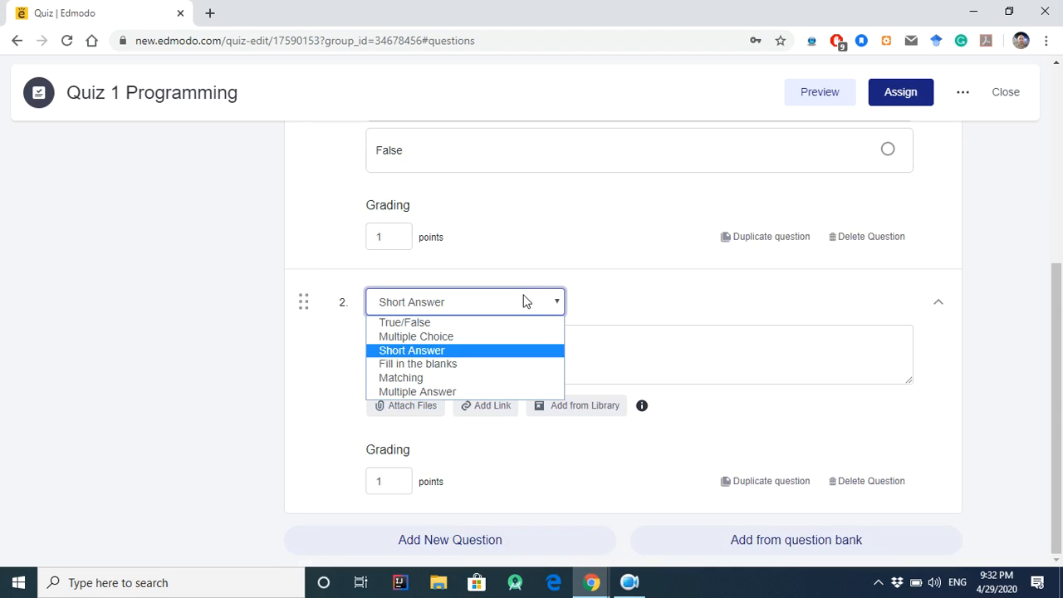
left_click(496, 349)
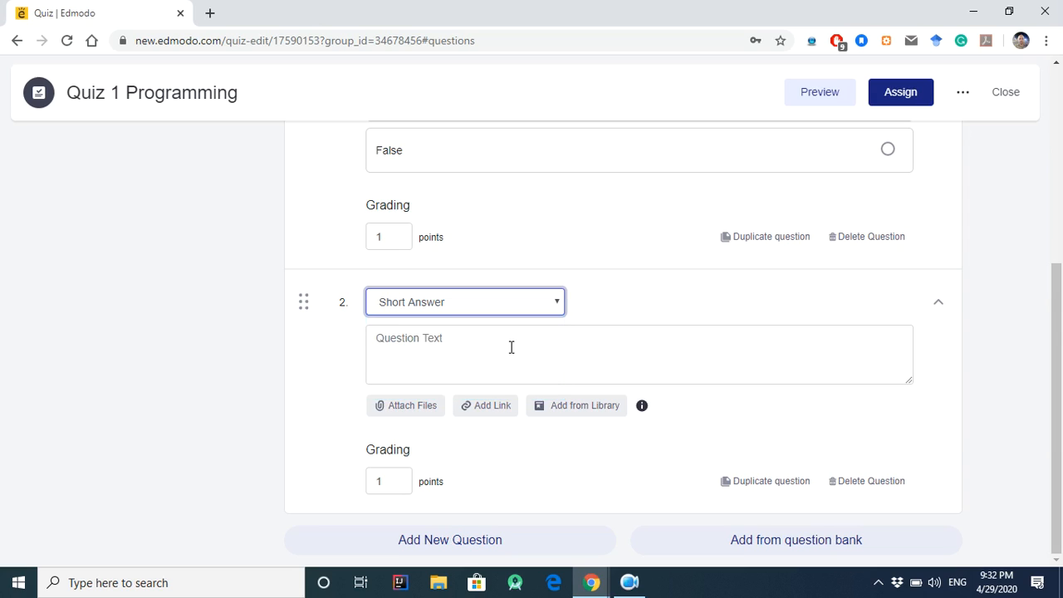
- Change the second question's type to Fill in the blanks
left_click(462, 360)
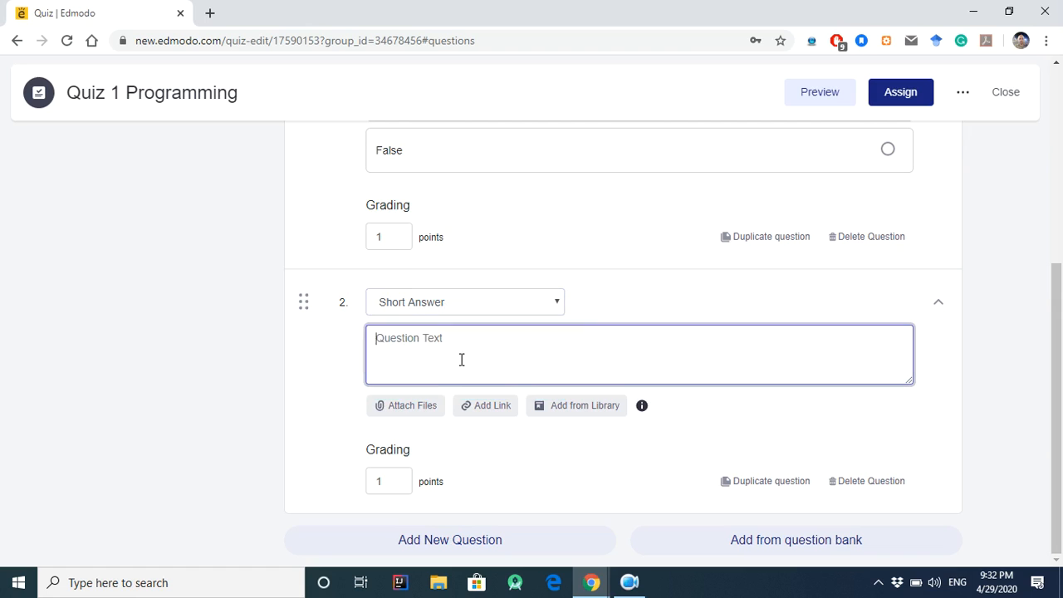
left_click(459, 309)
left_click(460, 308)
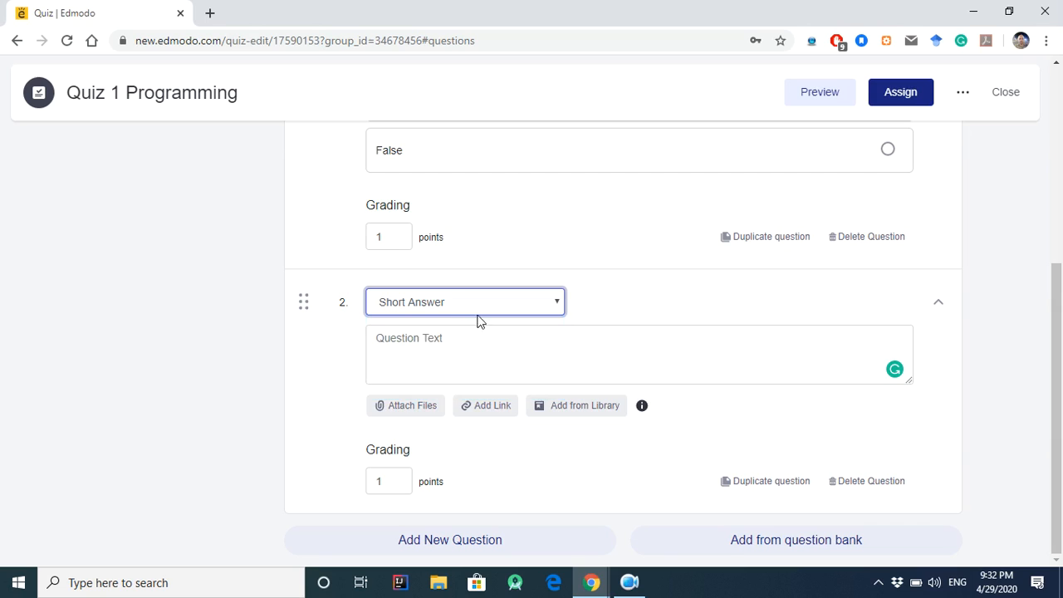
left_click(449, 353)
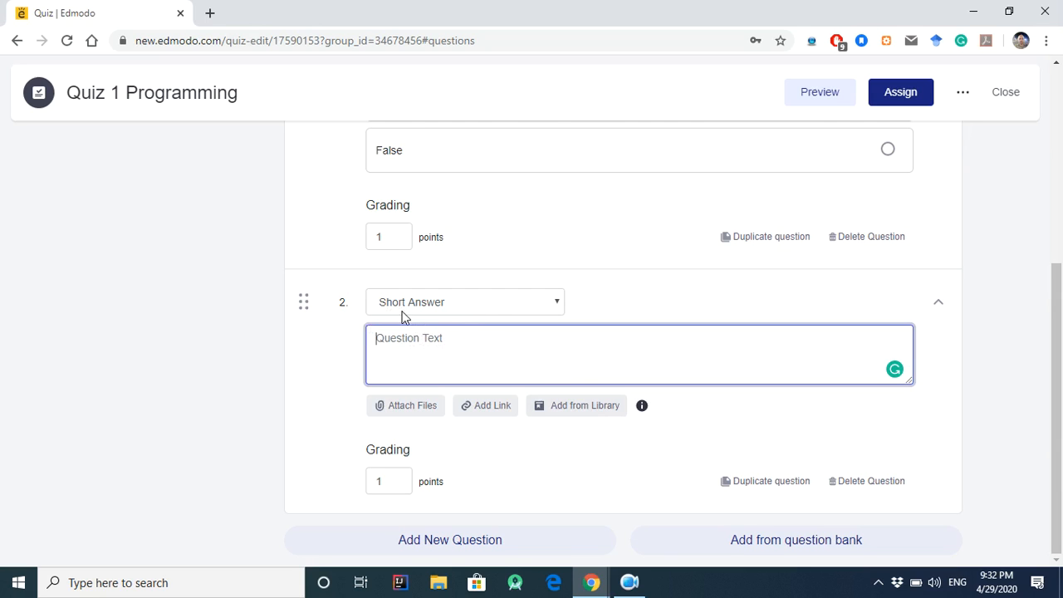
left_click(443, 308)
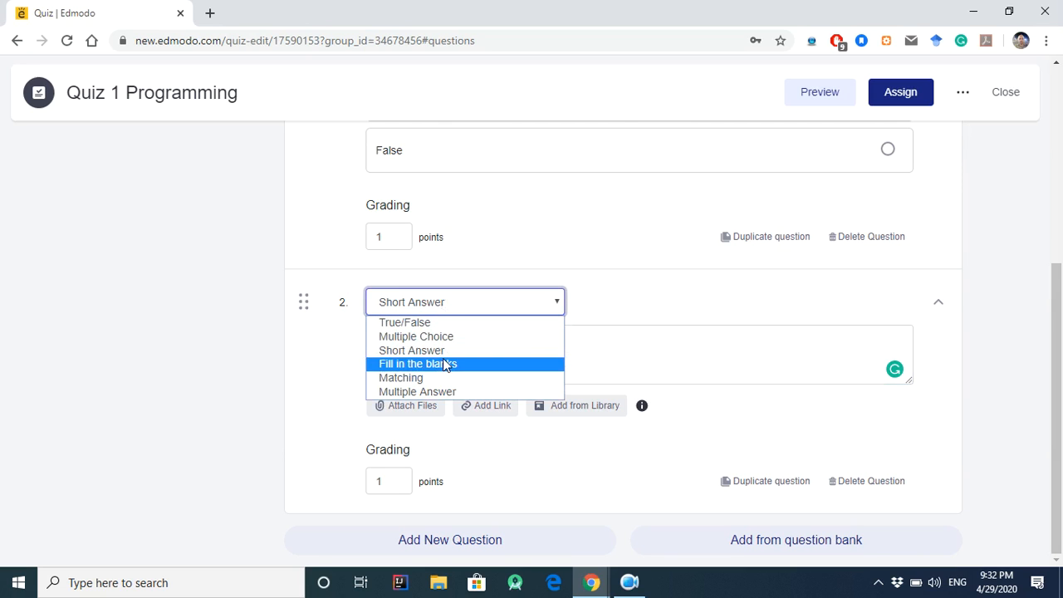
left_click(483, 364)
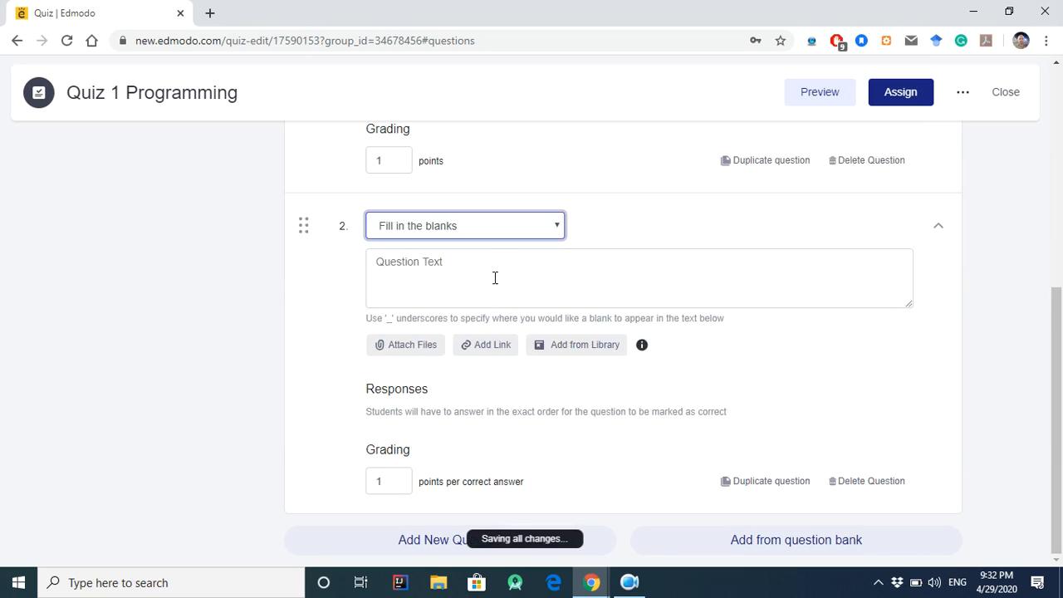
left_click(487, 238)
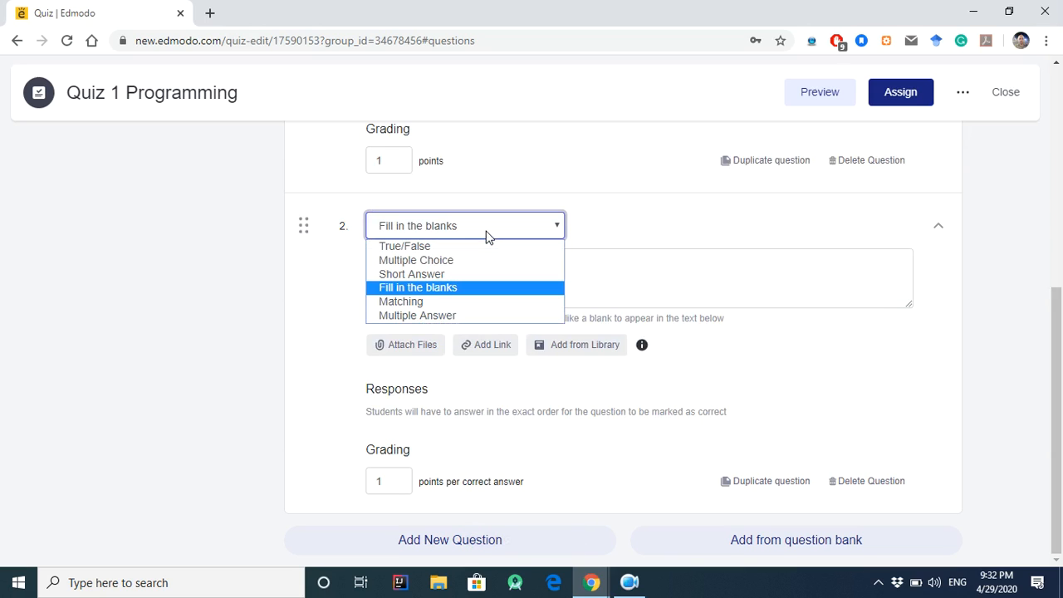
left_click(487, 239)
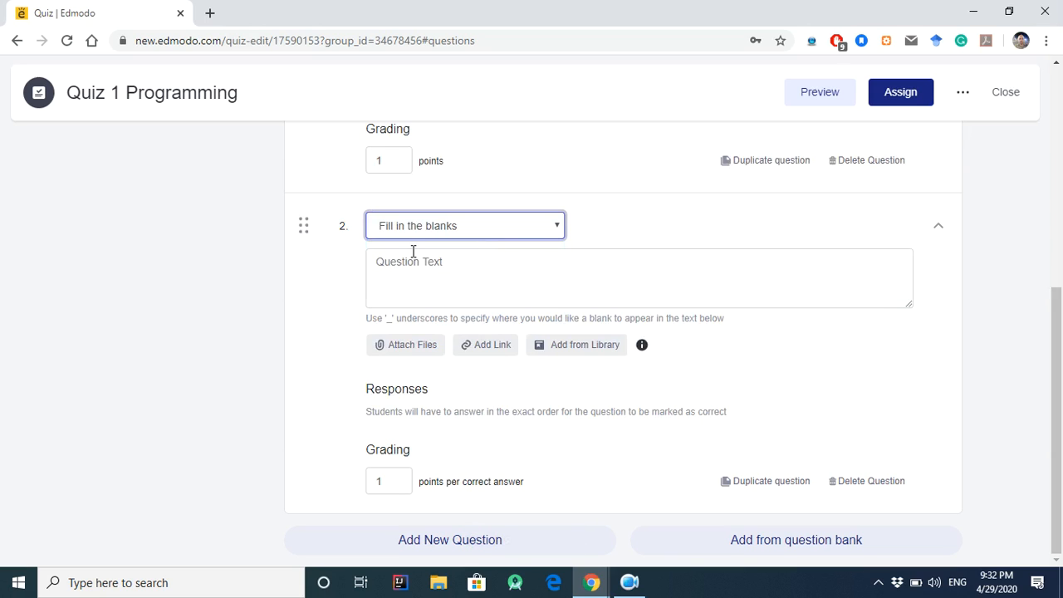
- Open facebook.com in a new browser tab
left_click(209, 12)
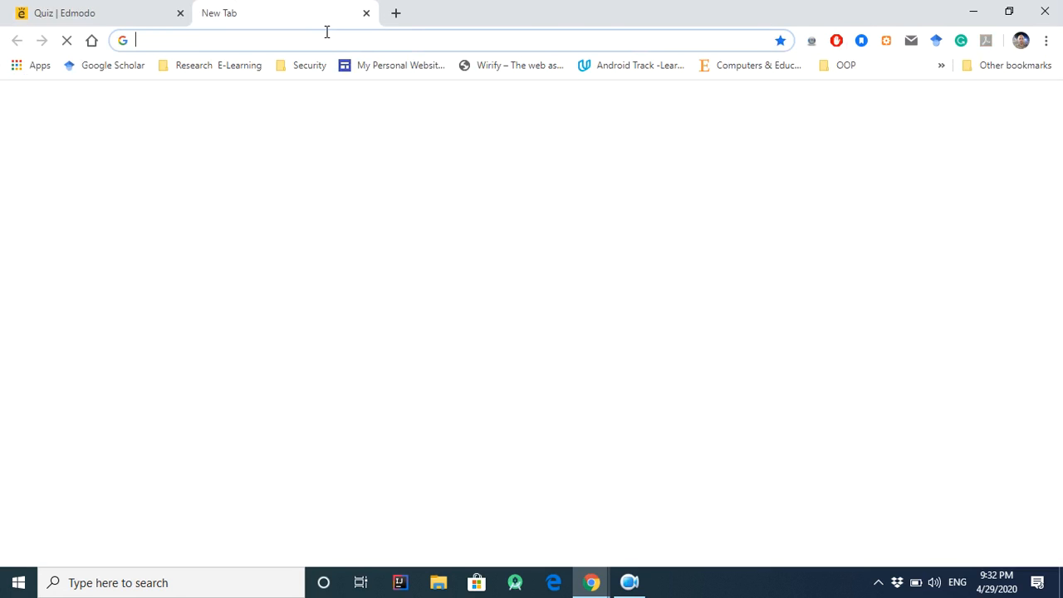
type("fa")
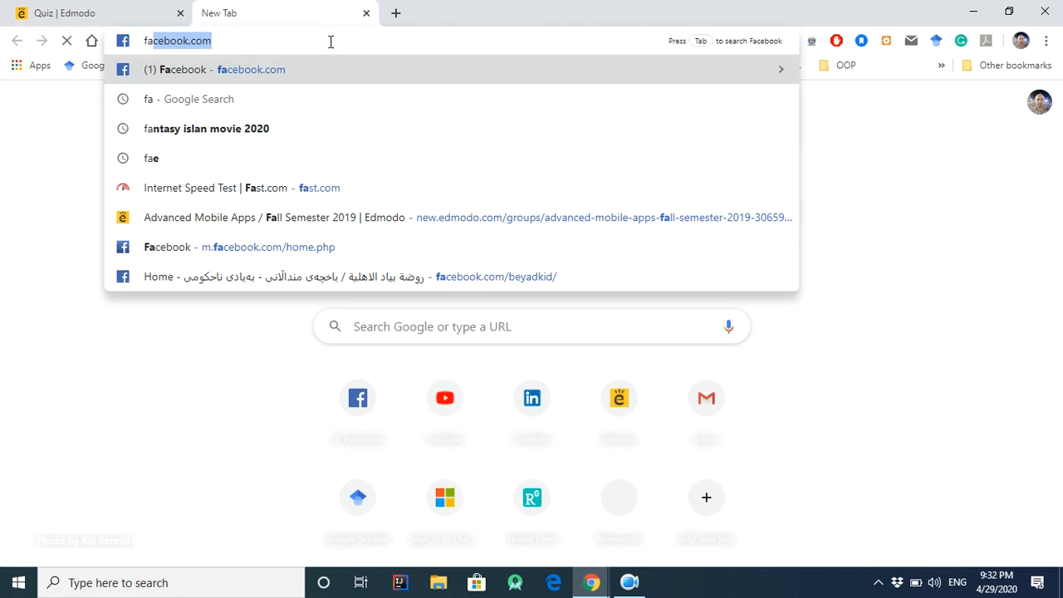
key("Right")
key("BackSpace")
key("BackSpace")
key("BackSpace")
key("BackSpace")
key("BackSpace")
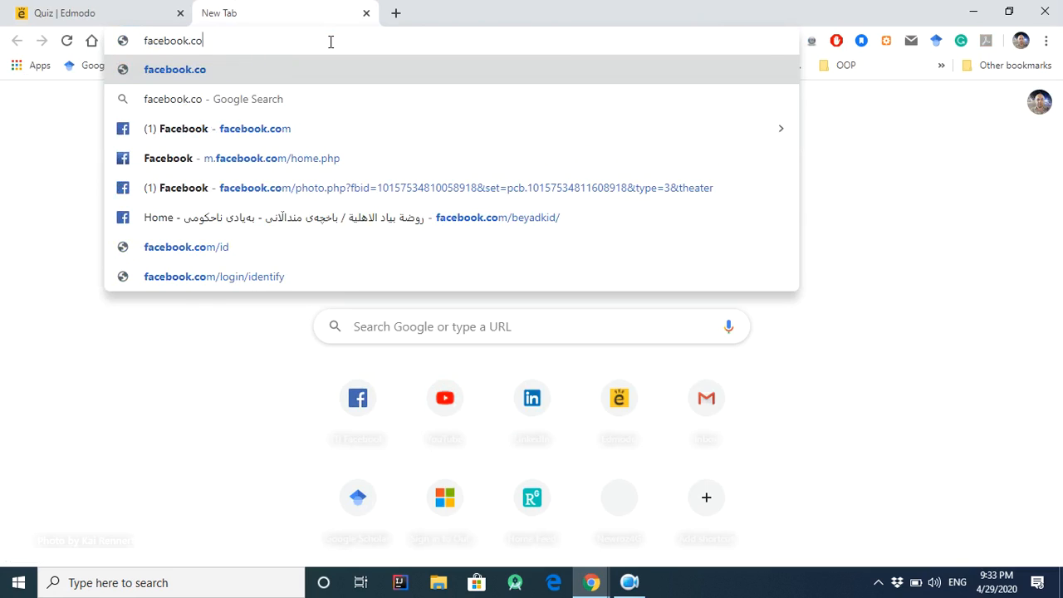
type("k")
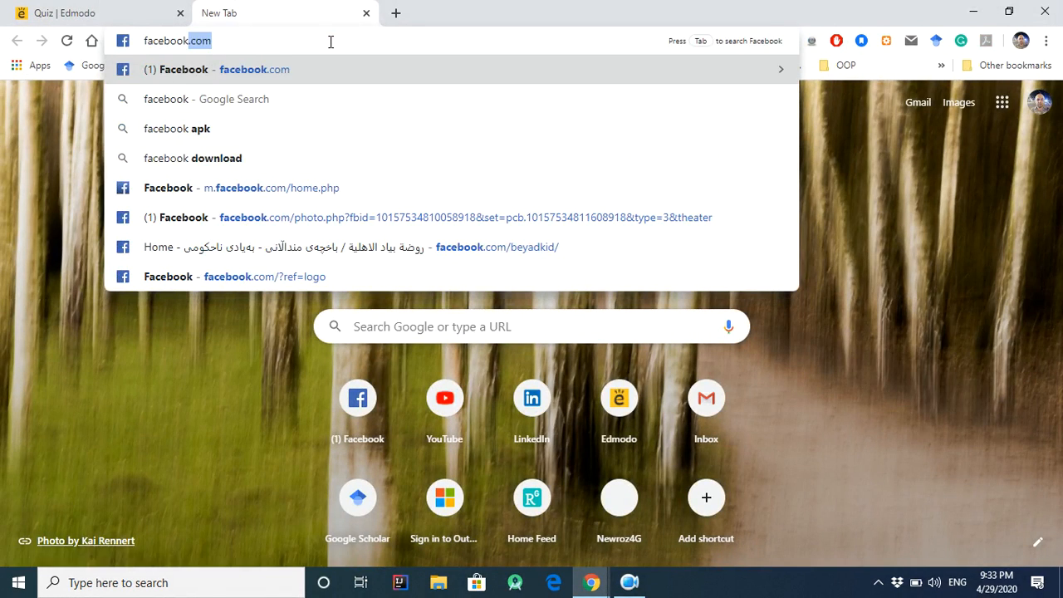
key("Return")
left_click(263, 45)
left_click(263, 42)
key("BackSpace")
key("BackSpace")
key("BackSpace")
key("BackSpace")
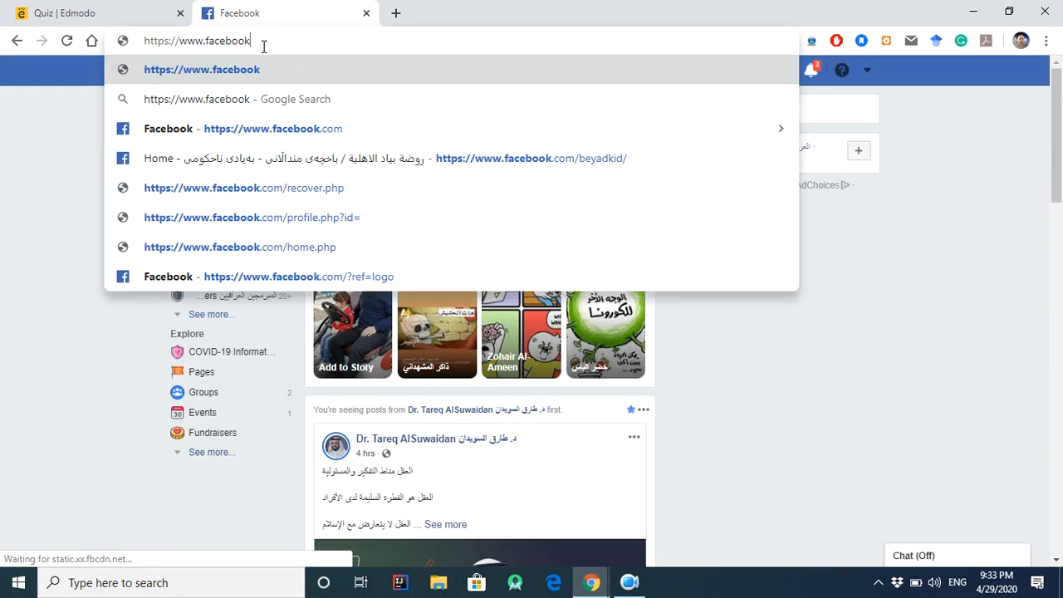
key("Return")
left_click(263, 47)
left_click(264, 45)
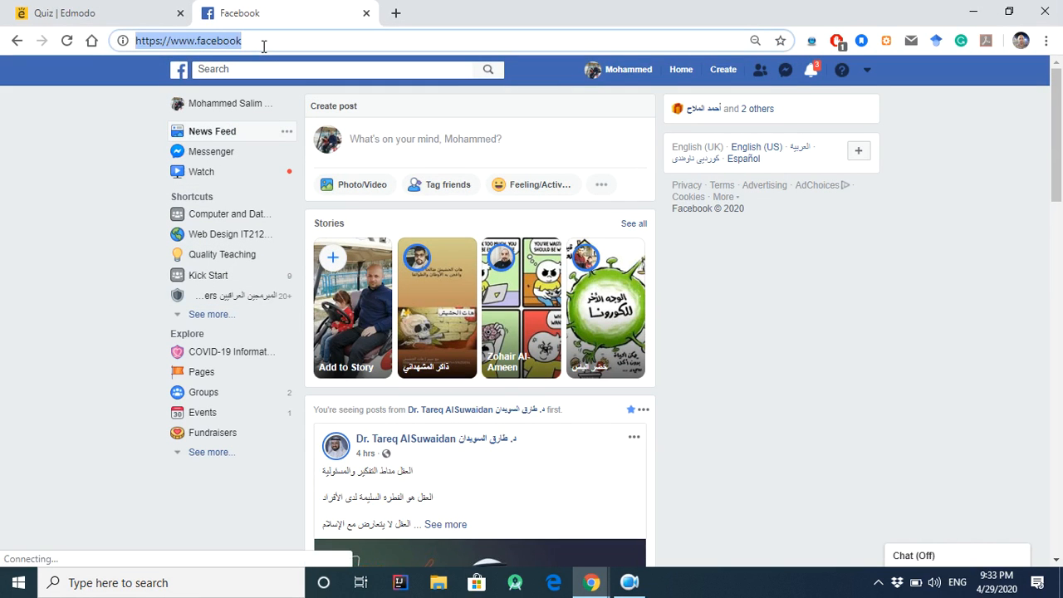
type("facebook.com")
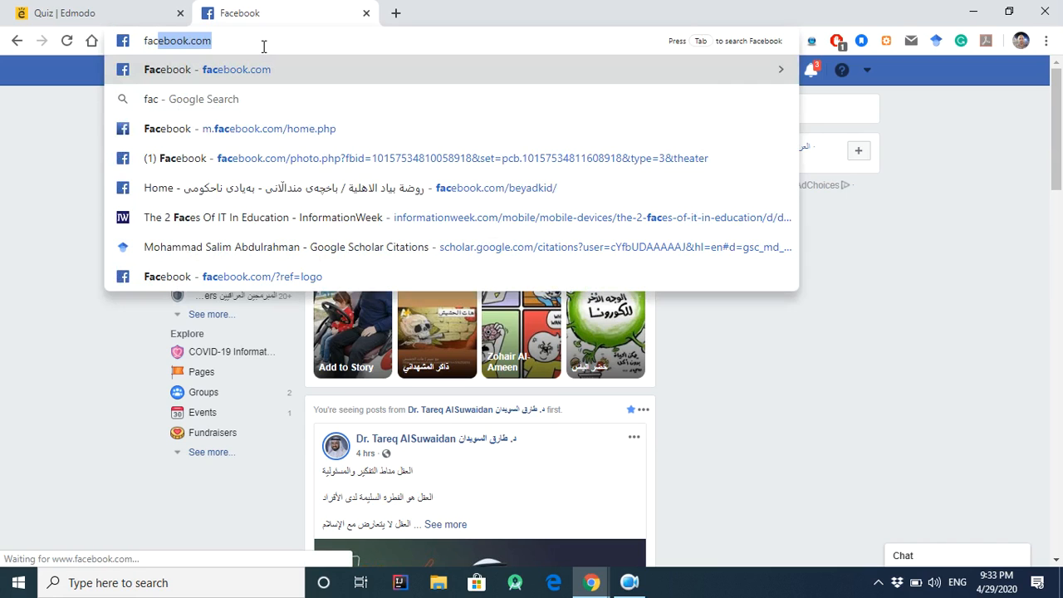
- Go to google.com in the same browser tab and search for "facebook"
key("ctrl+a")
type("g")
left_click(257, 79)
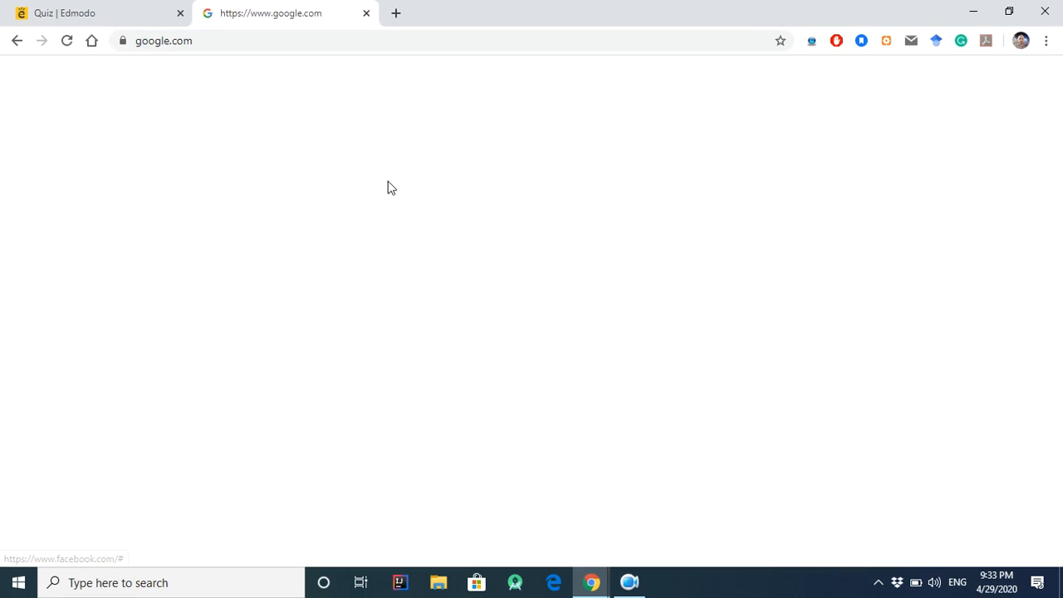
type("fac")
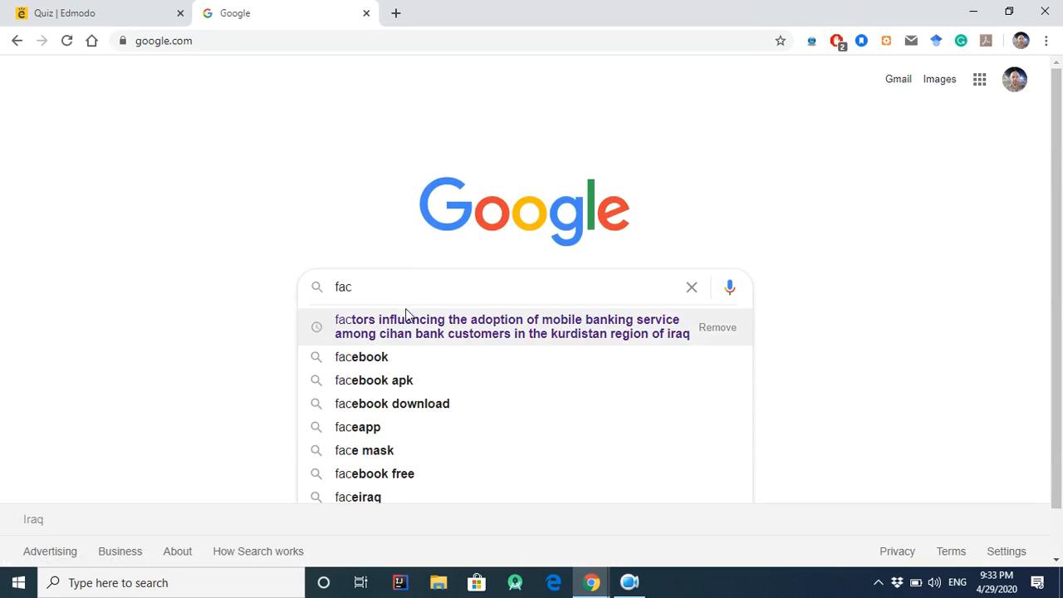
left_click(390, 359)
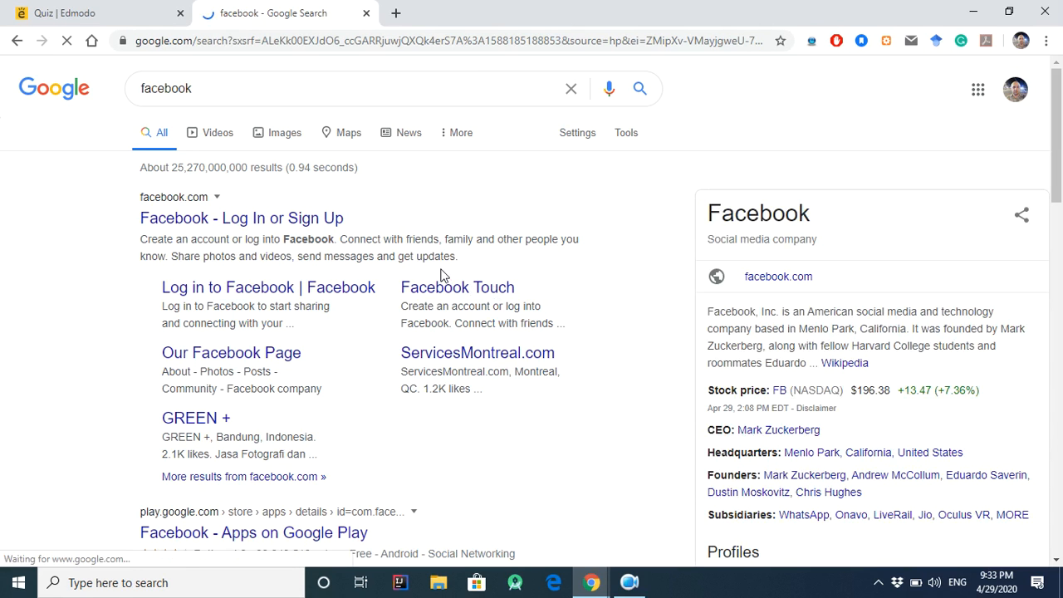
- Copy the description under the first Facebook search result and paste it as the second quiz question's text
scroll(441, 274, "down", 2)
scroll(380, 249, "up", 2)
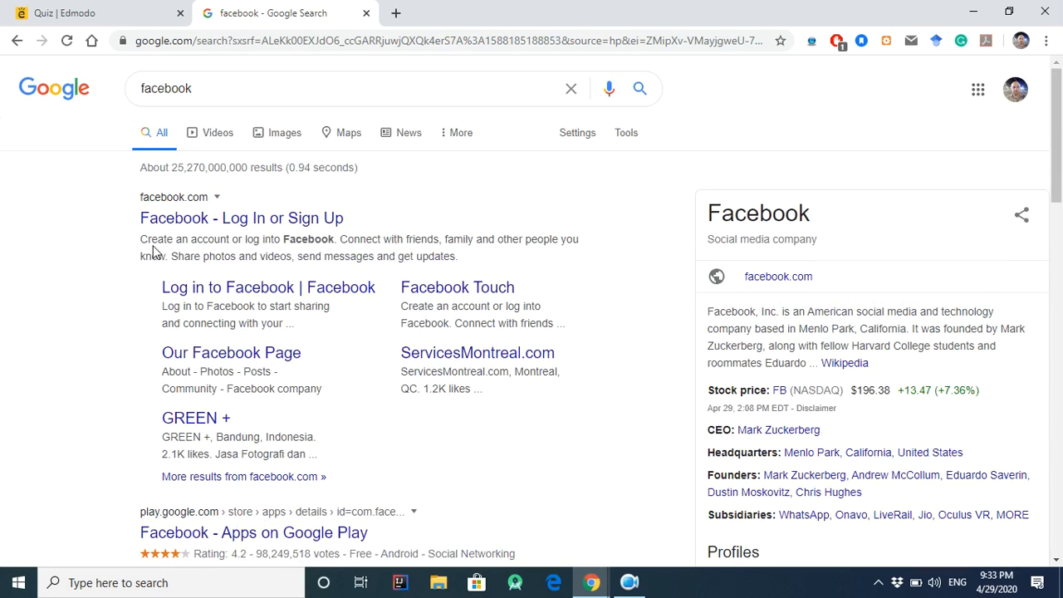
left_click_drag(141, 240, 437, 264)
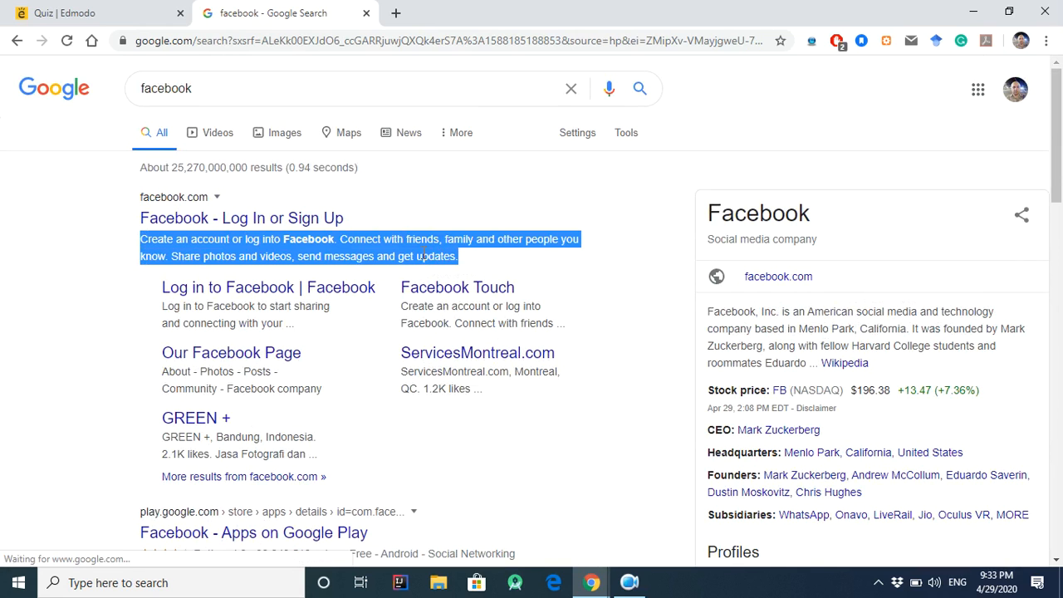
right_click(423, 256)
left_click(474, 265)
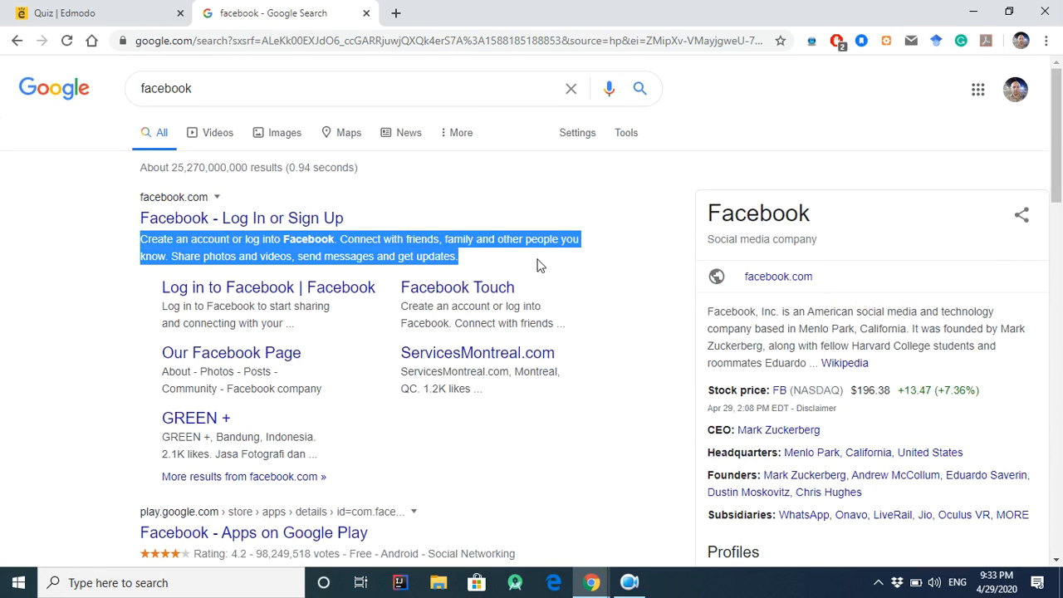
left_click(163, 15)
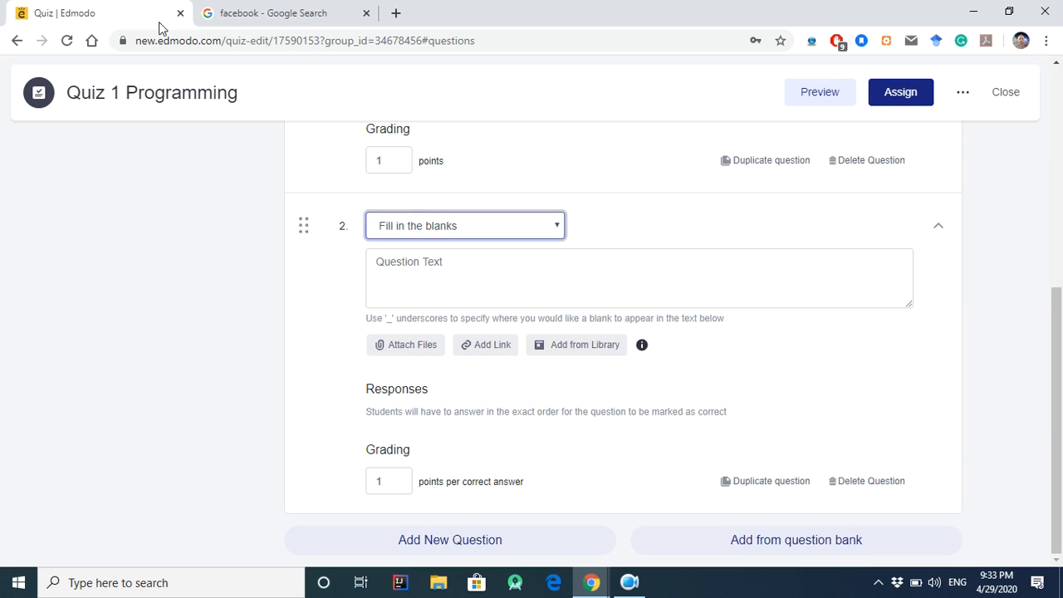
left_click(498, 264)
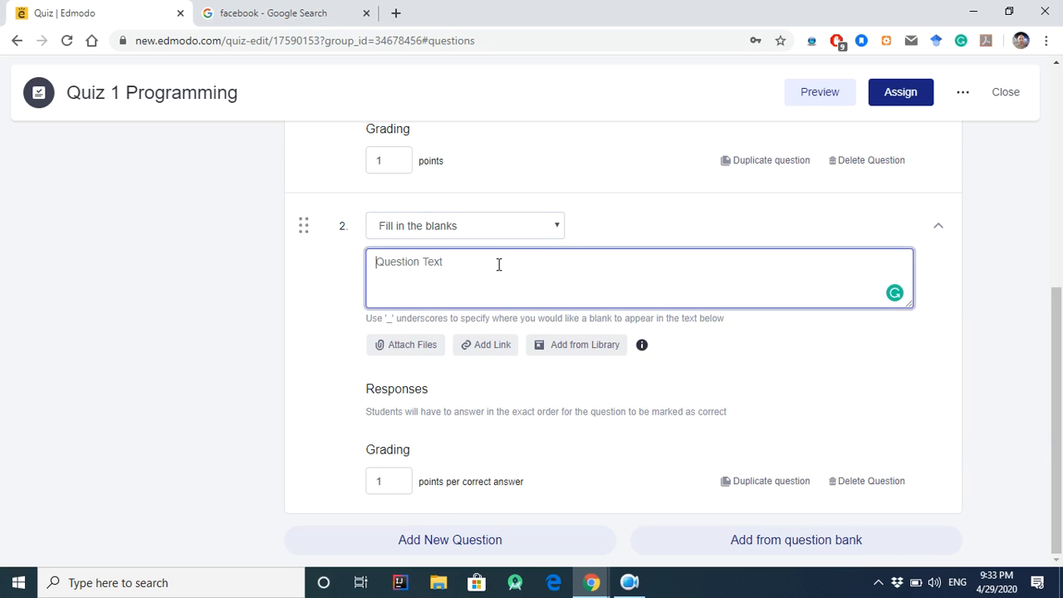
key("ctrl+v")
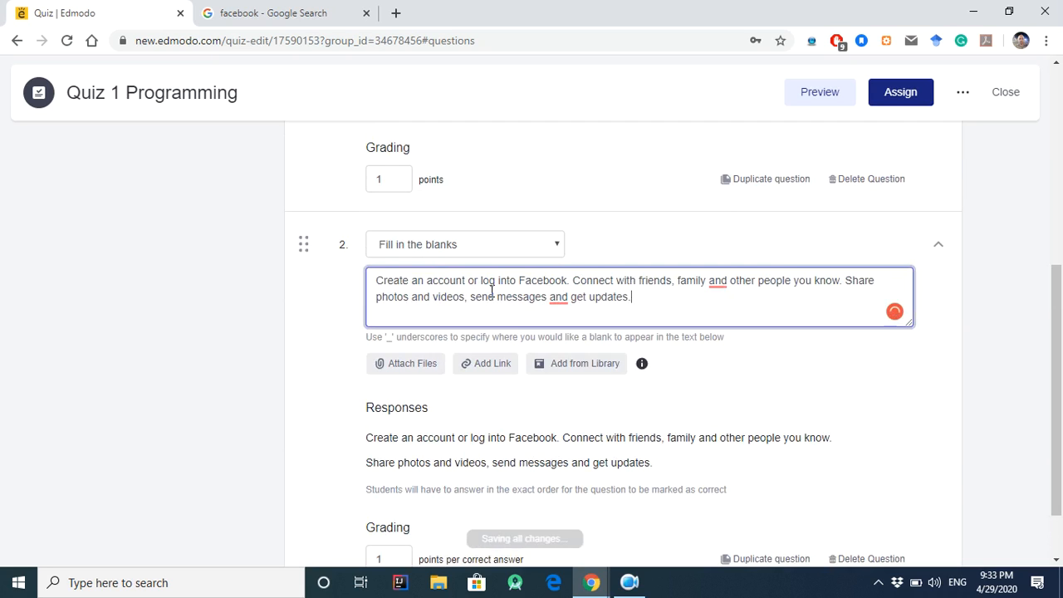
- Replace the words "account", "Share" and "messages" in the second question's text with underscore blanks
double_click(447, 280)
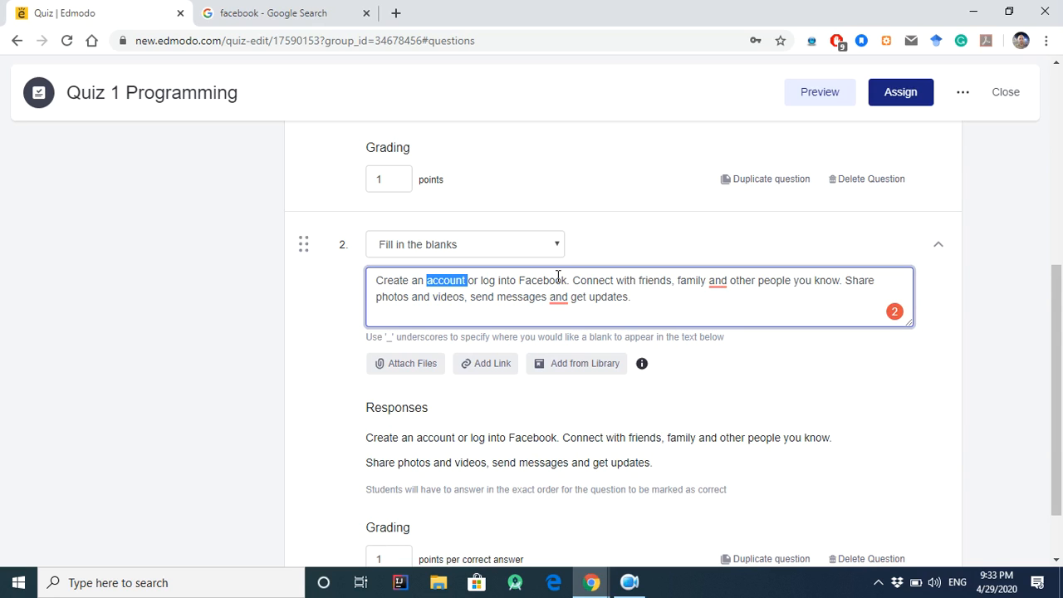
type("_")
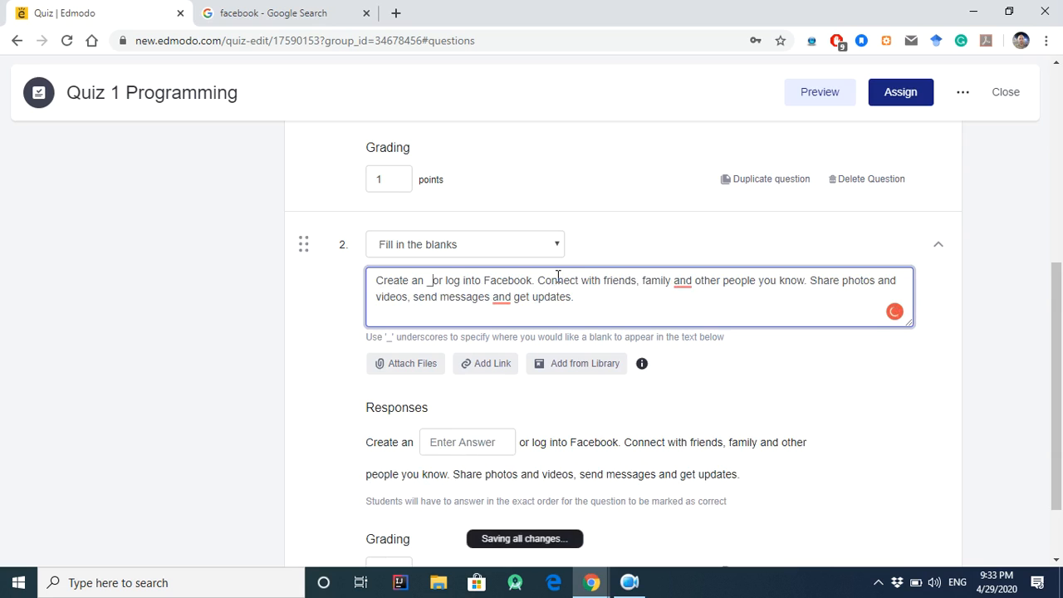
scroll(582, 275, "down", 1)
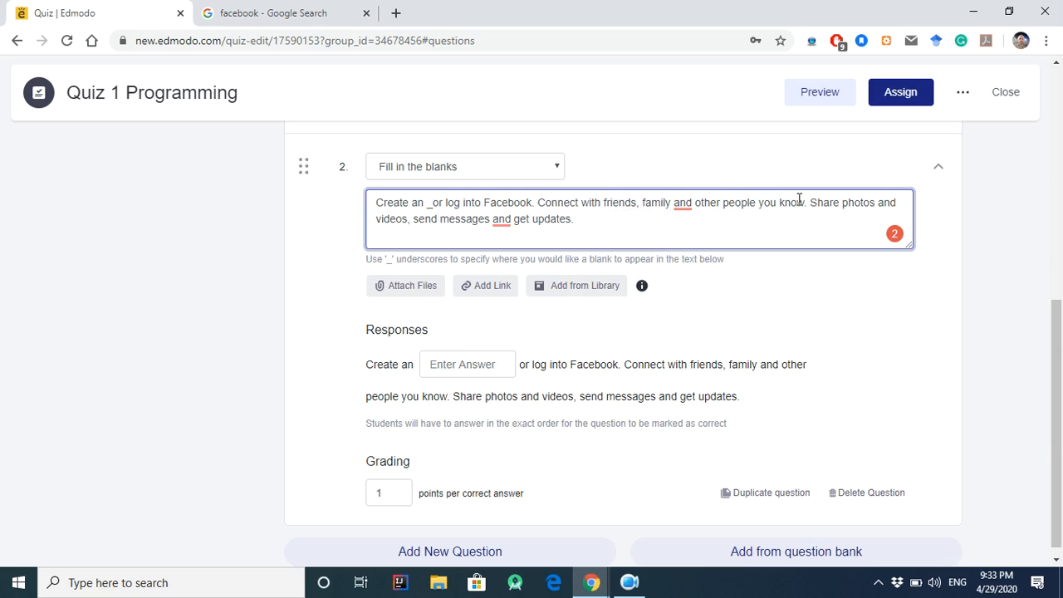
double_click(831, 202)
type("_")
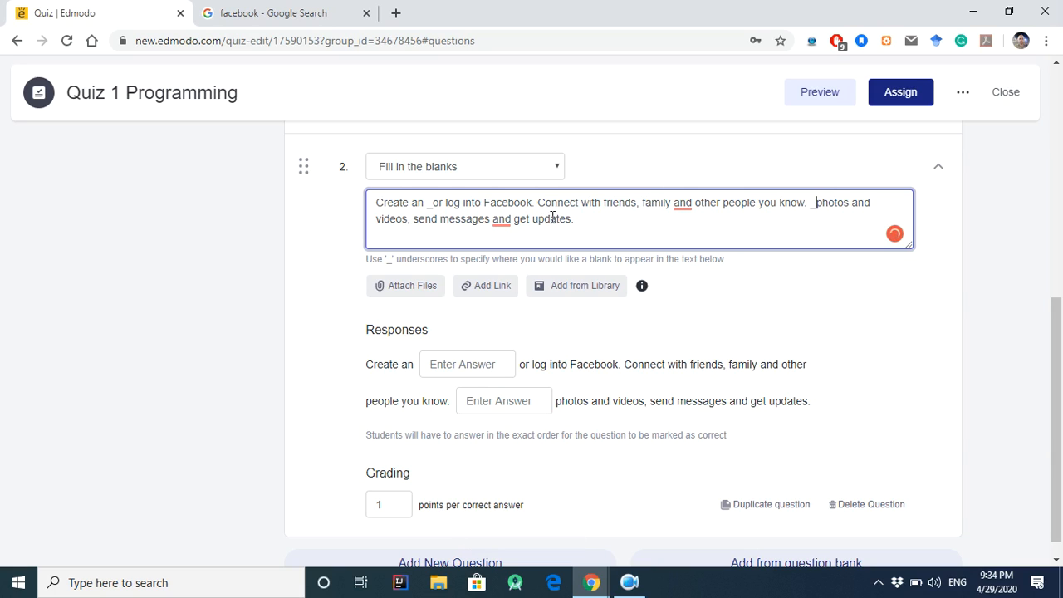
double_click(463, 219)
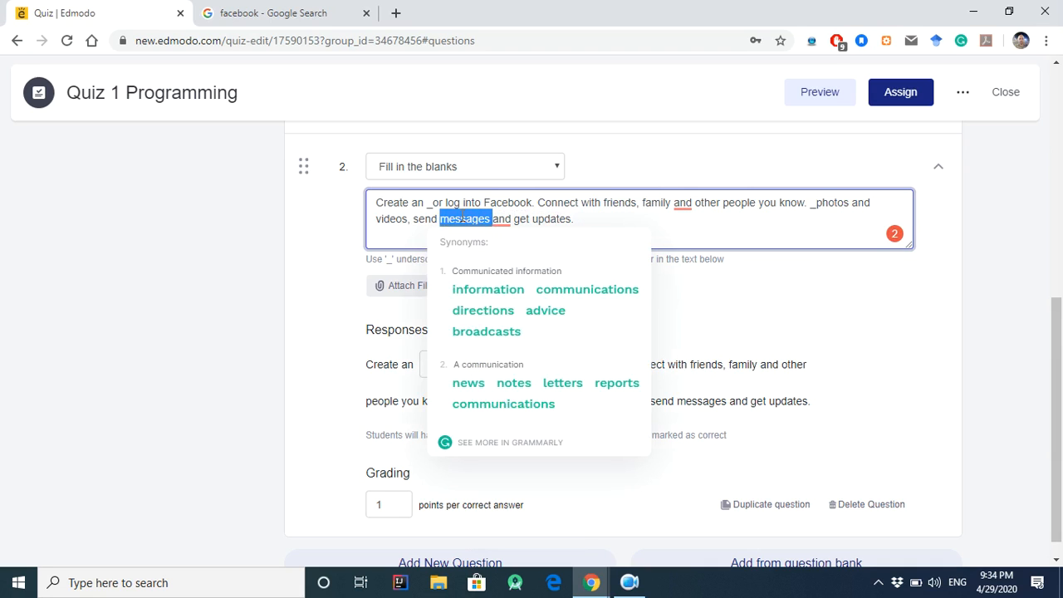
type("_")
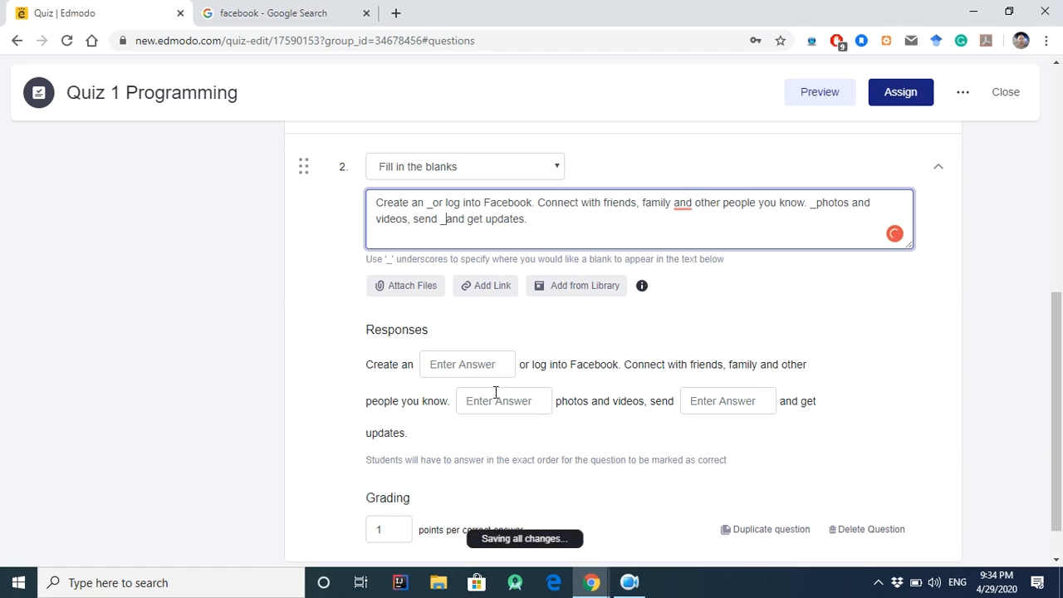
- Fill in the three blank responses, in order, with "account", "SHARE" and "messages"
scroll(472, 383, "down", 1)
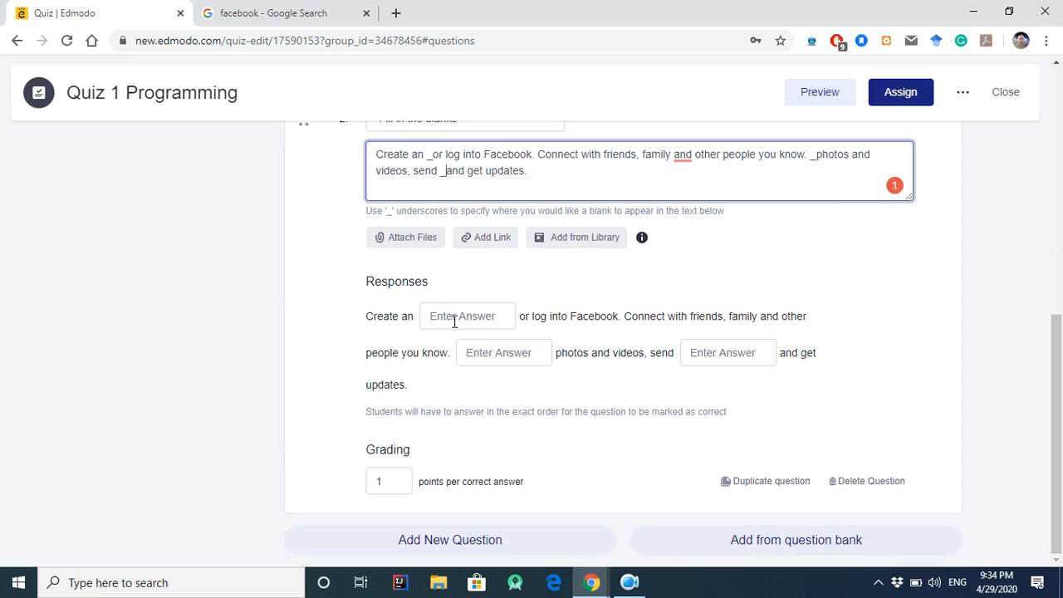
left_click(461, 313)
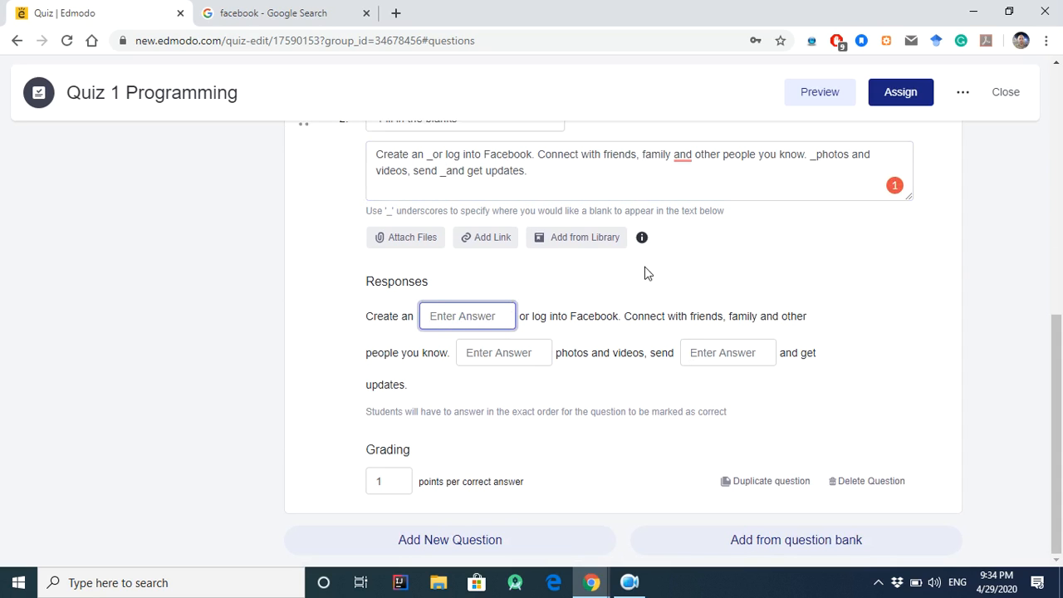
type("account")
left_click(492, 350)
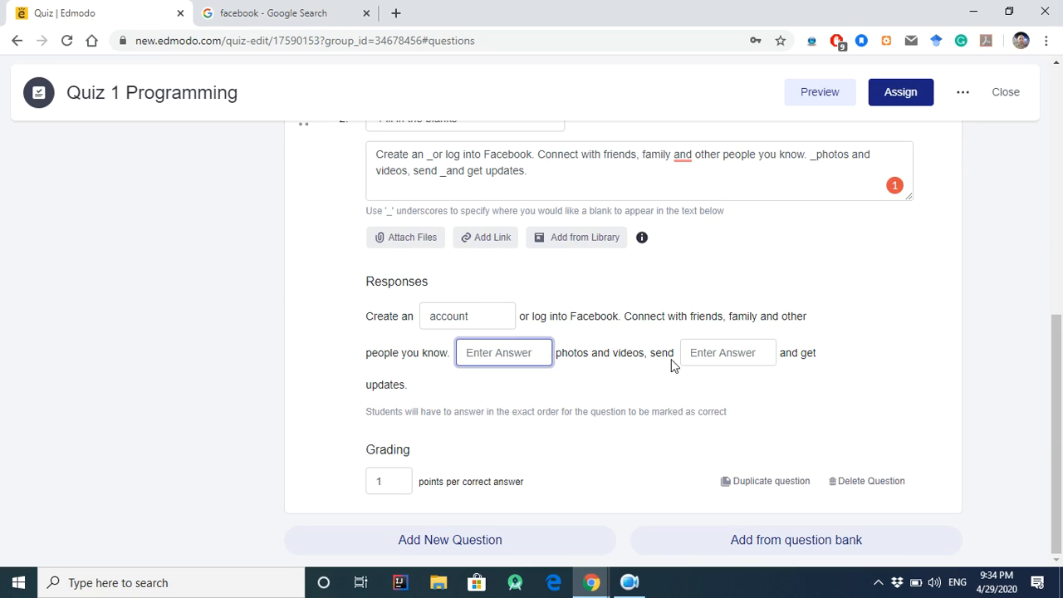
type("SHARE")
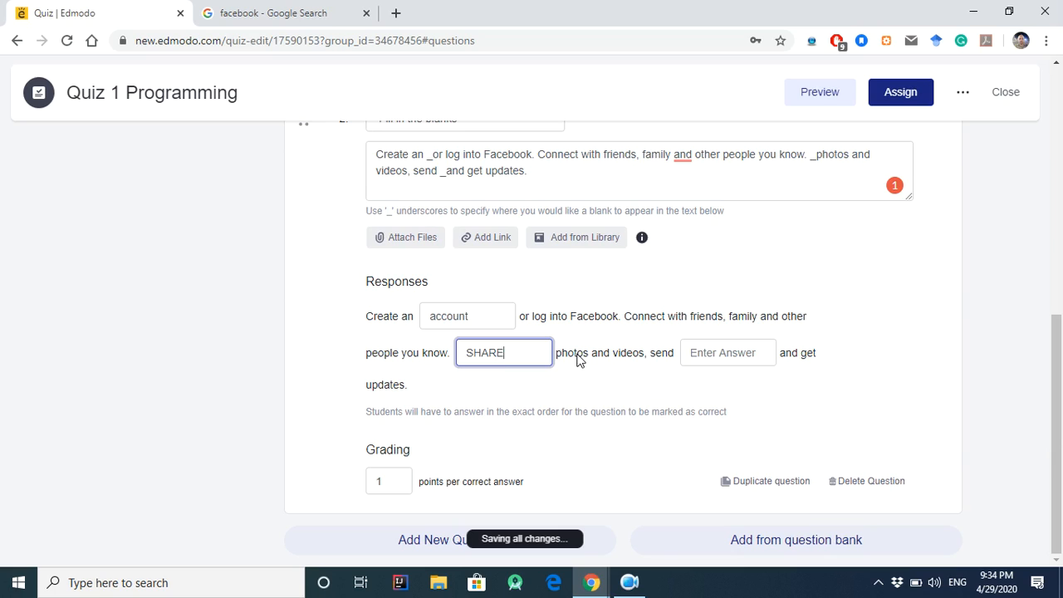
left_click(738, 353)
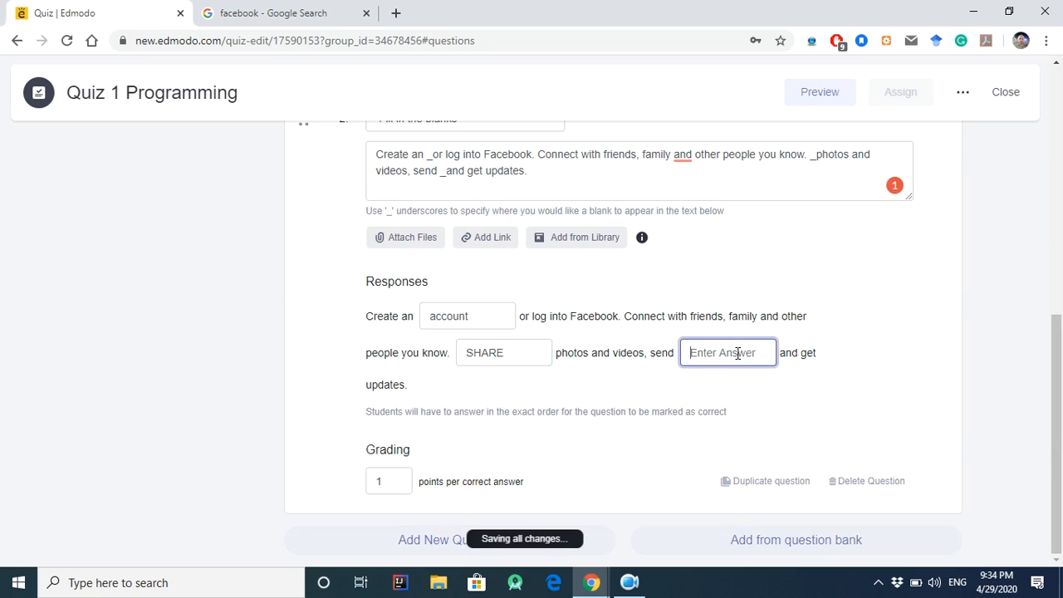
type("messages")
- Check the second question's points per correct answer and review the existing quiz questions
left_click(395, 480)
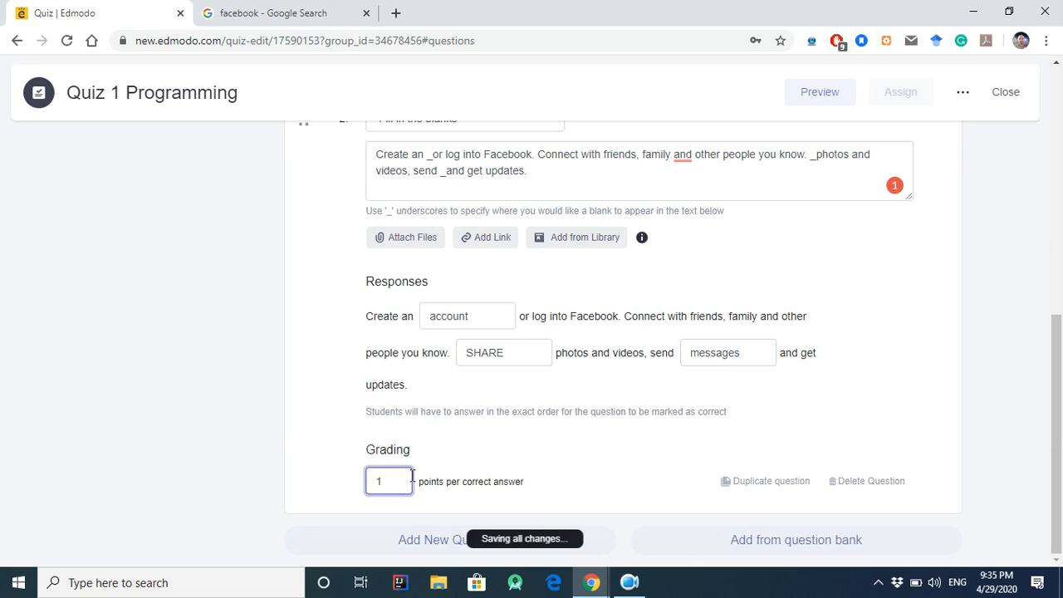
scroll(746, 449, "up", 1)
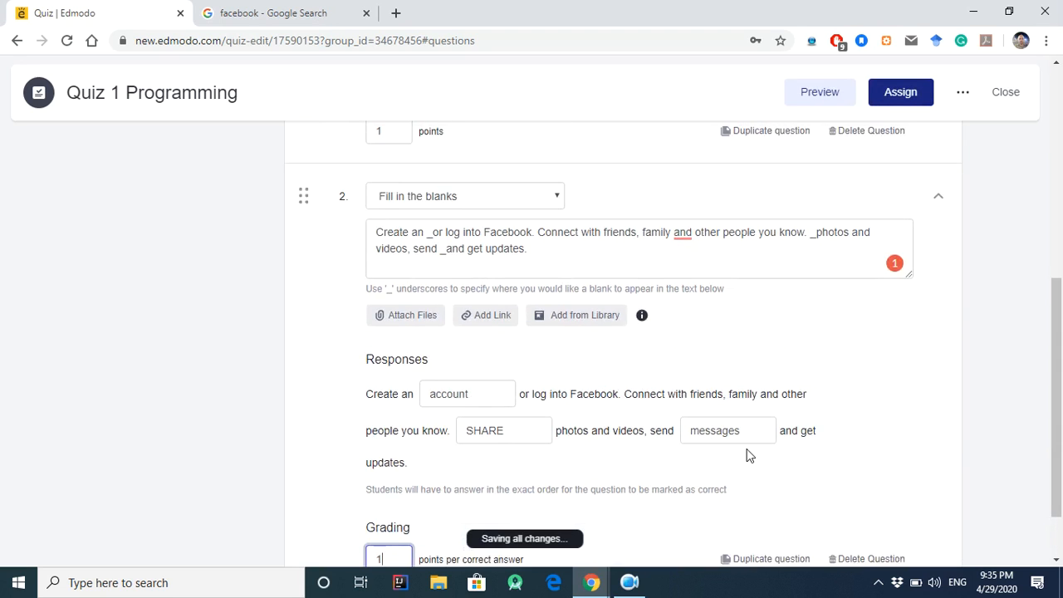
scroll(748, 456, "down", 1)
left_click(442, 544)
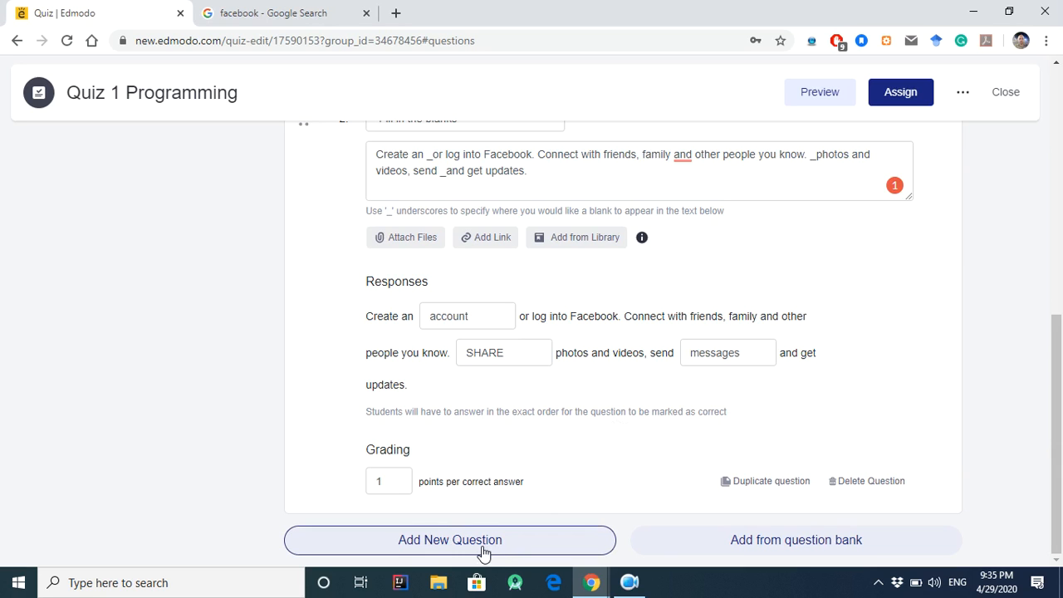
scroll(606, 487, "up", 2)
scroll(605, 487, "up", 5)
scroll(605, 475, "down", 5)
scroll(621, 464, "down", 1)
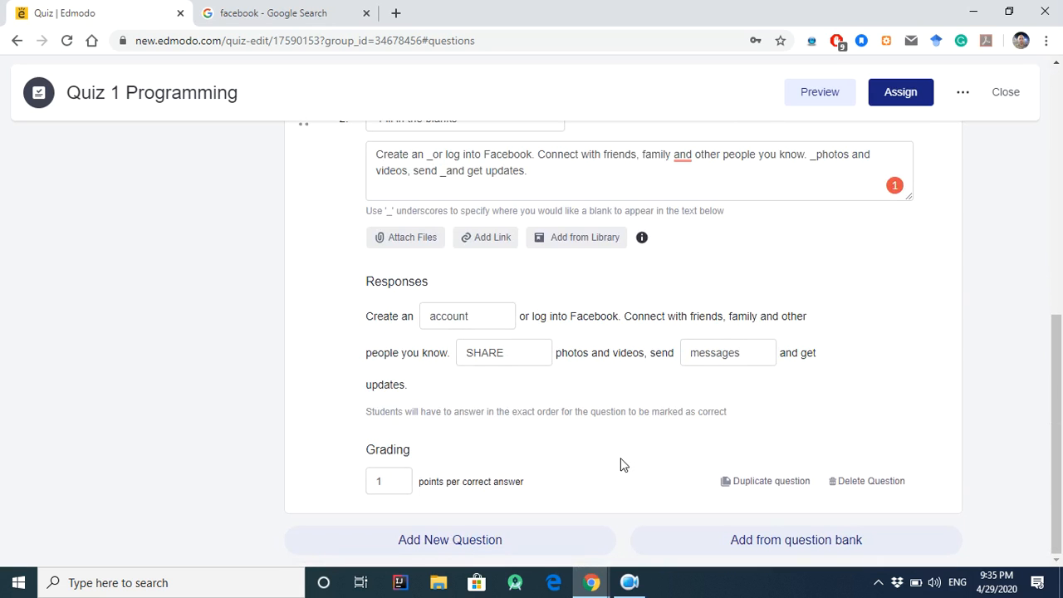
scroll(615, 466, "up", 4)
scroll(615, 468, "down", 4)
- Add a third question of the Matching type with the question text "match the followings"
left_click(441, 542)
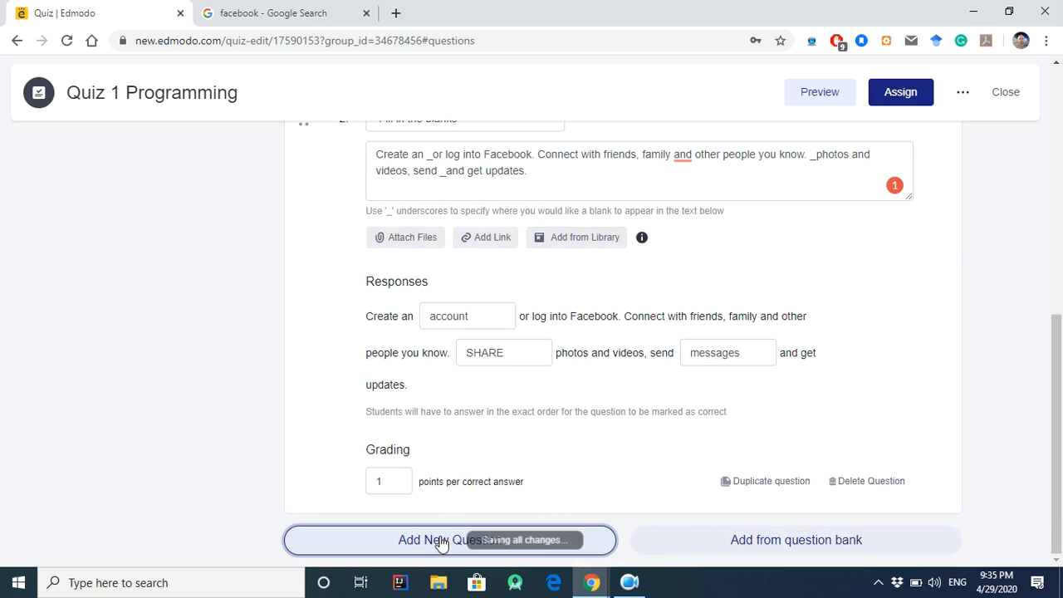
scroll(885, 374, "down", 4)
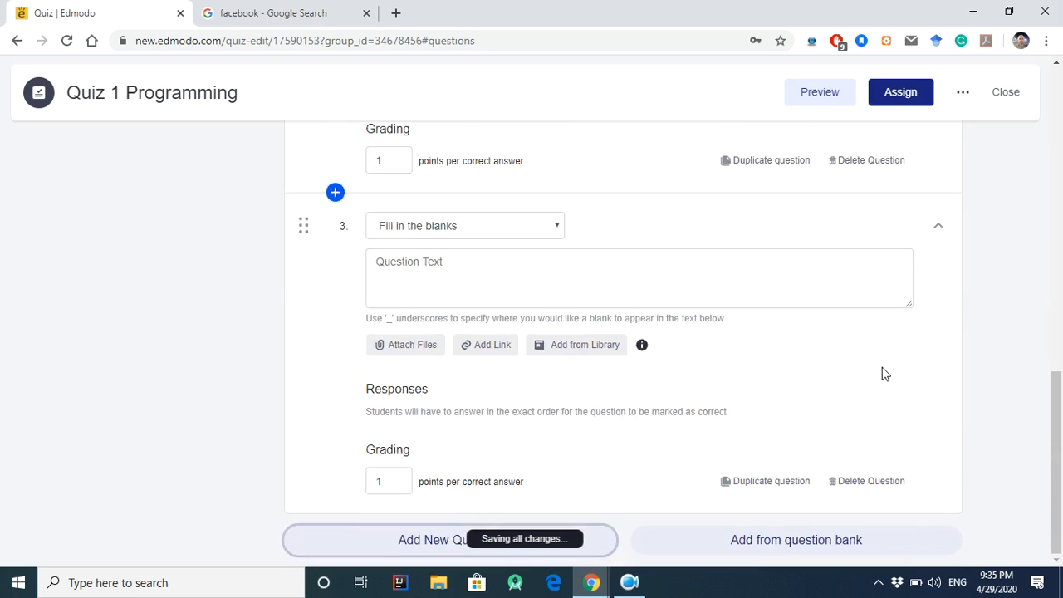
left_click(554, 229)
left_click(493, 302)
scroll(645, 348, "down", 1)
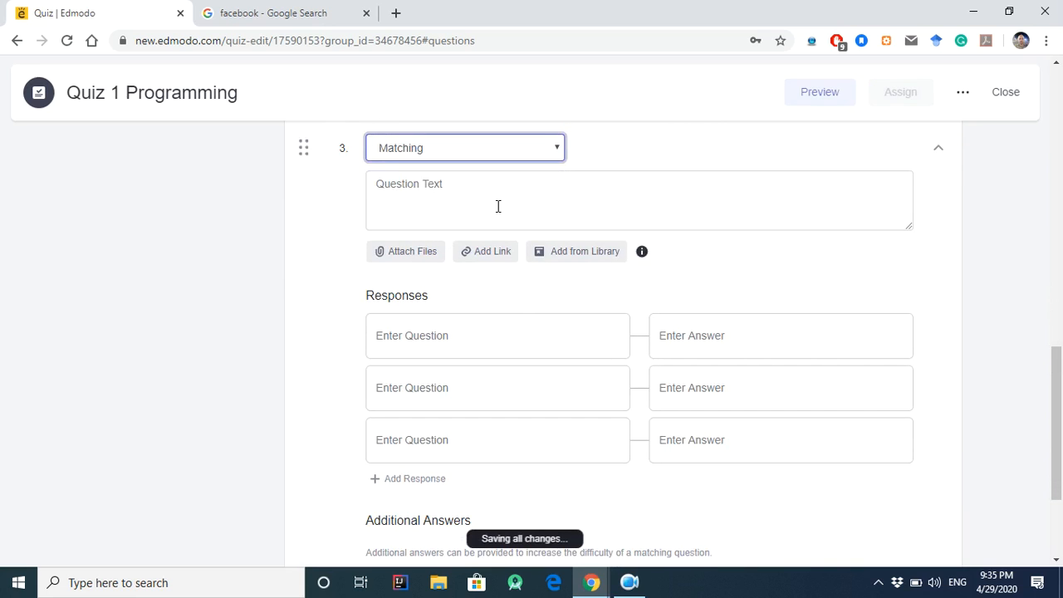
left_click(442, 200)
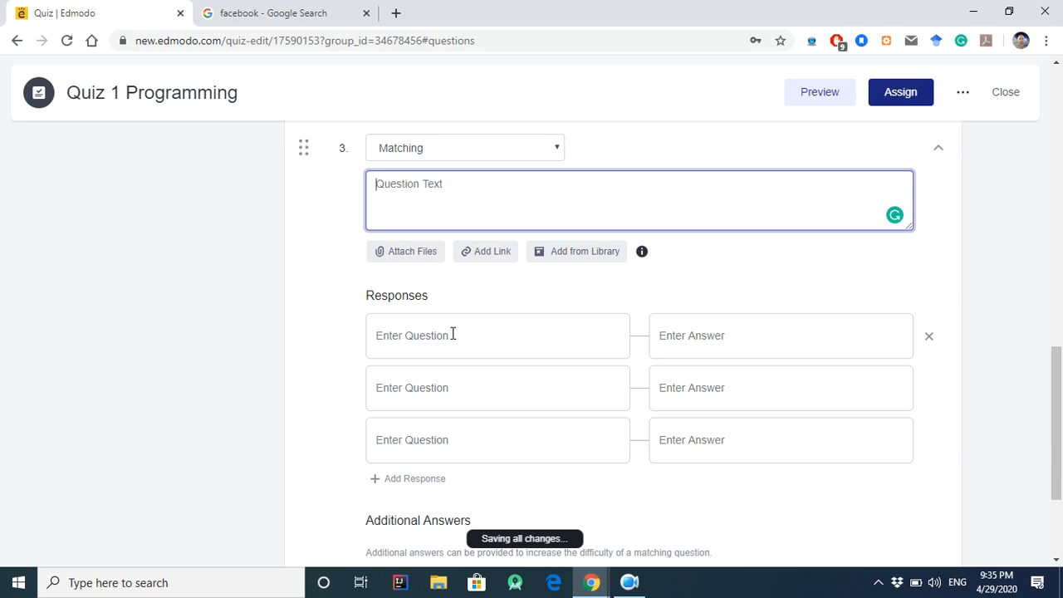
type("match the followings")
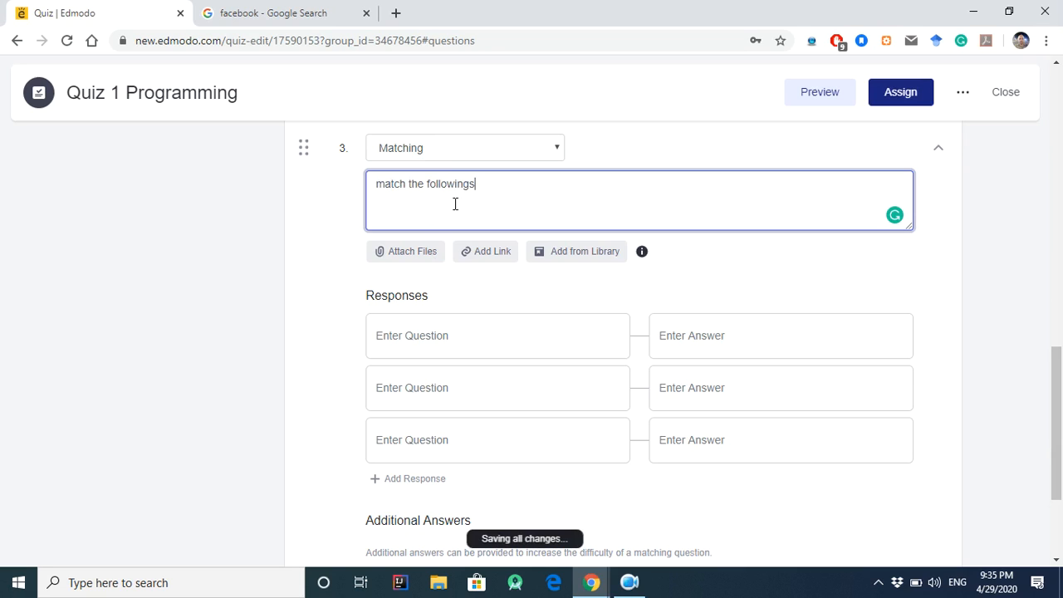
- Fill in the three matching response pairs as 1 with a, 2 with b, and 3 with c
left_click(481, 340)
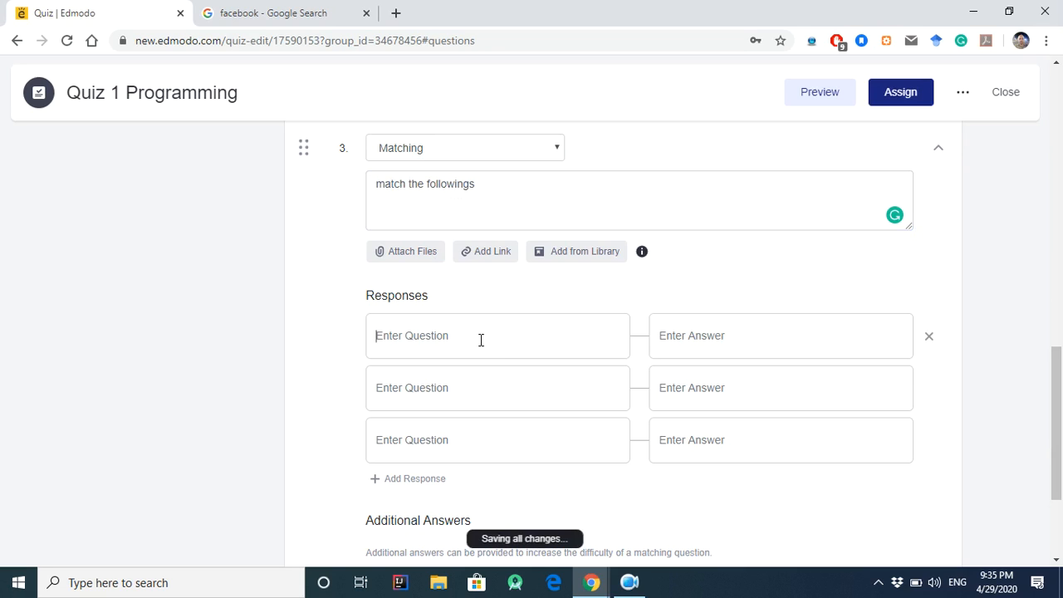
type("1")
type("a")
left_click(496, 390)
type("2")
left_click(732, 394)
type("b")
left_click(485, 442)
type("3")
left_click(705, 440)
type("c")
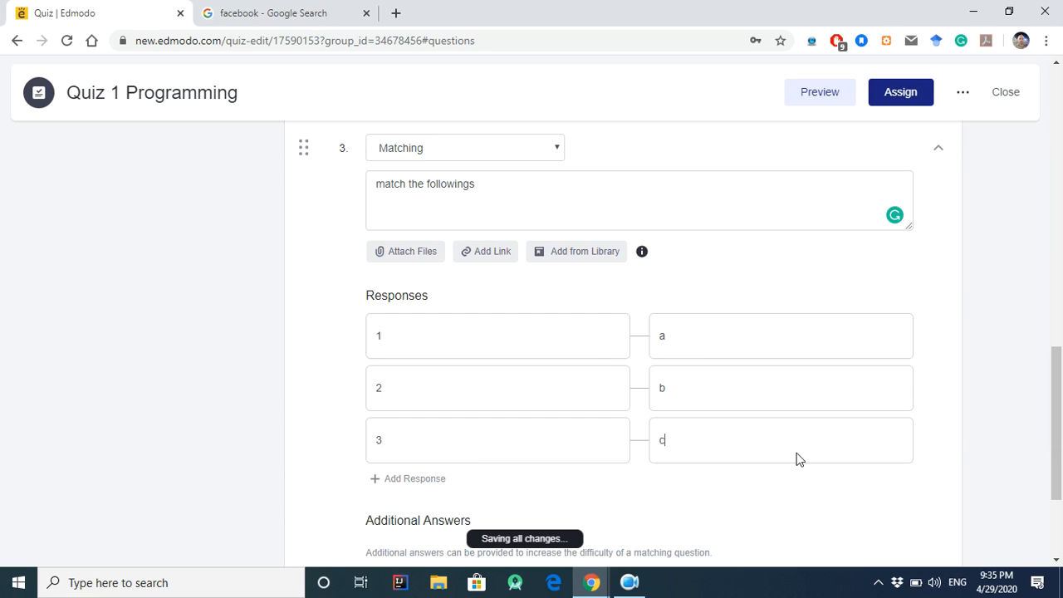
- Add a fourth response pair to the matching question, pairing 4 with d
scroll(684, 379, "down", 1)
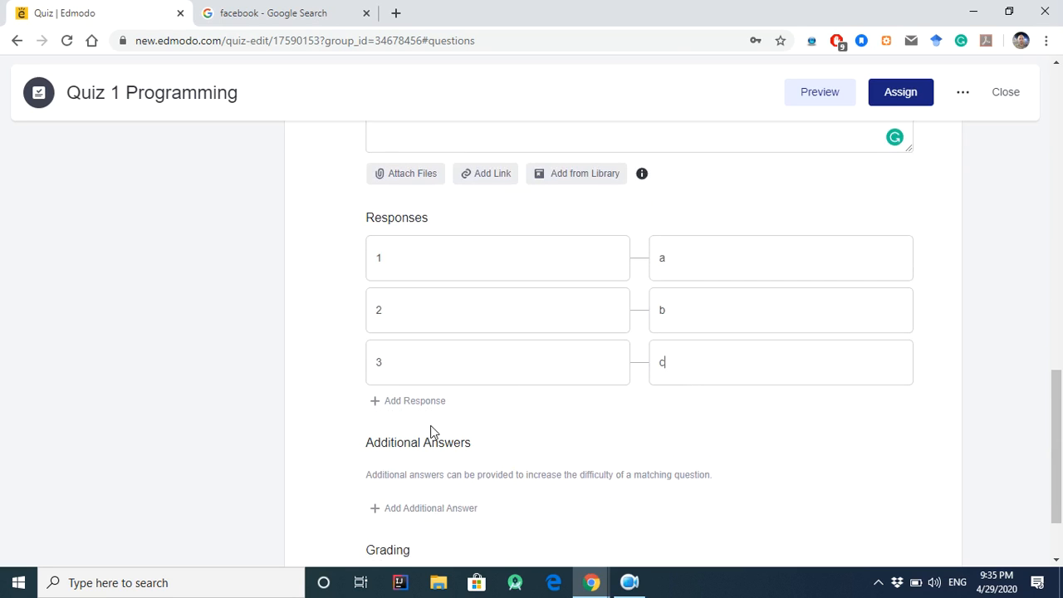
left_click(383, 406)
type("4")
left_click(684, 412)
type("d")
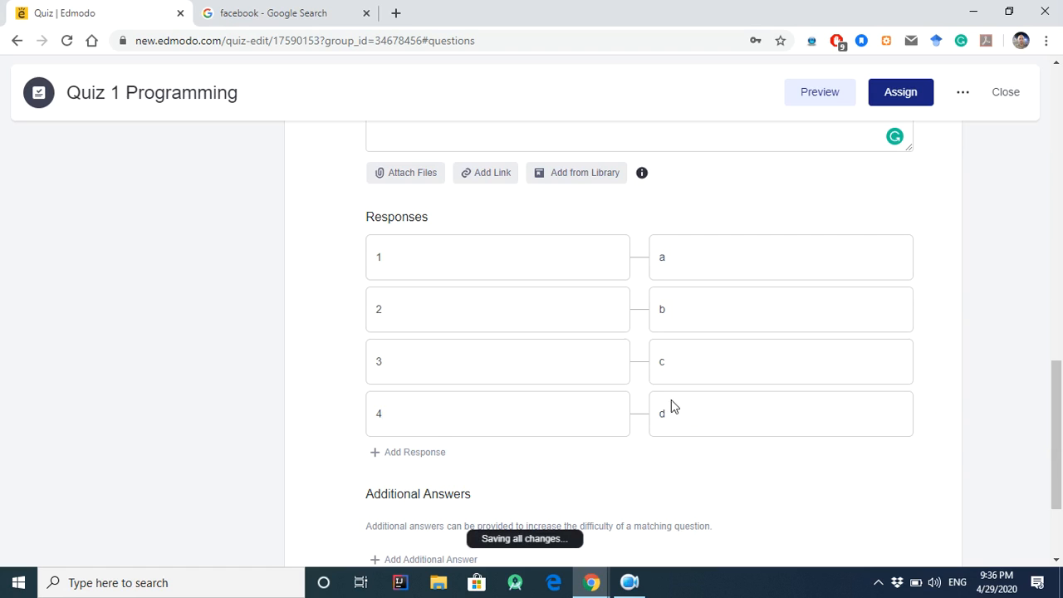
- Review the matching question's response pairs, additional answers option and grading setting
scroll(719, 382, "down", 1)
scroll(742, 375, "down", 1)
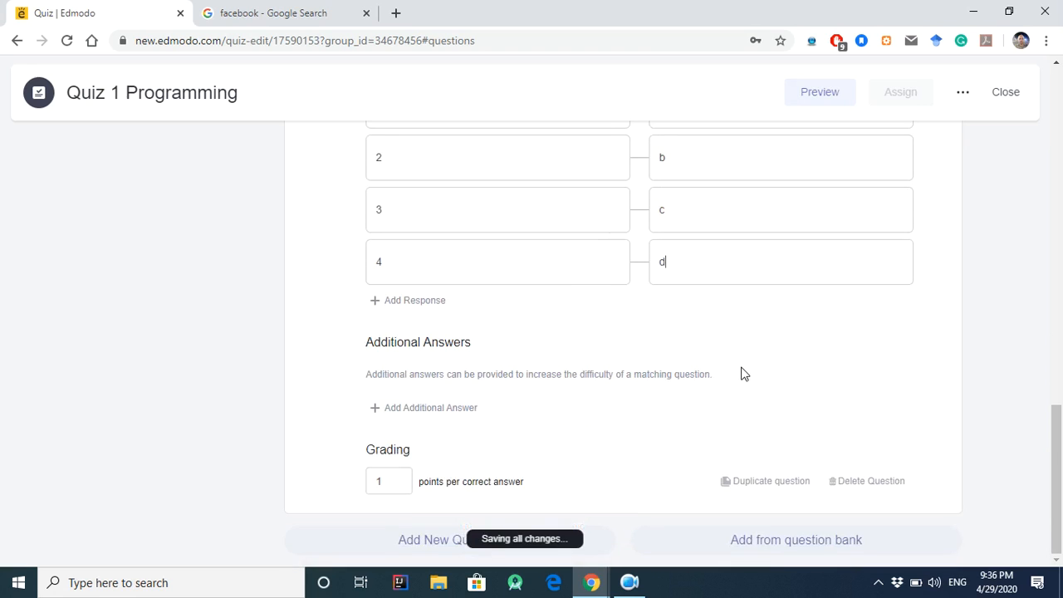
scroll(742, 288, "up", 2)
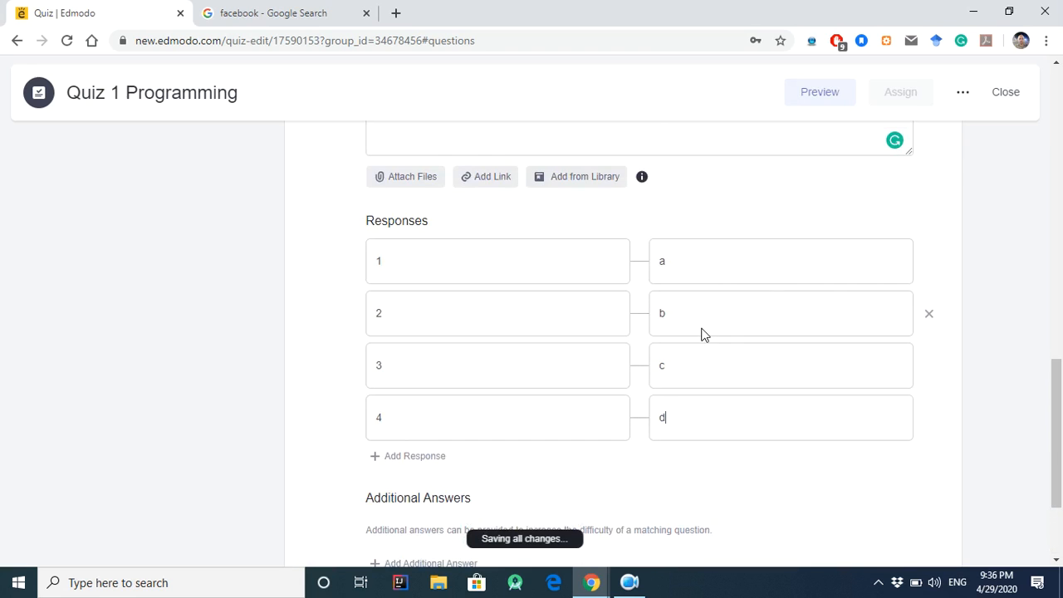
scroll(702, 334, "down", 2)
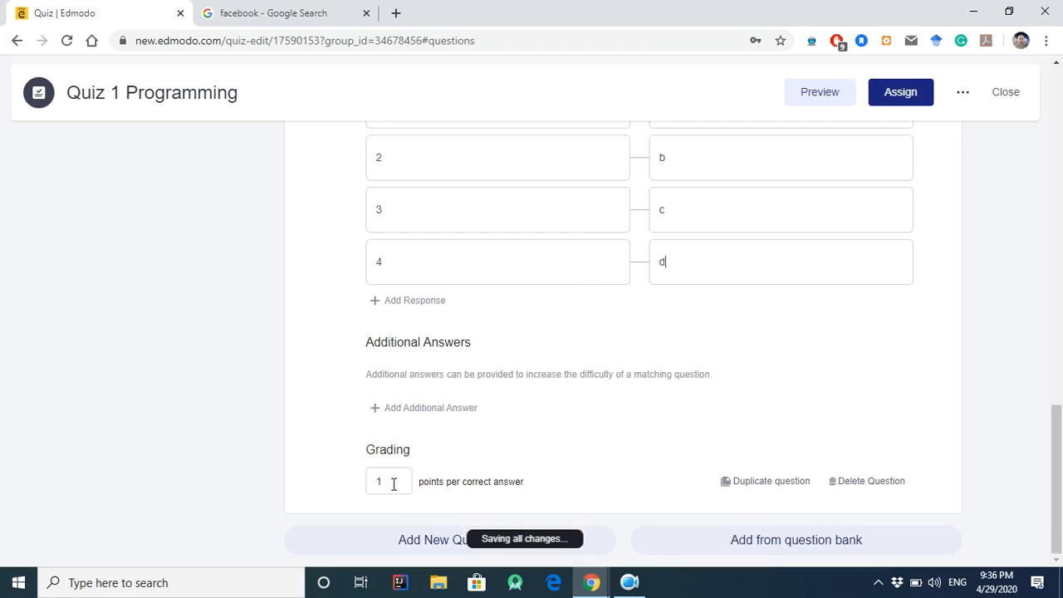
scroll(532, 315, "up", 1)
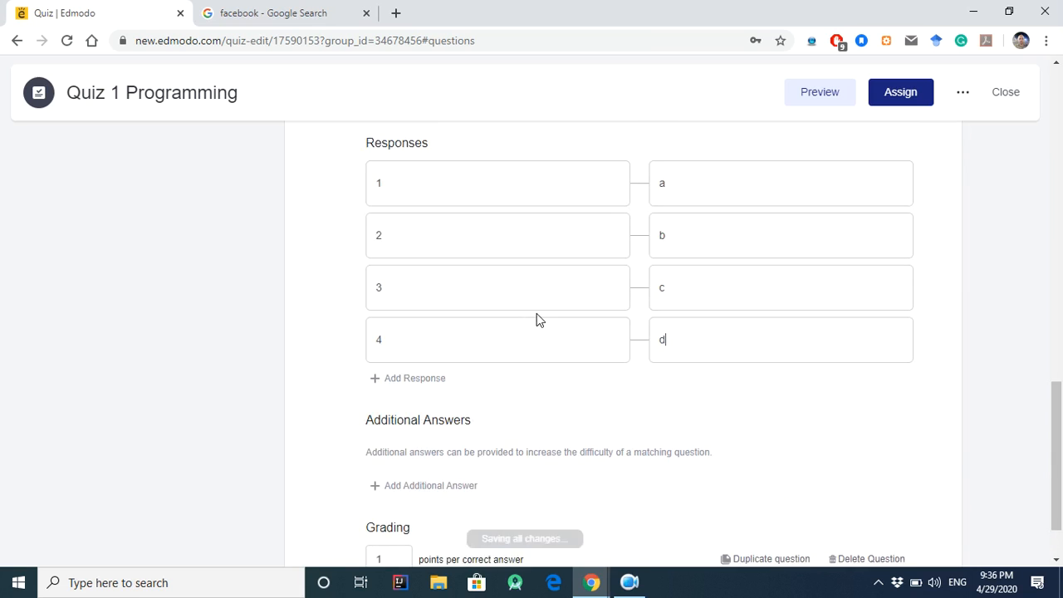
scroll(537, 329, "down", 1)
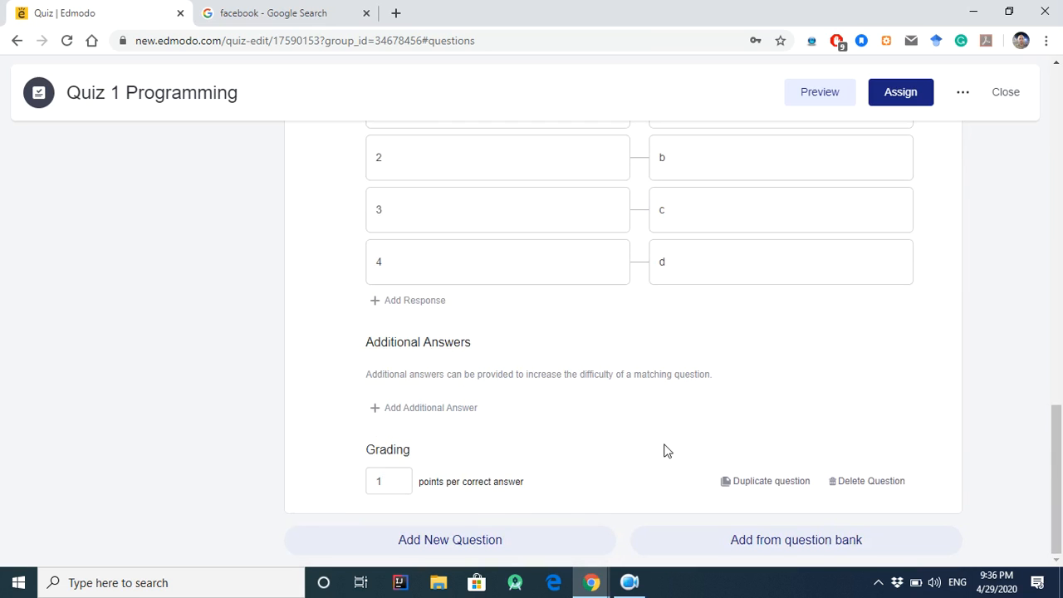
scroll(648, 437, "up", 4)
scroll(645, 429, "down", 4)
- Add a fourth question to the quiz and set its type to Multiple Answer
left_click(444, 541)
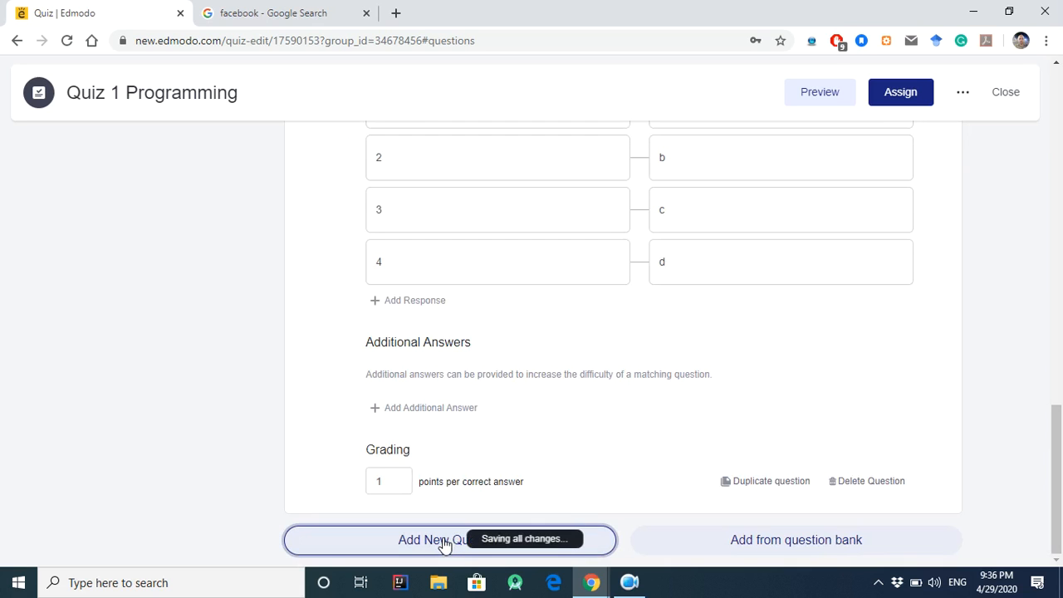
scroll(854, 384, "down", 3)
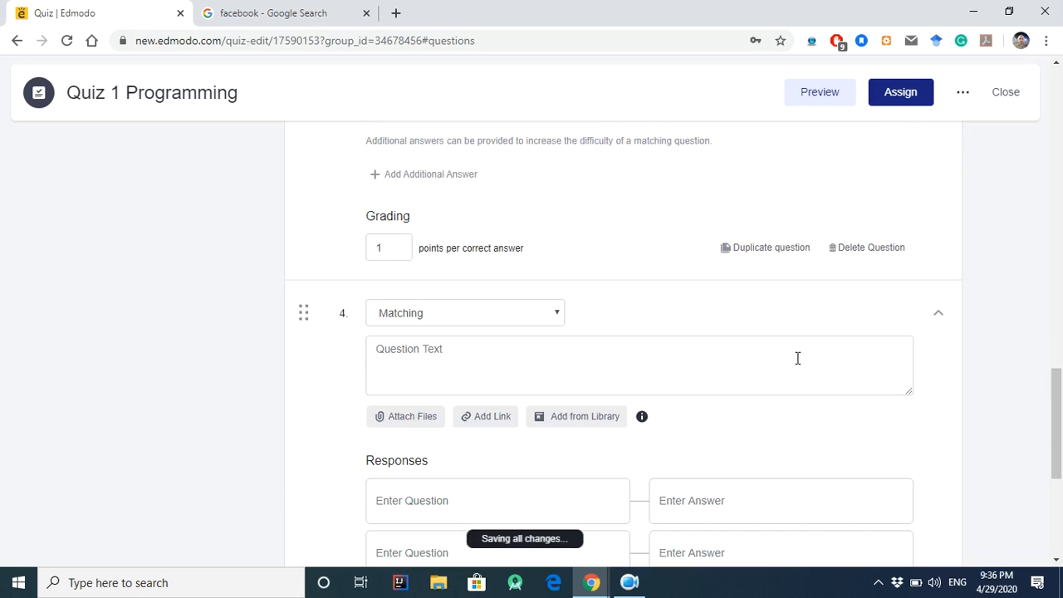
left_click(542, 319)
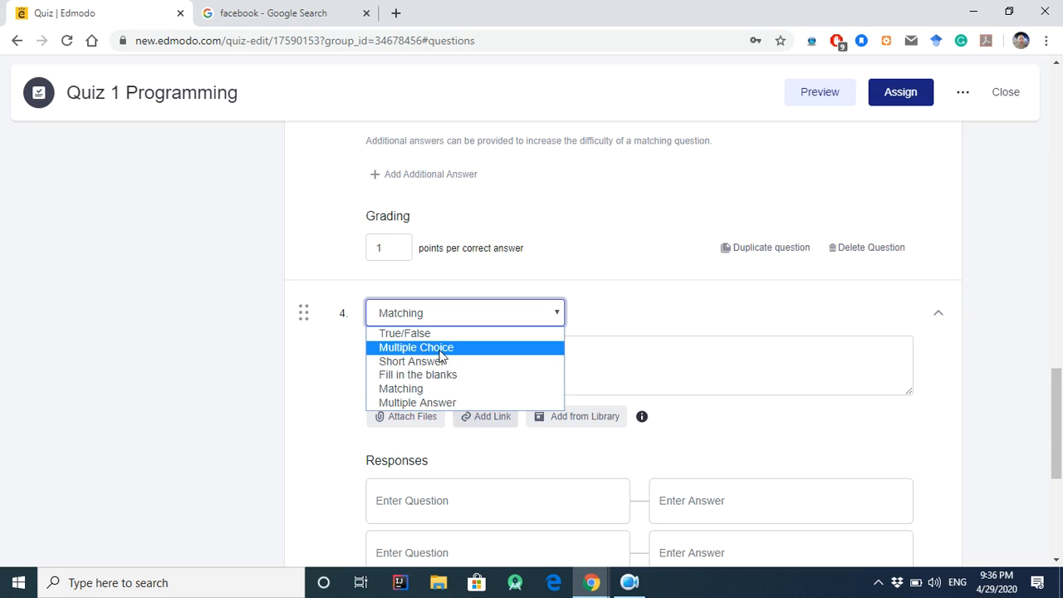
left_click(449, 404)
scroll(986, 363, "down", 2)
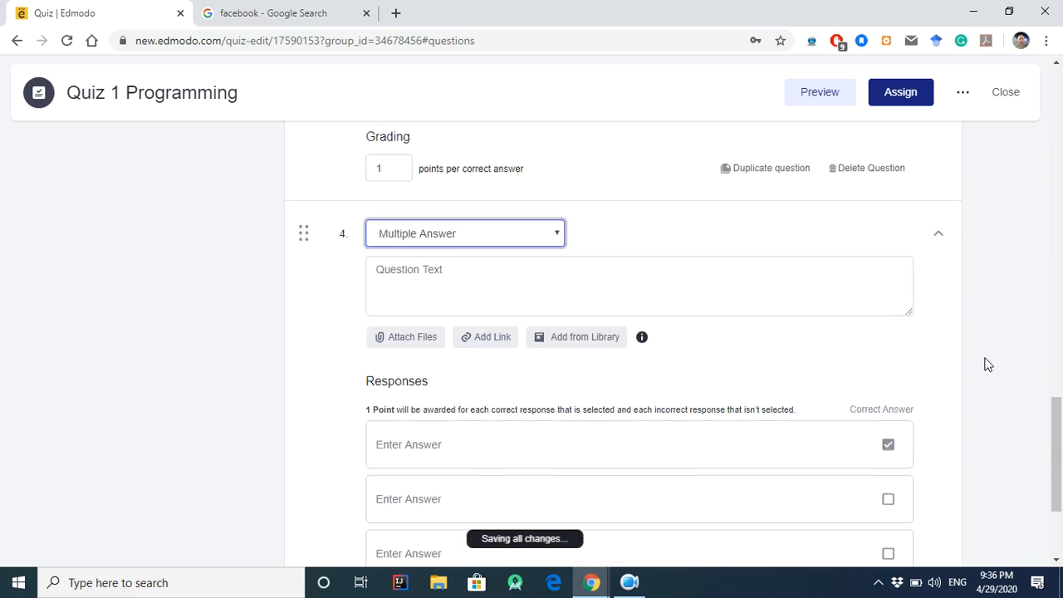
scroll(1018, 349, "down", 1)
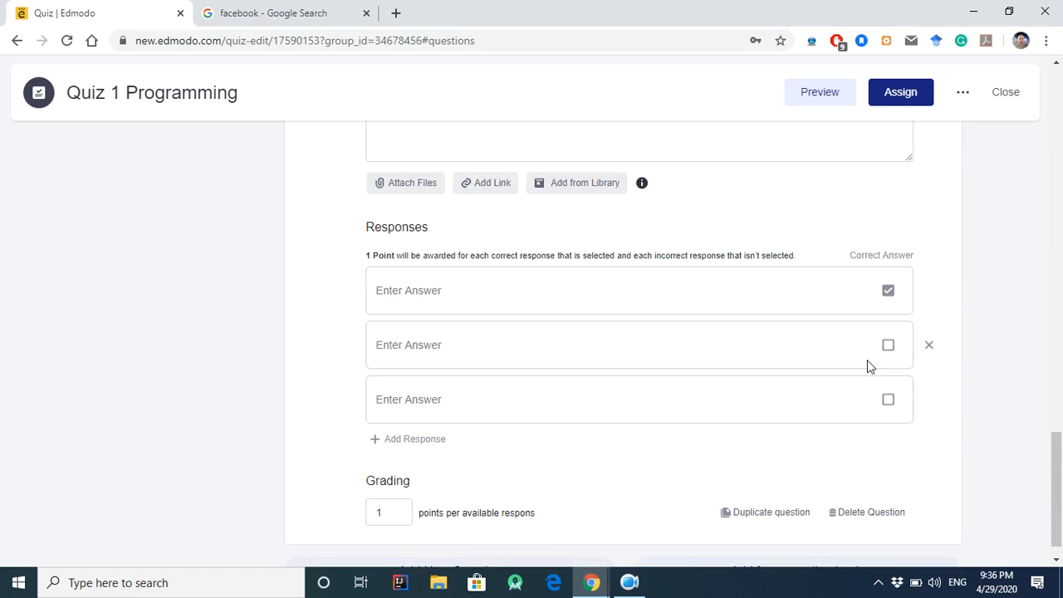
- Enter "choose one or two of the correct answers." as the fourth question's text
scroll(867, 349, "up", 1)
left_click(575, 213)
type("choose one")
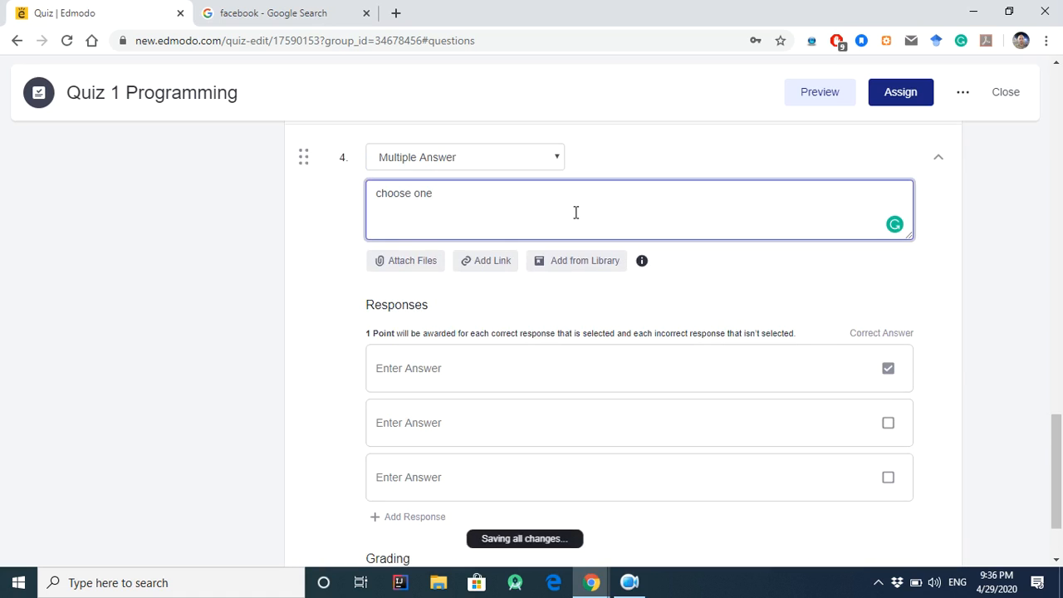
type(" or two of the correct ")
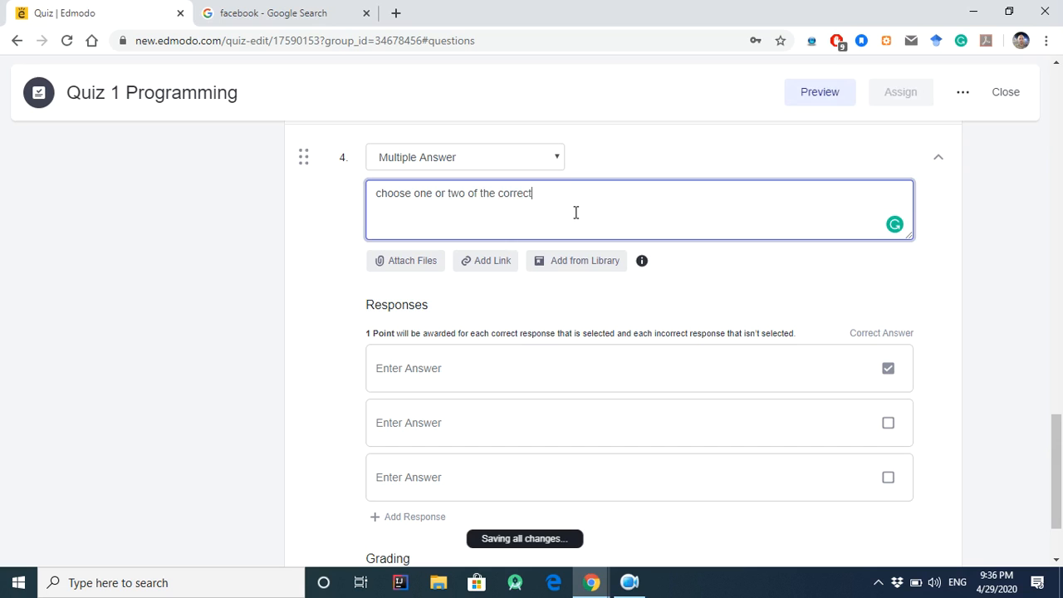
type("answers.")
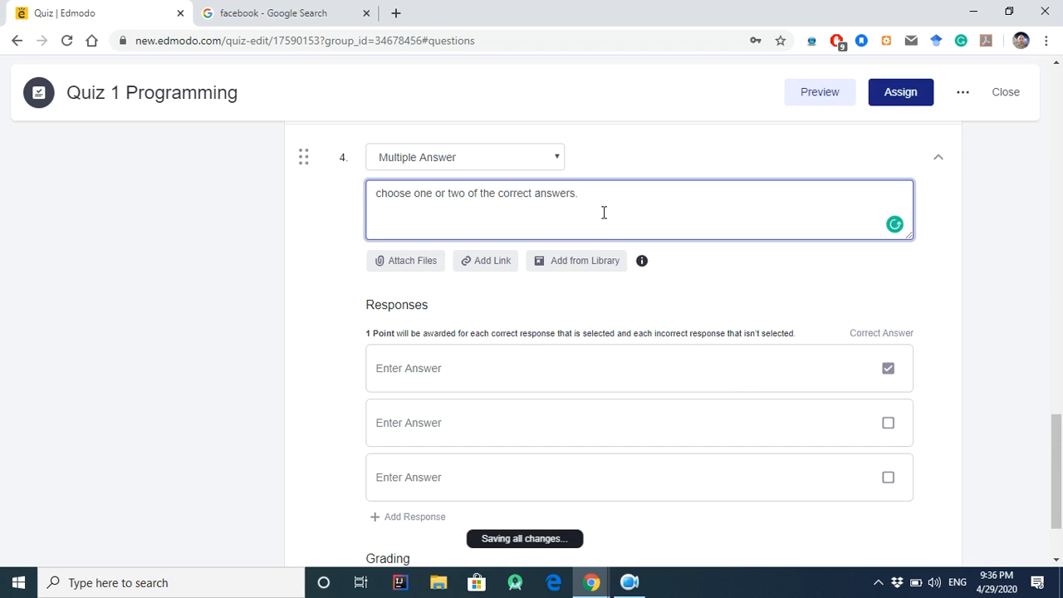
- Fill in the fourth question's three responses, in order, with a, b and c
scroll(594, 213, "down", 1)
left_click(714, 293)
type("a")
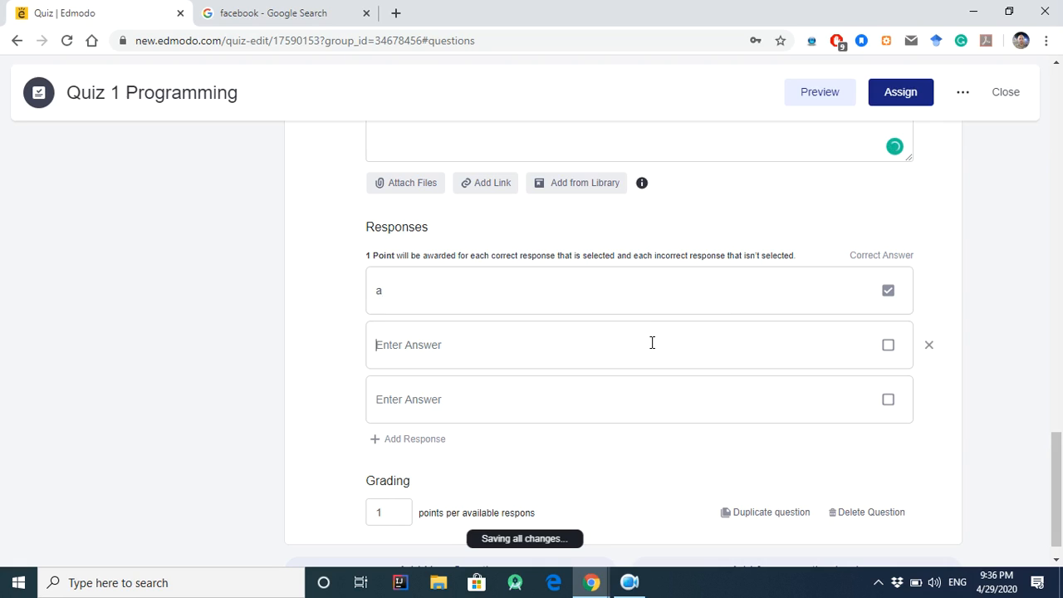
left_click(652, 343)
type("a")
type("b")
left_click(632, 396)
type("c")
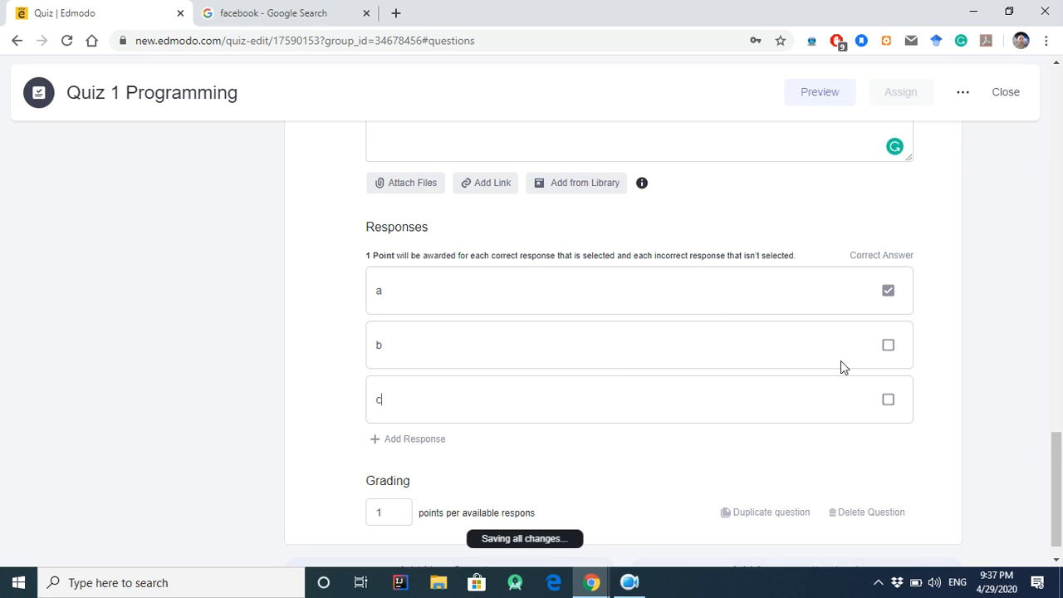
- Mark response c as a correct answer alongside a, leaving b unmarked
left_click(888, 351)
left_click(888, 350)
left_click(888, 403)
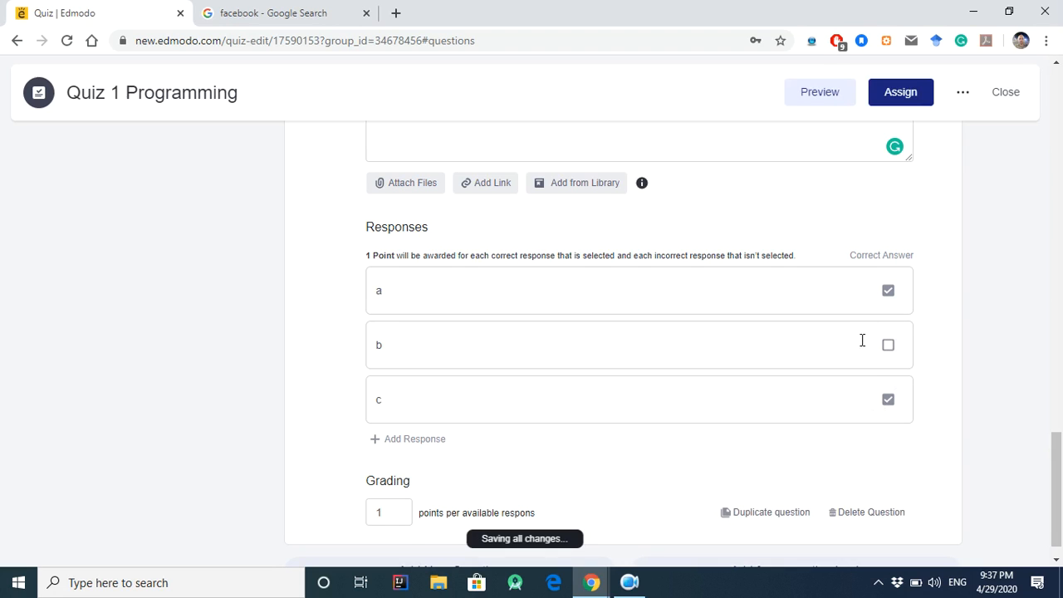
- Open the quiz's assignment settings for the 2020 Programming Class and set the due date to 04/29/2020
scroll(375, 470, "down", 1)
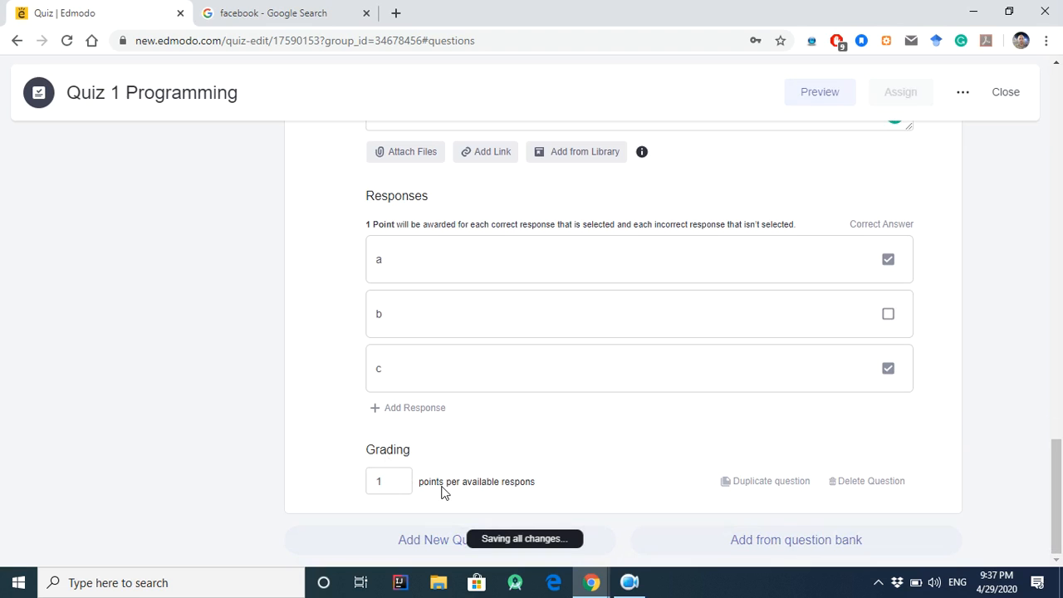
scroll(902, 421, "up", 5)
scroll(902, 421, "up", 9)
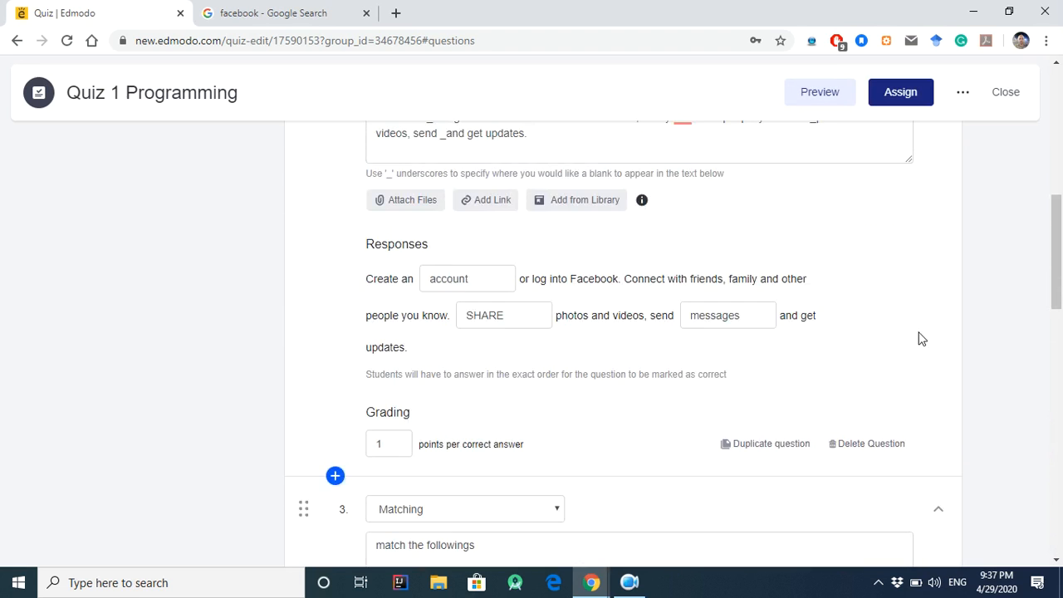
scroll(922, 339, "up", 7)
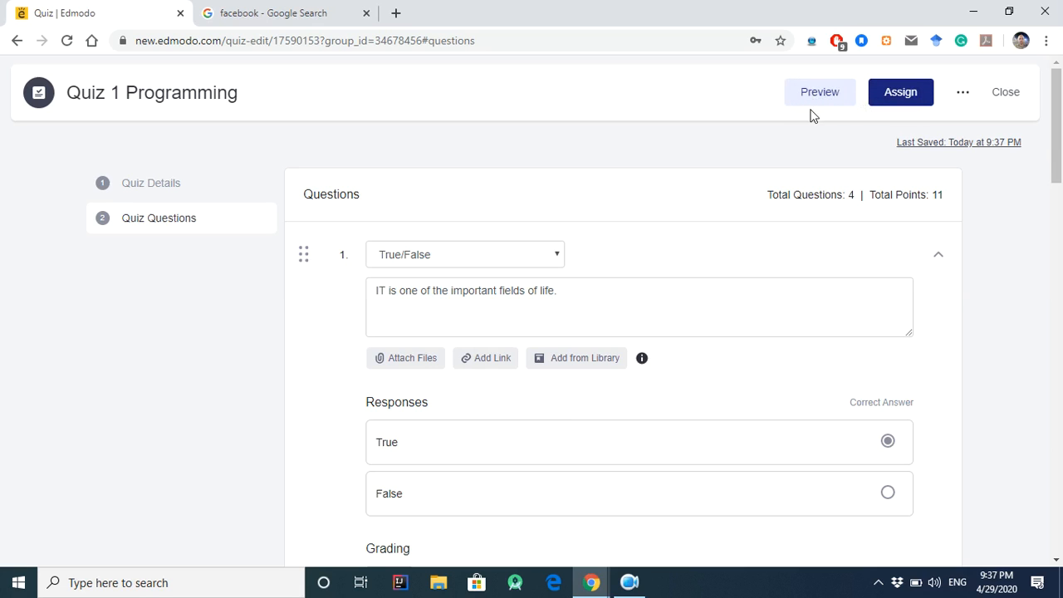
left_click(907, 98)
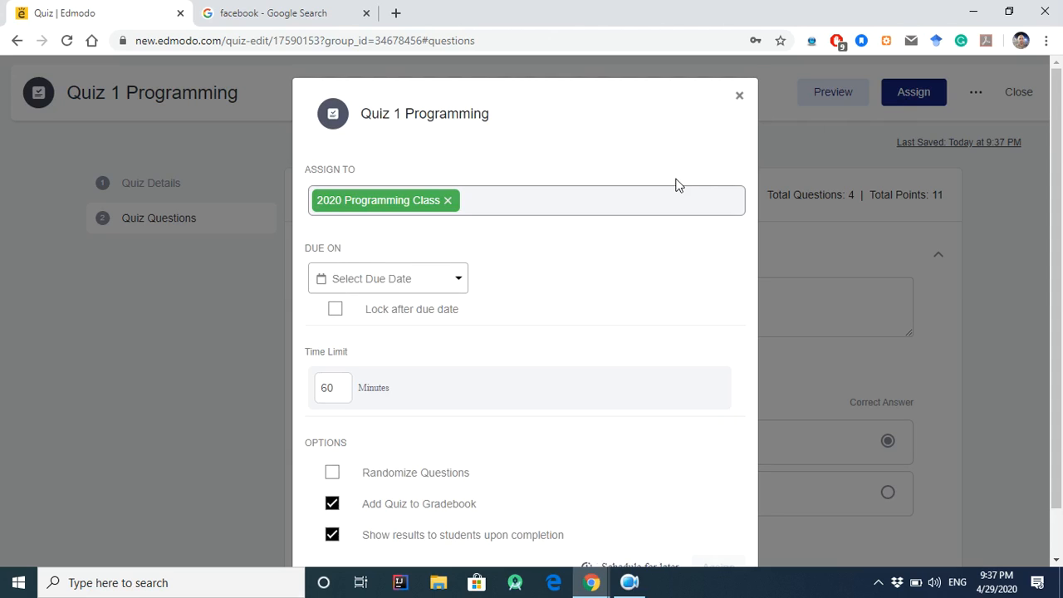
scroll(677, 185, "down", 1)
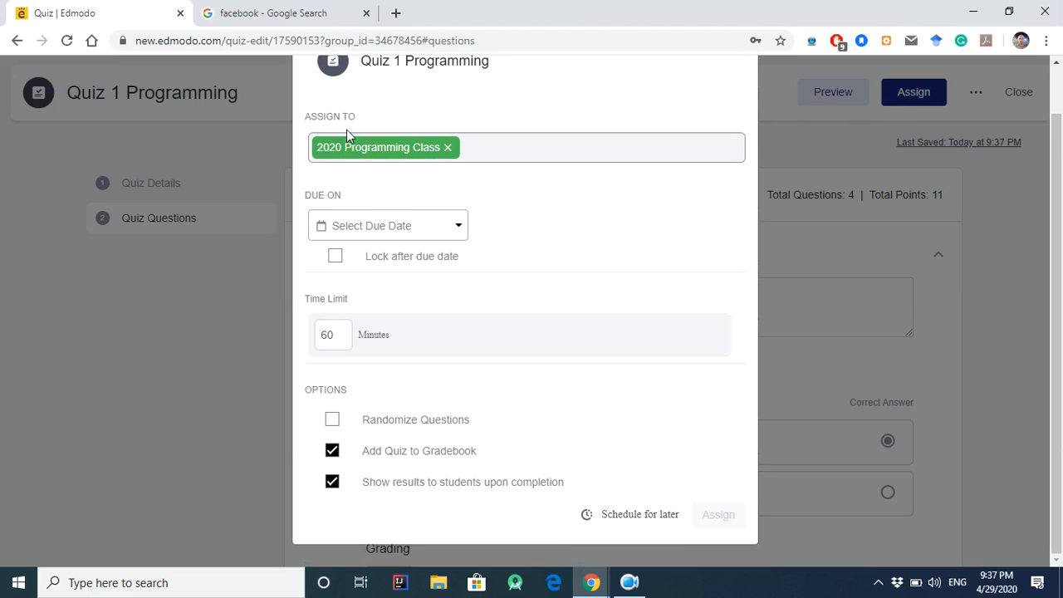
left_click(421, 237)
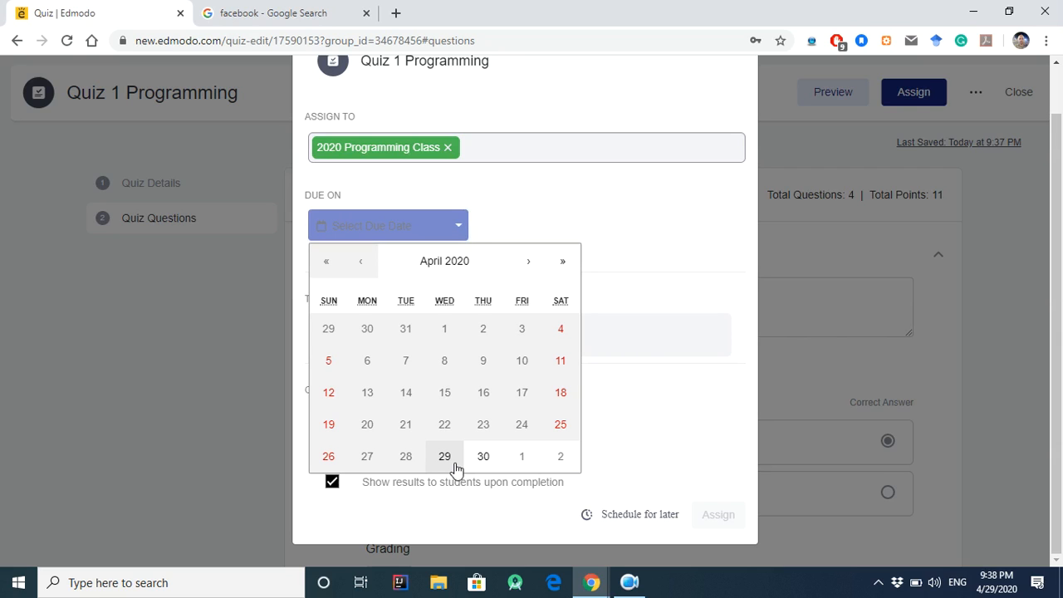
left_click(446, 459)
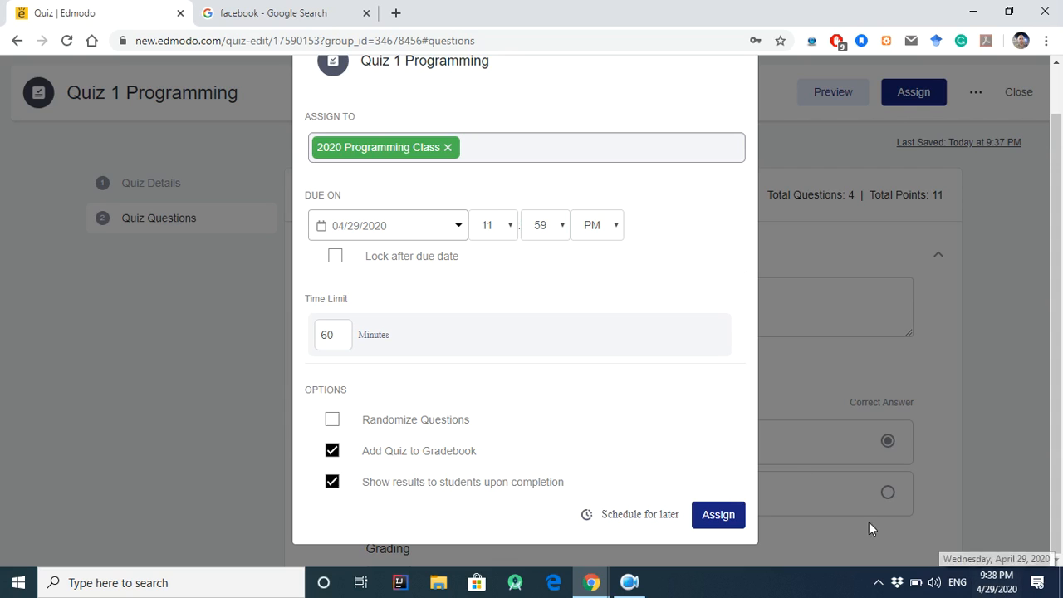
- Set the due time to 11:00 PM and lock the quiz after the due date
left_click(510, 226)
left_click(510, 231)
left_click(537, 225)
left_click_drag(573, 426, 568, 222)
left_click(540, 248)
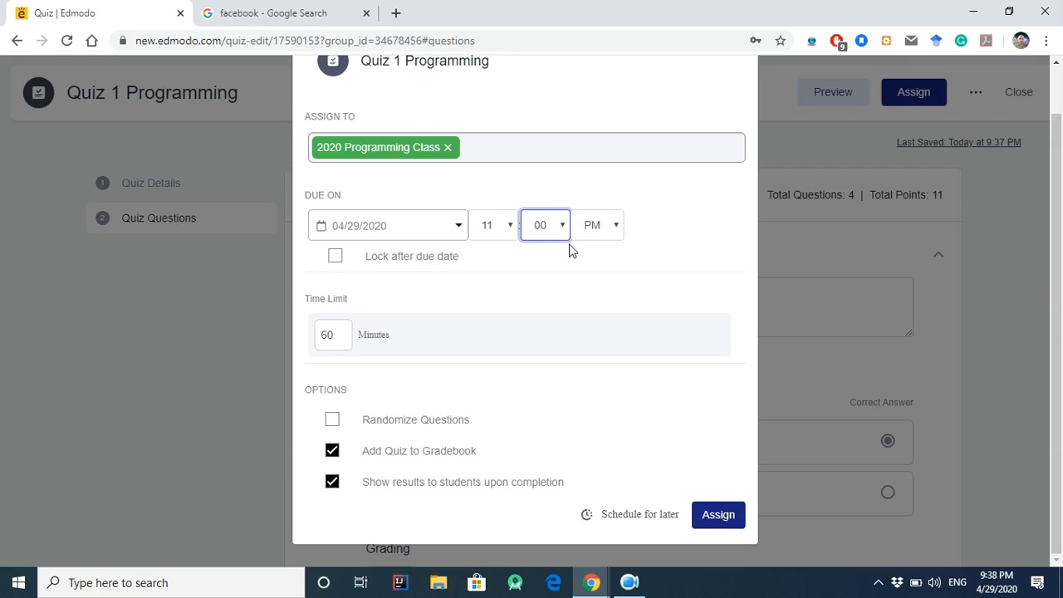
left_click(338, 257)
left_click(336, 258)
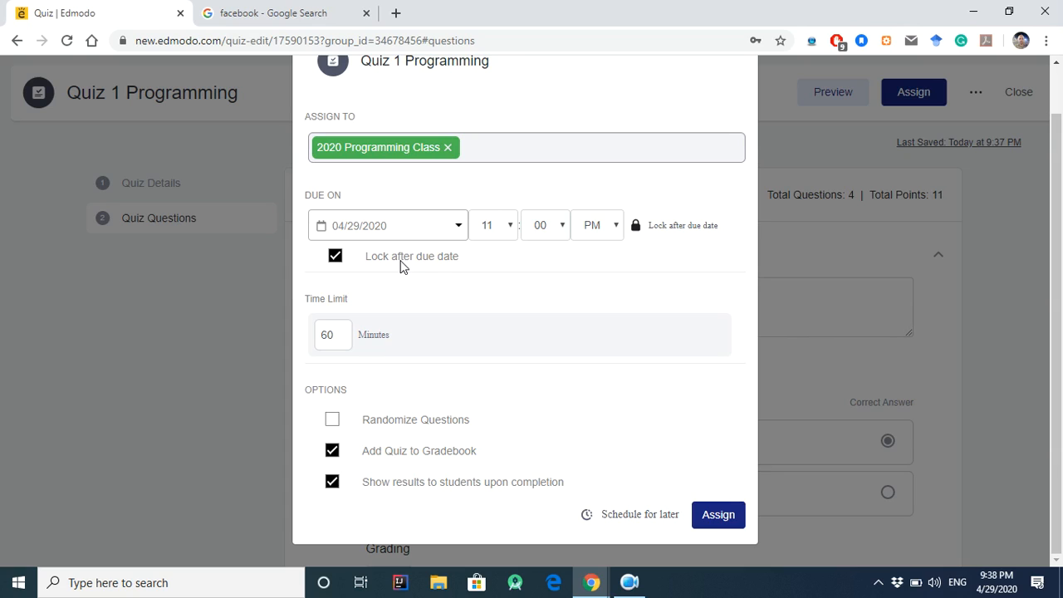
- Set the quiz's time limit to 5 minutes
left_click(338, 337)
key("BackSpace")
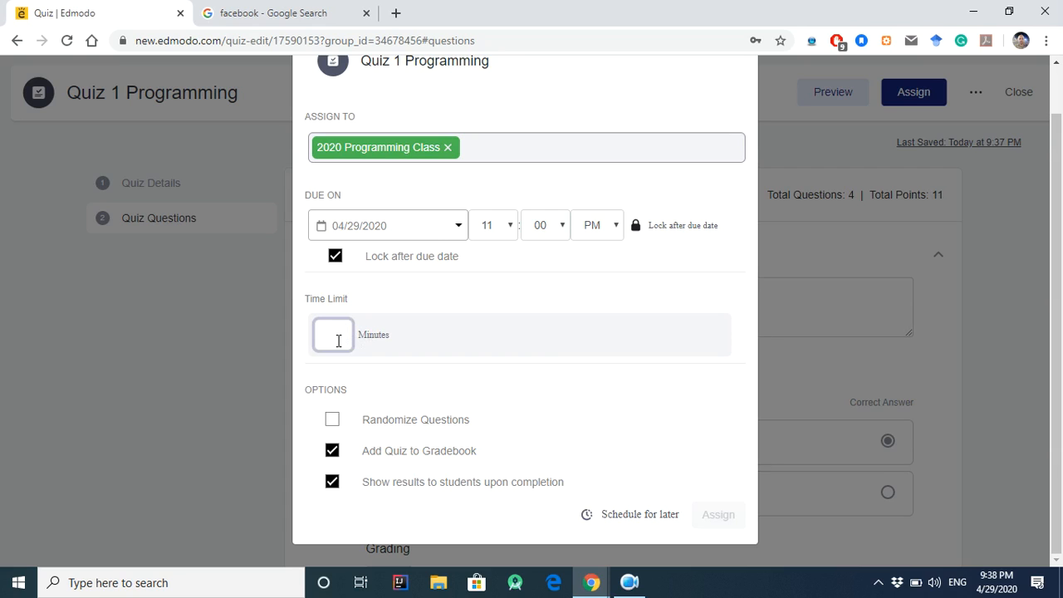
type("5")
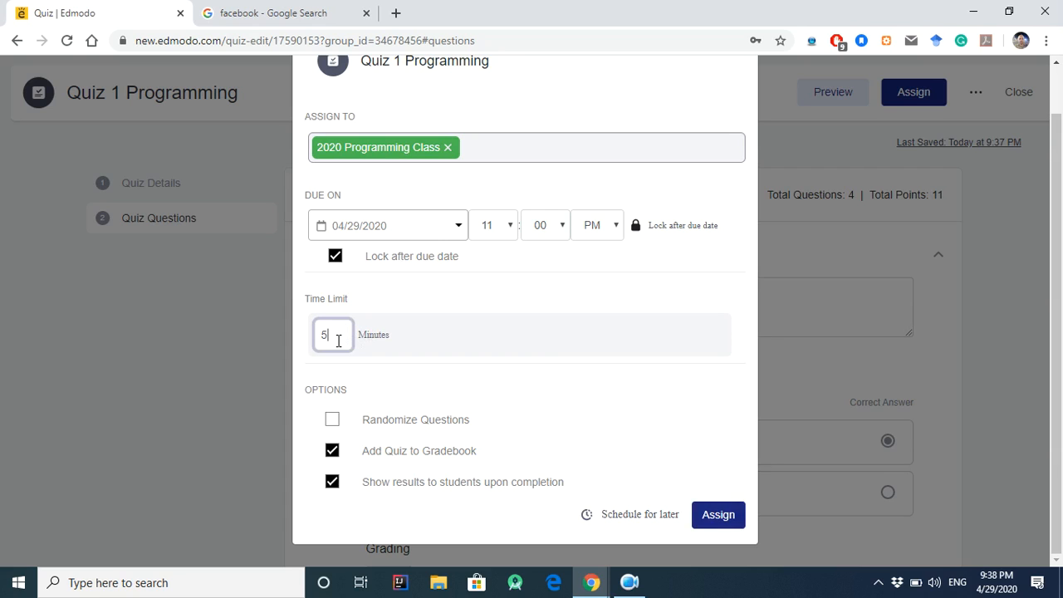
left_click(432, 298)
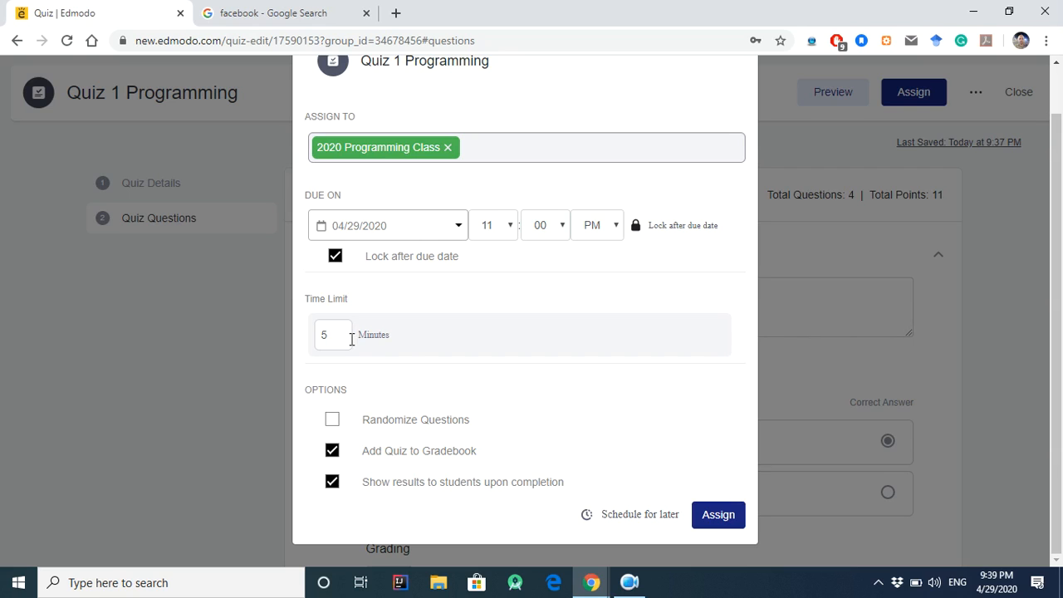
- Enable the Randomize Questions and Show results to students upon completion options for the quiz
left_click(332, 423)
left_click(332, 484)
left_click(333, 485)
left_click(333, 484)
left_click(338, 328)
left_click(467, 330)
- Schedule the quiz for later delivery and set the delivery date to 04/29/2020
mouse_move(990, 588)
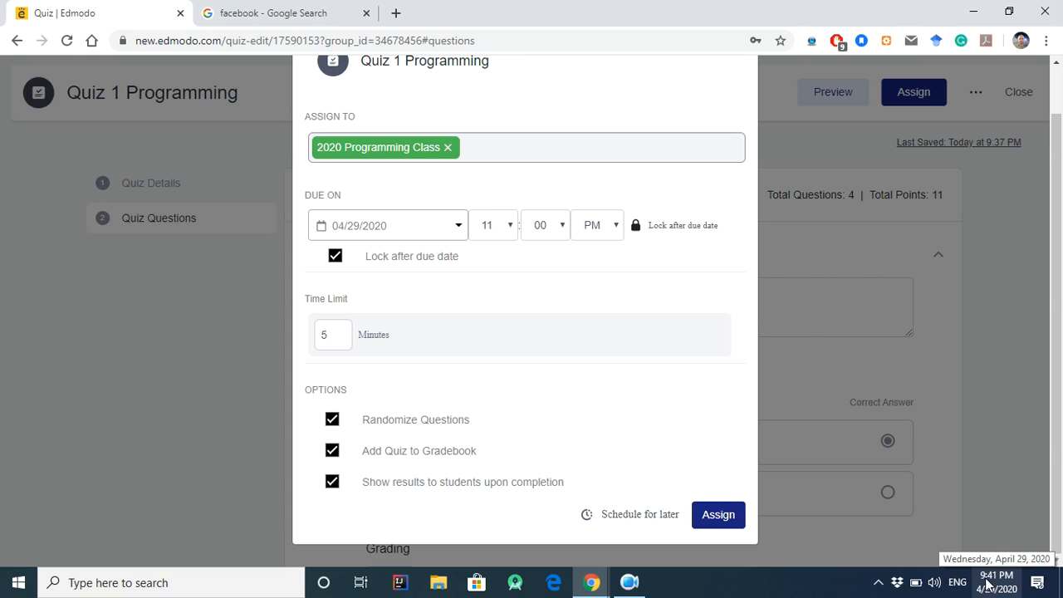
left_click(648, 517)
scroll(627, 453, "down", 1)
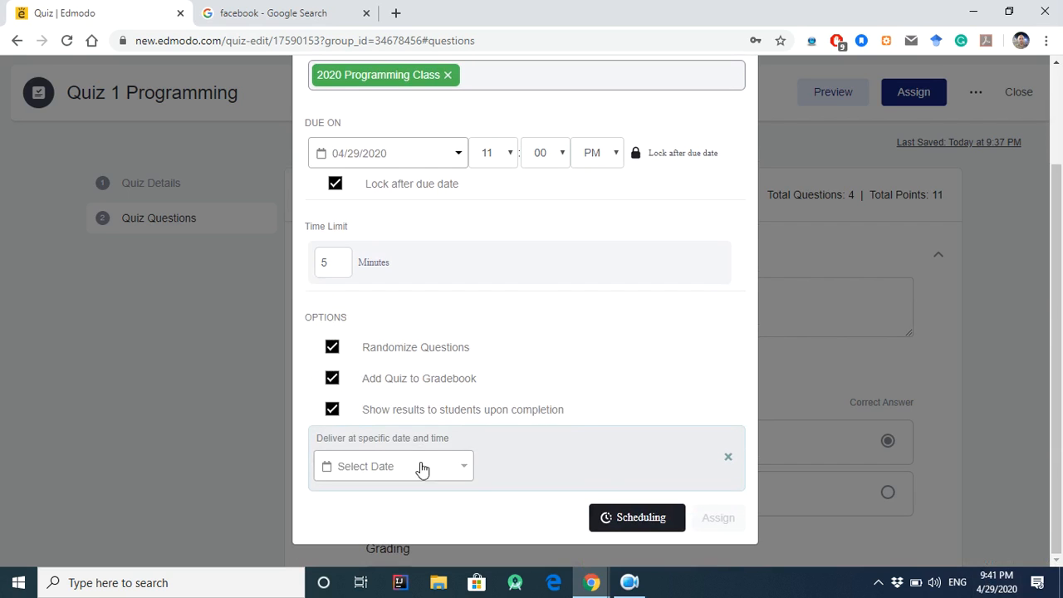
left_click(422, 467)
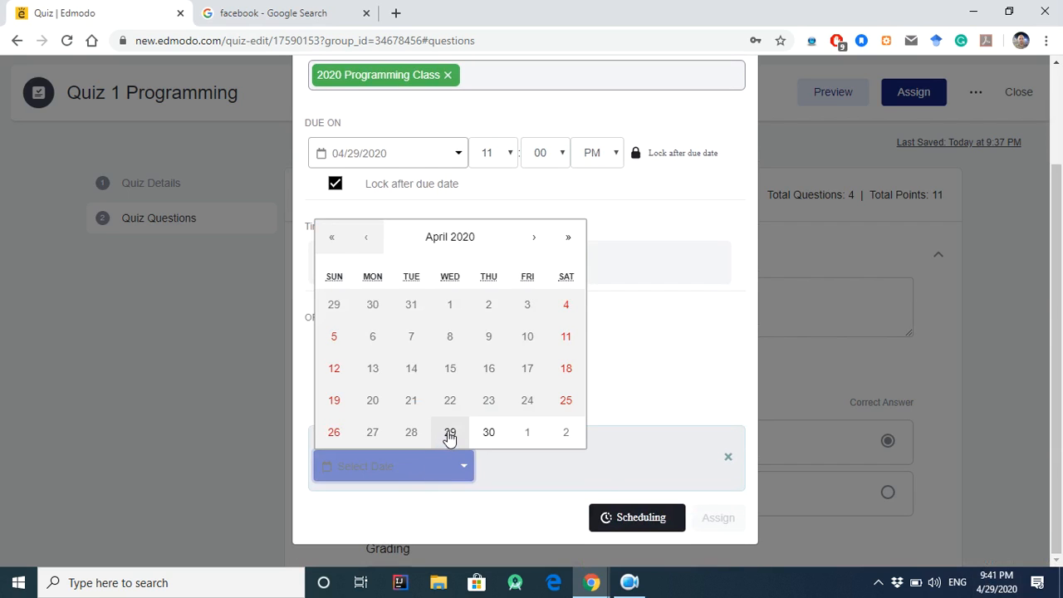
left_click(450, 434)
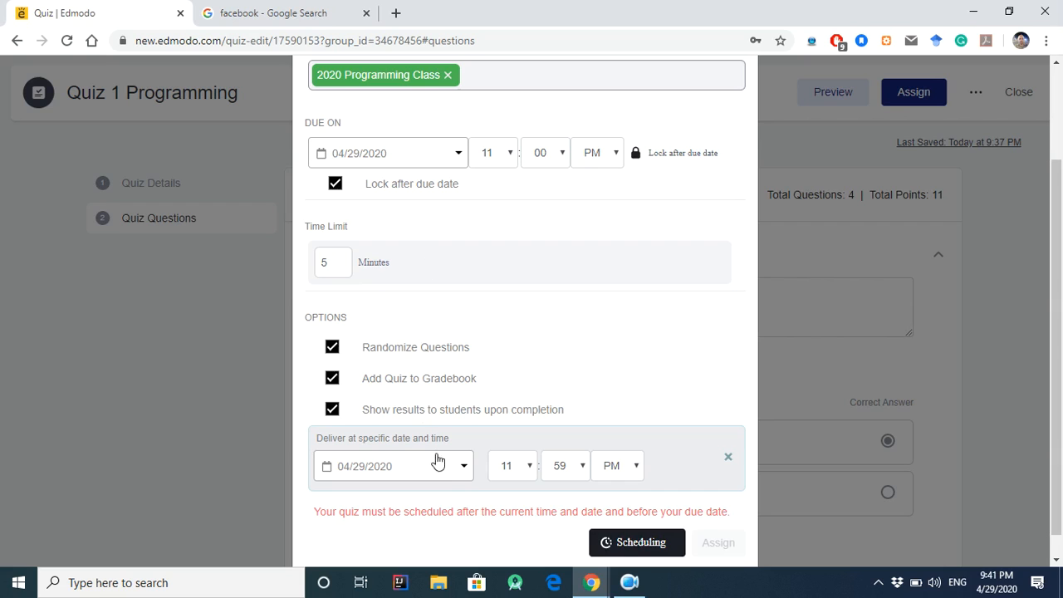
- Set the scheduled delivery time to 10:00 PM
left_click(515, 468)
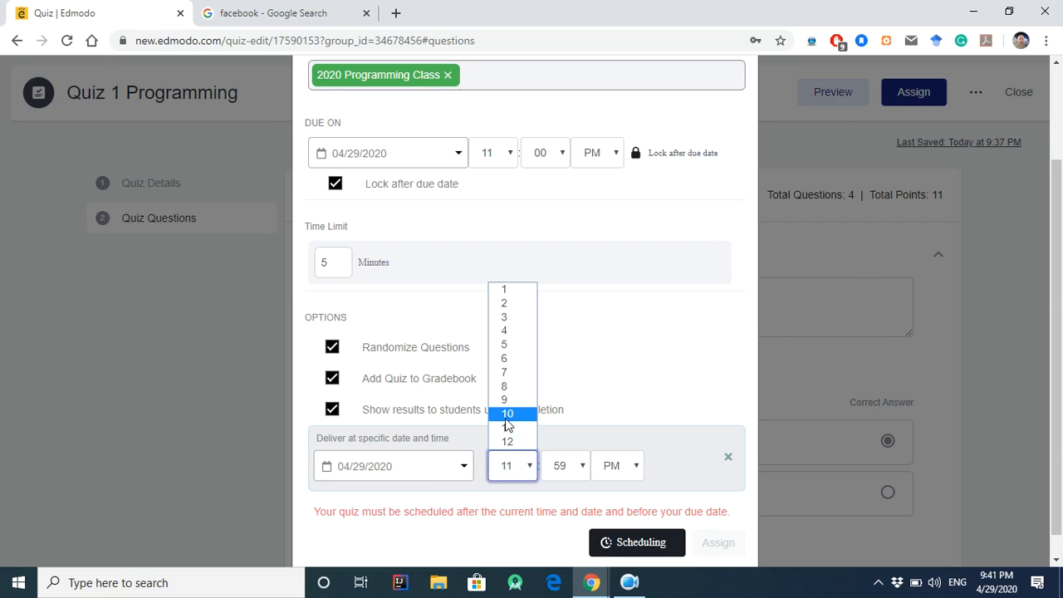
left_click(509, 415)
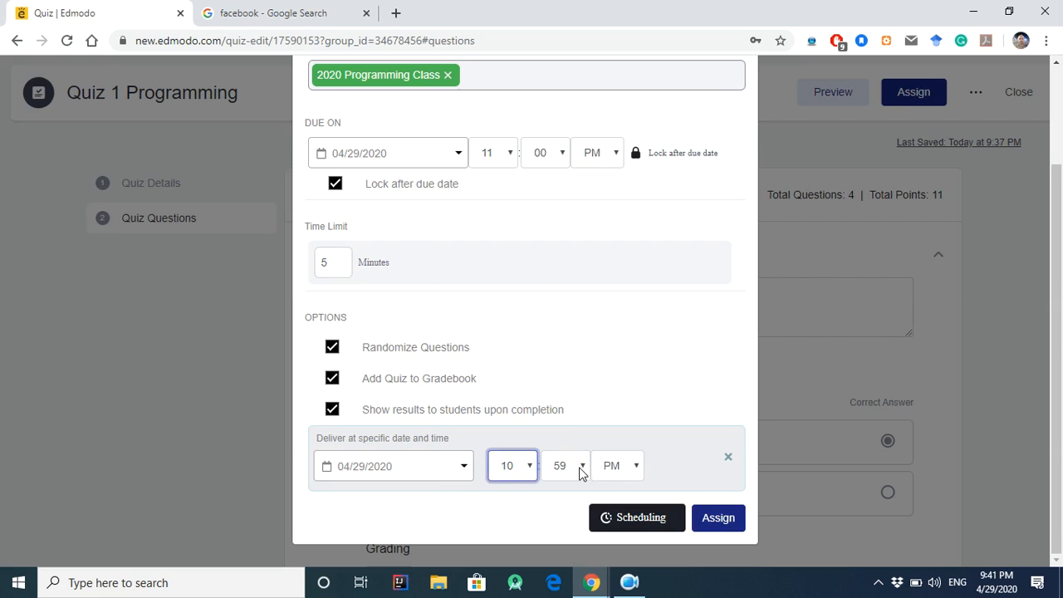
left_click(581, 469)
scroll(577, 308, "up", 5)
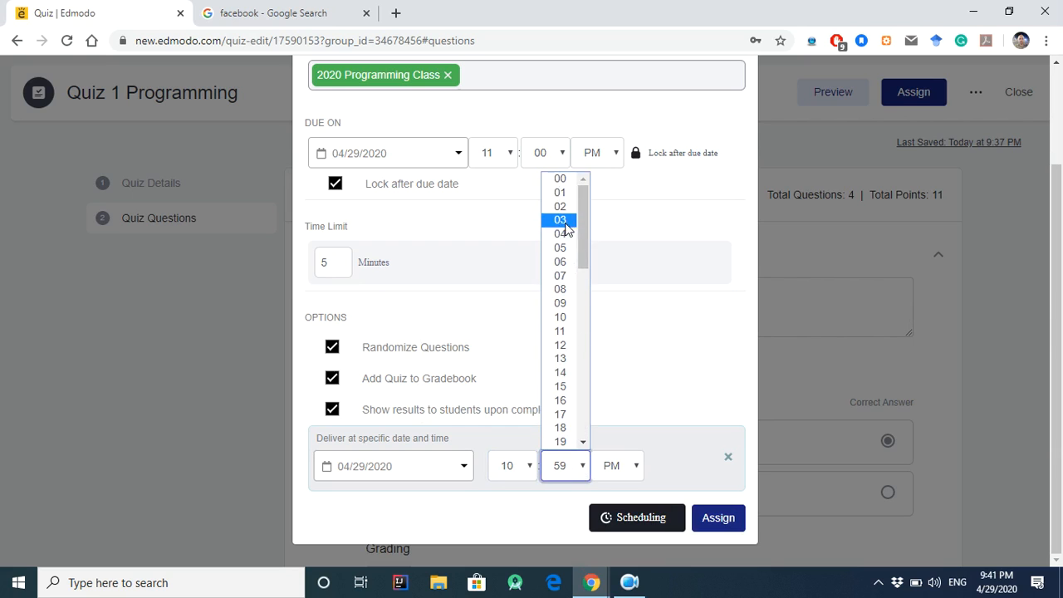
left_click(559, 179)
left_click(692, 476)
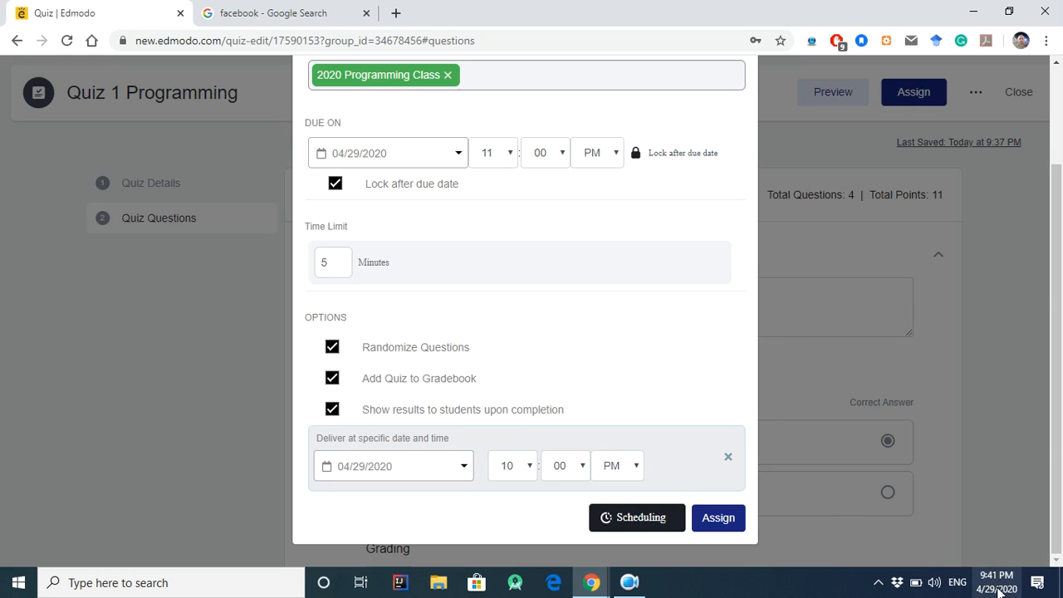
- Set the scheduled delivery time to 9:43 PM
left_click(510, 470)
left_click(505, 400)
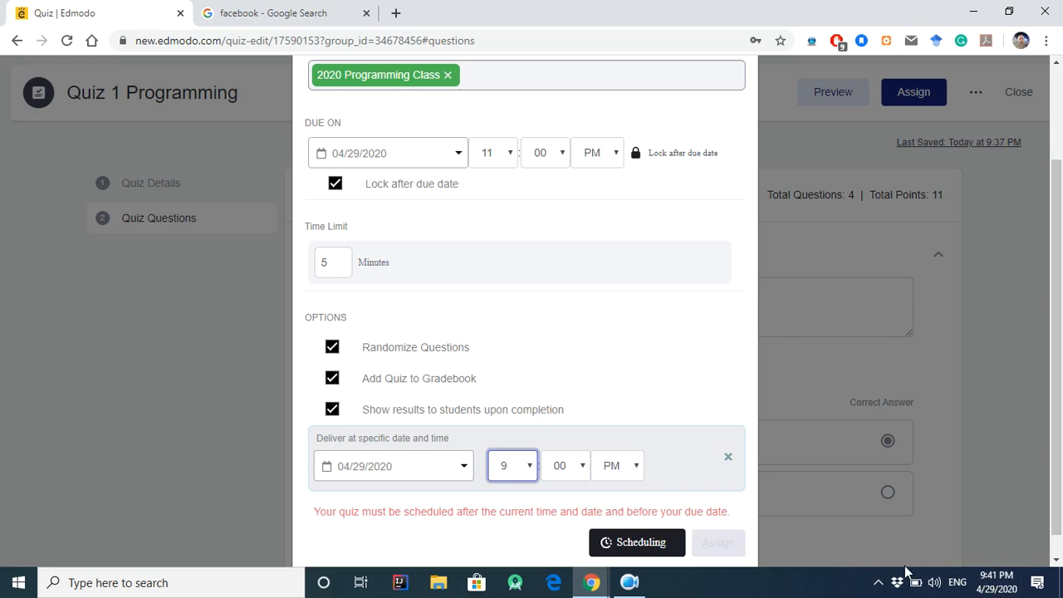
left_click(582, 478)
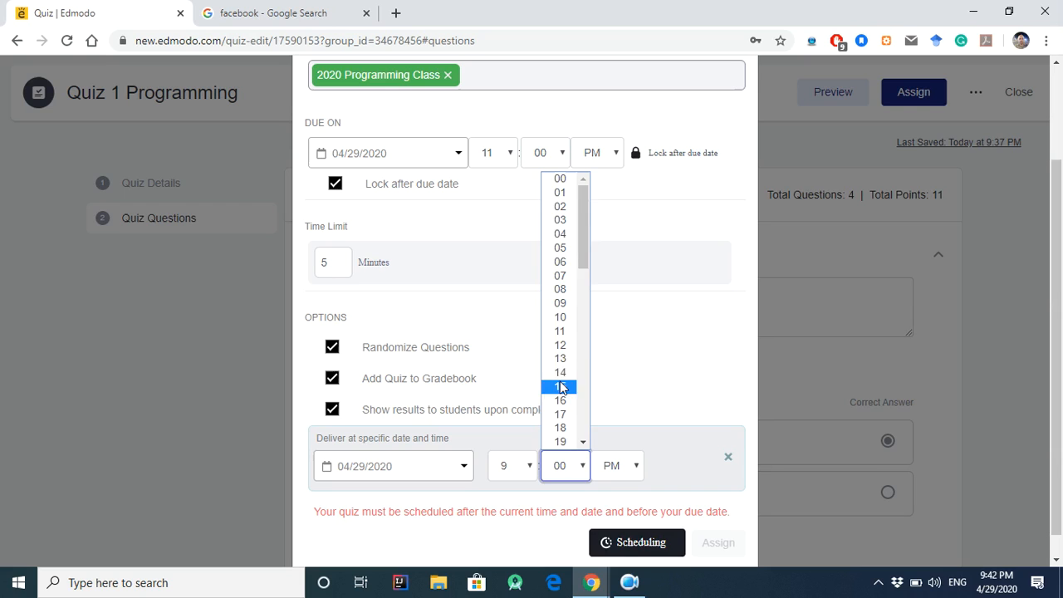
scroll(557, 380, "down", 5)
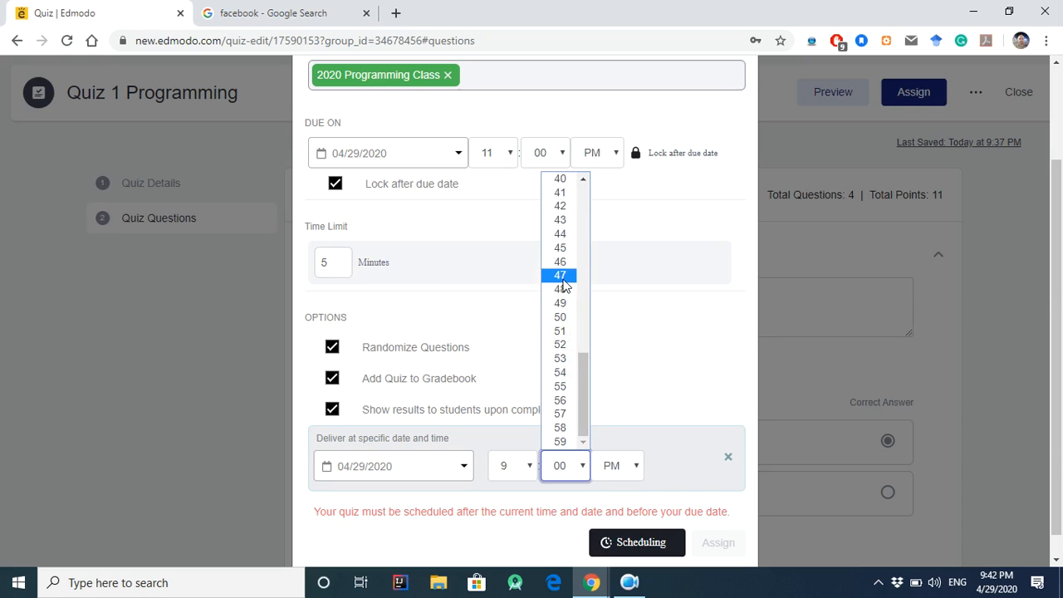
left_click(561, 220)
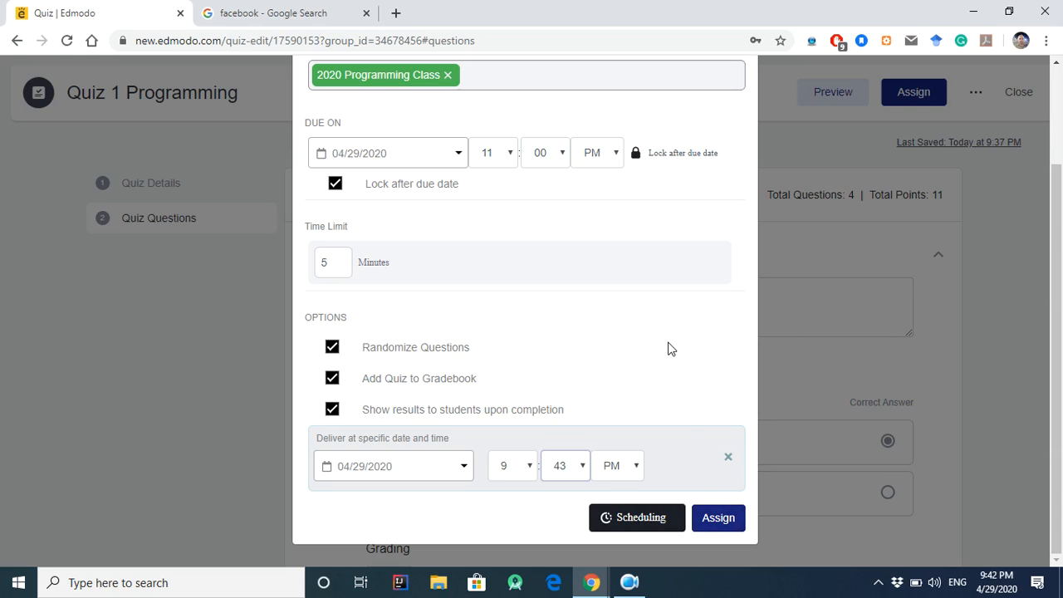
- Assign the scheduled quiz to the 2020 Programming Class, check its settings and dismiss the scheduling confirmation
left_click(716, 519)
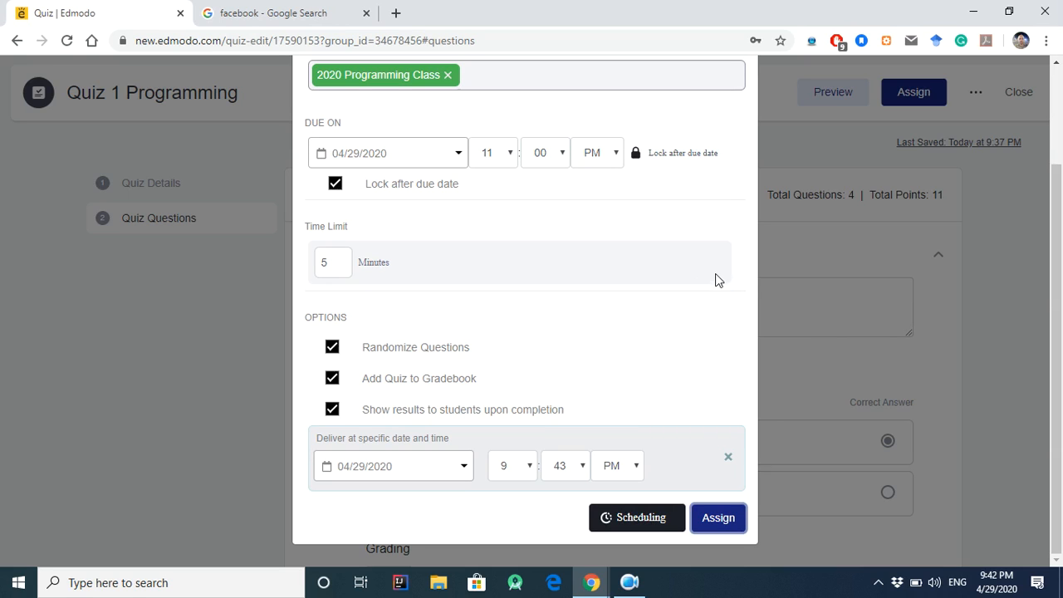
scroll(554, 336, "up", 2)
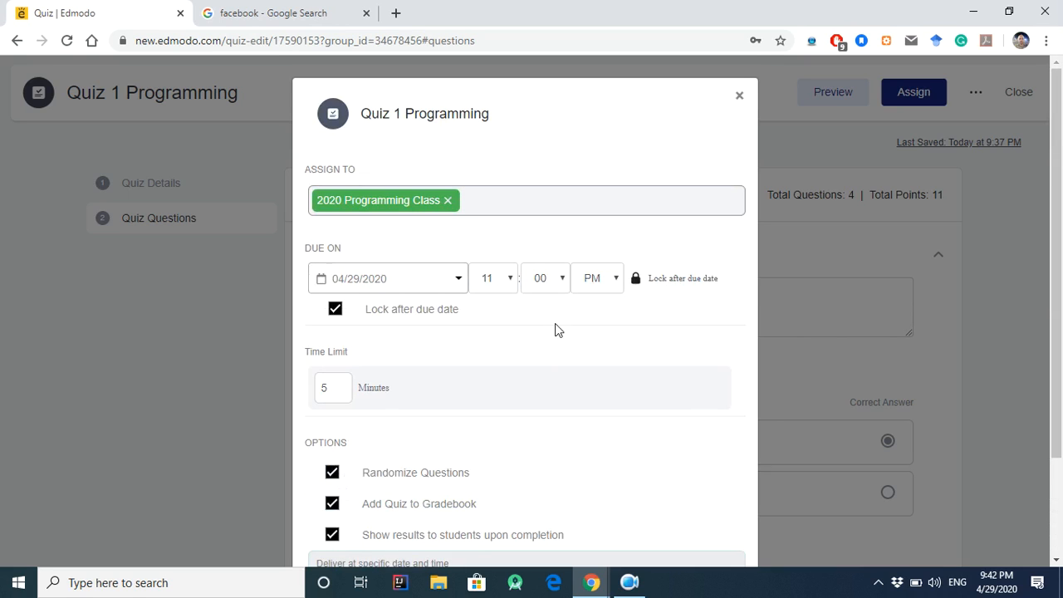
scroll(584, 276, "down", 2)
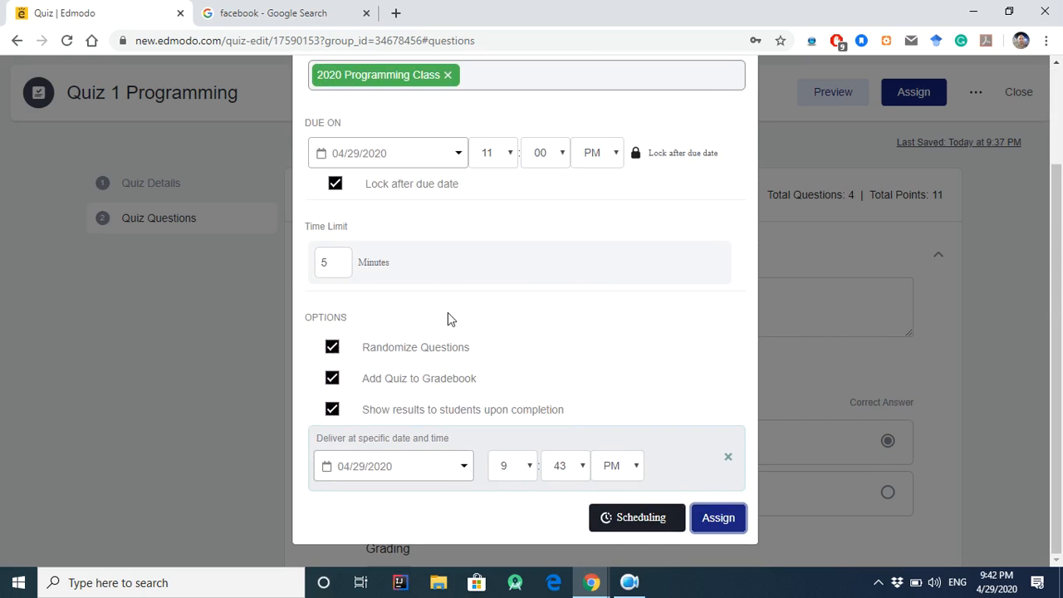
scroll(465, 289, "up", 1)
scroll(525, 275, "down", 1)
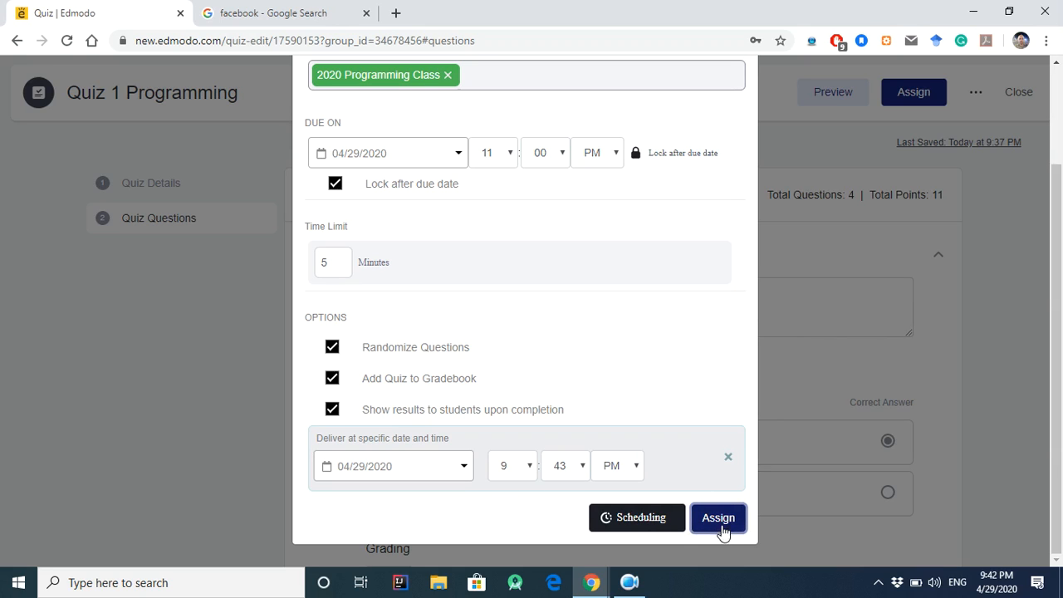
scroll(662, 313, "up", 2)
scroll(673, 324, "down", 2)
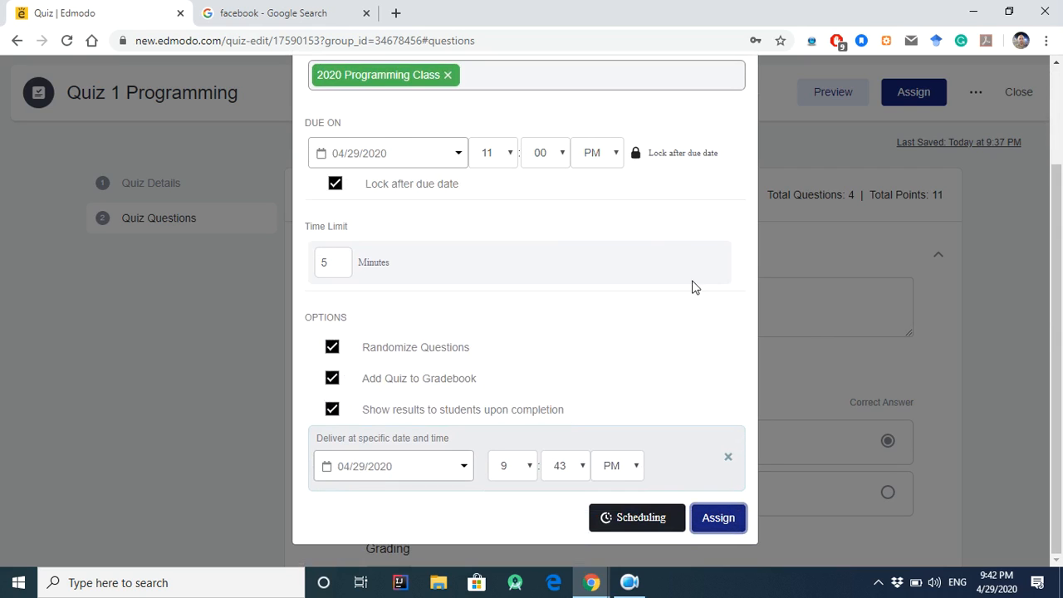
left_click(878, 584)
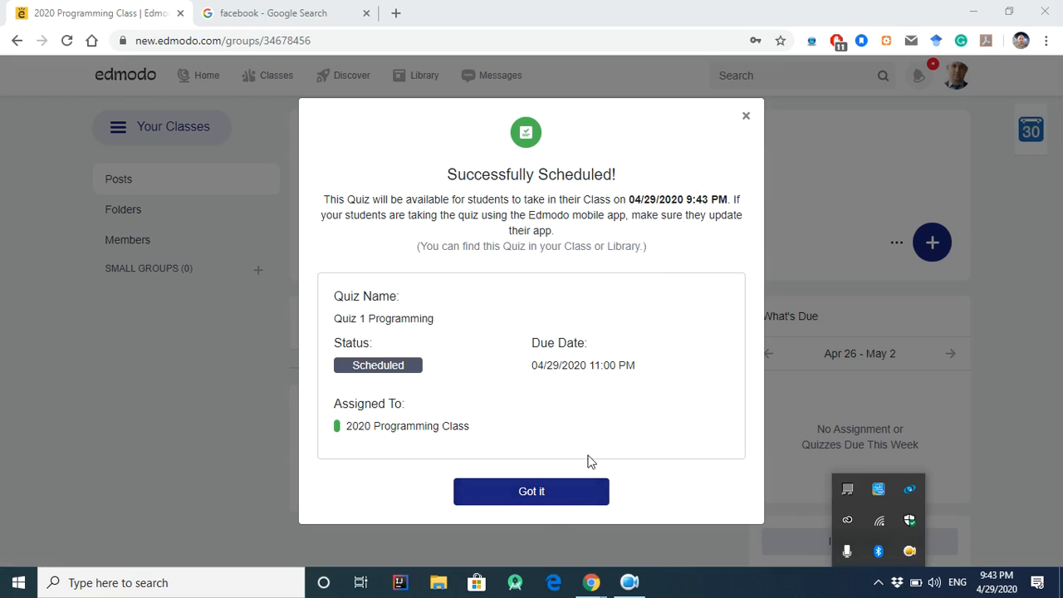
left_click(561, 491)
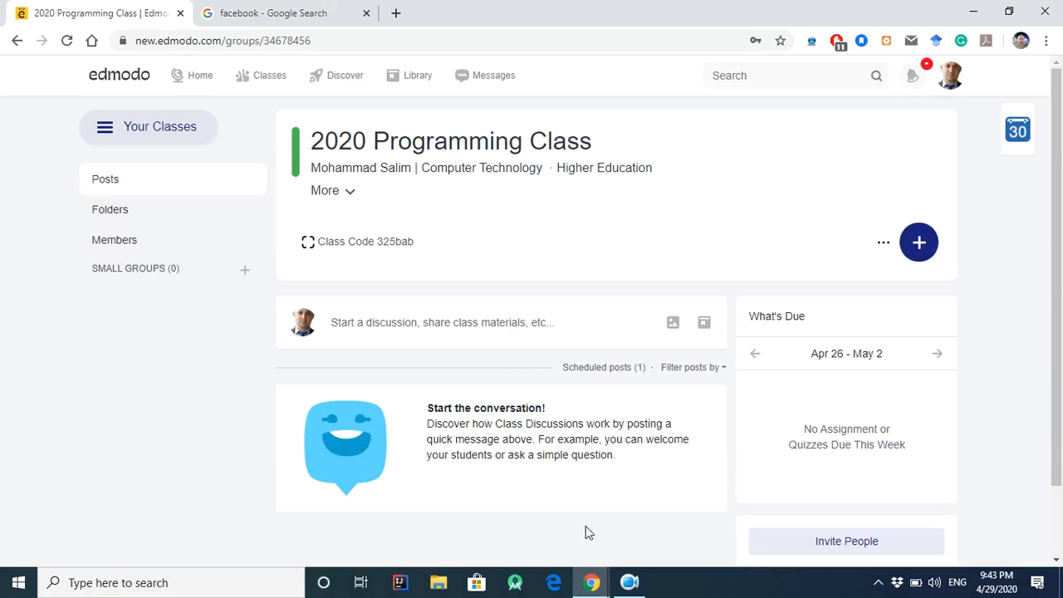
- Switch to the student's incognito Edmodo window and open the 2020 Programming Class page
mouse_move(591, 582)
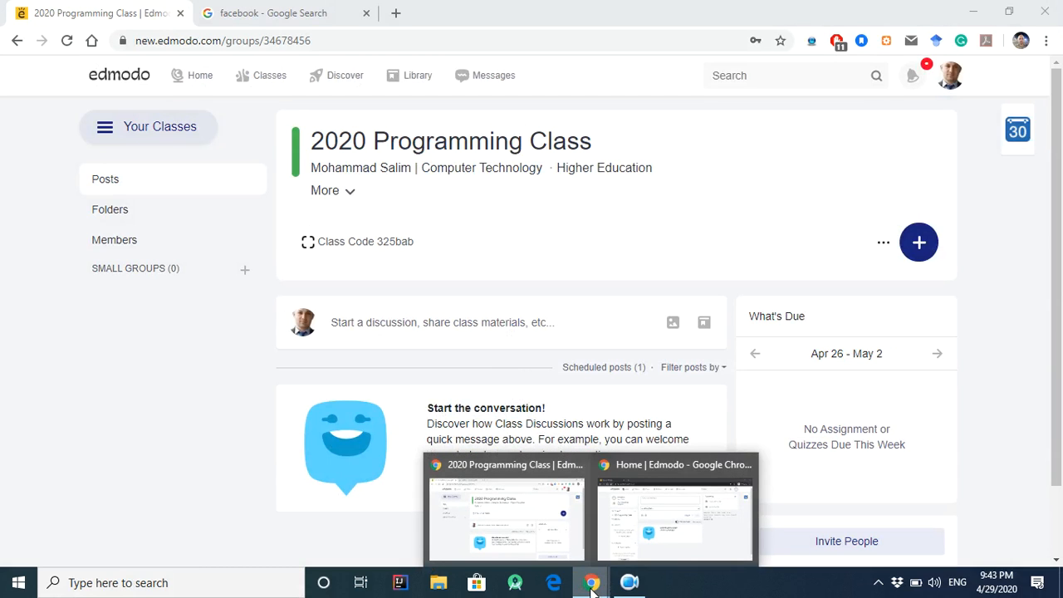
left_click(665, 535)
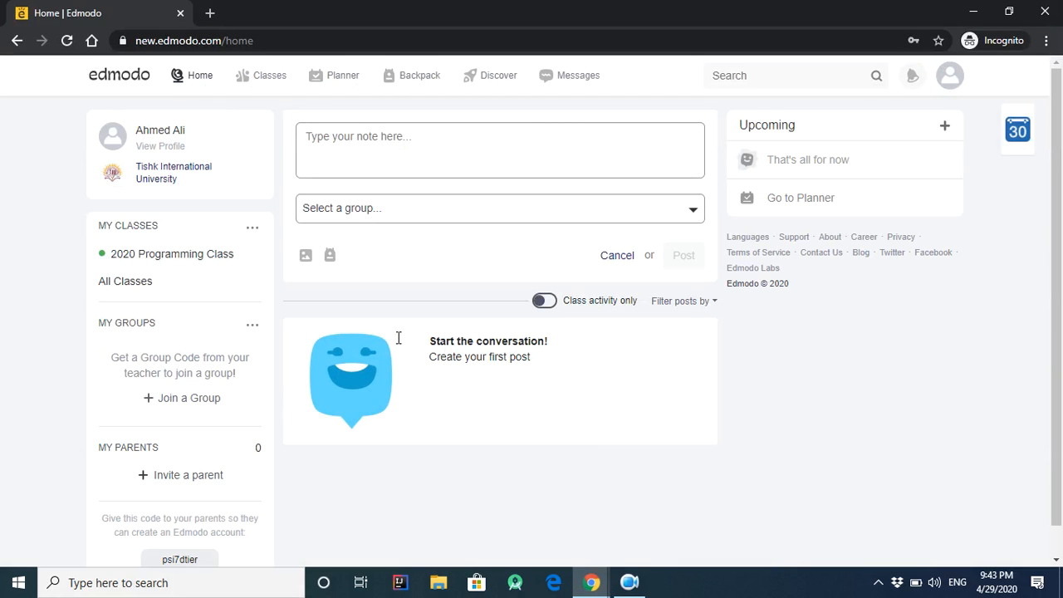
left_click(181, 260)
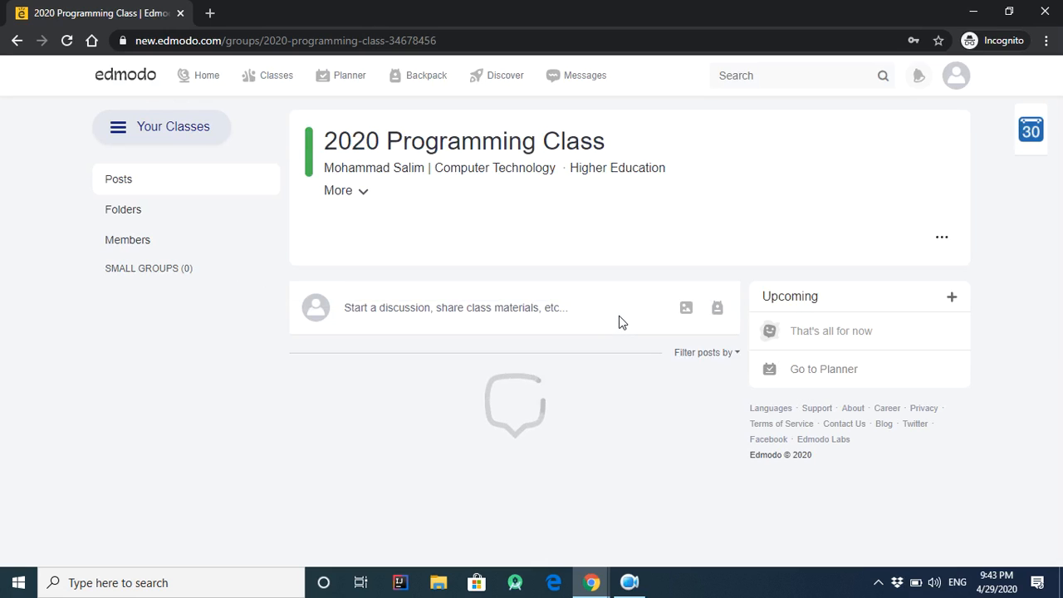
left_click(140, 143)
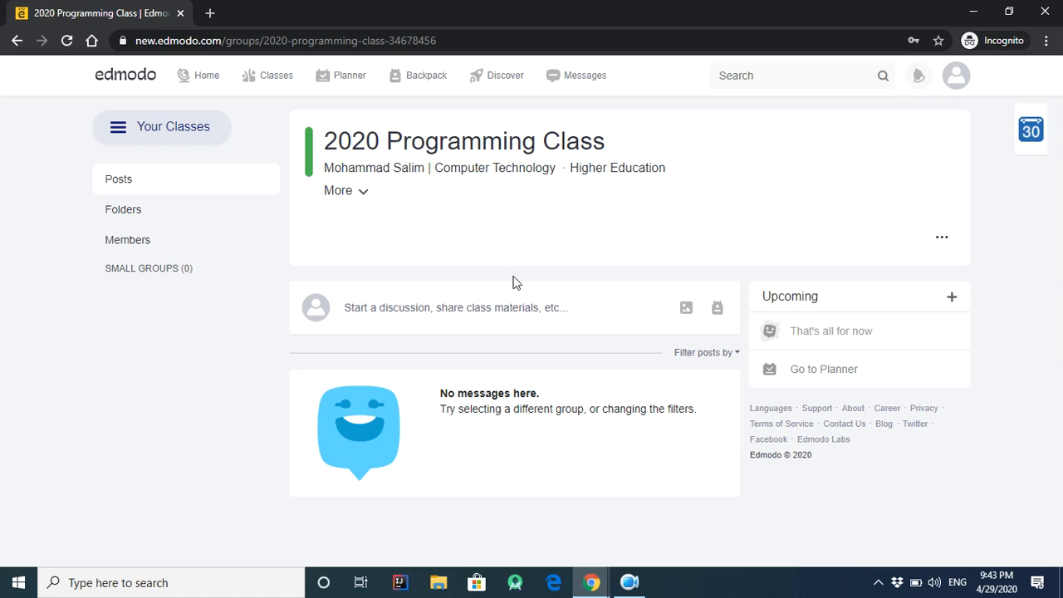
- Switch back to the teacher's Edmodo window and dismiss the Quiz 1 Programming scheduling confirmation
left_click(146, 135)
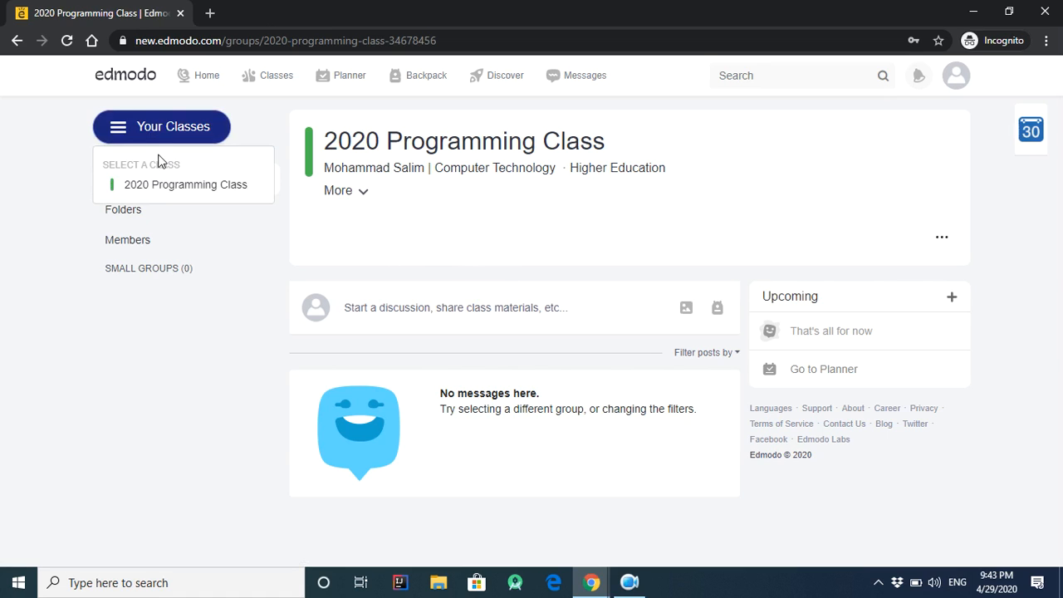
left_click(572, 572)
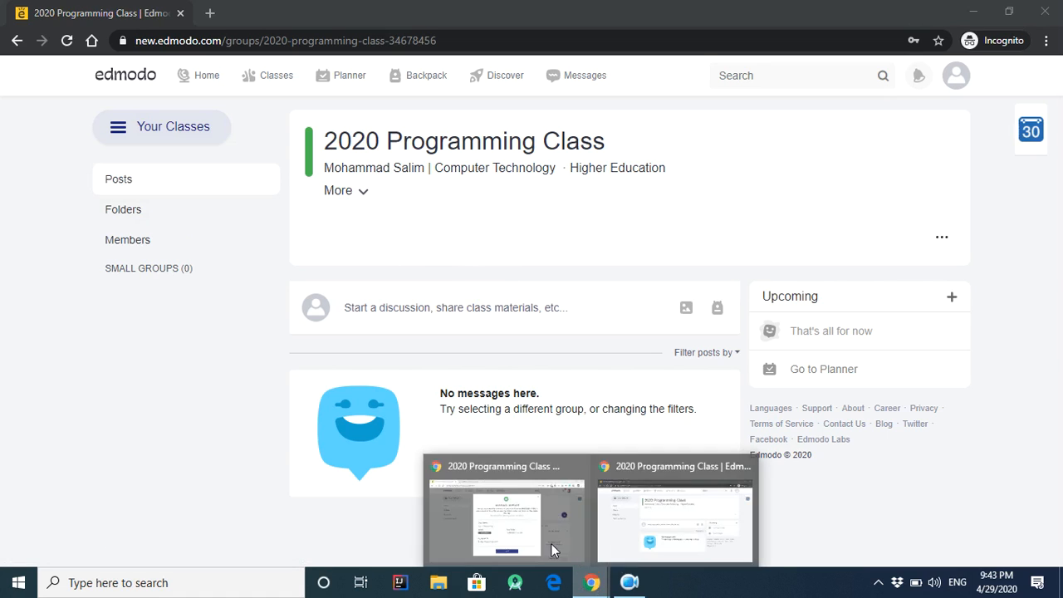
left_click(500, 516)
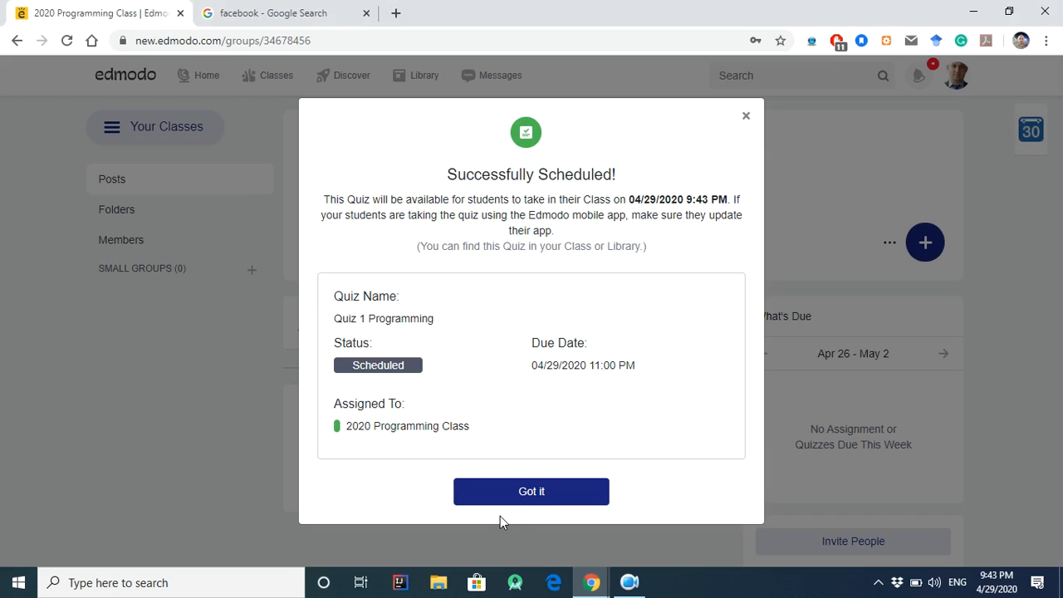
left_click(549, 493)
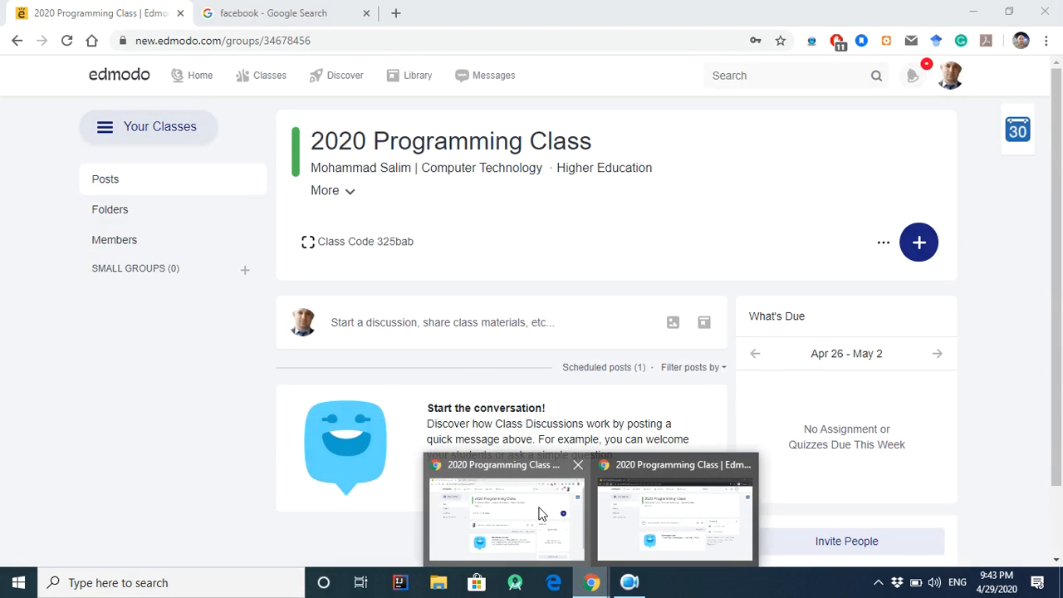
- Return to the student's incognito window and reload the 2020 Programming Class page to check for the quiz
left_click(594, 585)
left_click(674, 530)
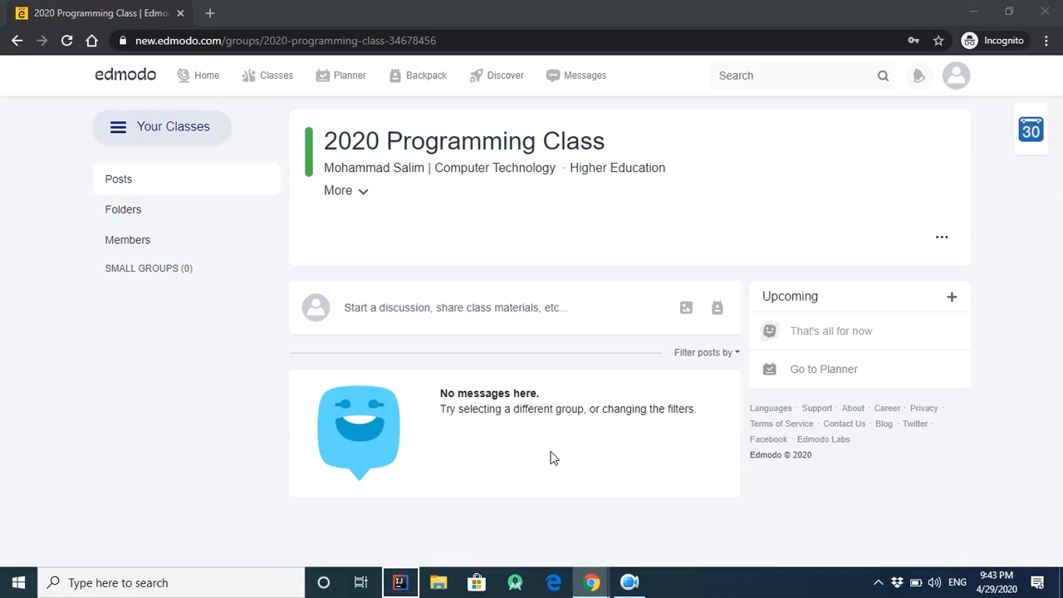
left_click(66, 40)
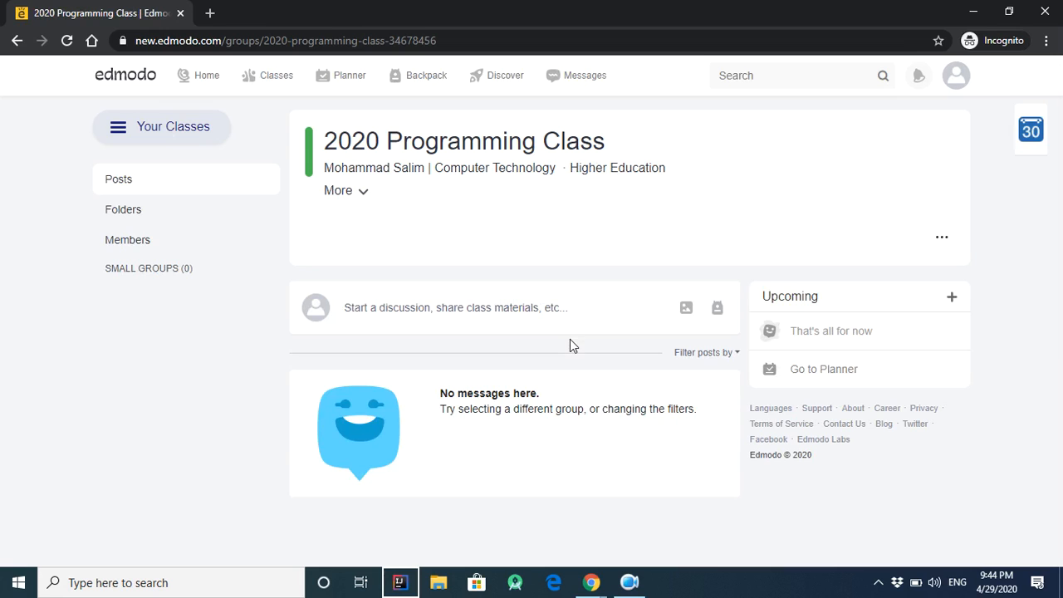
- Switch to the teacher's window, reselect the 2020 Programming Class and look through its posts for the quiz
left_click(593, 584)
left_click(520, 533)
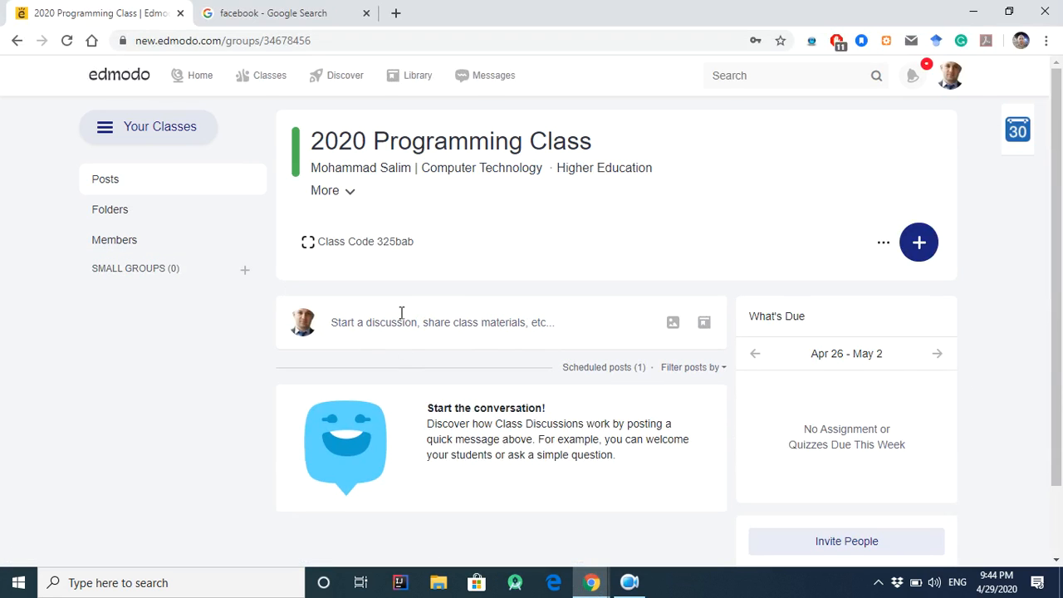
scroll(455, 285, "down", 1)
scroll(453, 285, "up", 1)
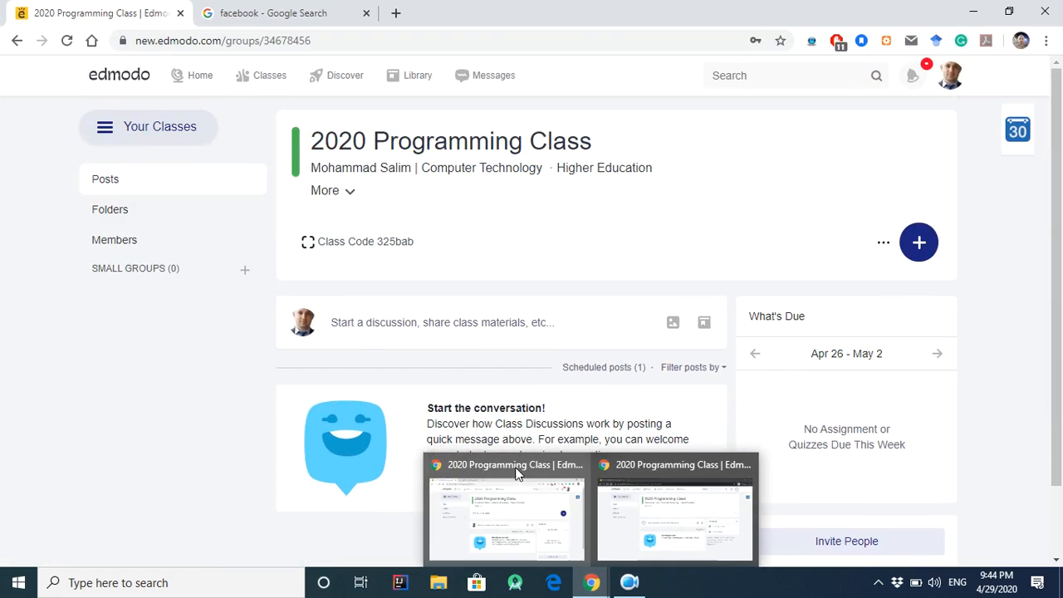
left_click(146, 133)
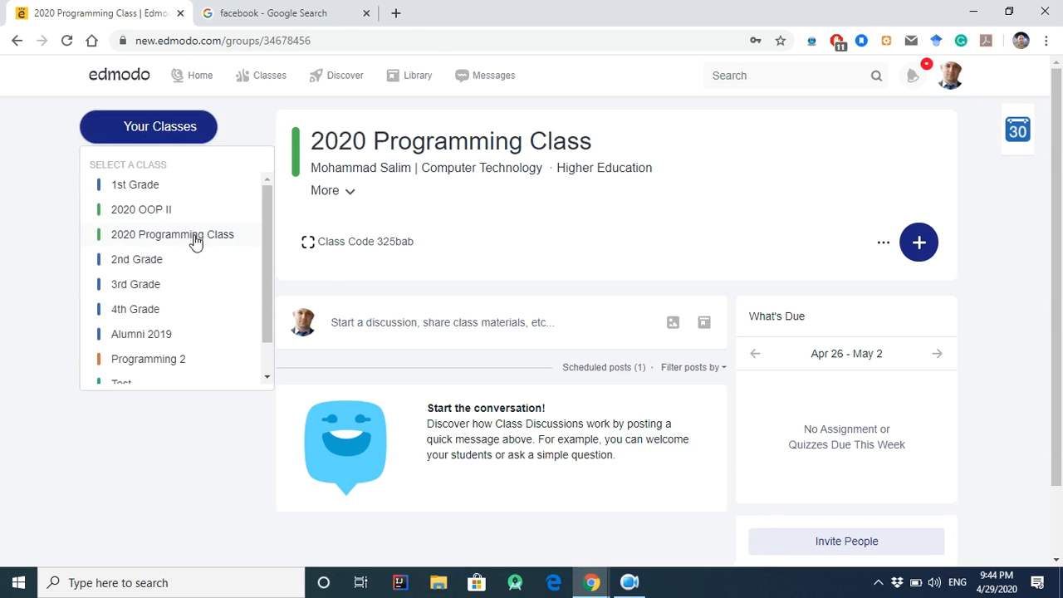
left_click(197, 237)
scroll(424, 289, "down", 2)
scroll(424, 288, "up", 2)
- Look at the Programming 2 class posts and go back to the 2020 Programming Class page
left_click(136, 140)
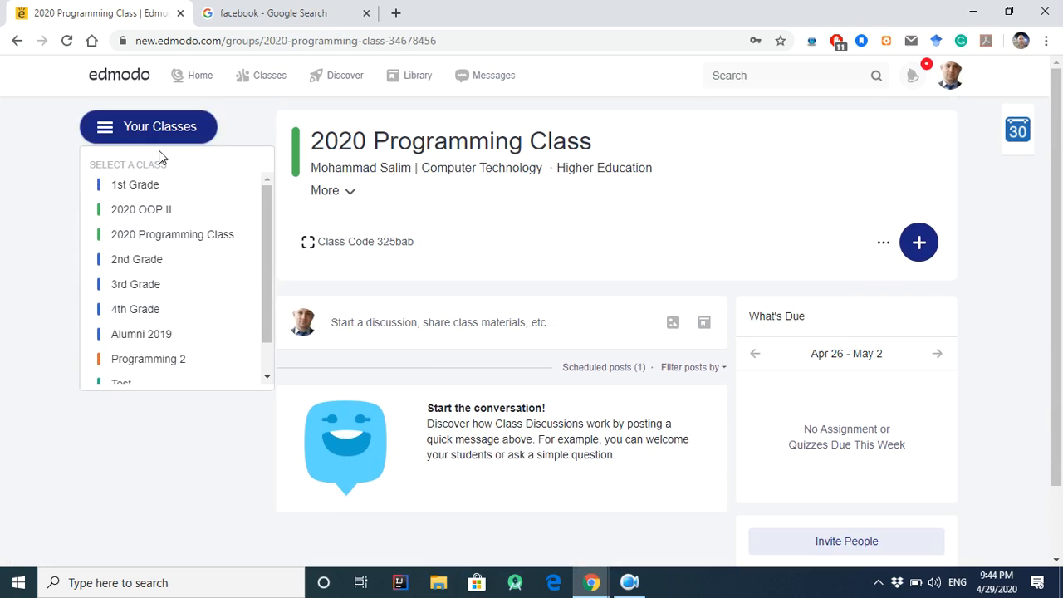
left_click(175, 360)
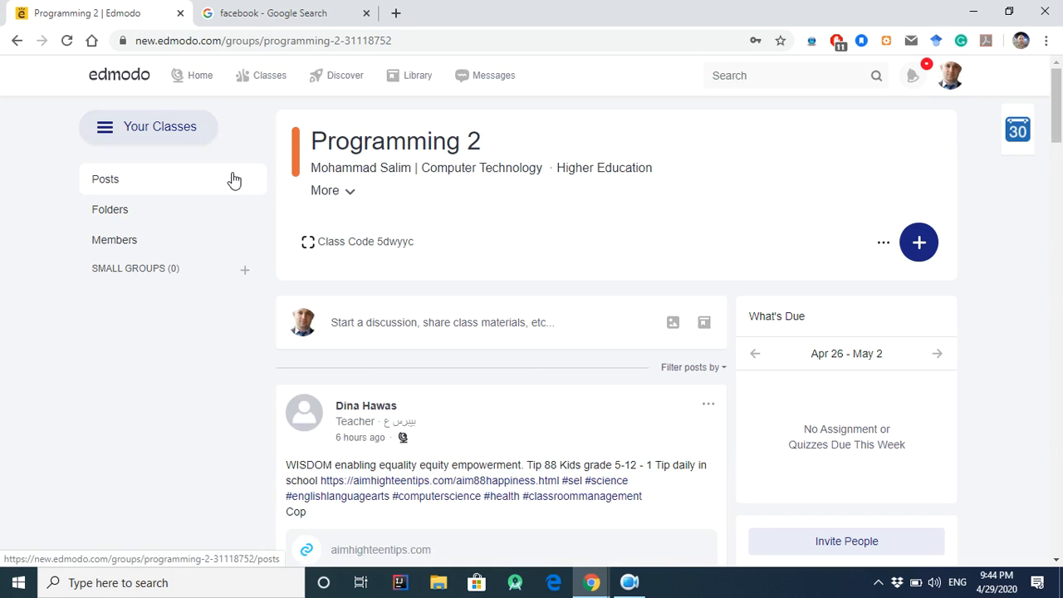
scroll(230, 178, "down", 2)
scroll(230, 178, "up", 2)
left_click(182, 139)
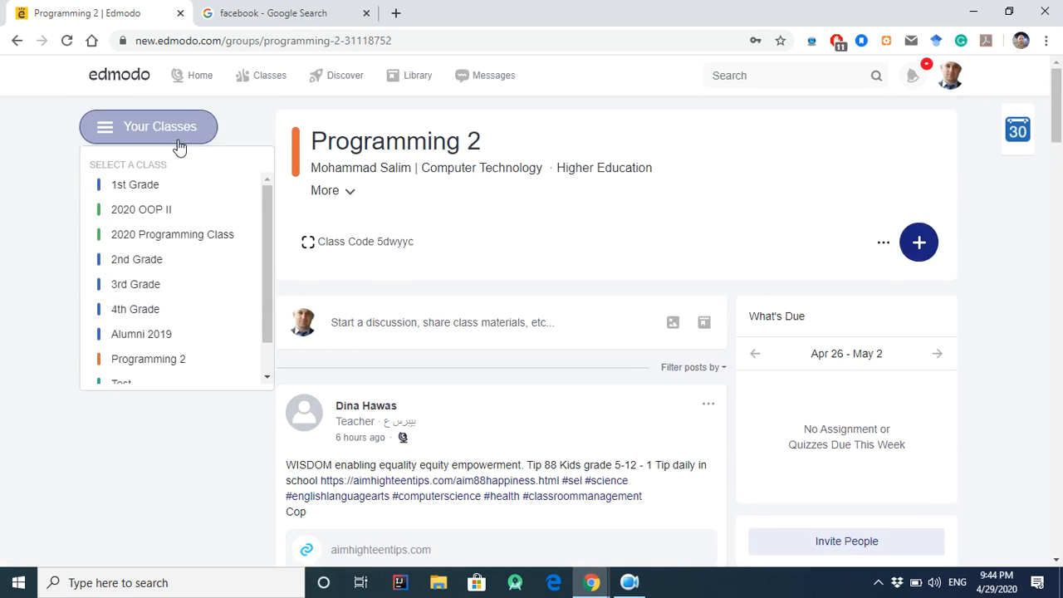
left_click(185, 244)
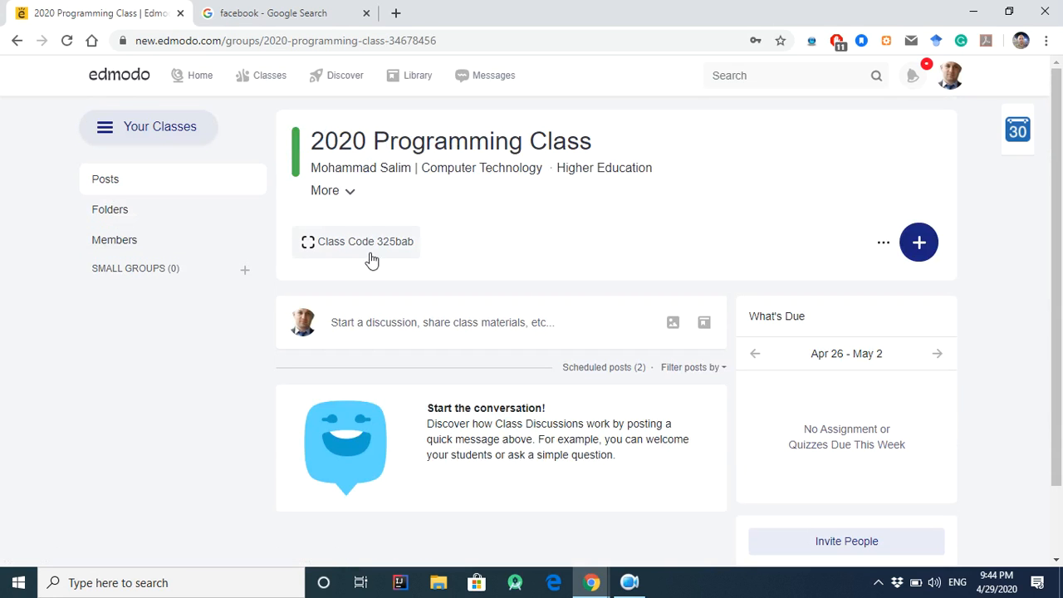
scroll(610, 318, "down", 2)
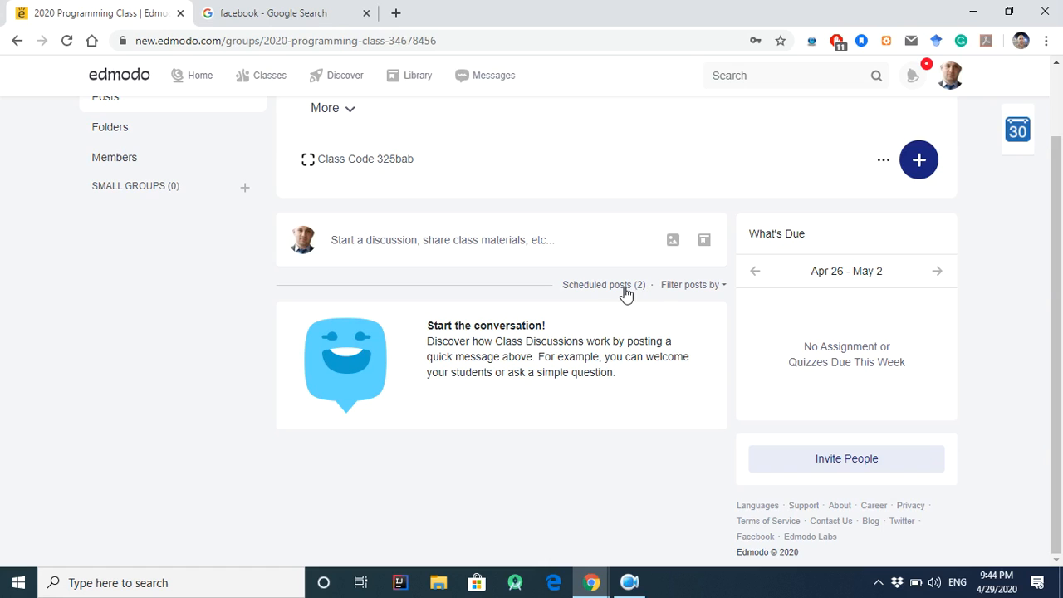
scroll(914, 166, "up", 2)
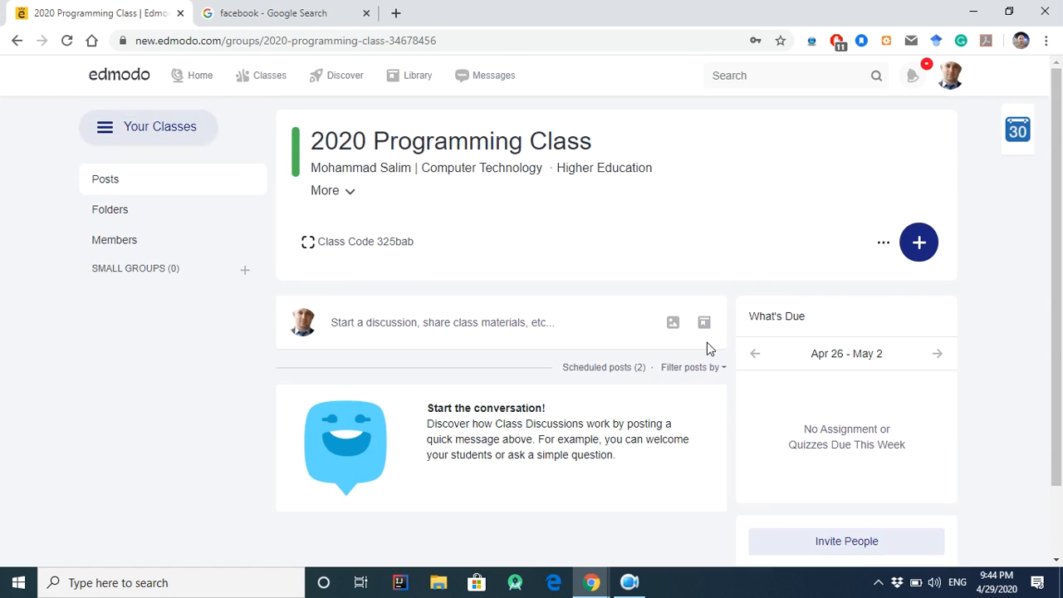
- Show the scheduled posts of the 2020 Programming Class and compare the listed quiz entries
left_click(636, 369)
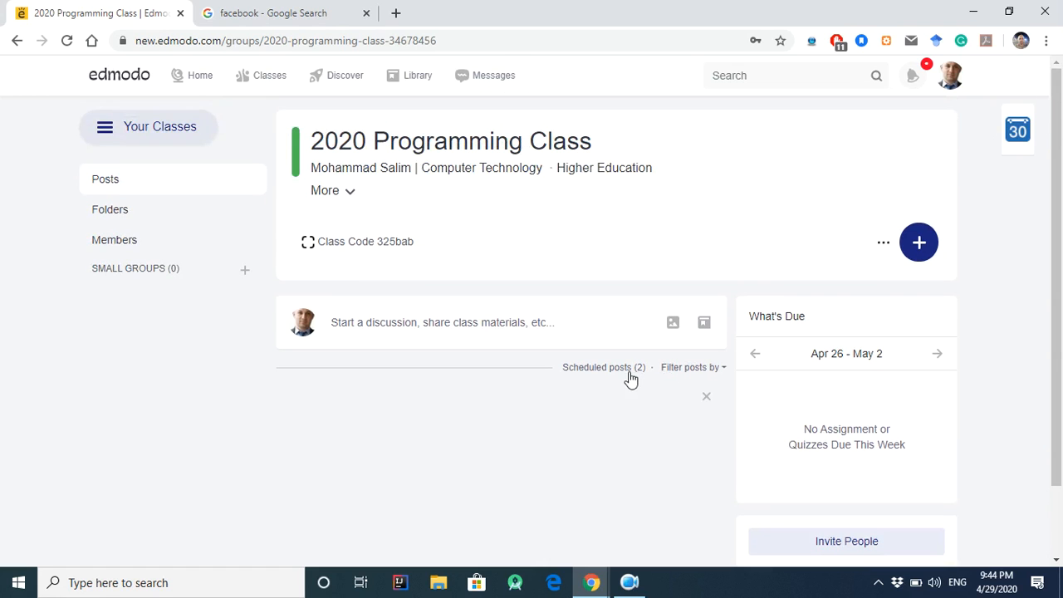
scroll(647, 388, "down", 3)
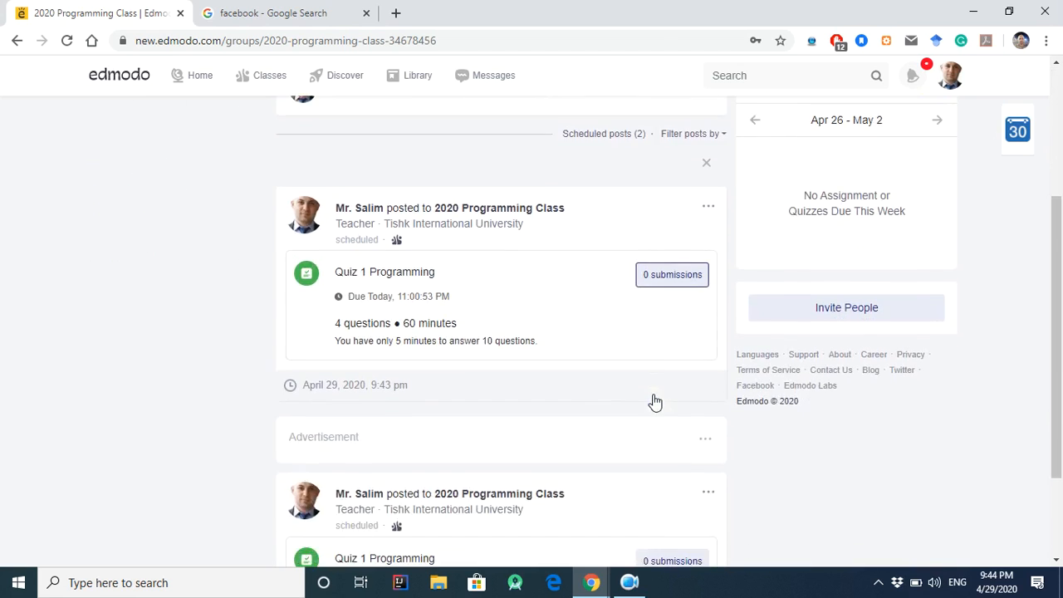
scroll(656, 402, "down", 1)
scroll(703, 302, "up", 1)
scroll(681, 324, "down", 1)
scroll(678, 364, "up", 2)
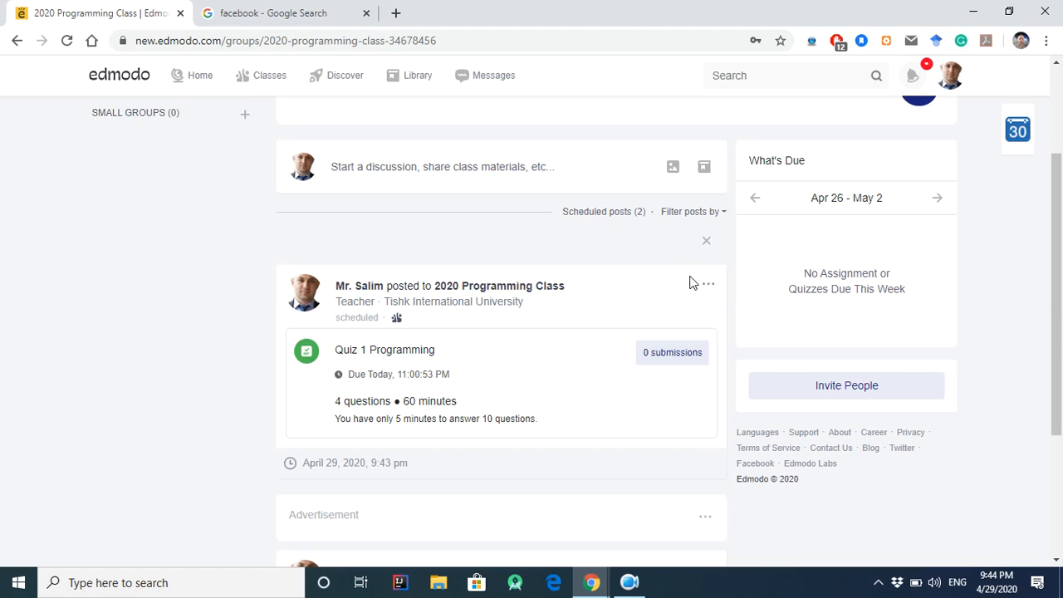
scroll(697, 286, "down", 3)
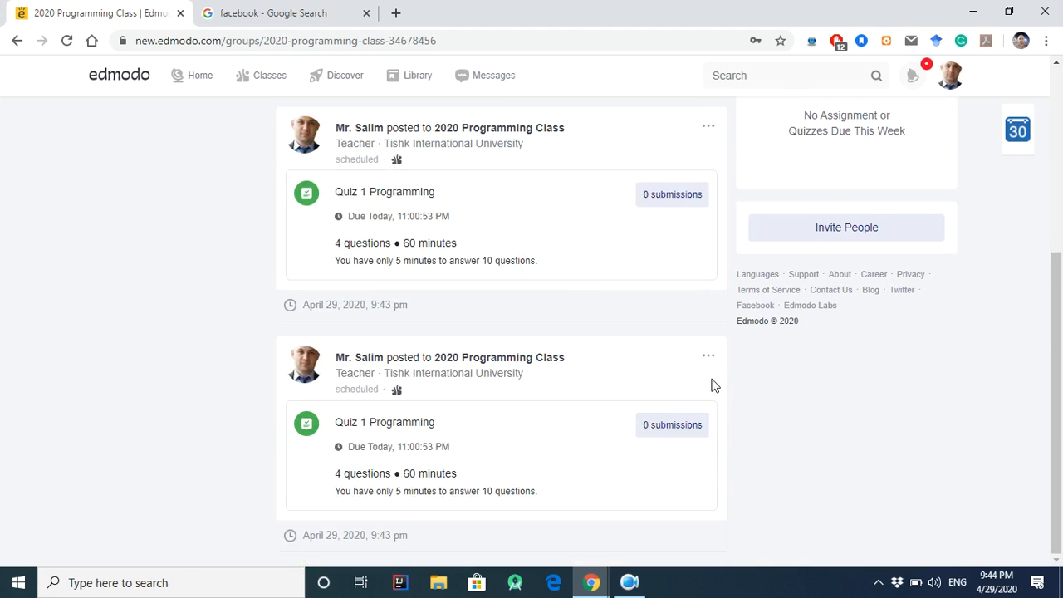
scroll(689, 345, "up", 1)
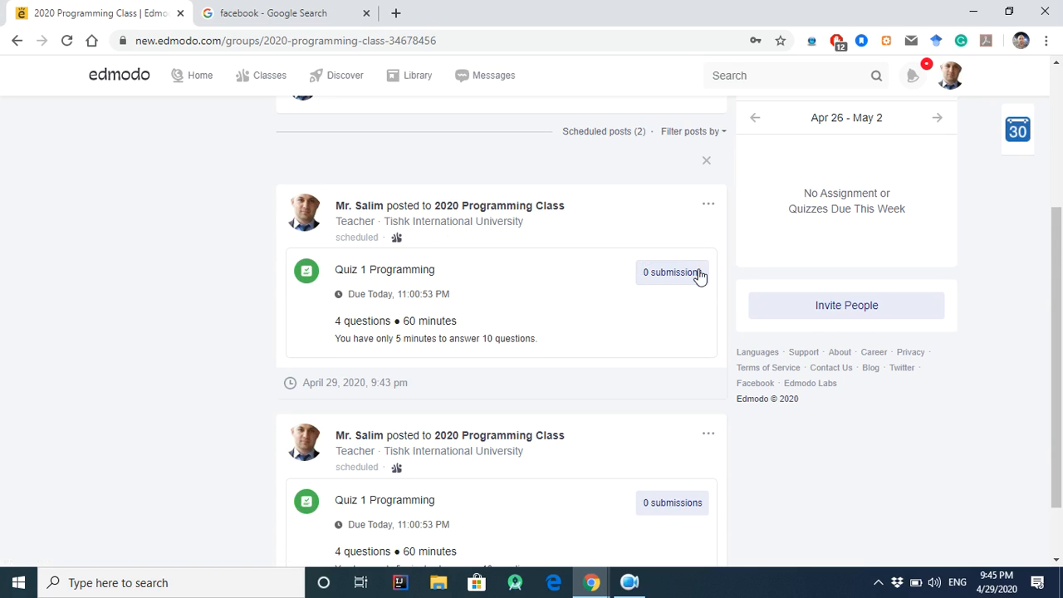
scroll(689, 333, "down", 1)
- Delete the lower duplicate of the scheduled Quiz 1 Programming posts and check the remaining quiz's details
left_click(709, 358)
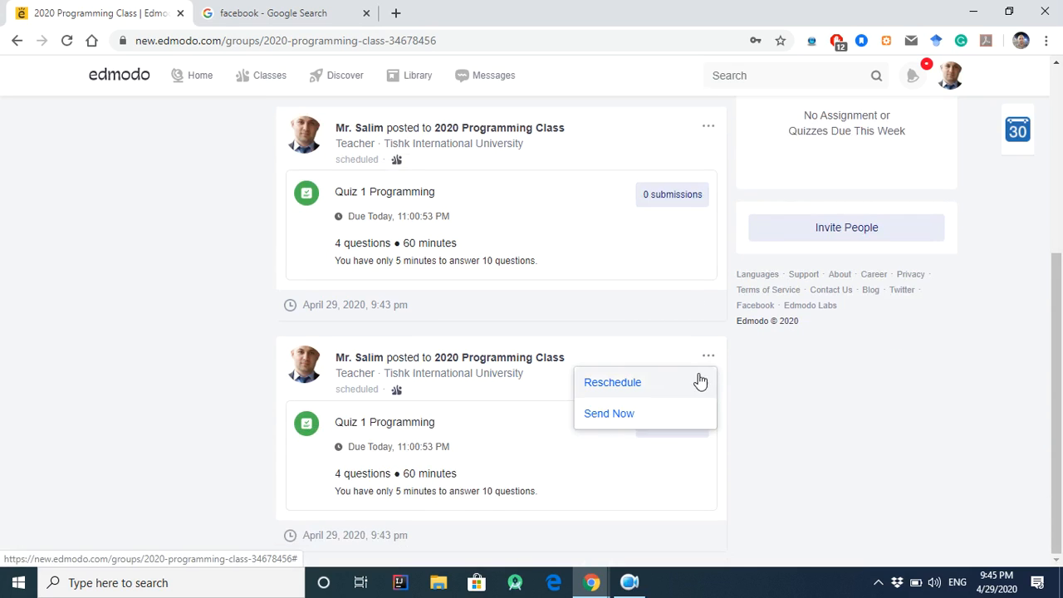
left_click(644, 415)
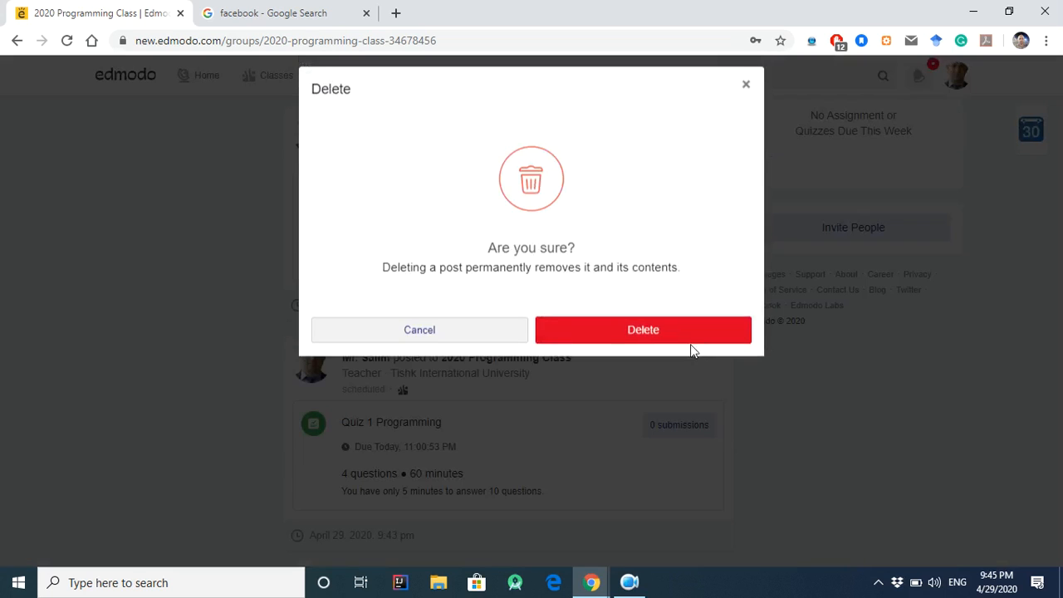
left_click(689, 339)
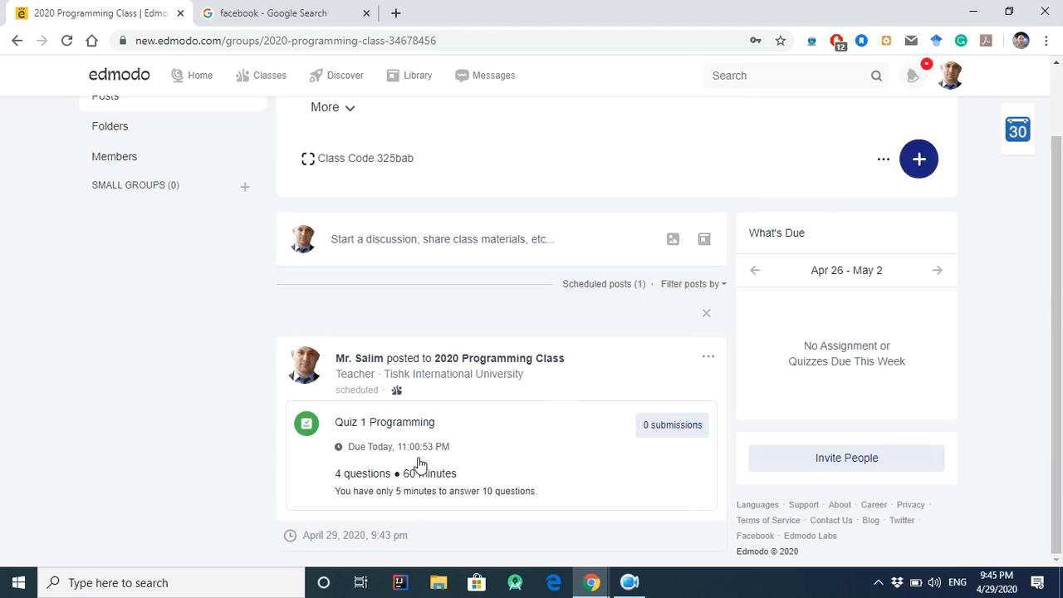
left_click(494, 471)
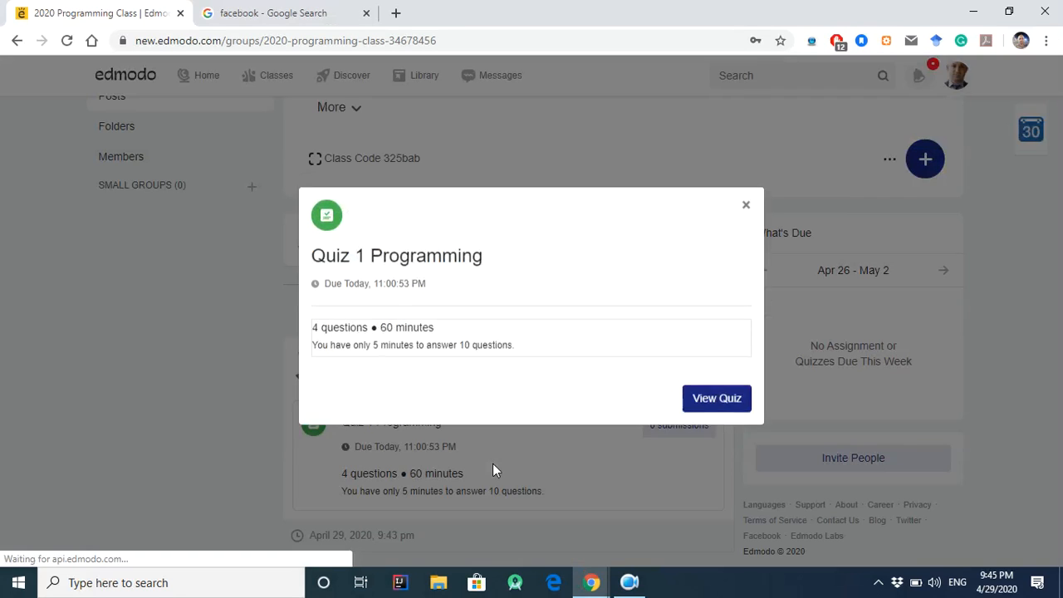
left_click(760, 214)
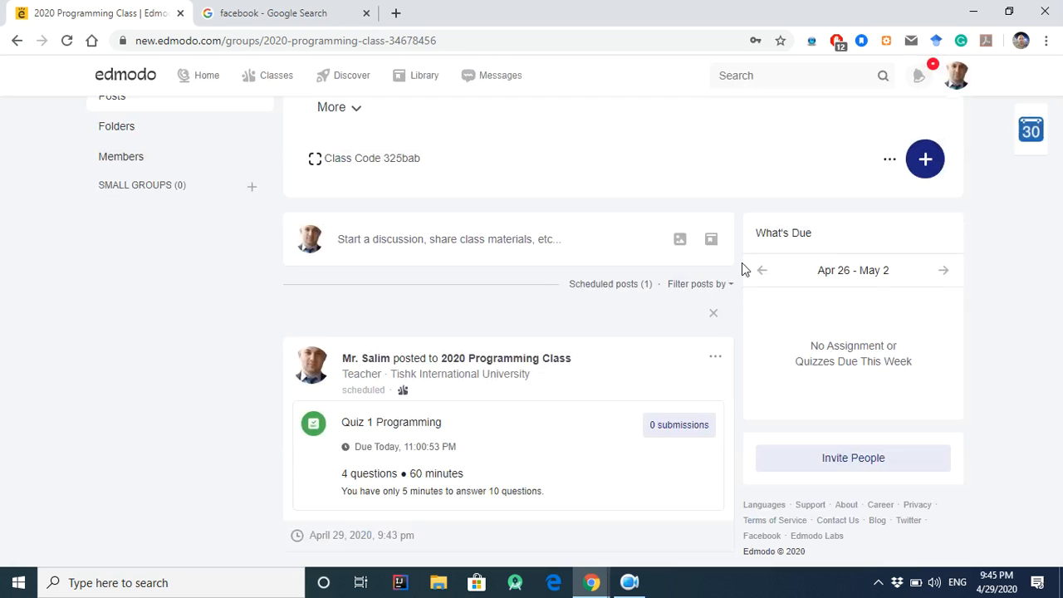
left_click(705, 360)
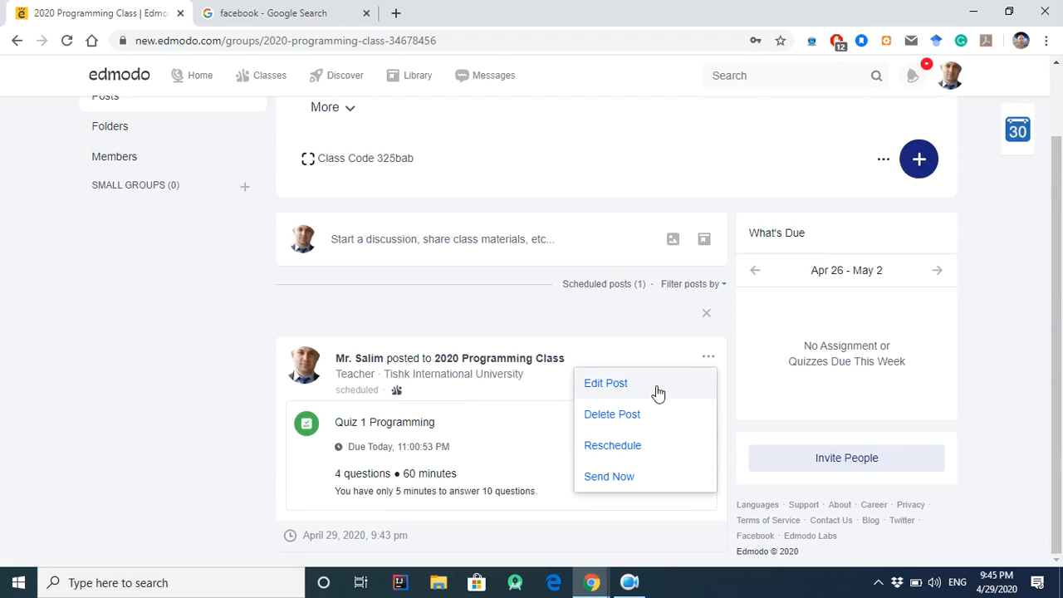
left_click(658, 391)
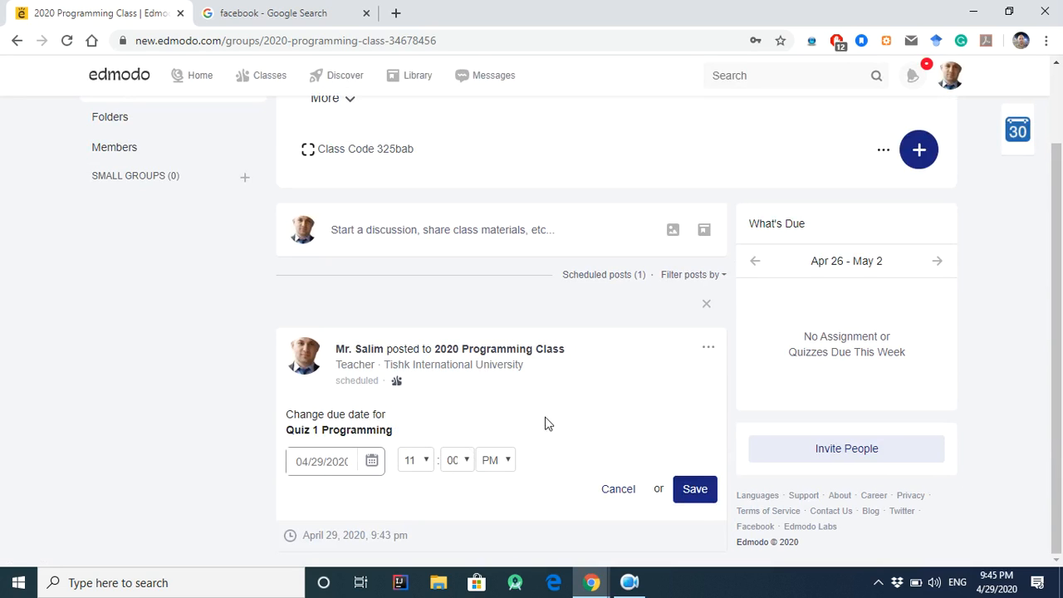
scroll(532, 432, "up", 1)
scroll(498, 461, "down", 1)
left_click(621, 494)
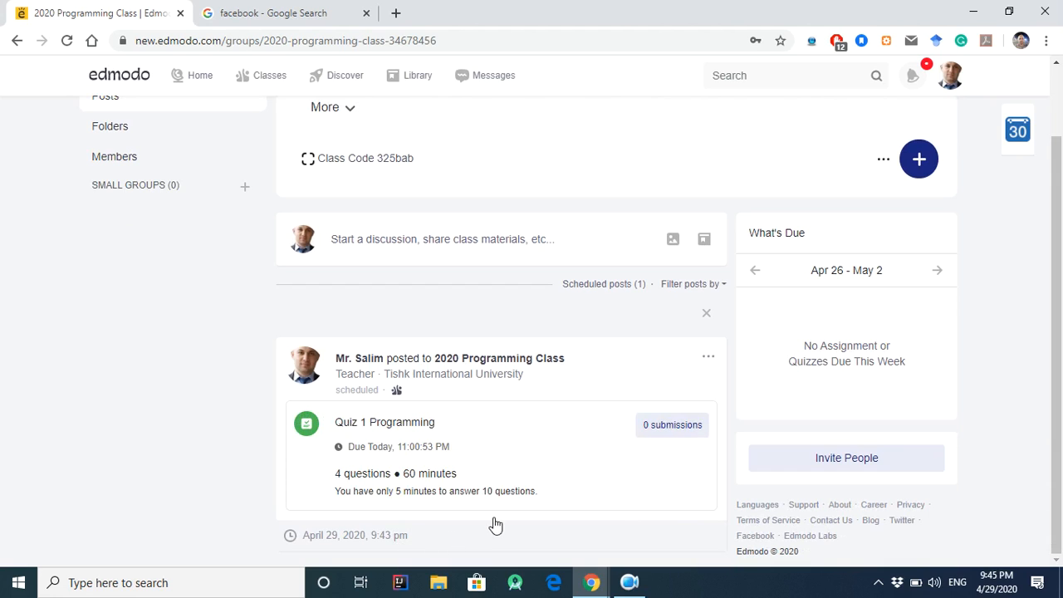
- Reload the teacher's class page and show the scheduled posts again to check the quiz's delivery time
left_click(67, 40)
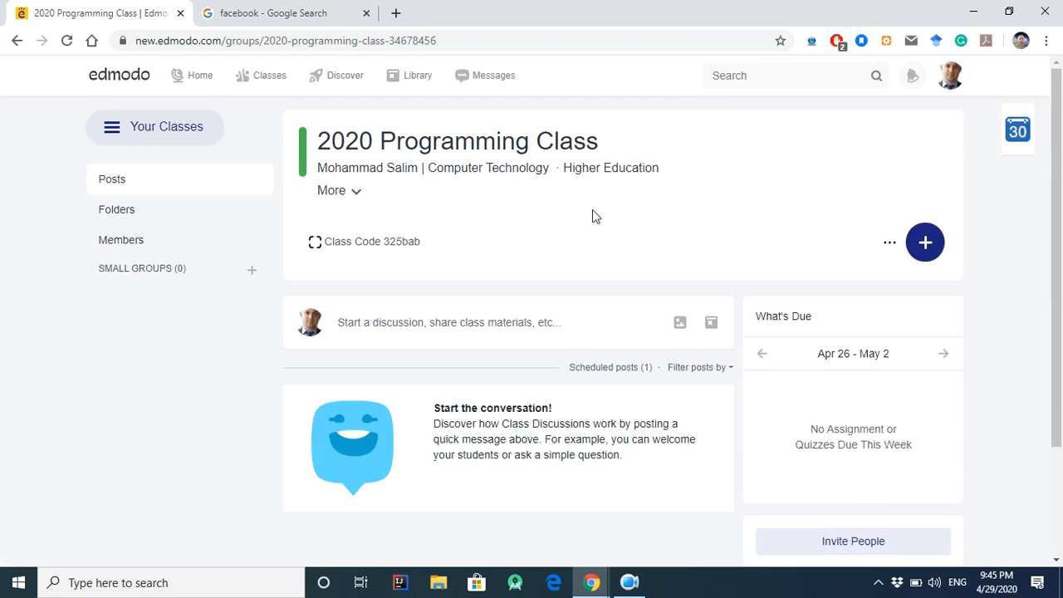
scroll(593, 215, "down", 1)
scroll(593, 216, "down", 1)
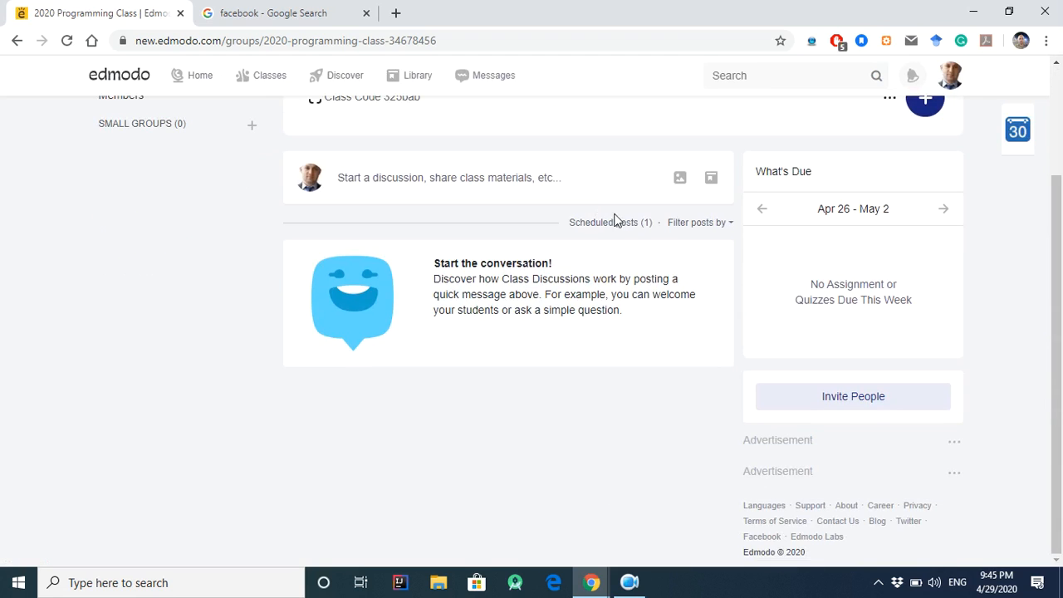
left_click(623, 223)
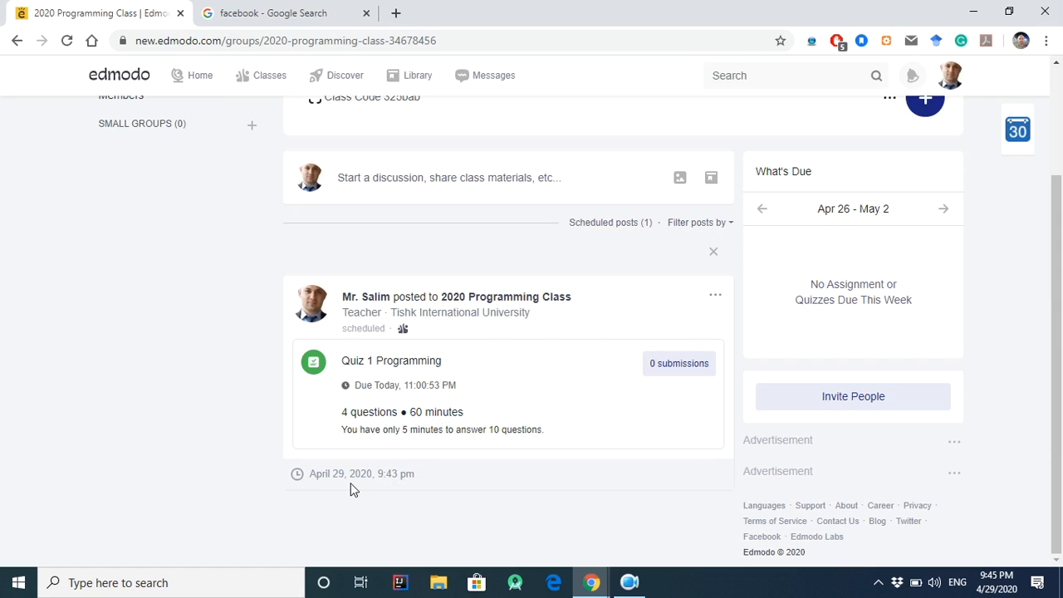
scroll(349, 490, "up", 1)
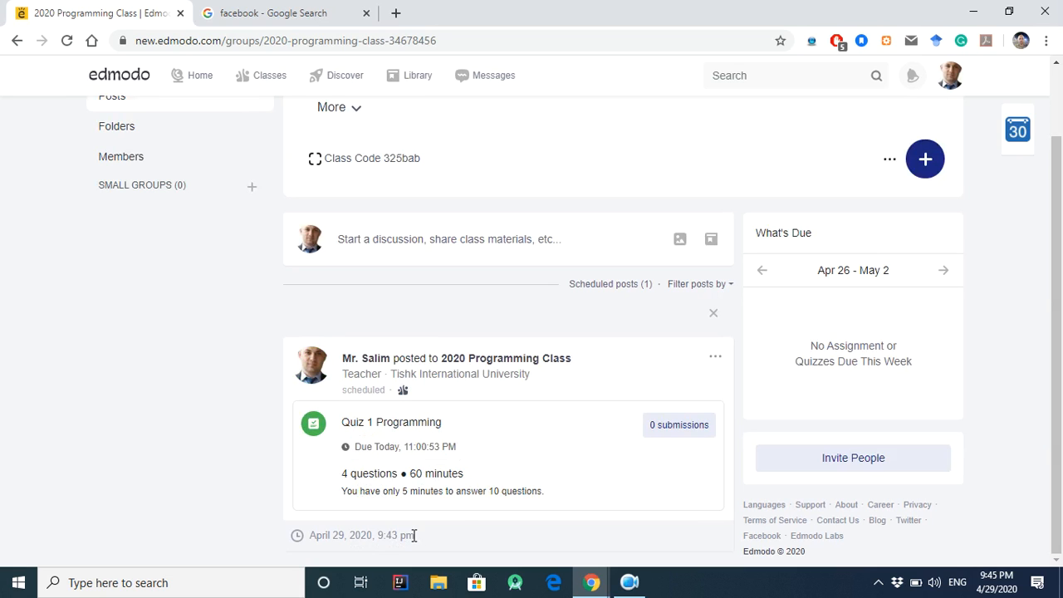
- Open the grading page of the scheduled Quiz 1 Programming and show its Students view
left_click(407, 488)
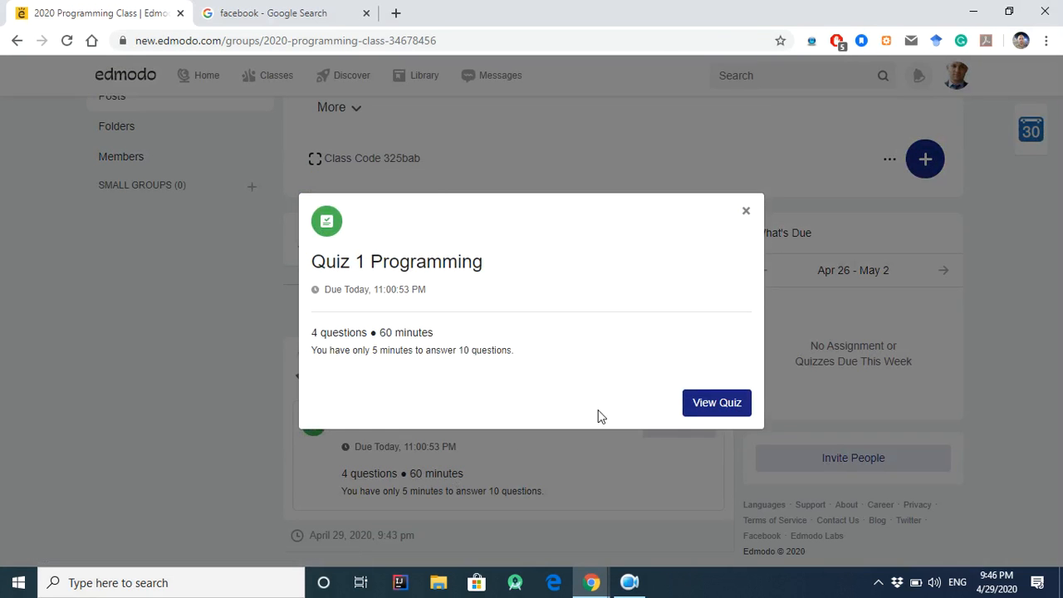
left_click(705, 406)
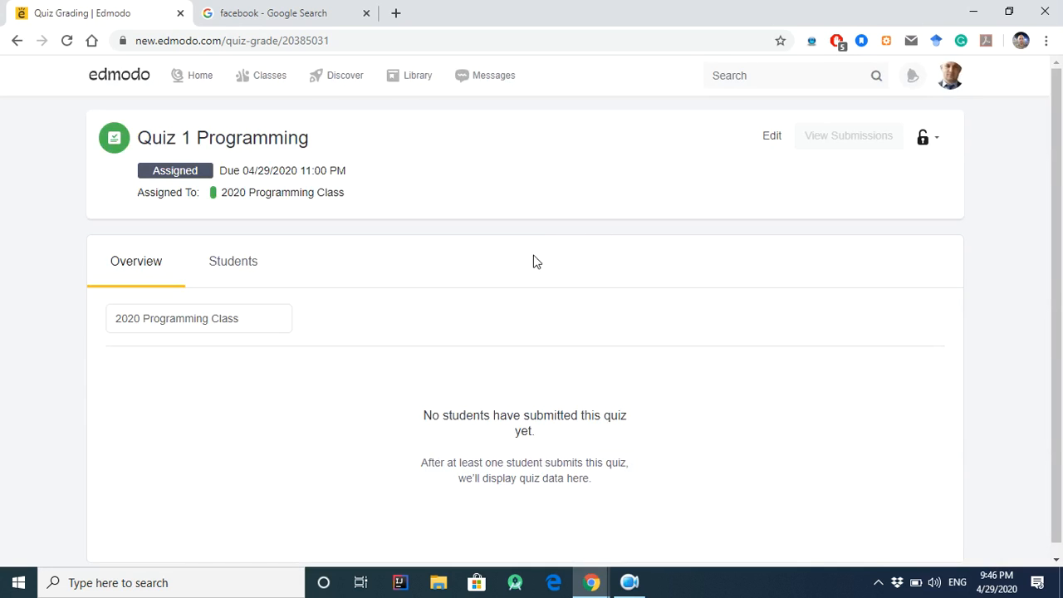
left_click(245, 265)
- Switch to the student's browser window and reload the 2020 Programming Class page to check for the quiz
mouse_move(591, 583)
left_click(640, 522)
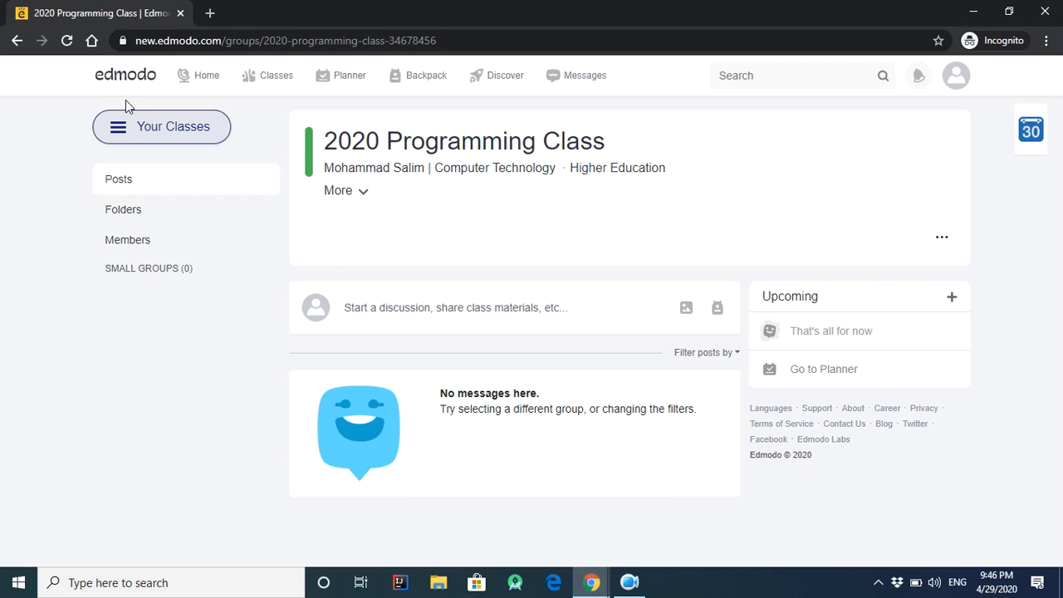
left_click(67, 41)
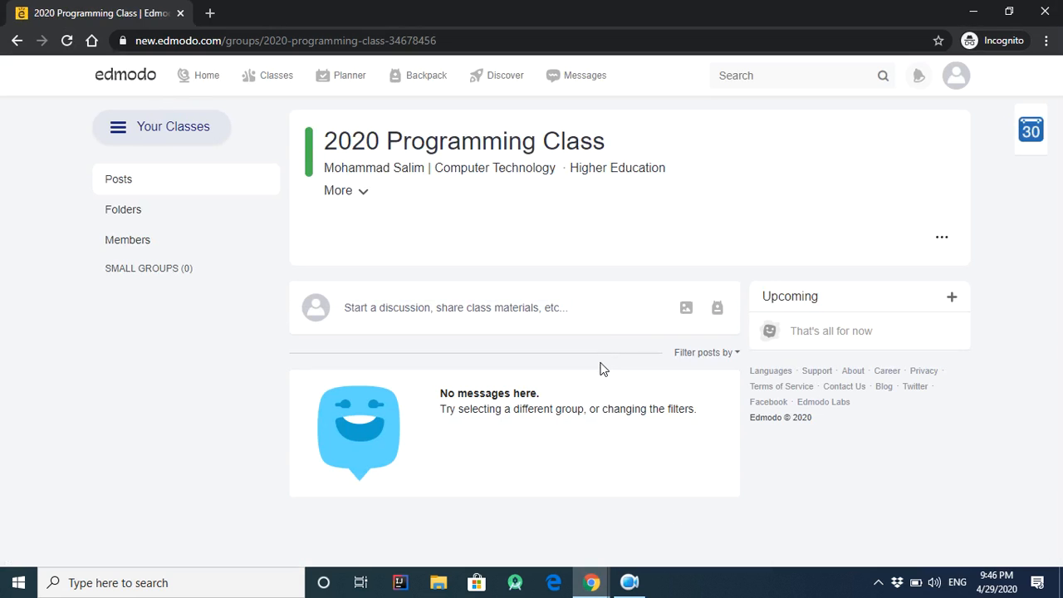
- Return to the teacher's window and review the Overview and Students views of Quiz 1 Programming
mouse_move(592, 583)
left_click(521, 542)
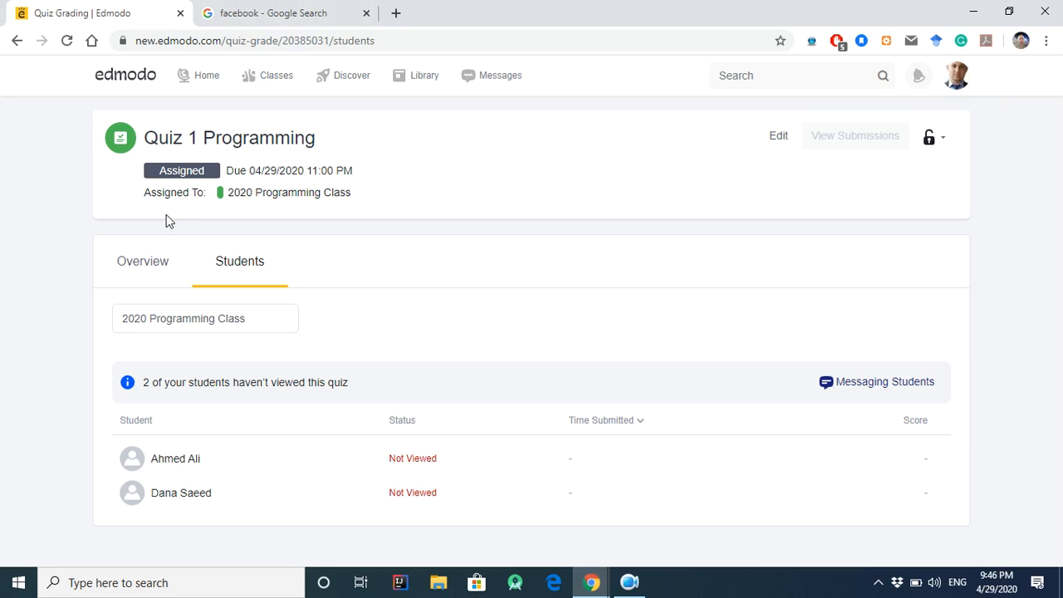
left_click(150, 262)
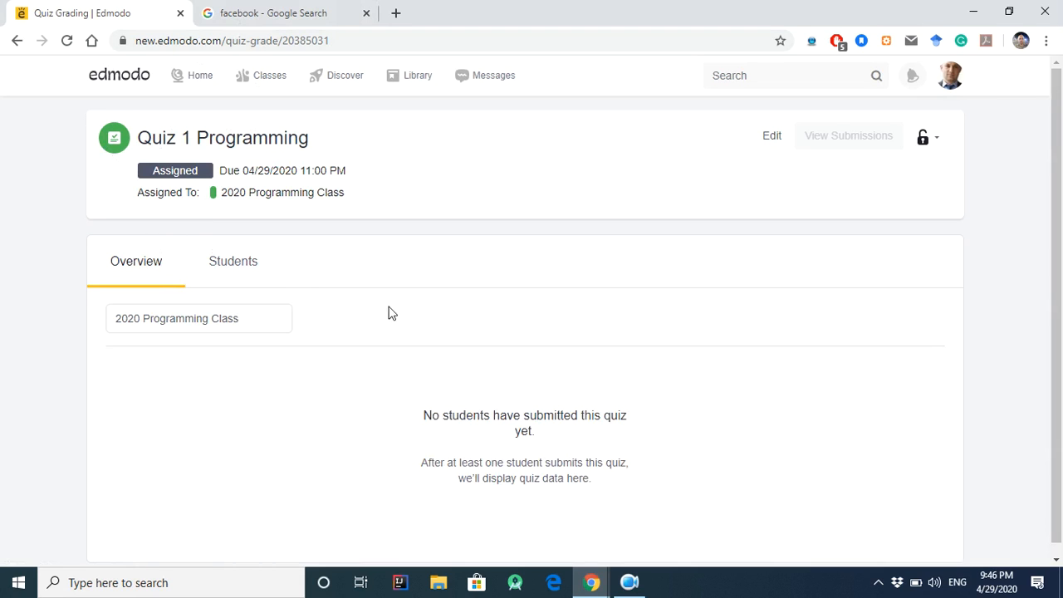
left_click(224, 275)
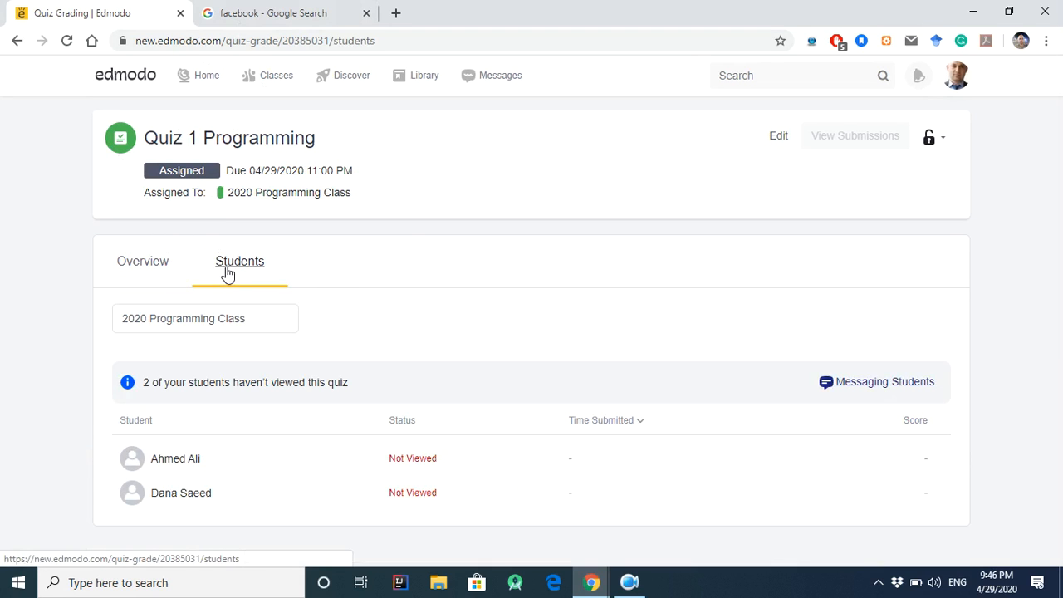
- Open the 2020 Programming Class from the teacher's home page and show its scheduled posts
left_click(129, 80)
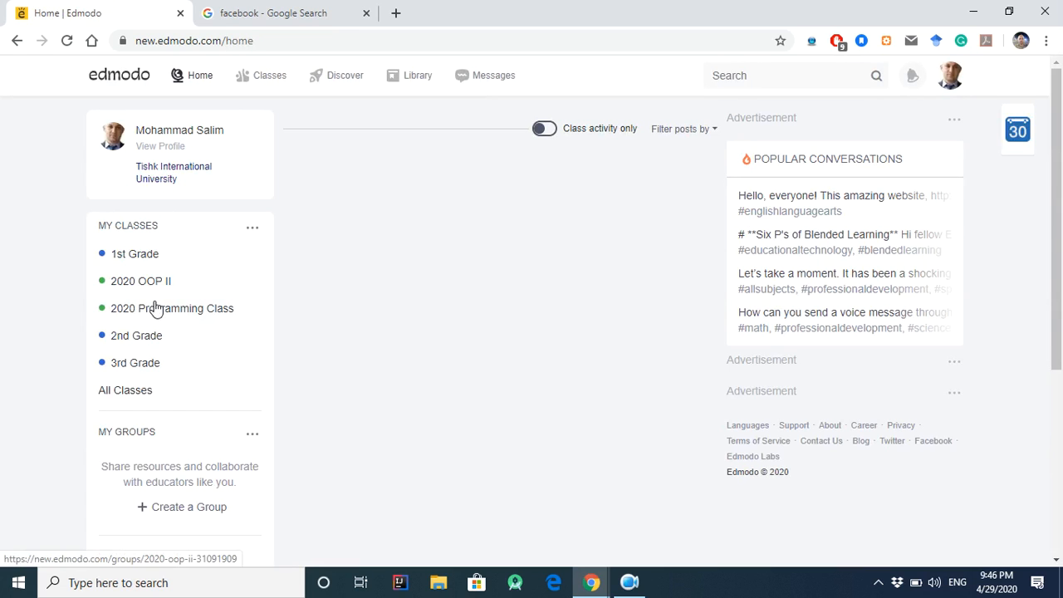
left_click(201, 311)
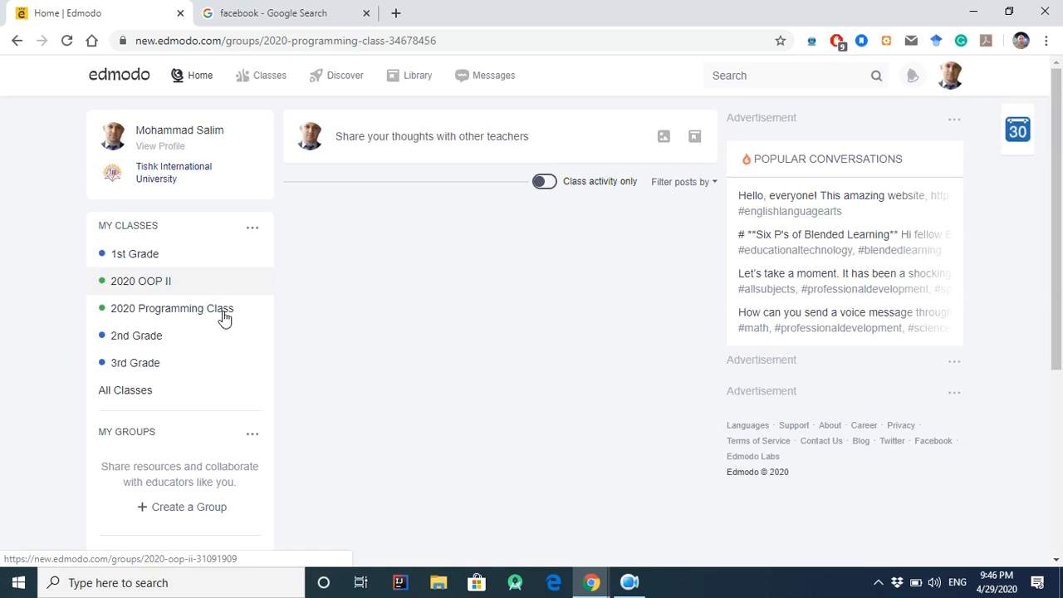
scroll(588, 376, "down", 2)
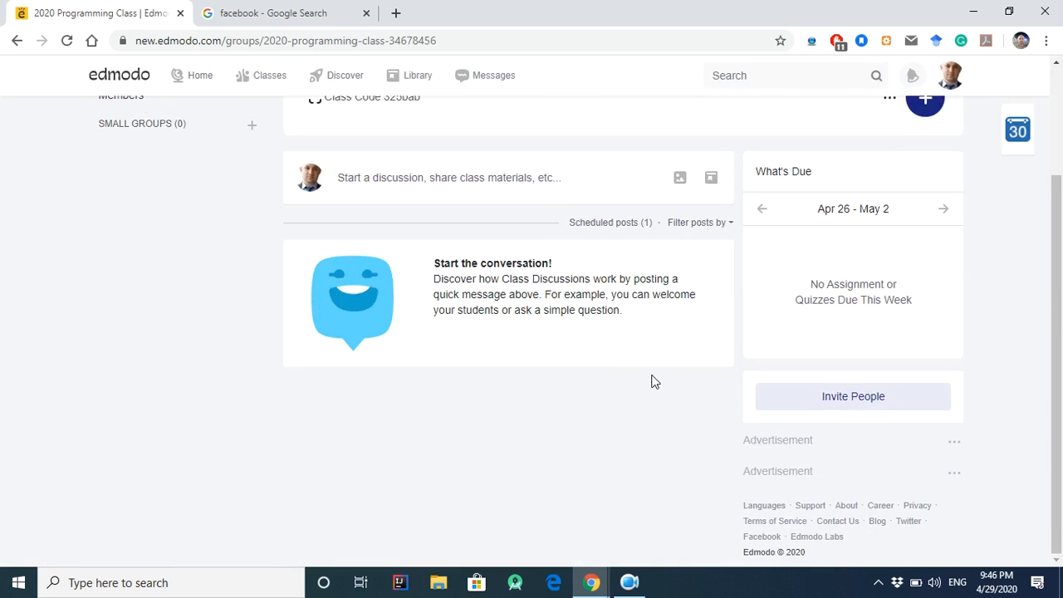
left_click(630, 225)
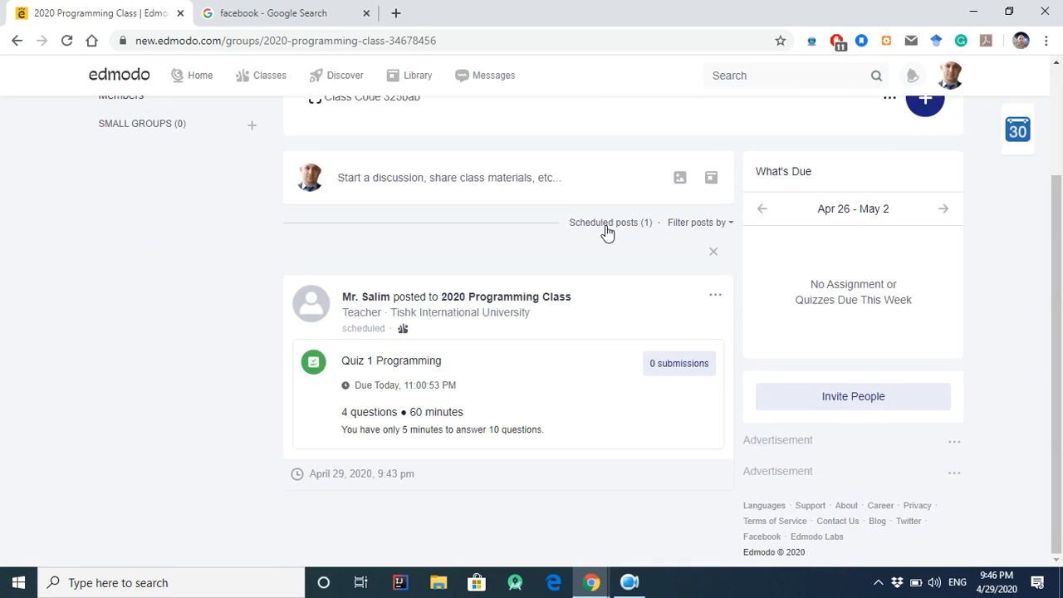
- Reschedule the Quiz 1 Programming post to April 29, 2020 at 9:48 PM
left_click(716, 295)
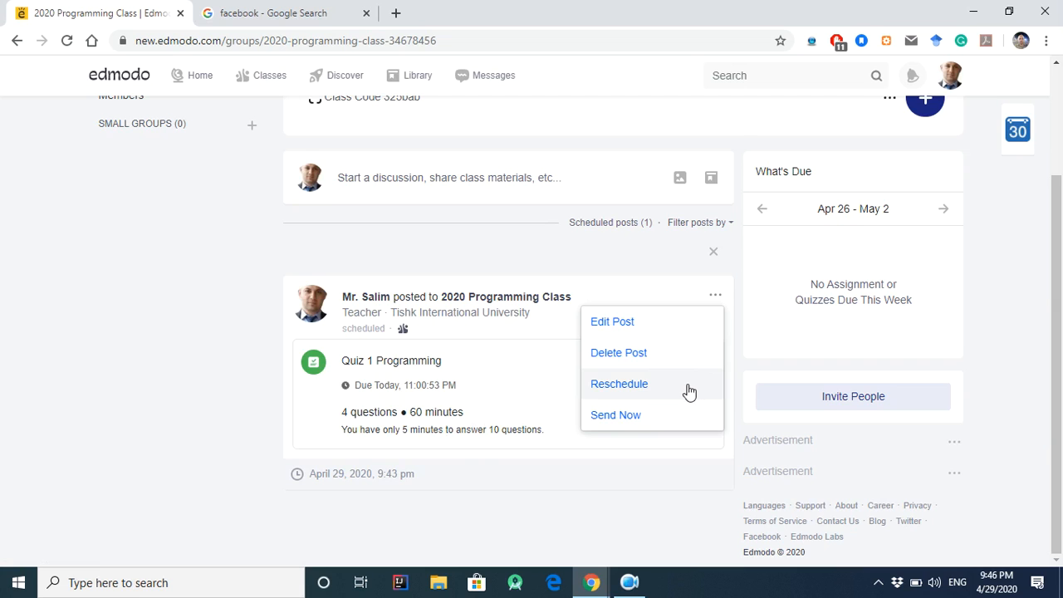
scroll(685, 391, "up", 1)
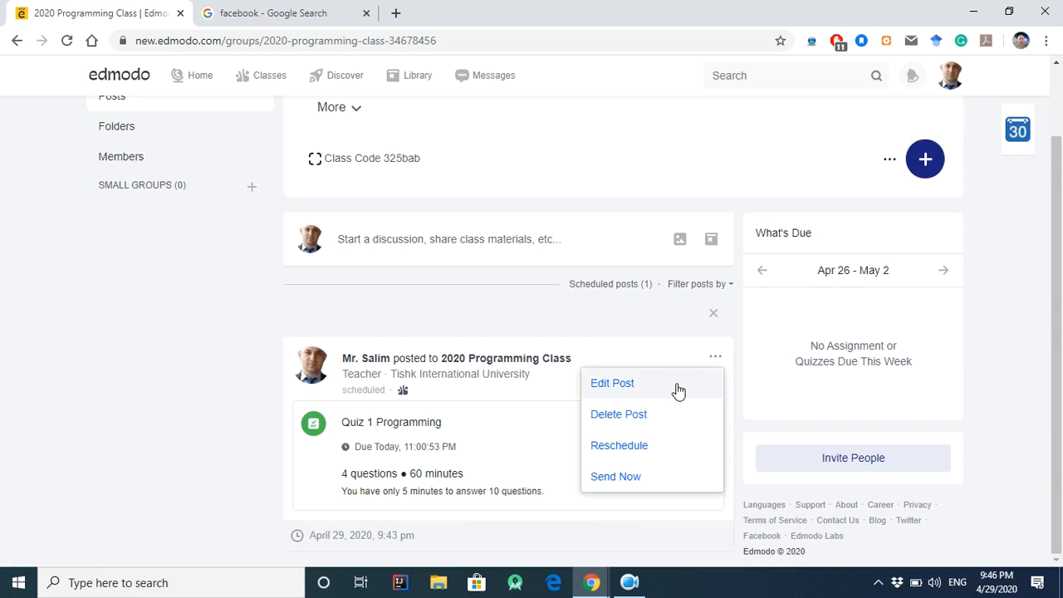
left_click(647, 453)
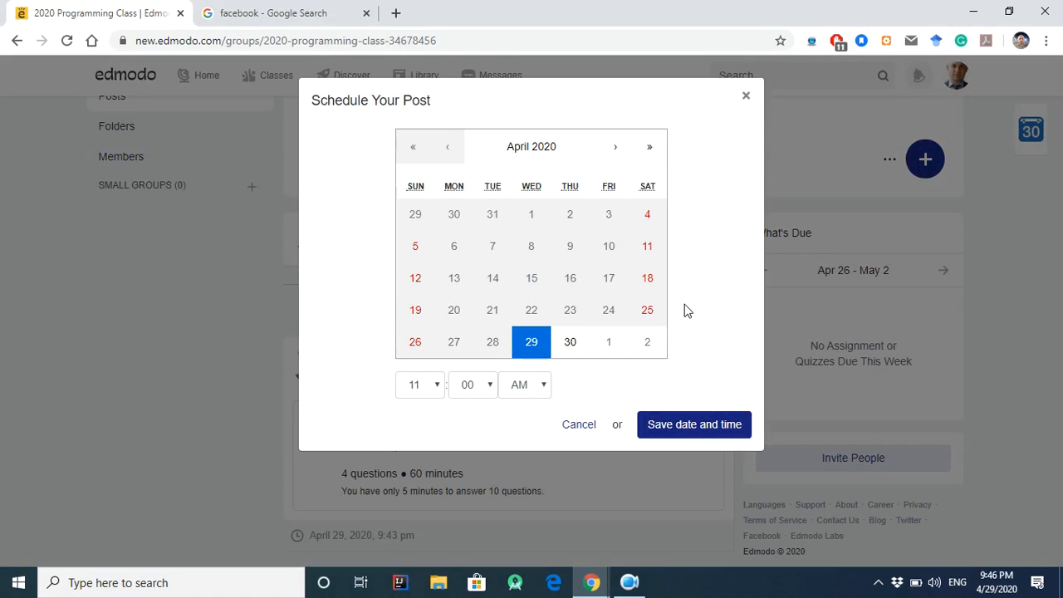
left_click(422, 390)
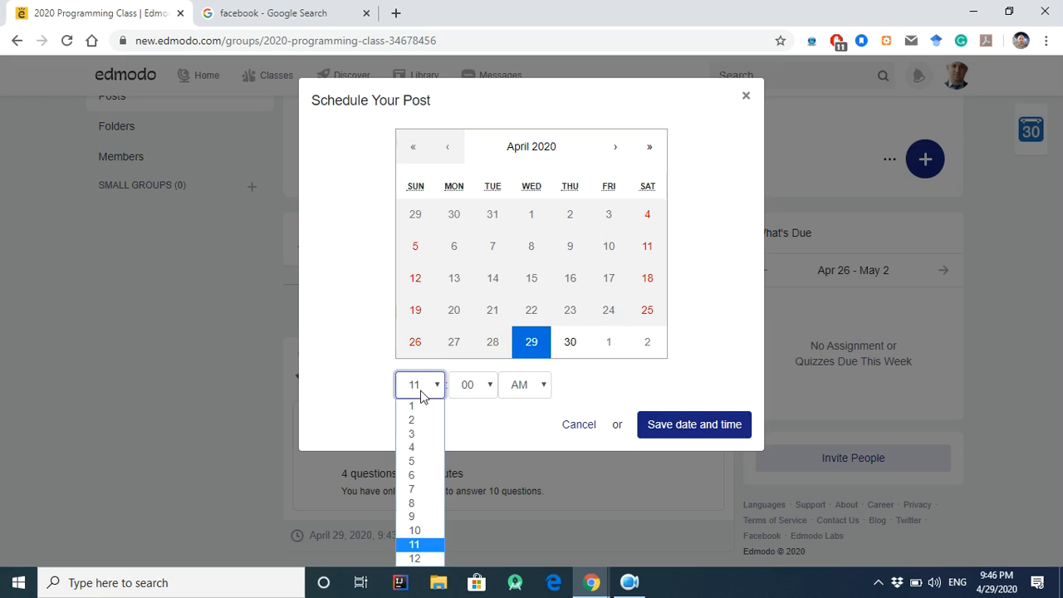
left_click(425, 516)
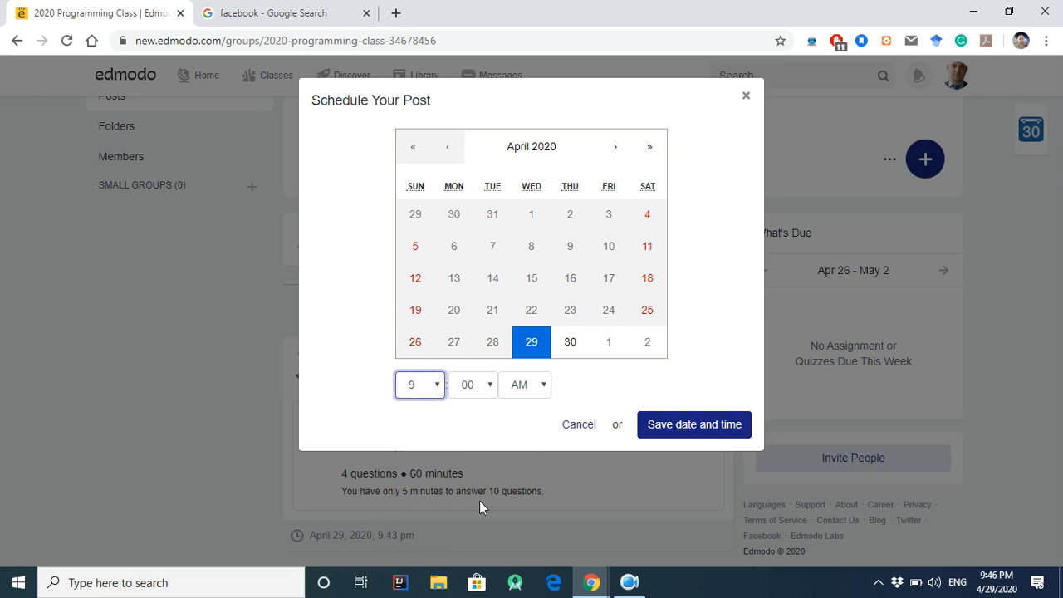
left_click(480, 393)
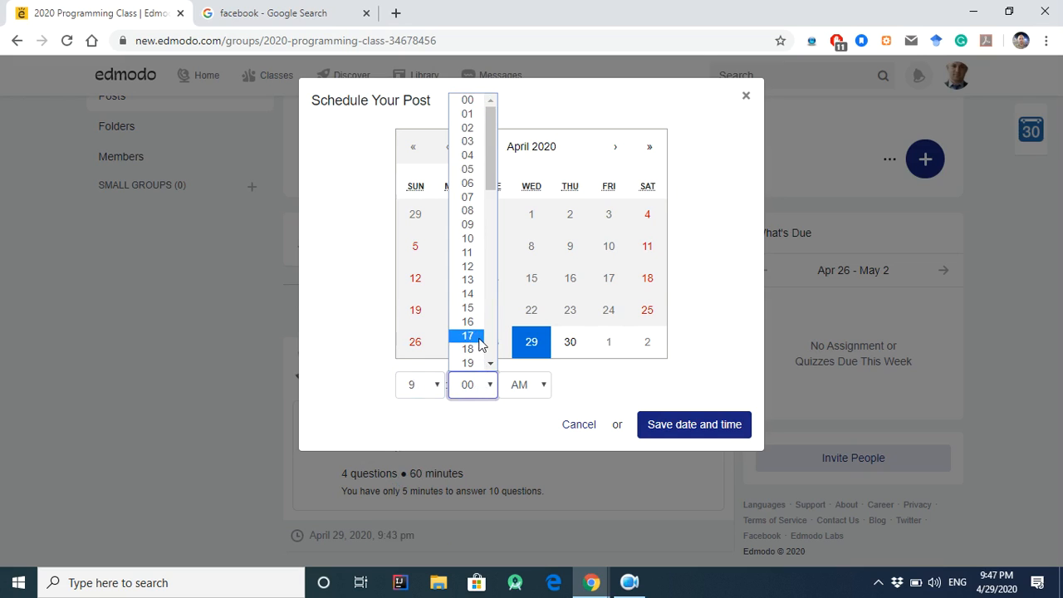
scroll(481, 345, "down", 7)
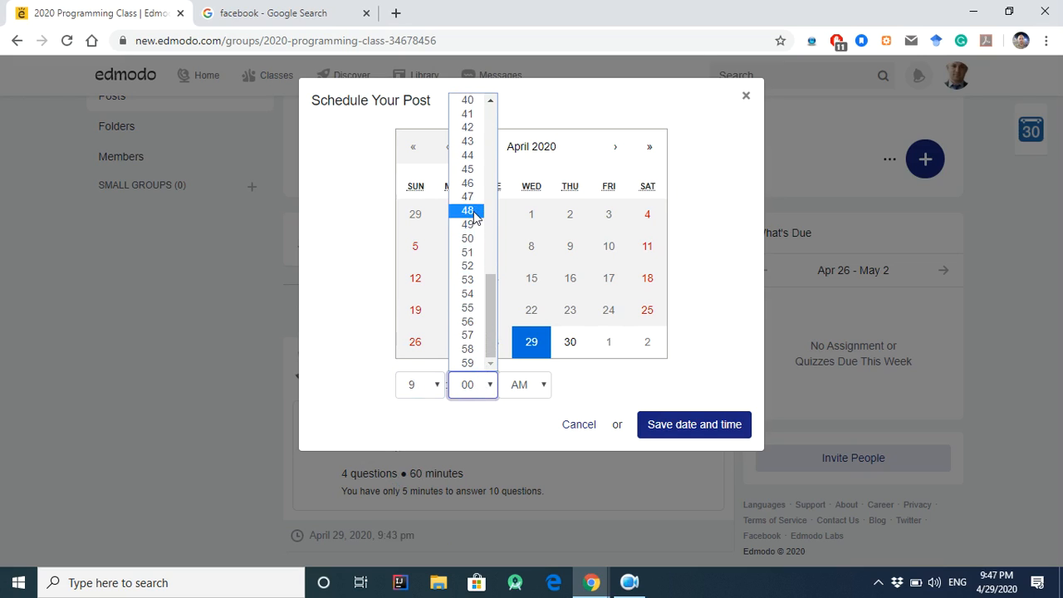
left_click(469, 211)
left_click(540, 386)
left_click(533, 418)
left_click(686, 432)
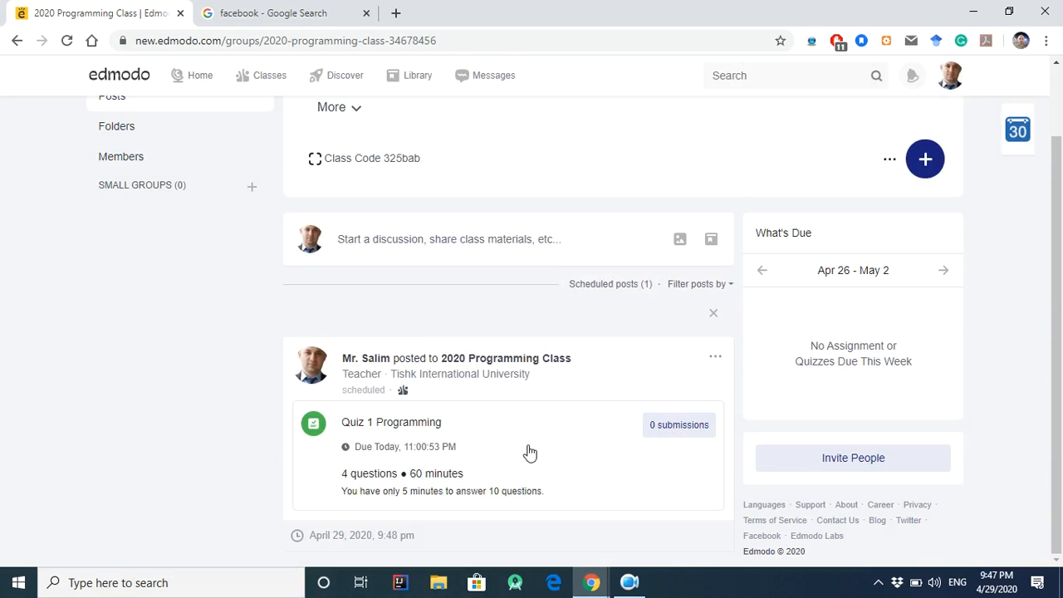
- Reload the class page in the student's window to look for the rescheduled quiz, and return to the teacher's window
scroll(540, 388, "up", 2)
scroll(545, 382, "down", 2)
mouse_move(592, 582)
left_click(667, 517)
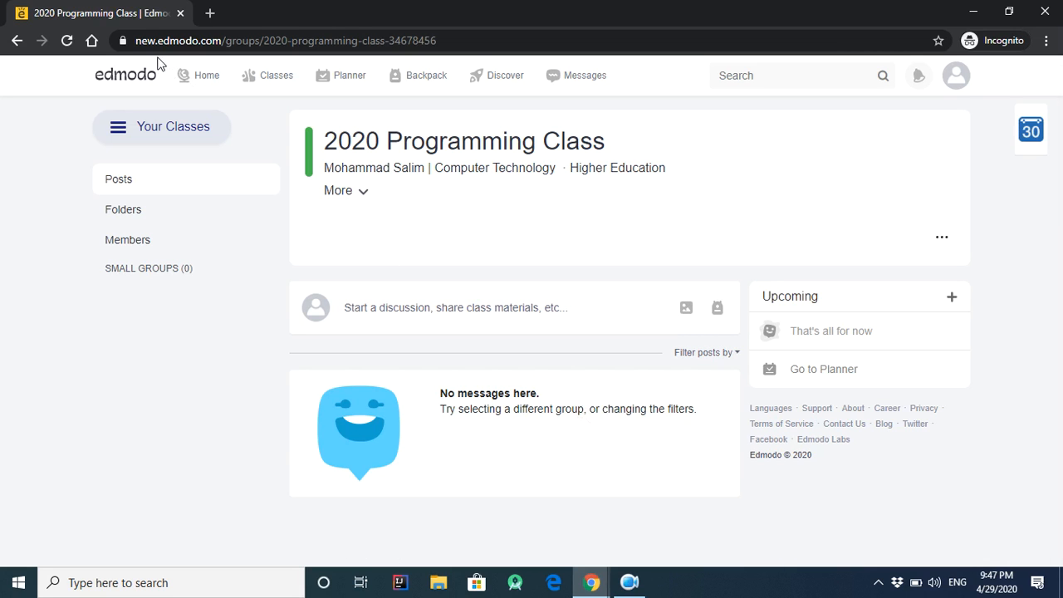
left_click(67, 40)
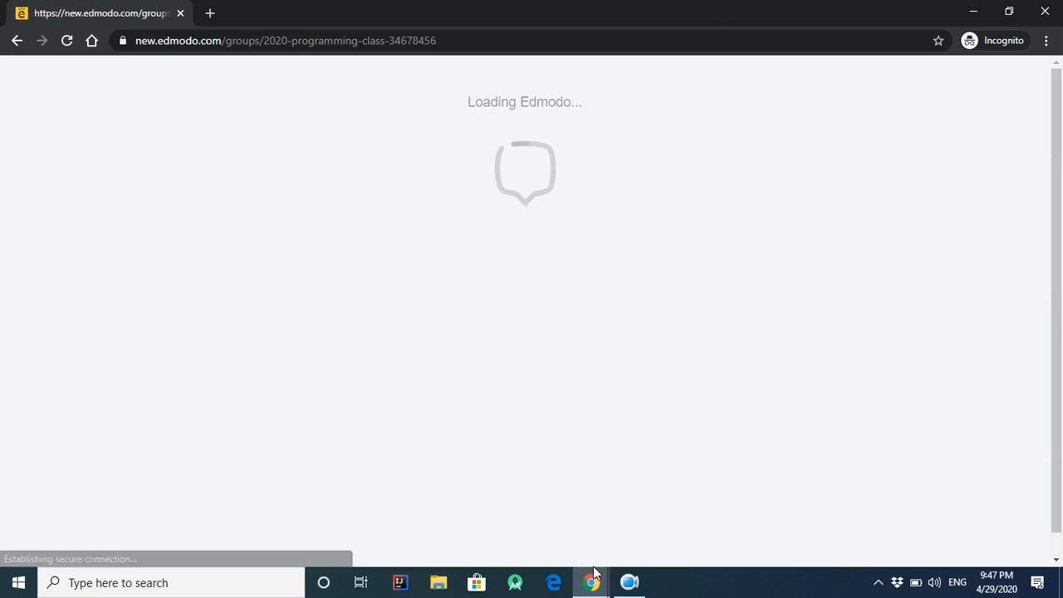
mouse_move(598, 580)
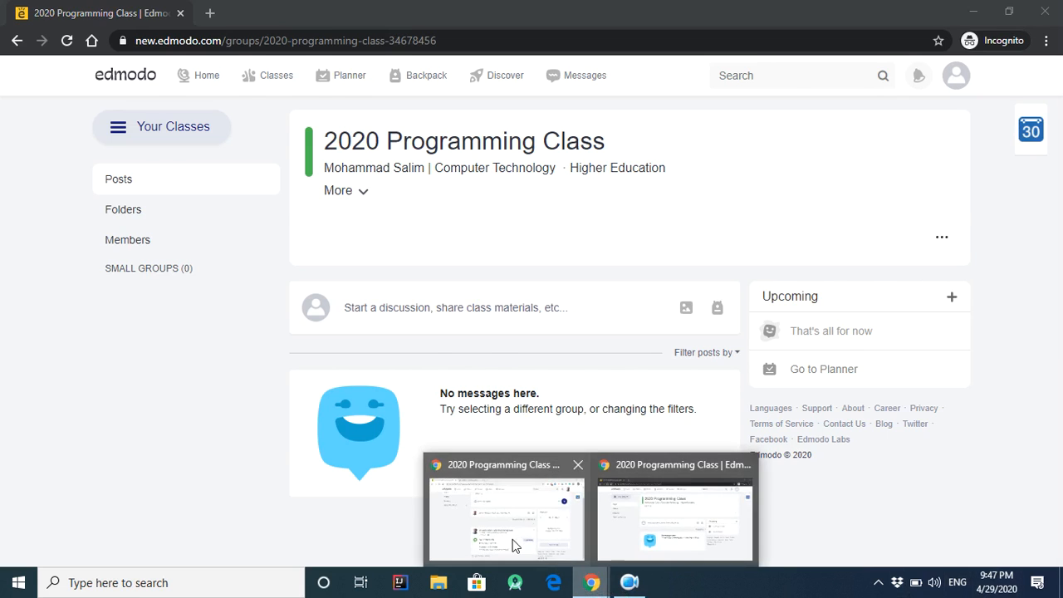
left_click(523, 548)
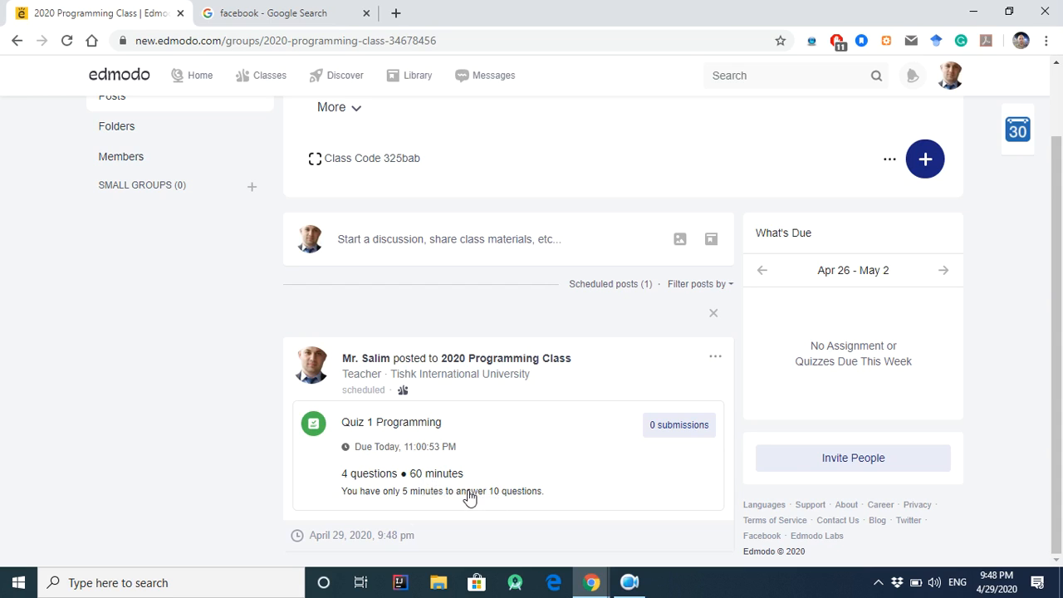
- Switch back to the student's window and reload the class page twice to look for the quiz
mouse_move(592, 577)
left_click(658, 536)
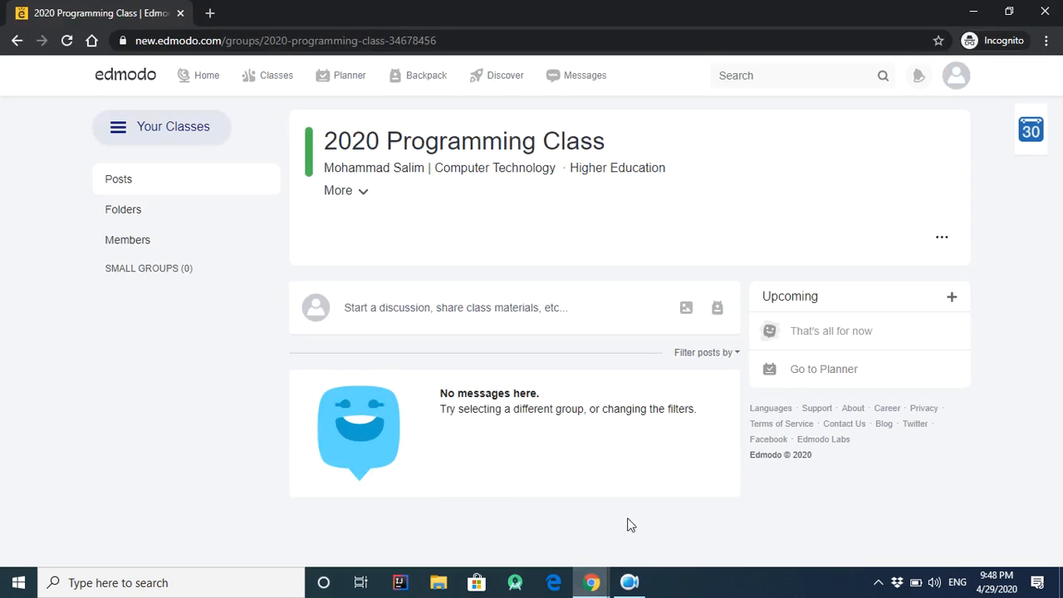
left_click(67, 41)
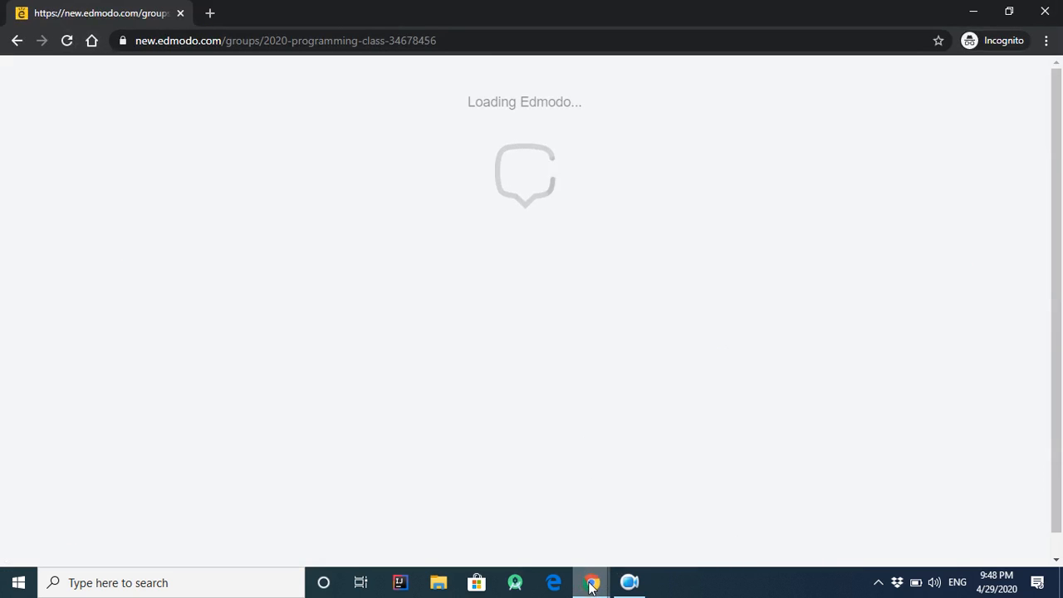
mouse_move(590, 580)
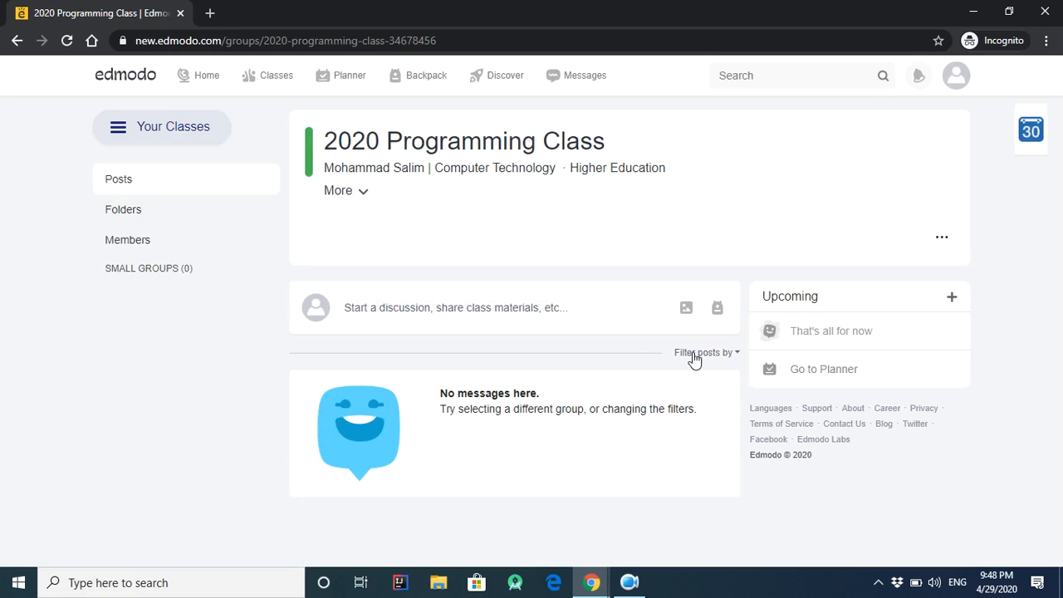
left_click(67, 41)
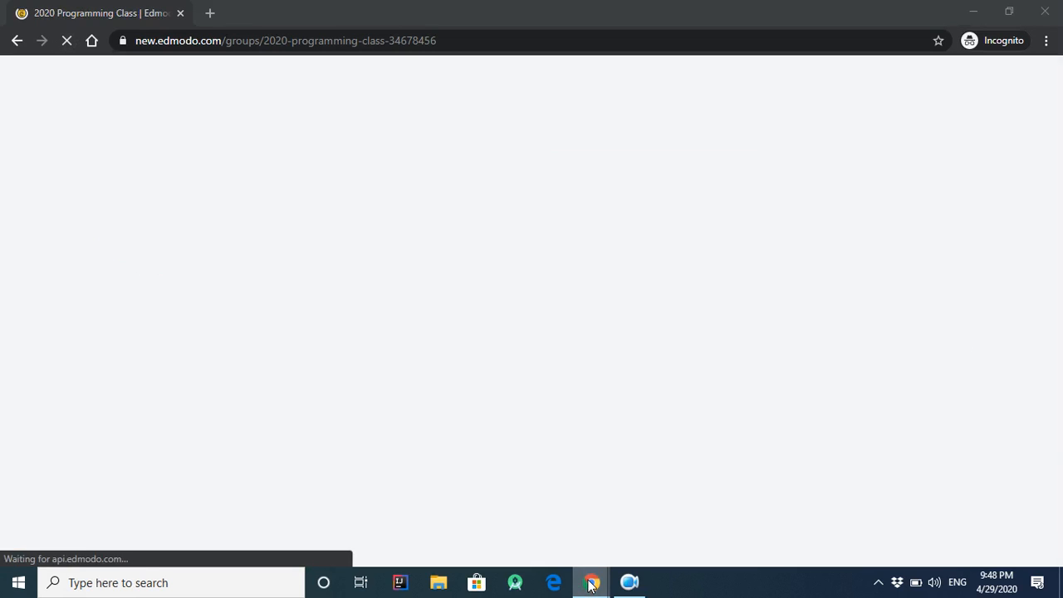
left_click(590, 584)
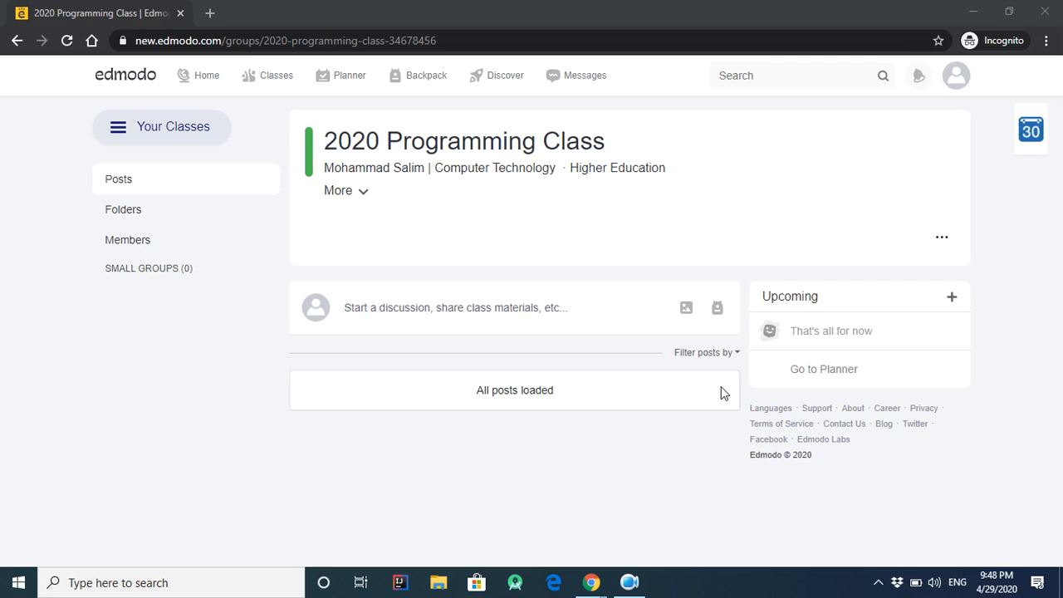
- Reload the teacher's 2020 Programming Class page and show the scheduled posts to check the quiz's new delivery time
mouse_move(592, 582)
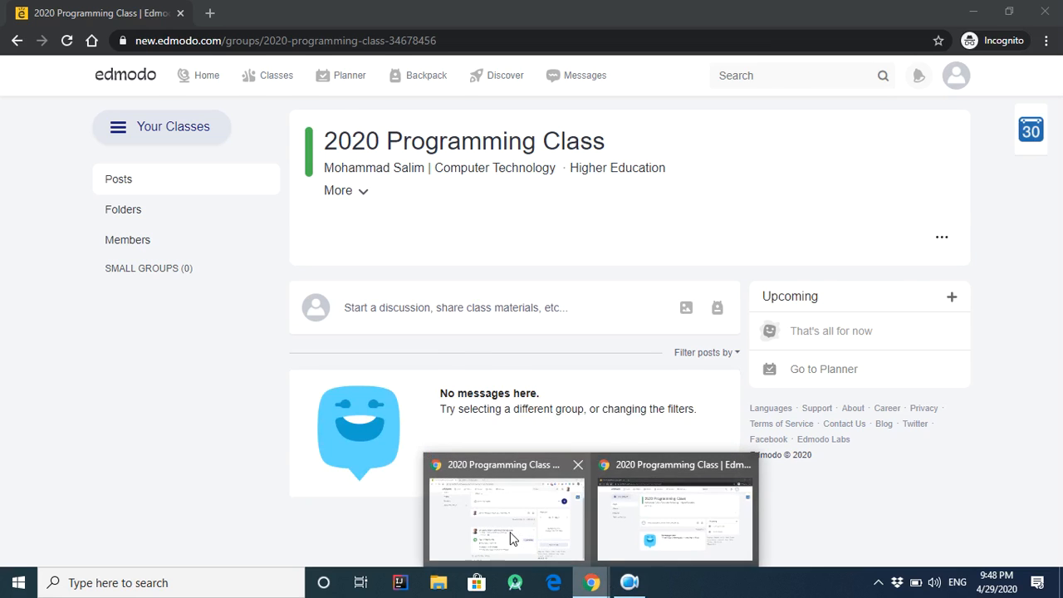
left_click(510, 532)
left_click(67, 39)
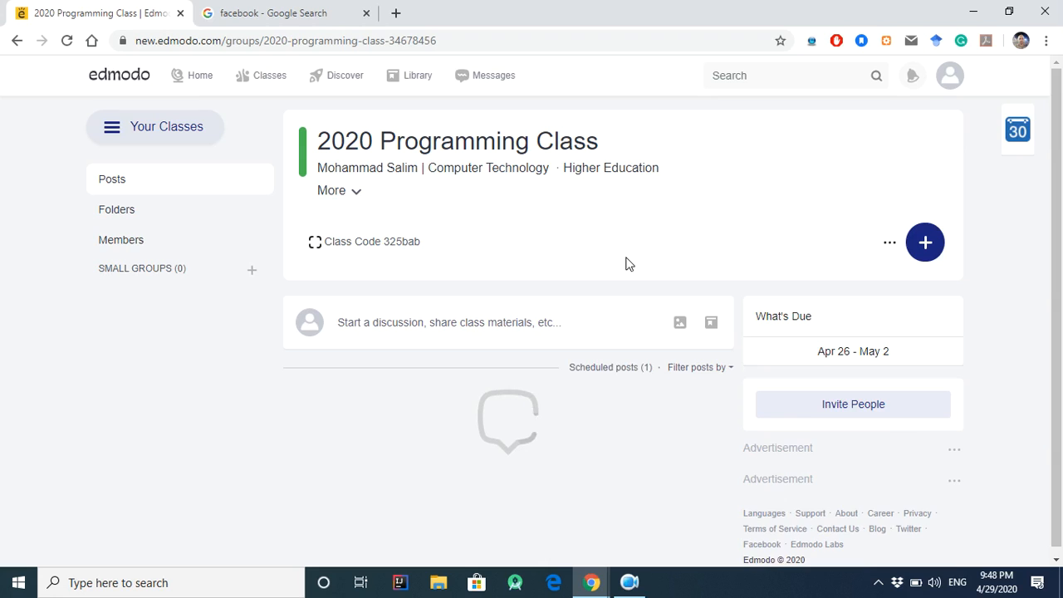
scroll(627, 263, "down", 3)
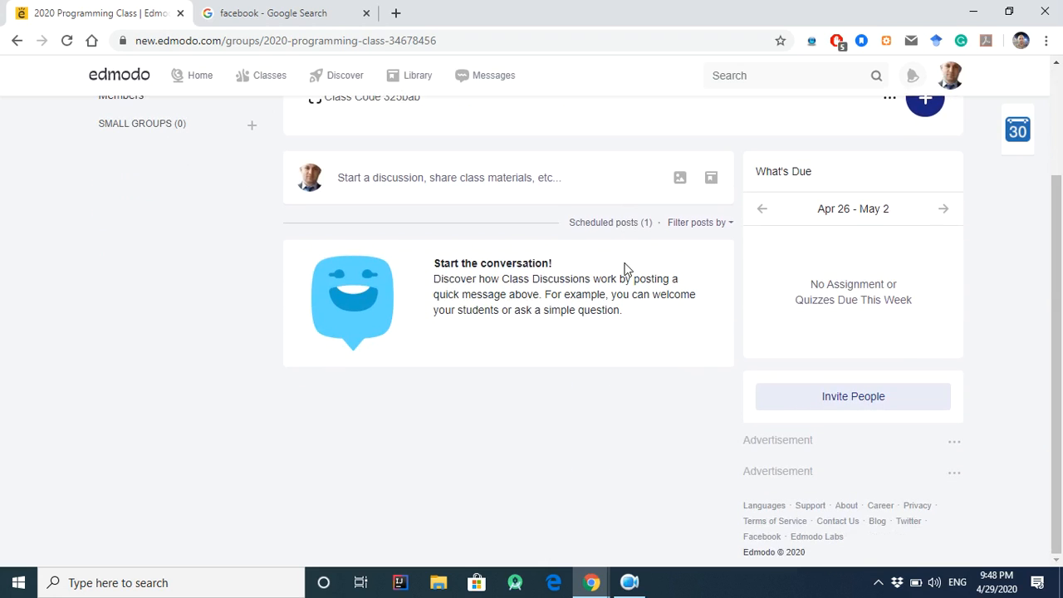
left_click(638, 223)
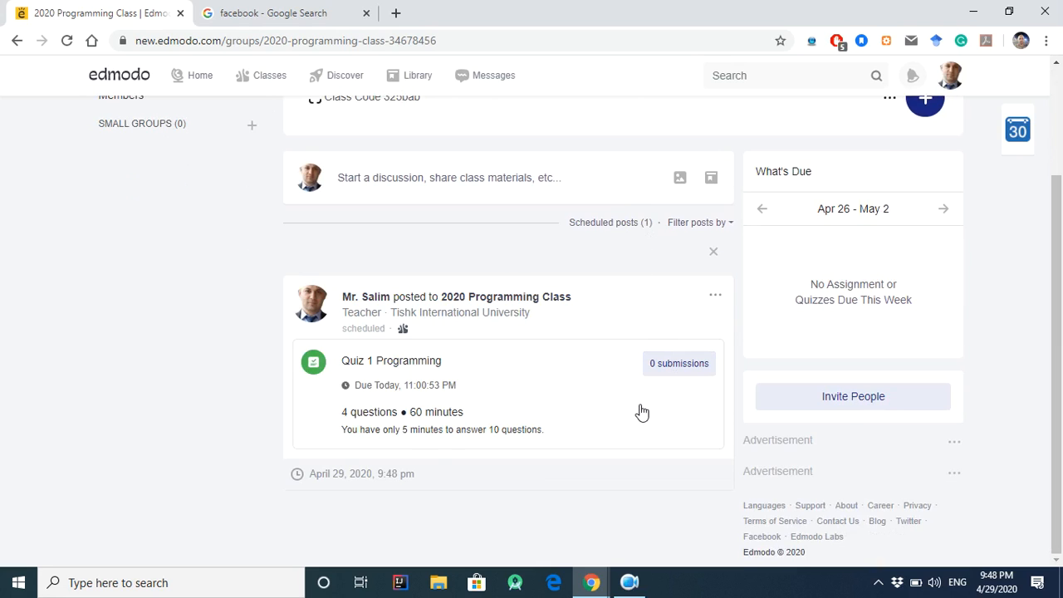
scroll(642, 413, "up", 1)
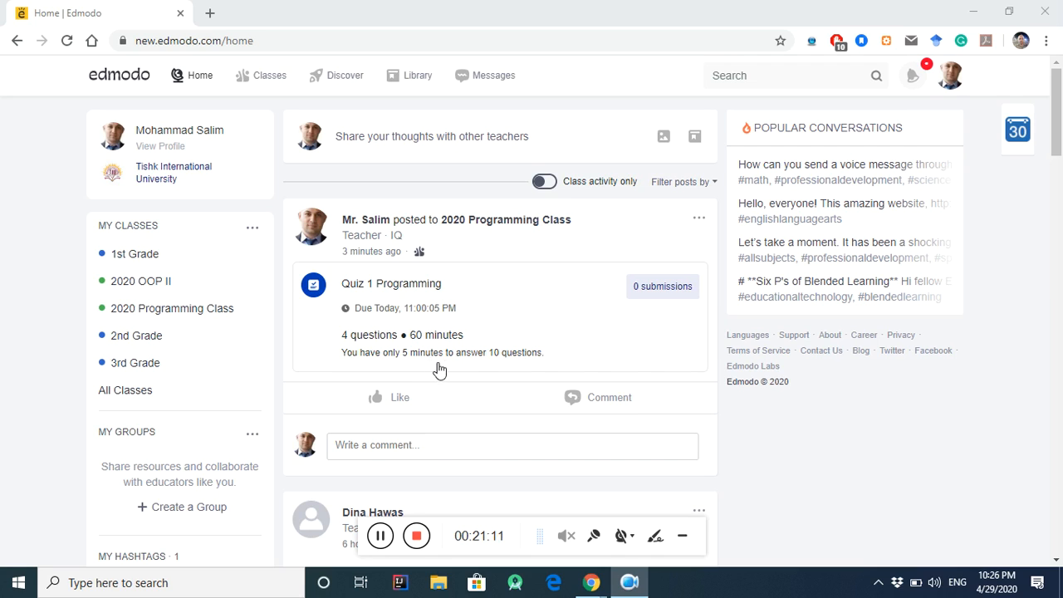
left_click(703, 221)
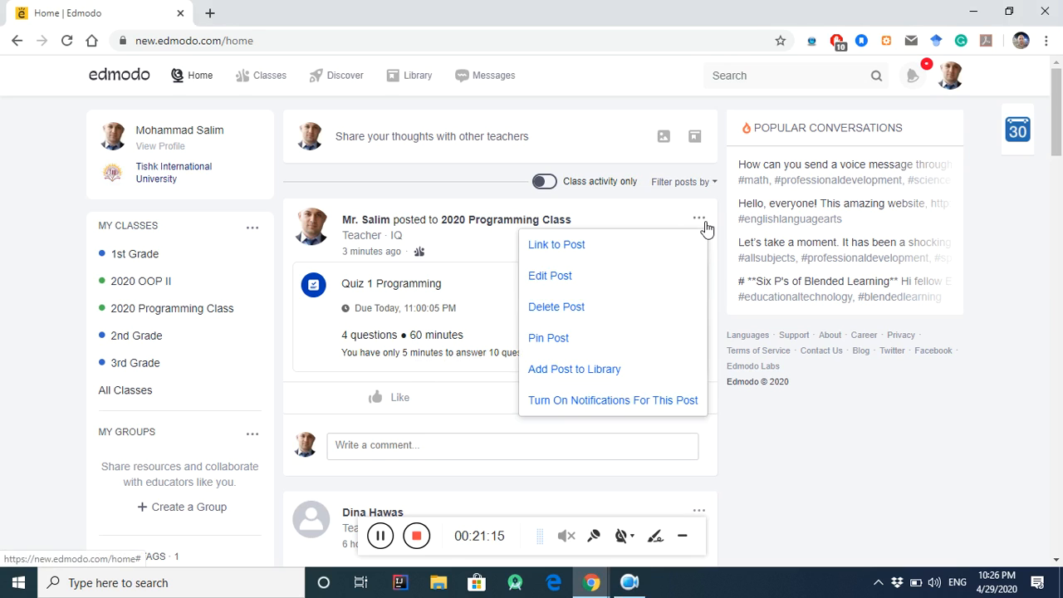
left_click(616, 281)
left_click(610, 362)
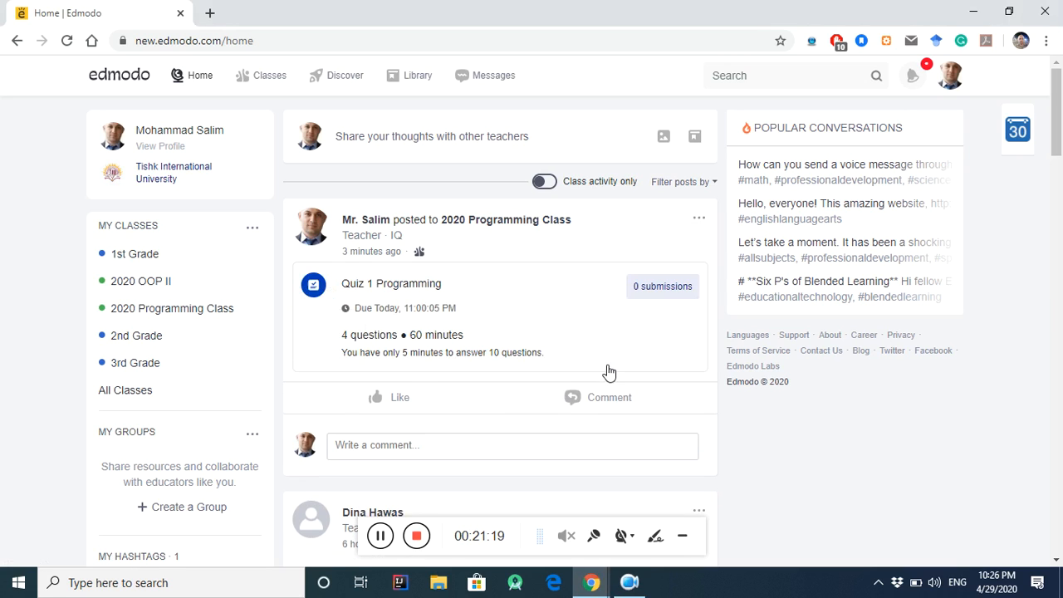
- View the posted Quiz 1 Programming from the teacher's home feed and open the assigned quiz for editing
left_click(540, 336)
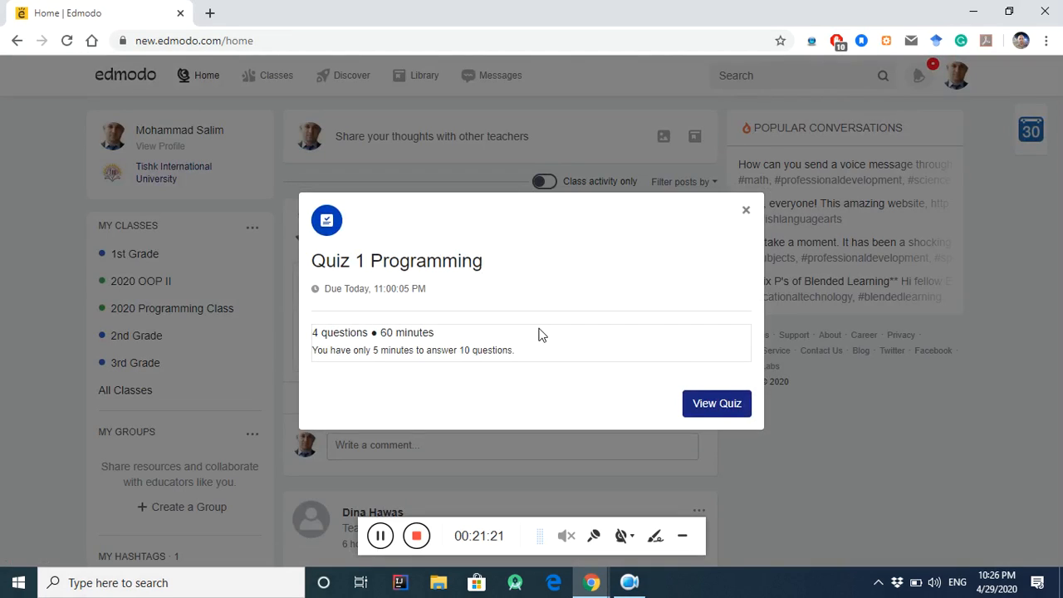
left_click(703, 401)
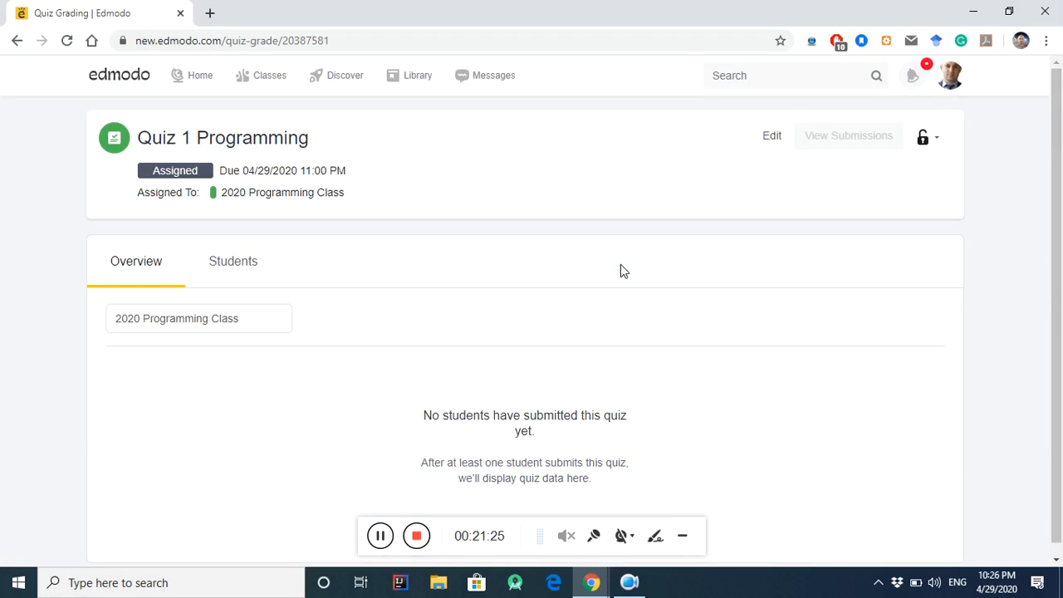
left_click(769, 137)
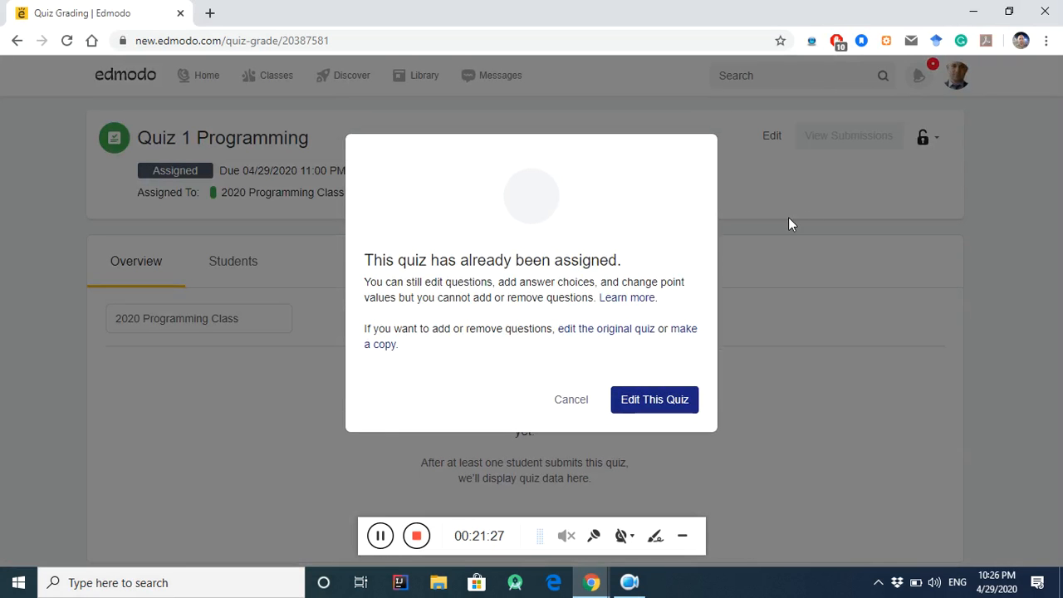
left_click(670, 400)
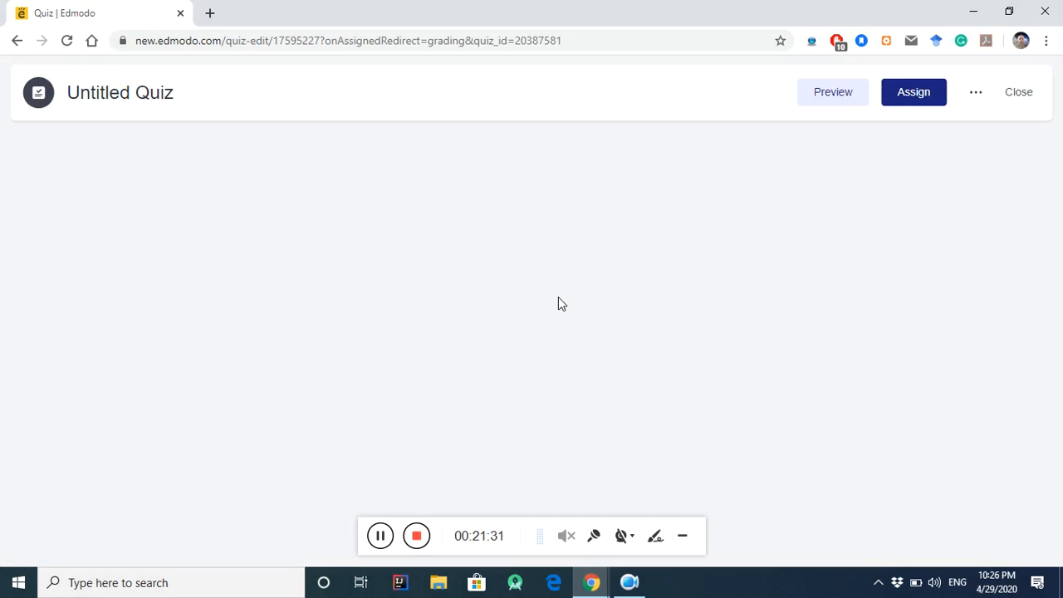
- Set the quiz's time limit to 5 minutes and enable Randomize questions and Add Quiz to Gradebook
scroll(560, 304, "down", 1)
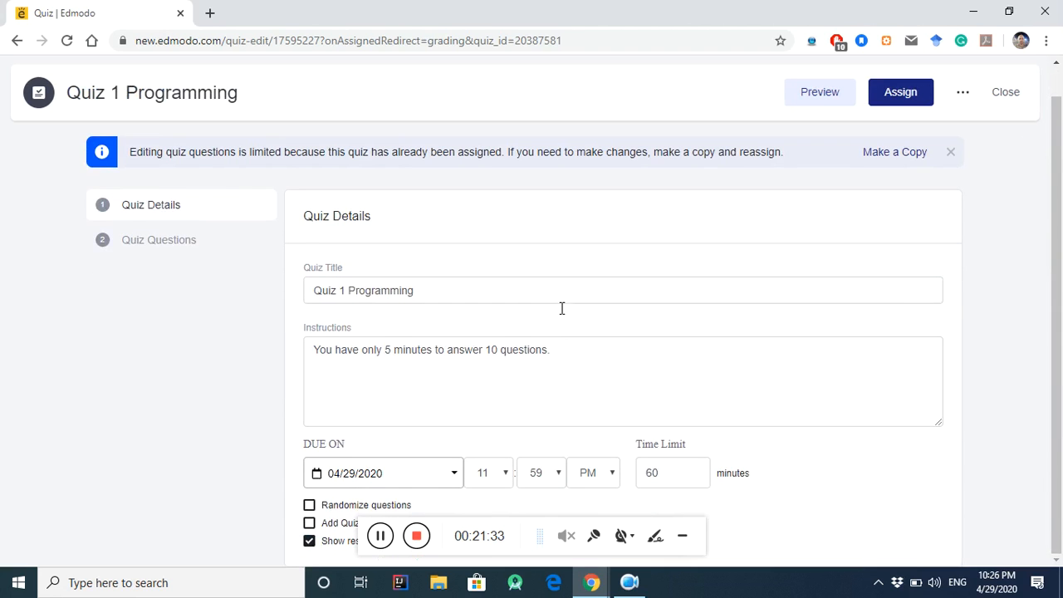
left_click(698, 481)
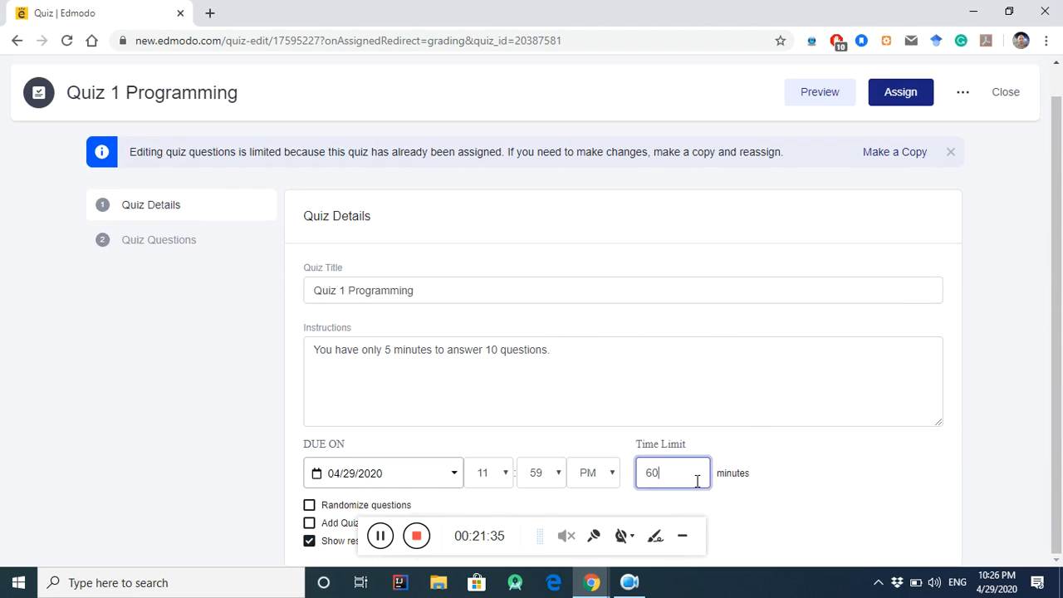
type("5")
left_click(869, 463)
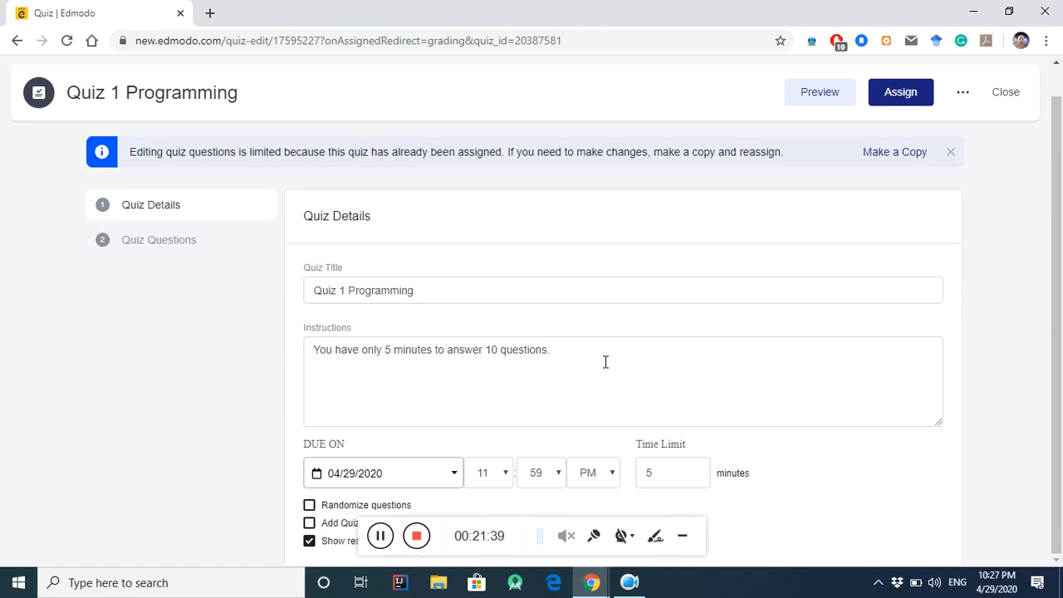
left_click_drag(467, 529, 812, 357)
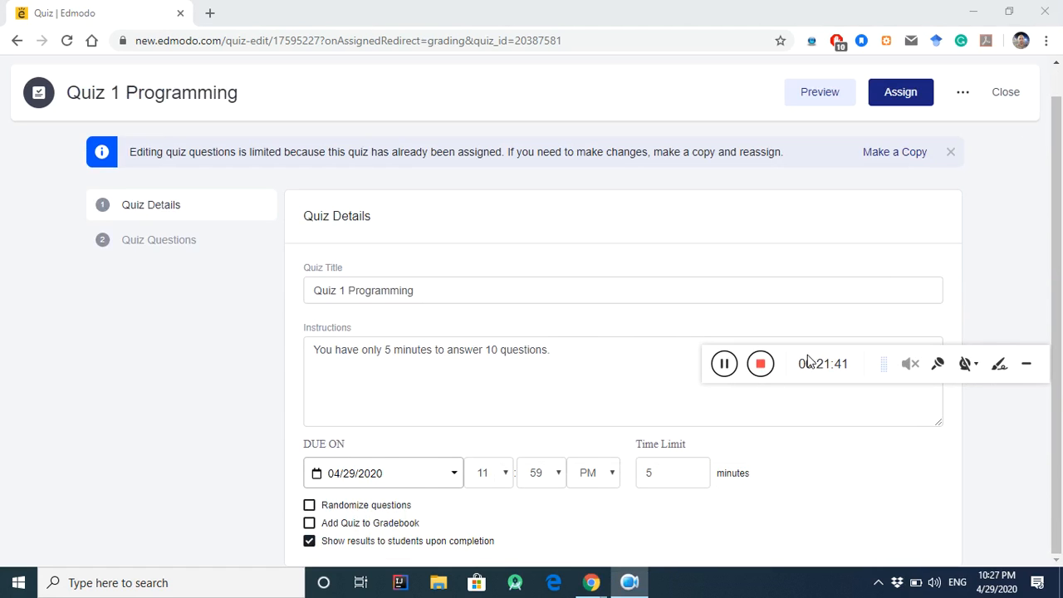
left_click(385, 506)
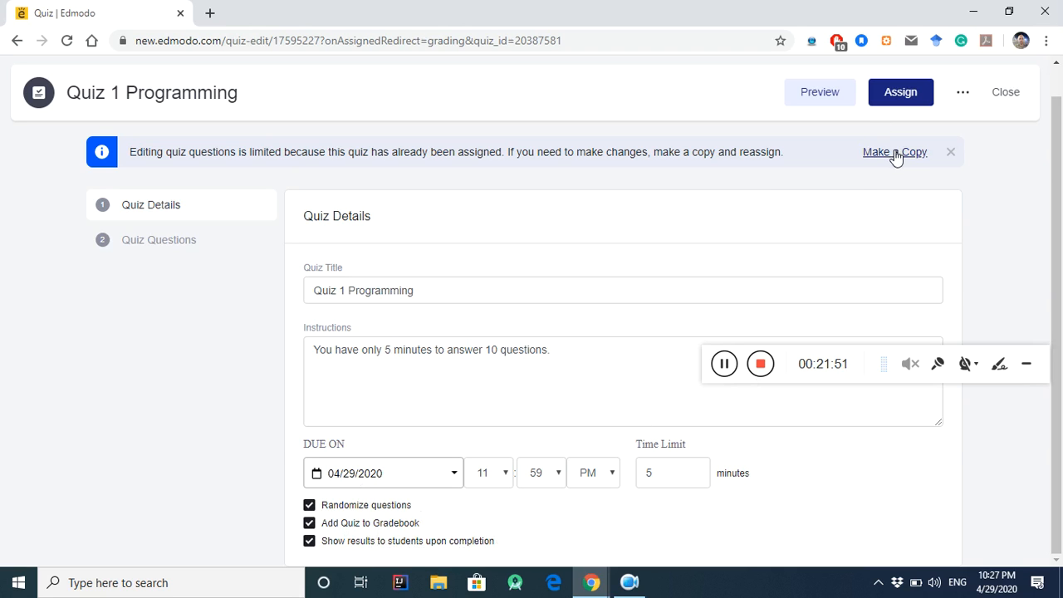
- Open the assignment form for Quiz 1 Programming, dismiss it without assigning, and close the quiz editor
left_click(902, 96)
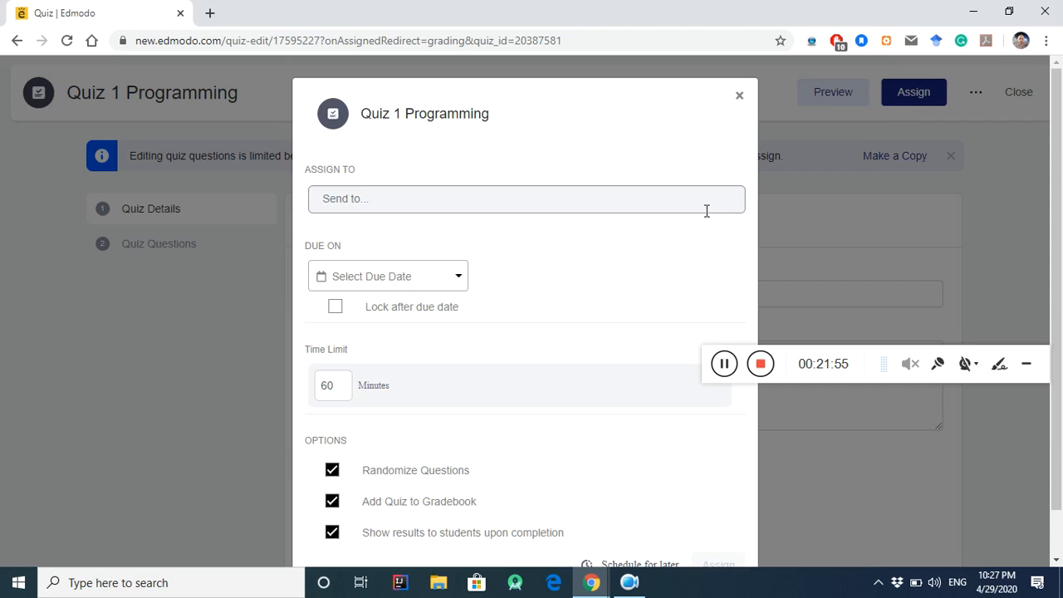
left_click(739, 96)
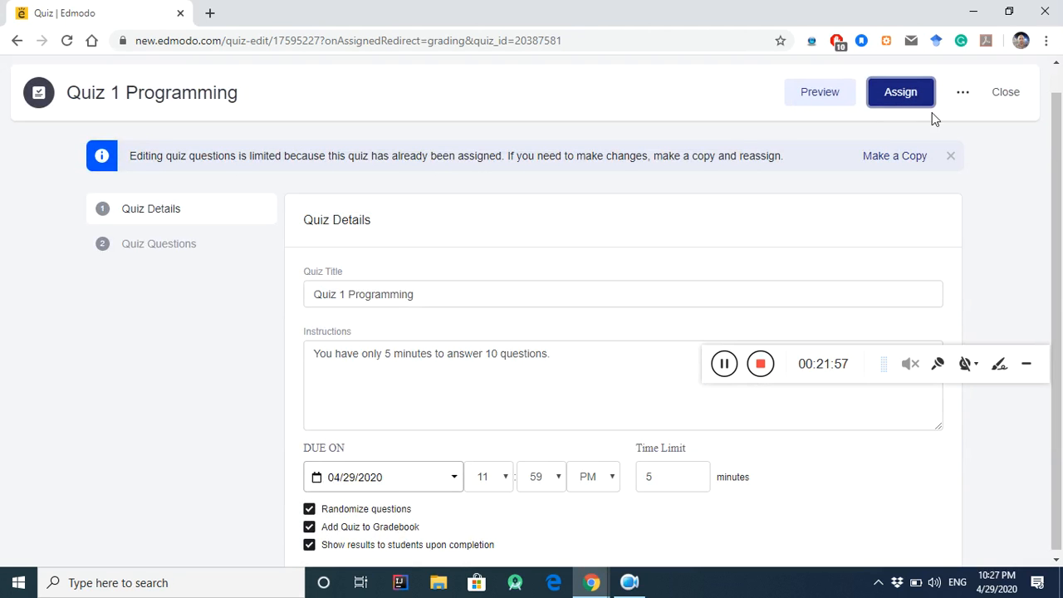
left_click(1005, 94)
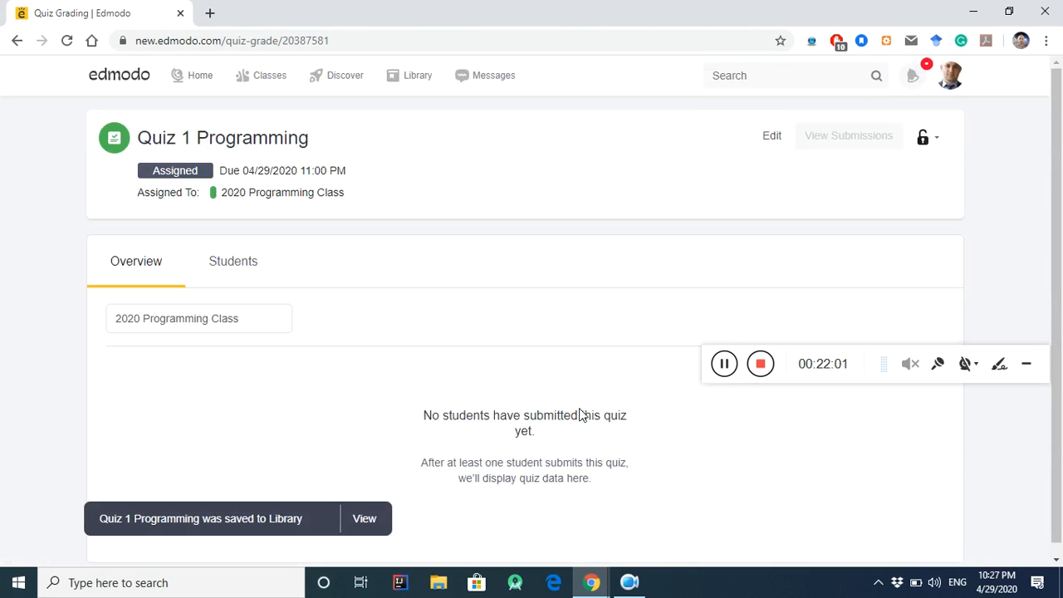
- Go to the home feed, open 2020 Programming Class, and check the details of the Quiz 1 Programming post
left_click(196, 76)
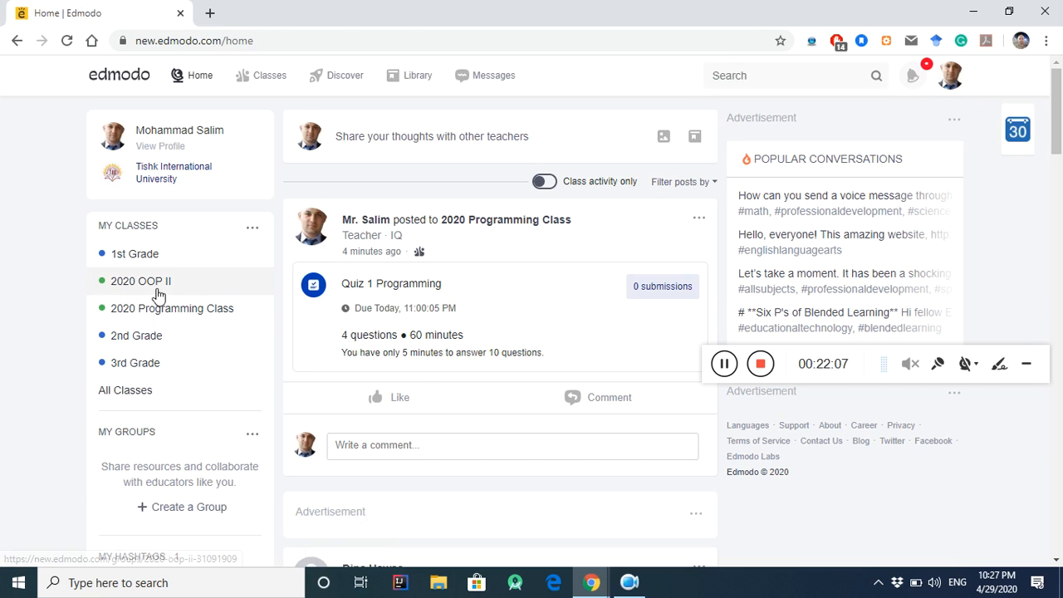
left_click(173, 311)
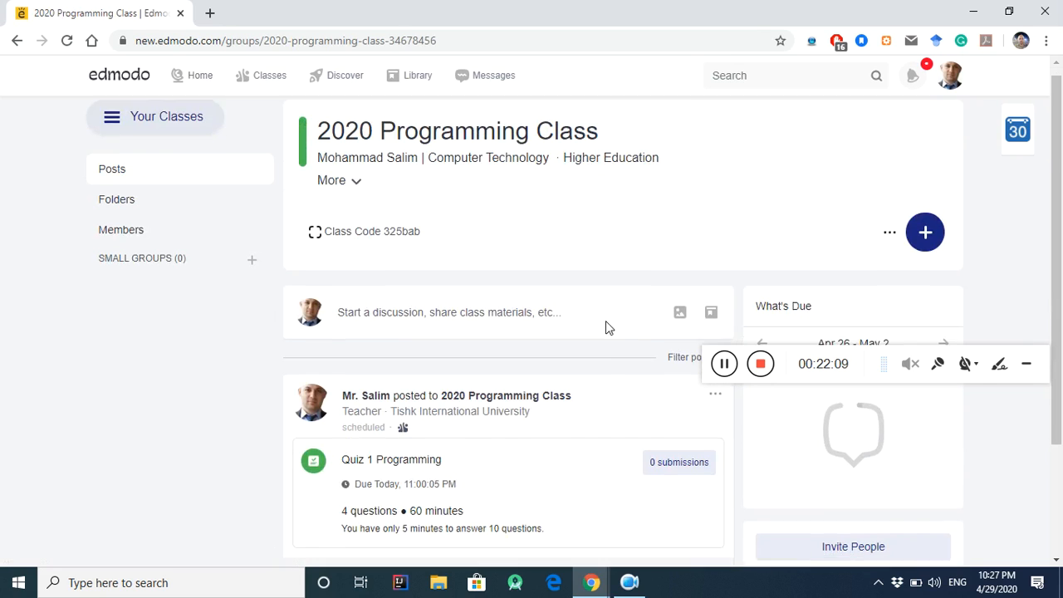
scroll(607, 330, "down", 2)
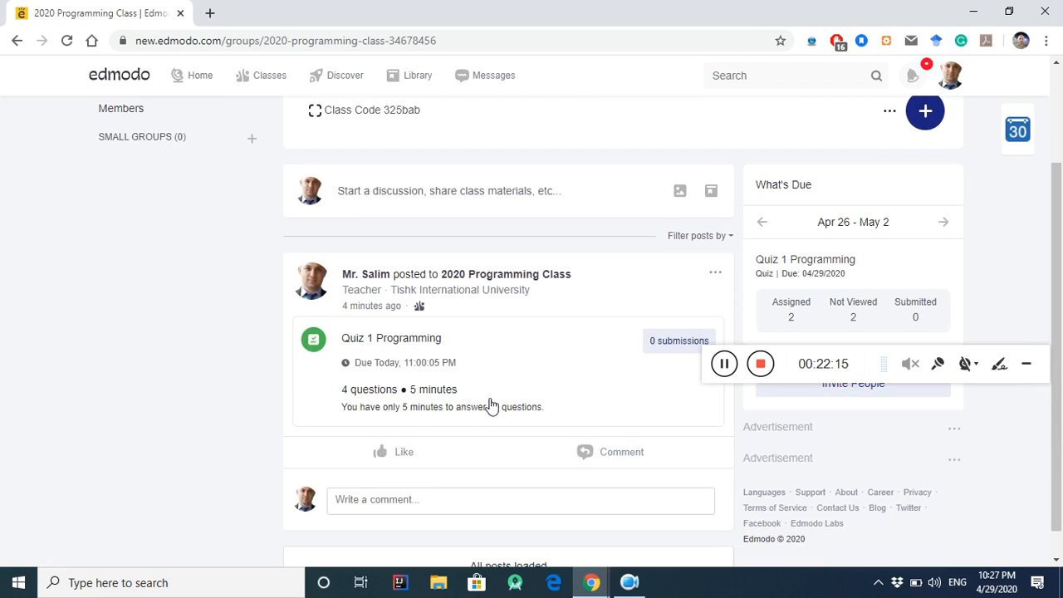
left_click(662, 356)
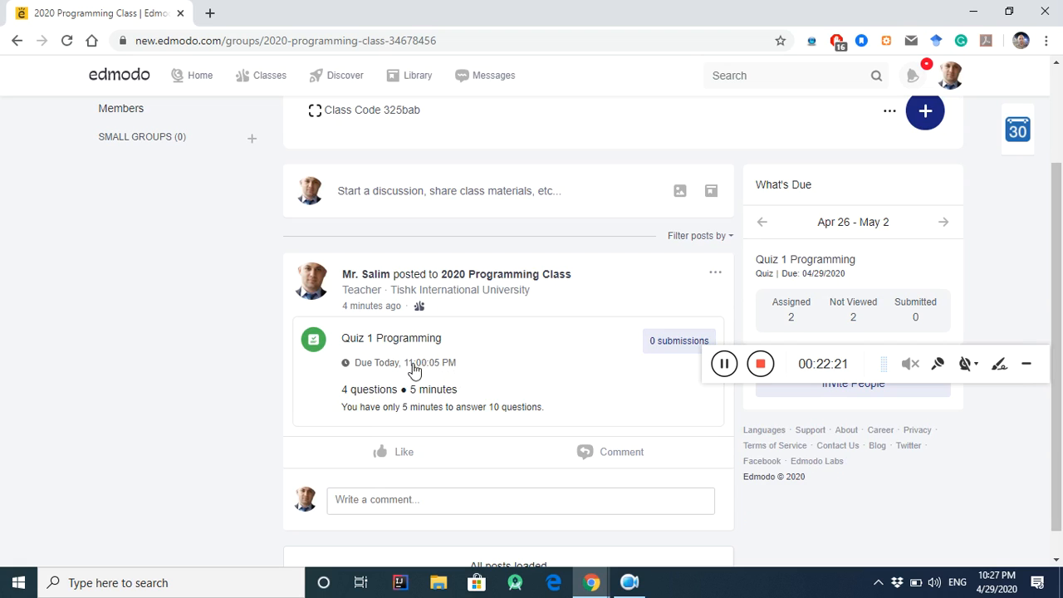
scroll(434, 361, "down", 1)
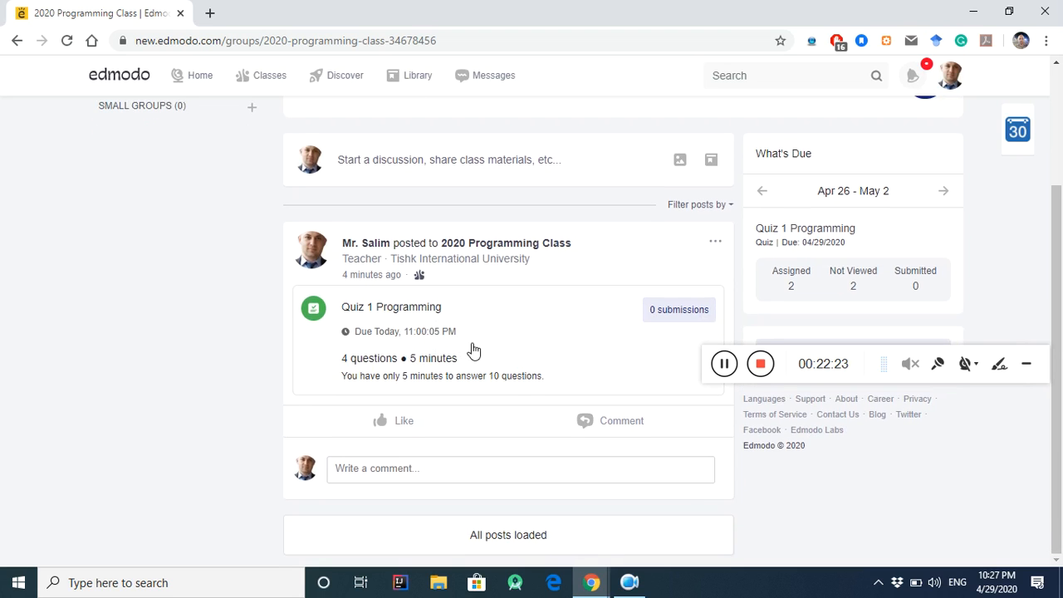
- Switch to the student's incognito window and examine the Quiz 1 Programming post and upcoming items on the class page
mouse_move(591, 583)
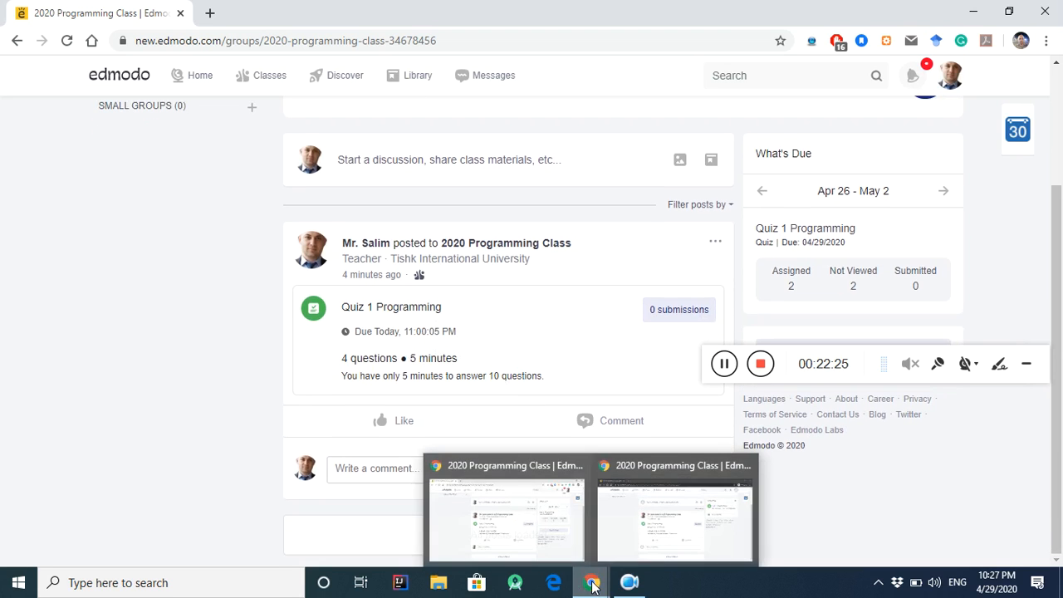
left_click(654, 509)
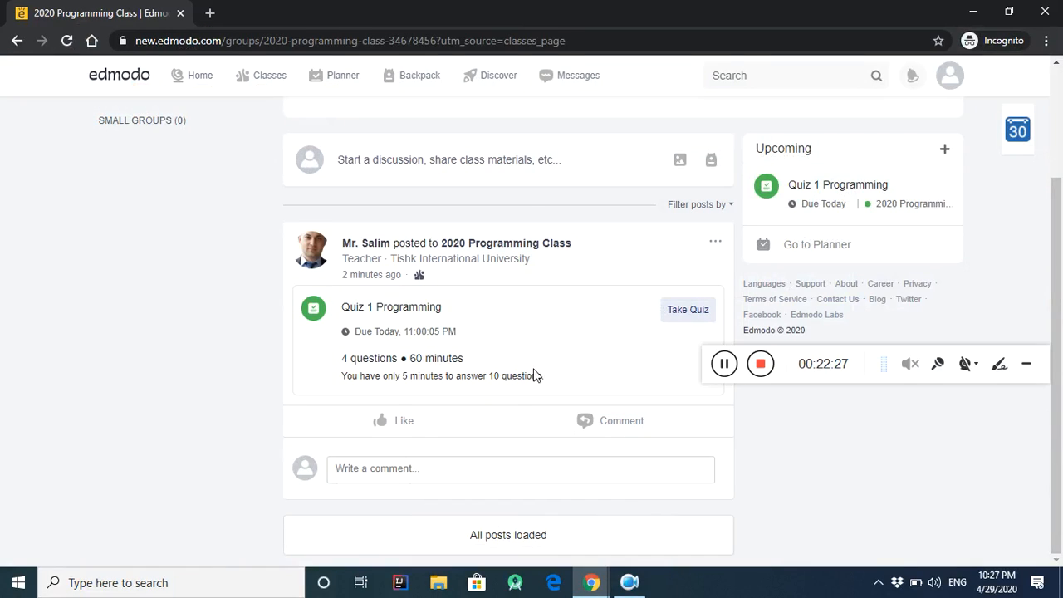
scroll(394, 264, "up", 2)
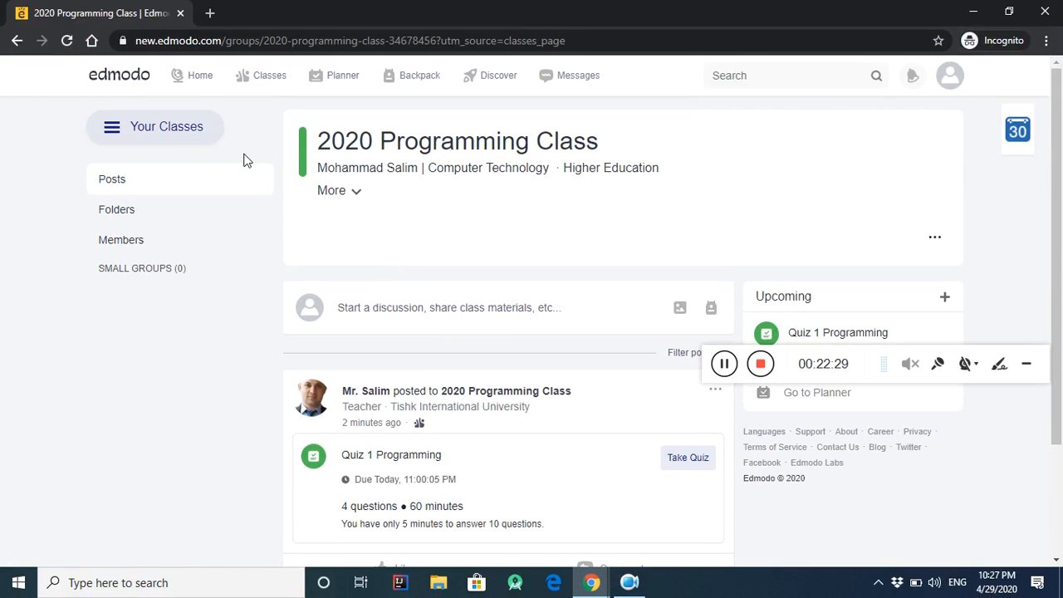
left_click_drag(788, 373, 667, 460)
left_click(904, 447)
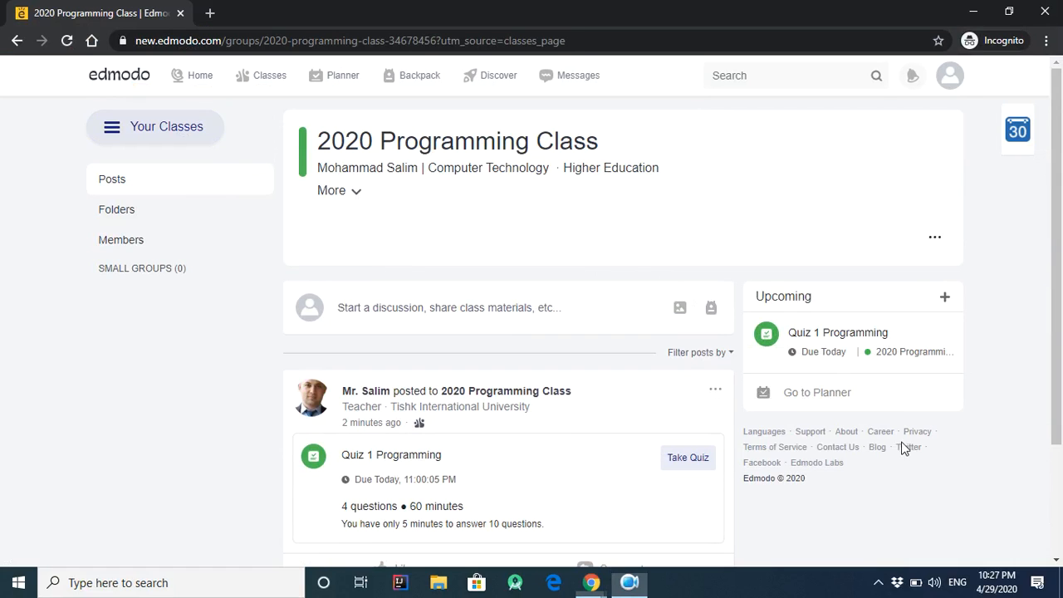
scroll(668, 374, "down", 1)
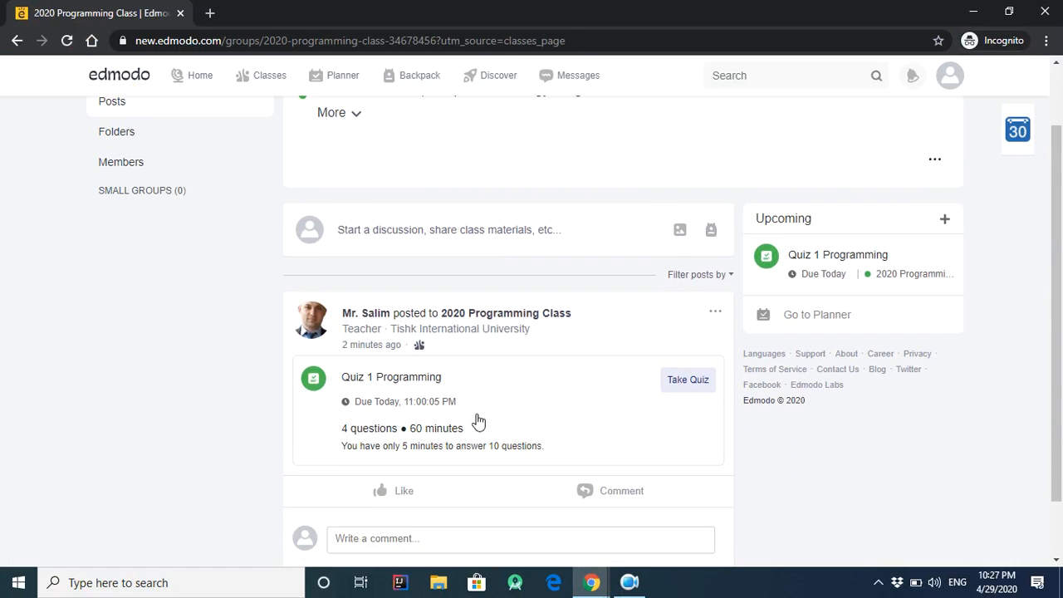
scroll(479, 422, "up", 1)
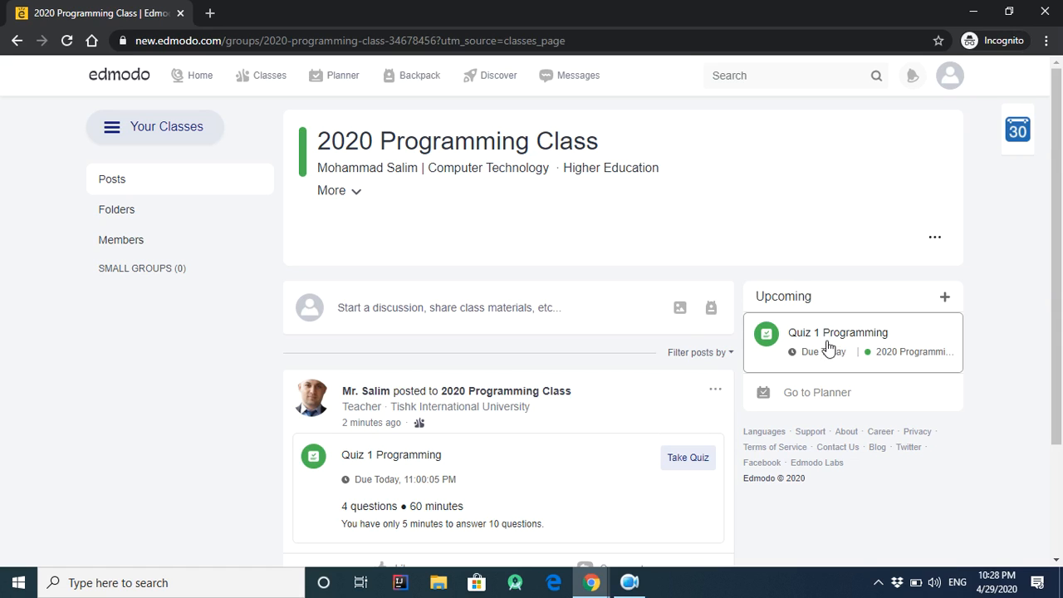
scroll(835, 348, "down", 1)
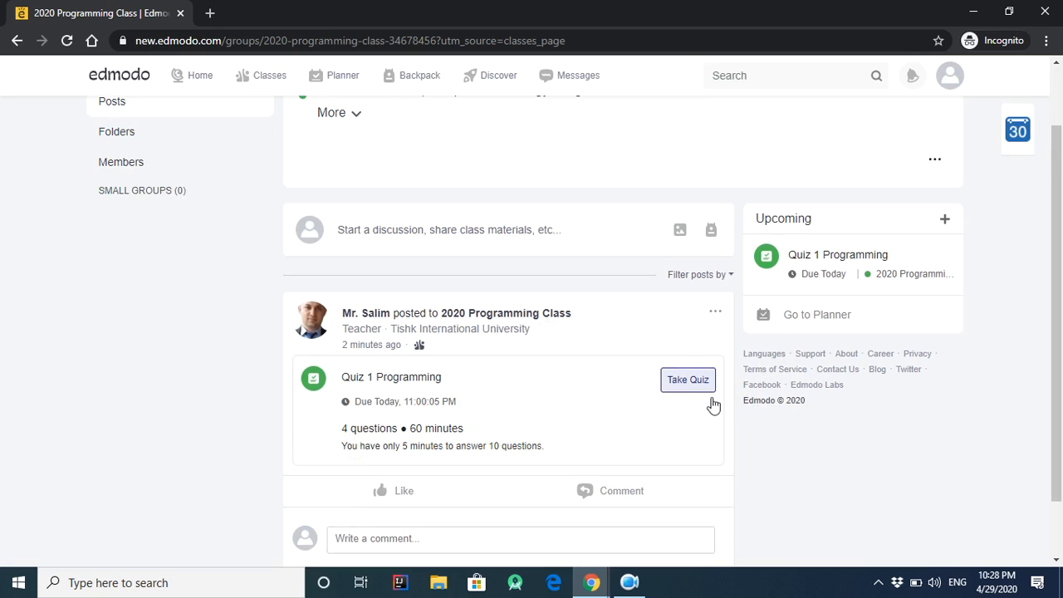
scroll(681, 390, "down", 1)
scroll(660, 373, "up", 2)
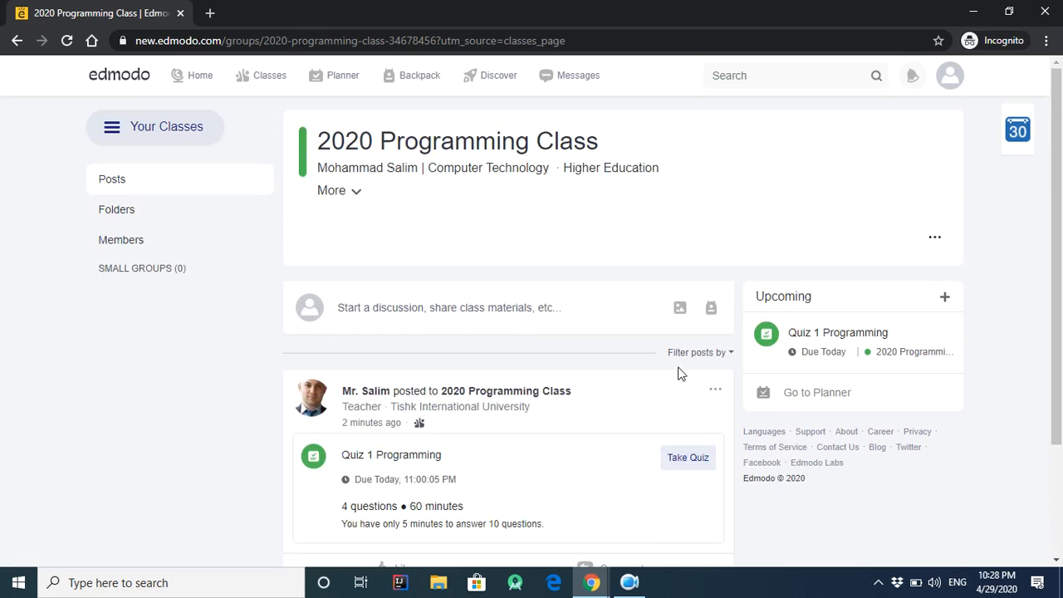
- Open Quiz 1 Programming from the student's class post and start taking it
scroll(690, 382, "down", 1)
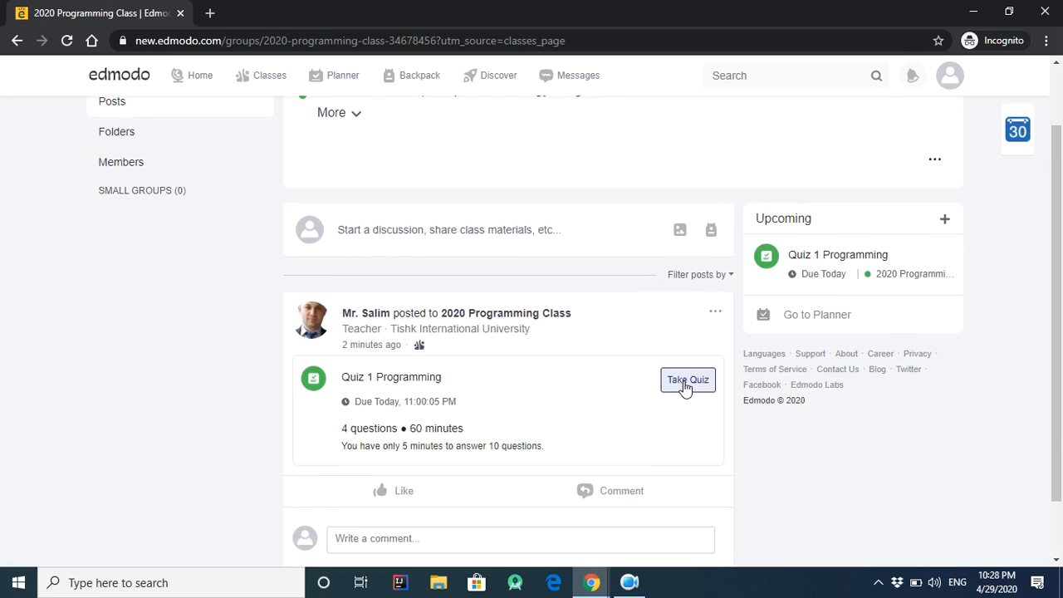
left_click(685, 385)
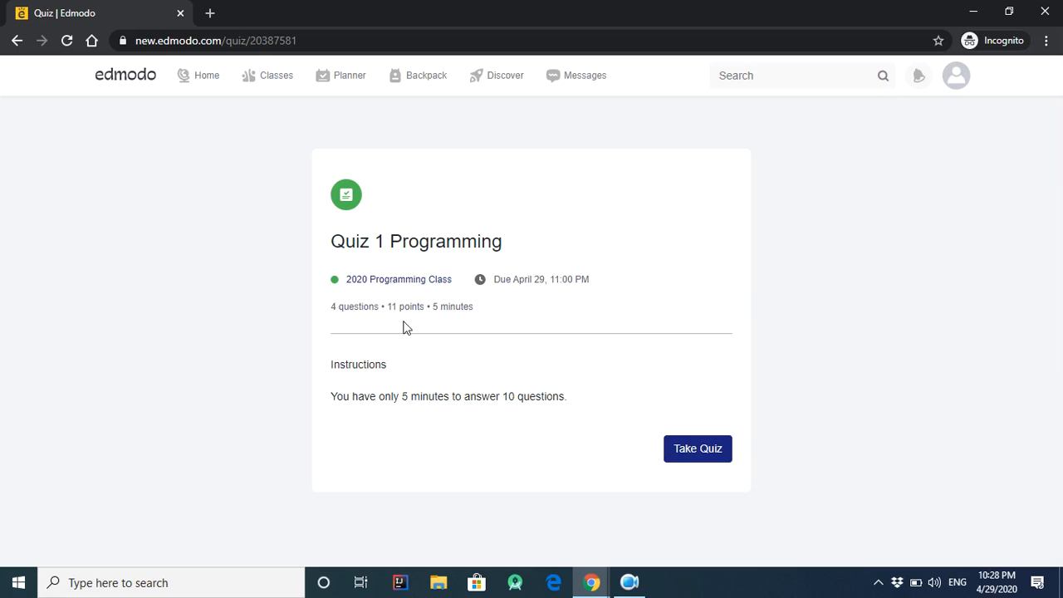
left_click(708, 449)
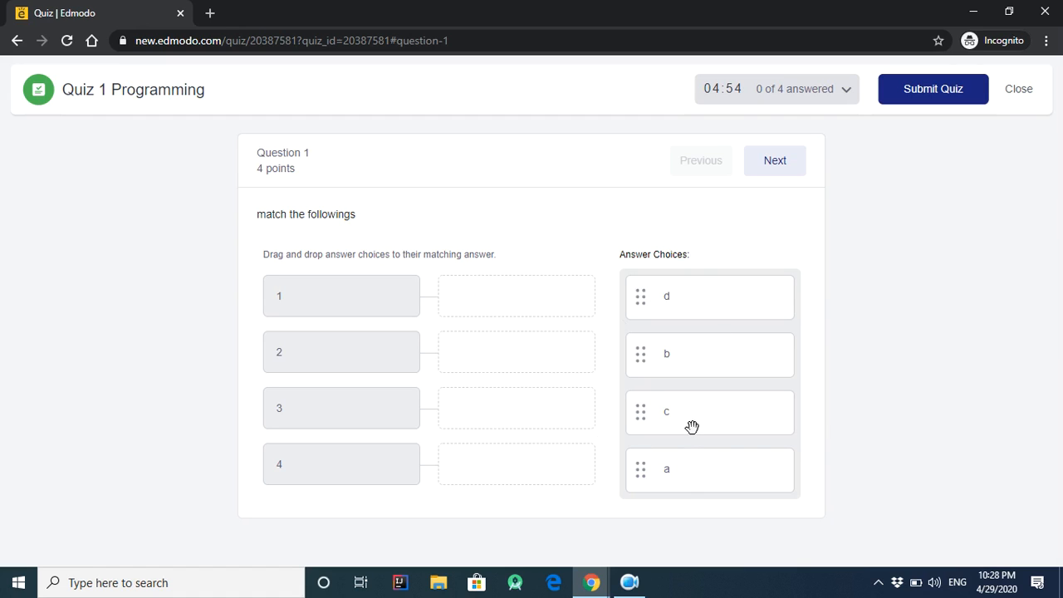
- Answer the matching question by pairing 1 with a, 2 with b, 3 with c, and 4 with d
left_click_drag(695, 477, 548, 301)
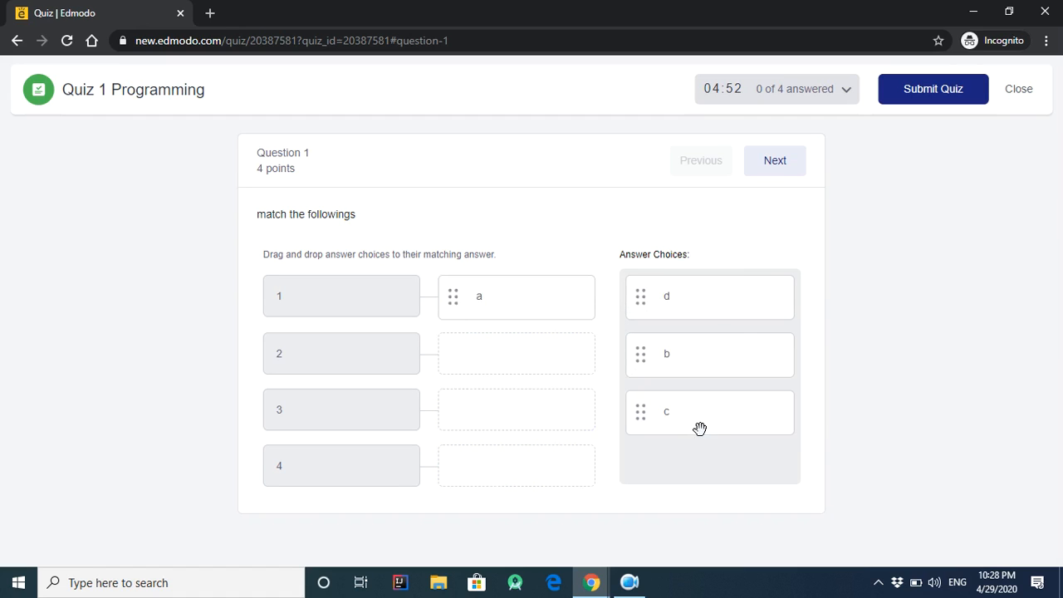
left_click_drag(690, 355, 540, 356)
left_click_drag(681, 315, 556, 480)
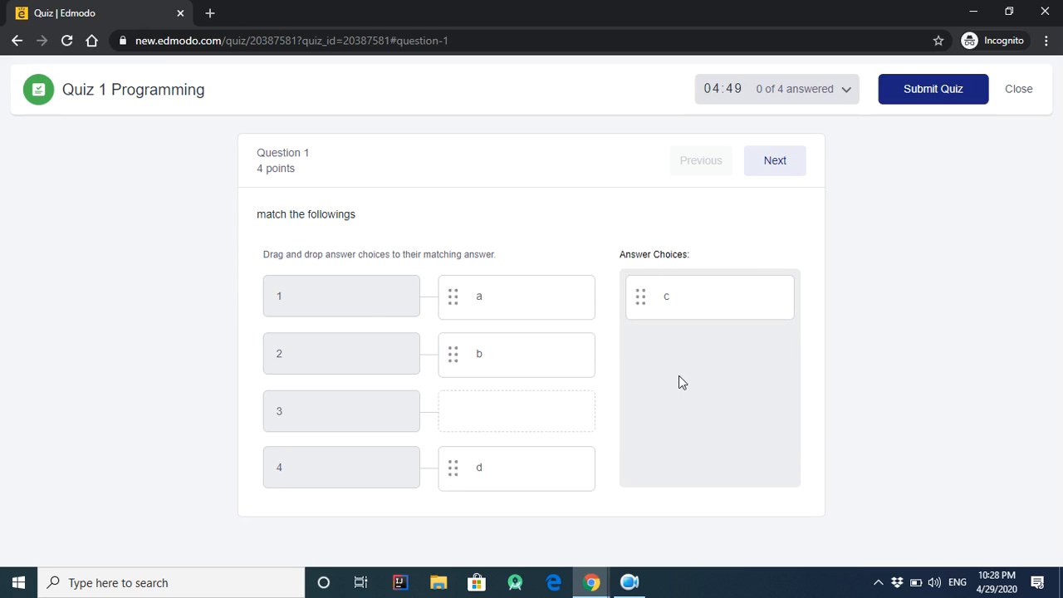
left_click_drag(682, 302, 531, 415)
left_click(771, 172)
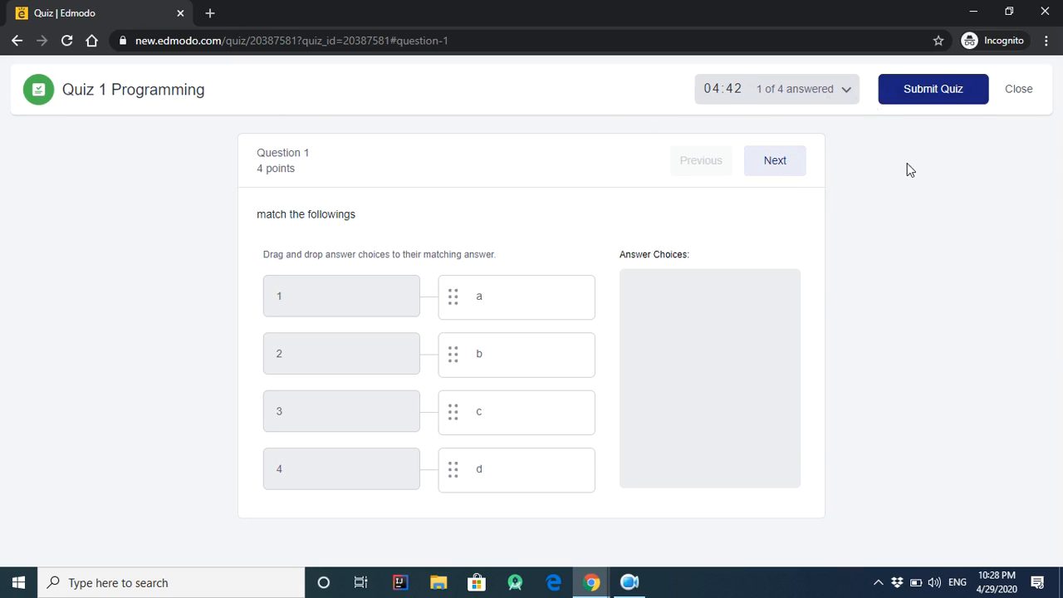
- Check which quiz questions have been answered and proceed to question 2
left_click(849, 98)
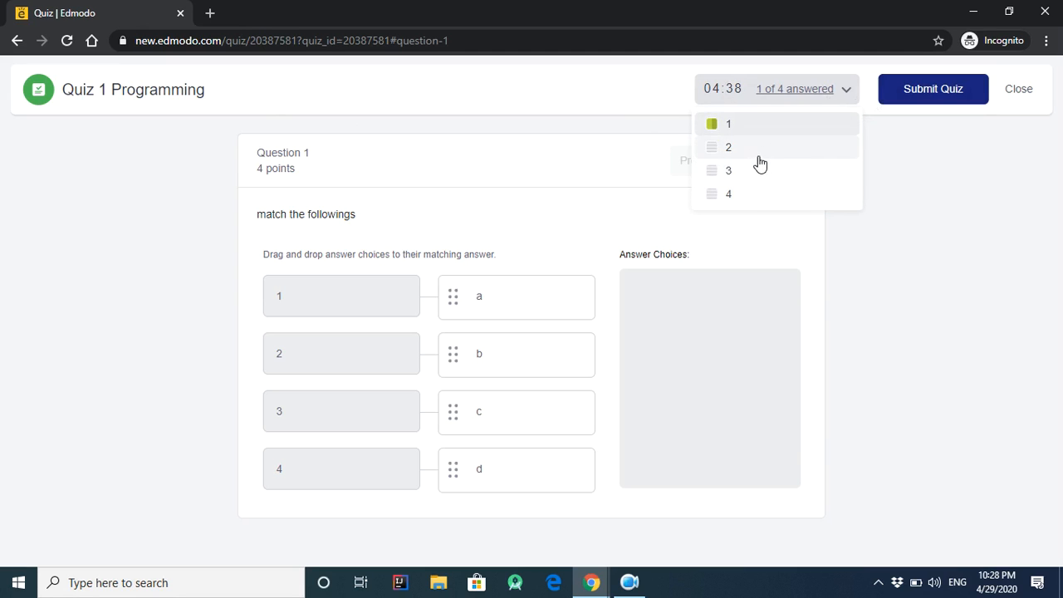
left_click(965, 166)
left_click(761, 178)
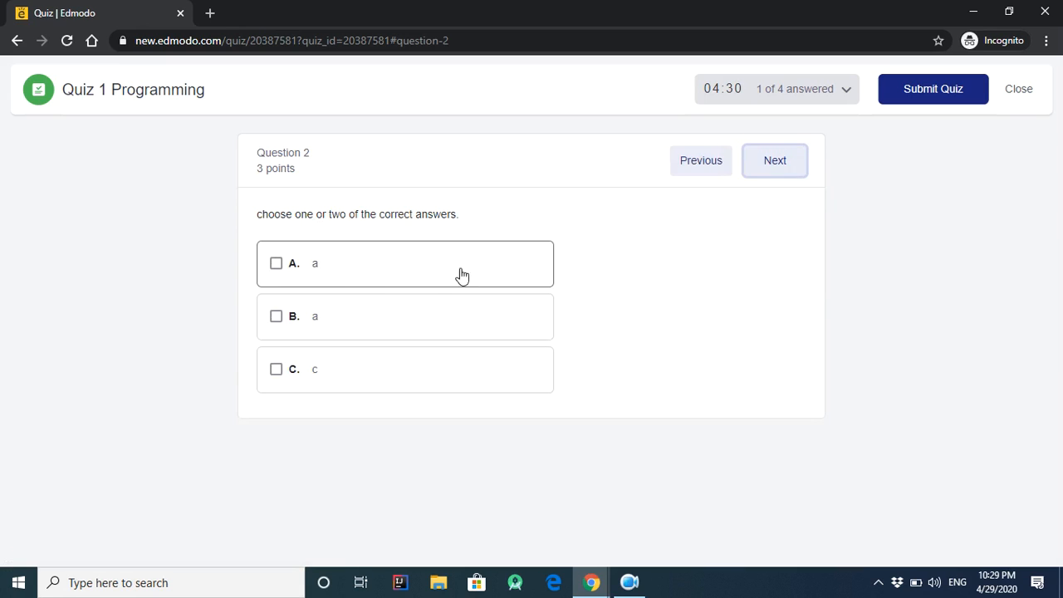
- Answer question 2 with options A and B, leaving C unselected, and proceed to question 3
left_click(276, 264)
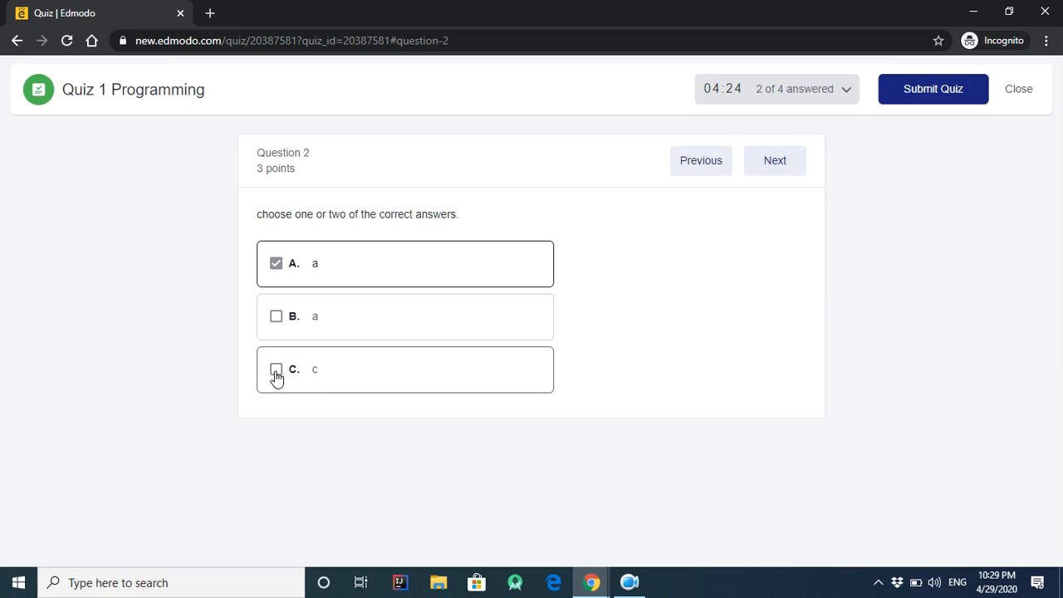
left_click(277, 377)
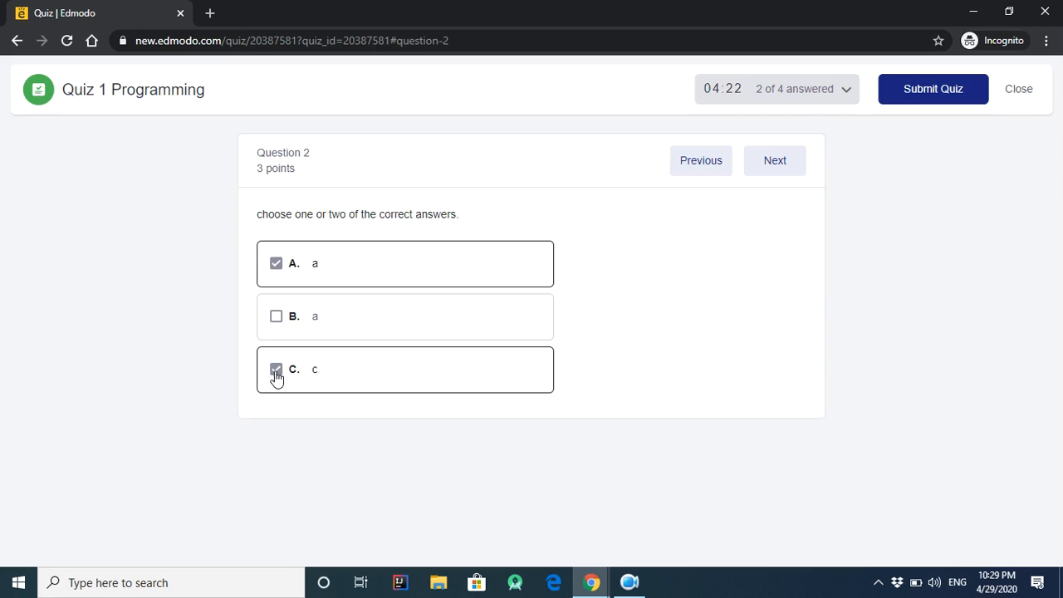
left_click(282, 372)
left_click(278, 329)
left_click(778, 171)
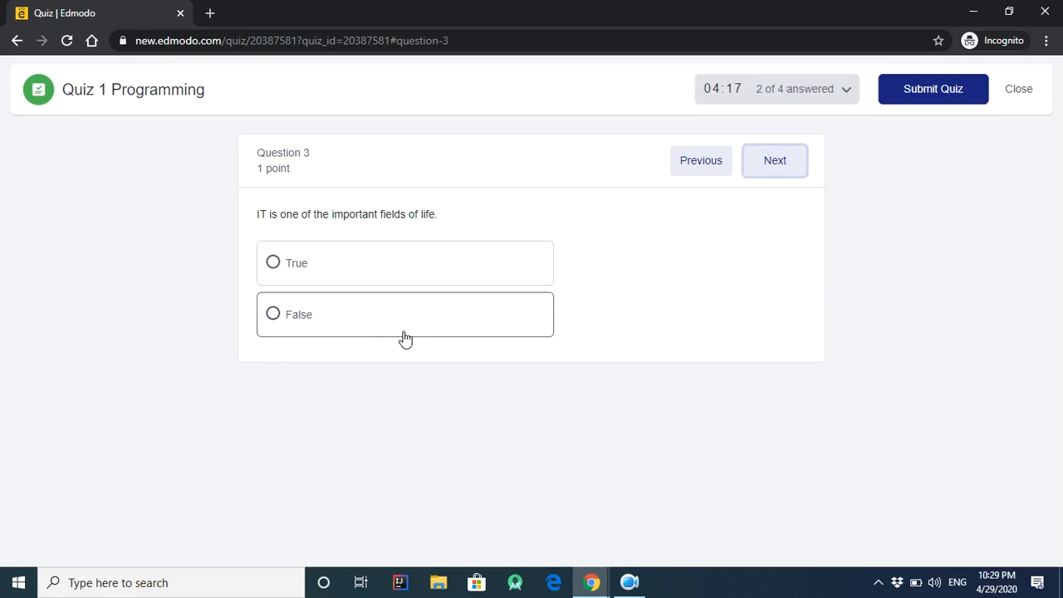
- Answer True to question 3 and proceed to question 4
left_click(298, 274)
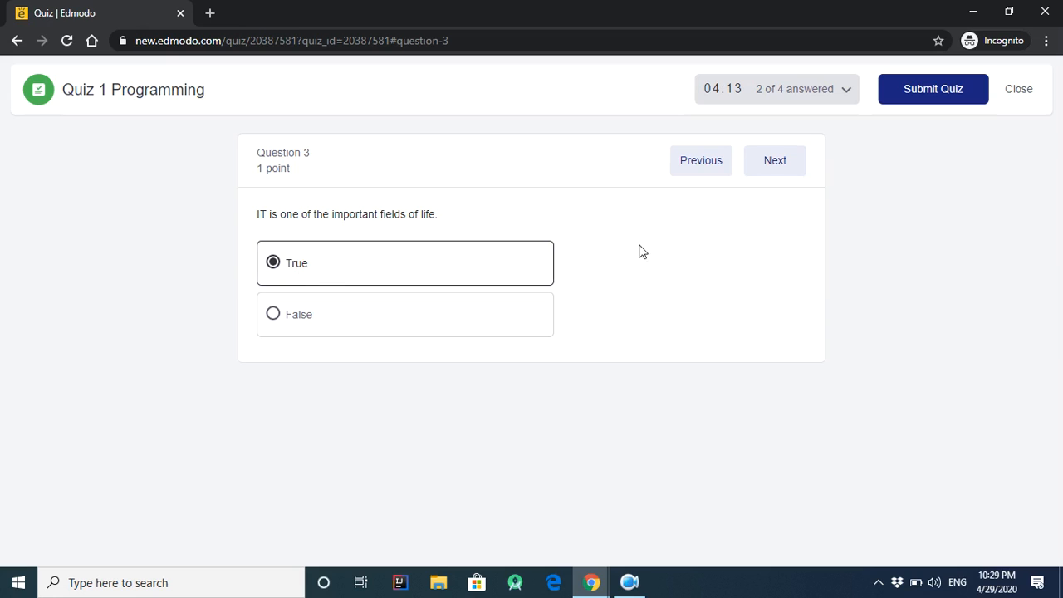
left_click(763, 171)
- Fill in the blanks of question 4 with "account", "share" and "Messages"
left_click(387, 249)
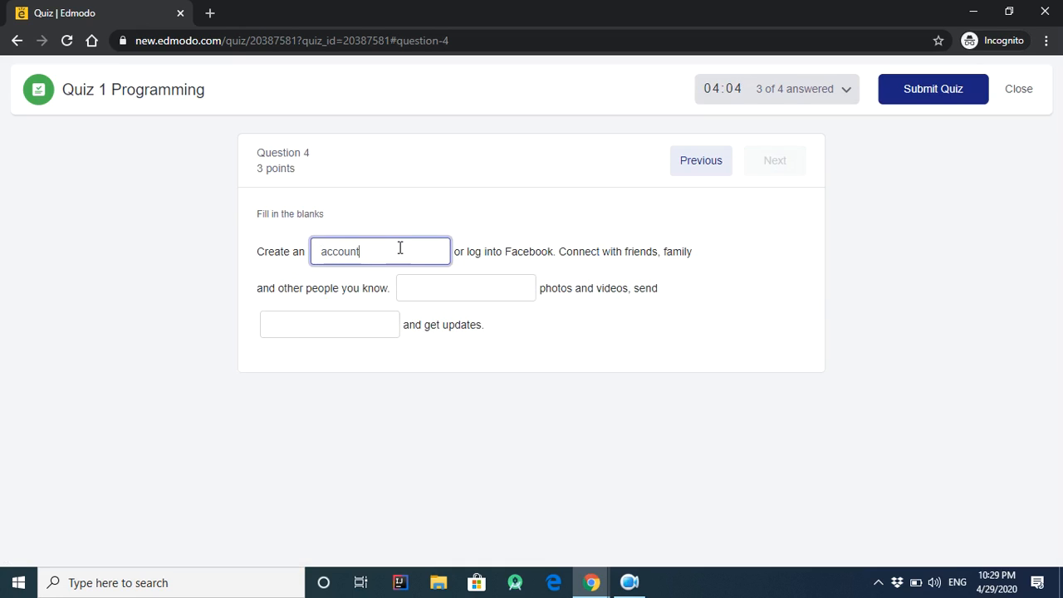
left_click(466, 287)
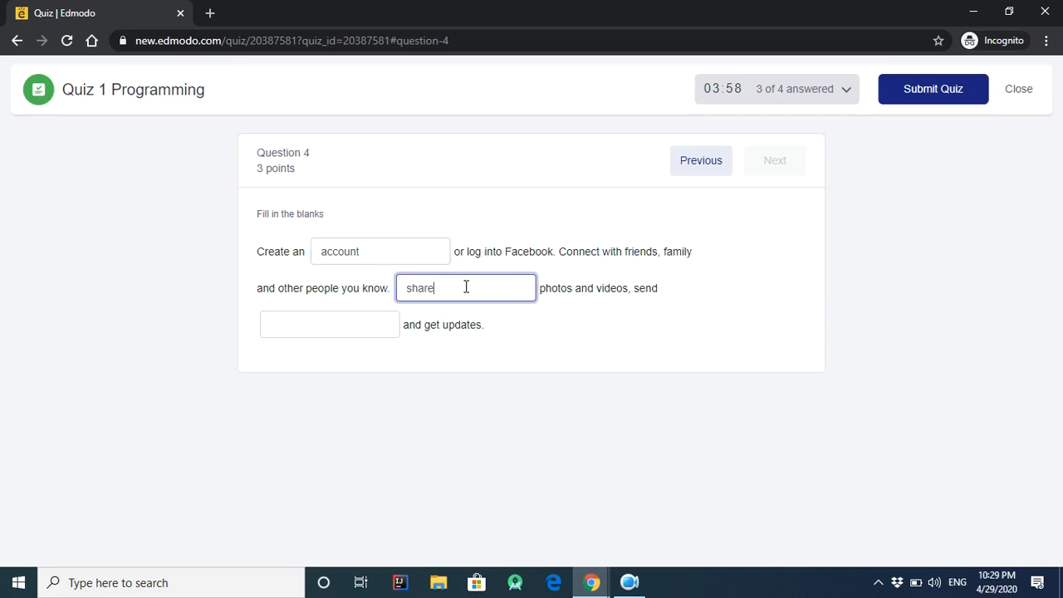
left_click(392, 323)
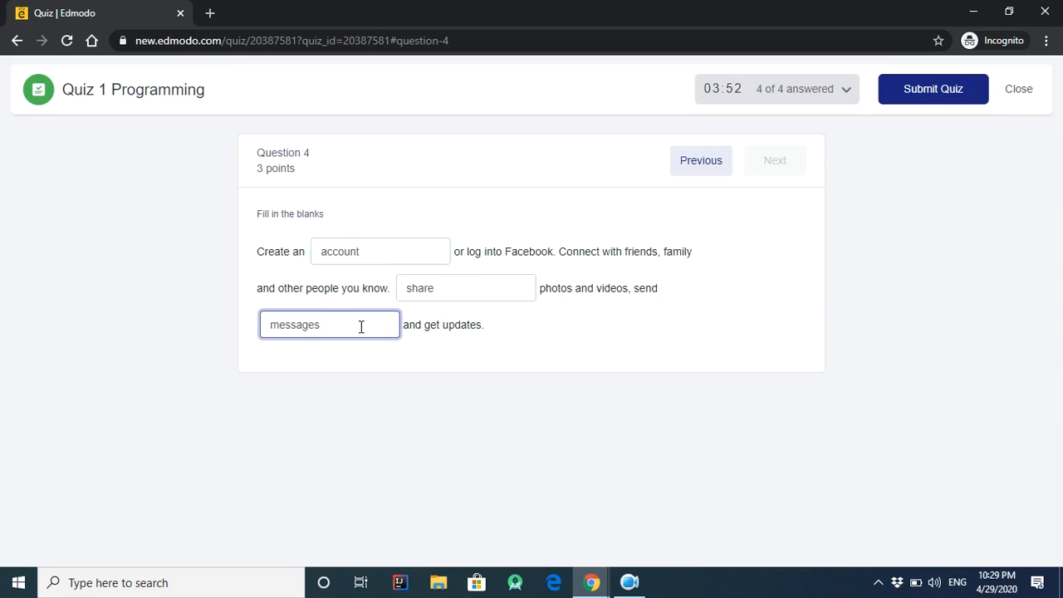
left_click_drag(281, 327, 268, 325)
type("M")
left_click(664, 363)
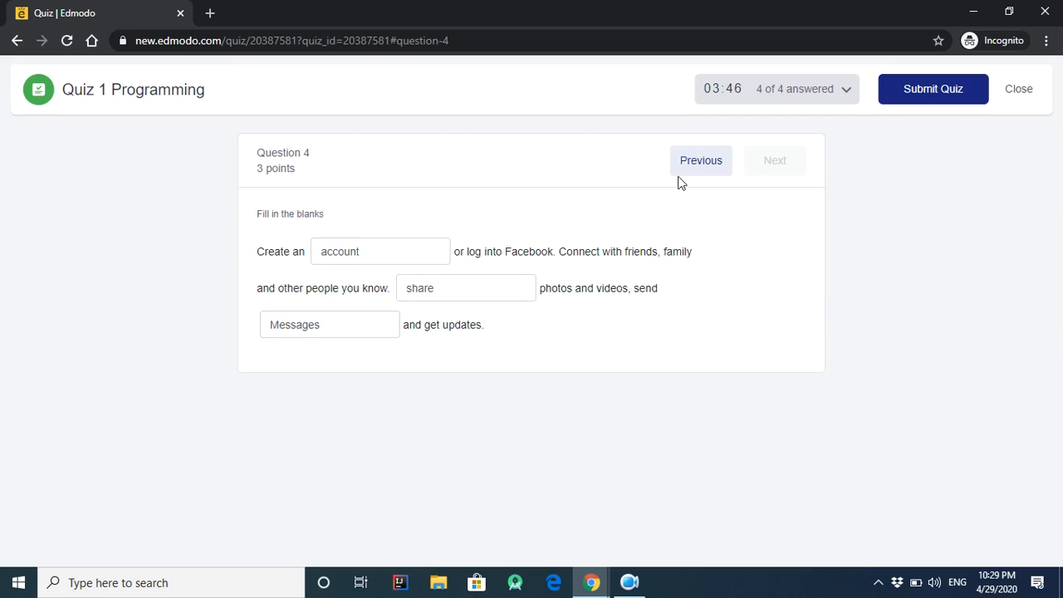
- Glance back at the previous question, return to question 4, and submit the completed quiz
left_click(703, 159)
left_click(775, 171)
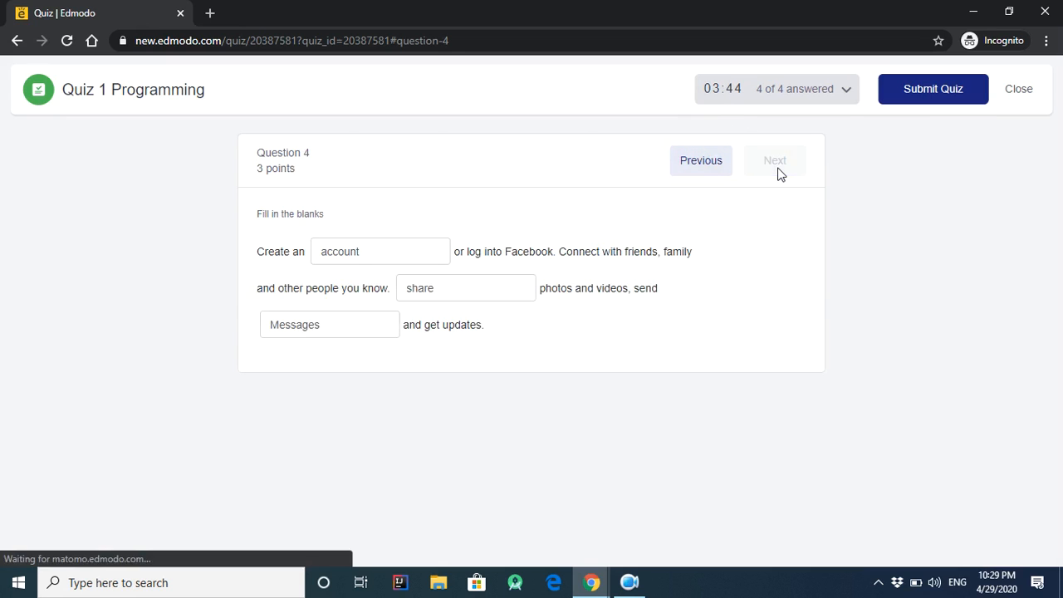
left_click(930, 98)
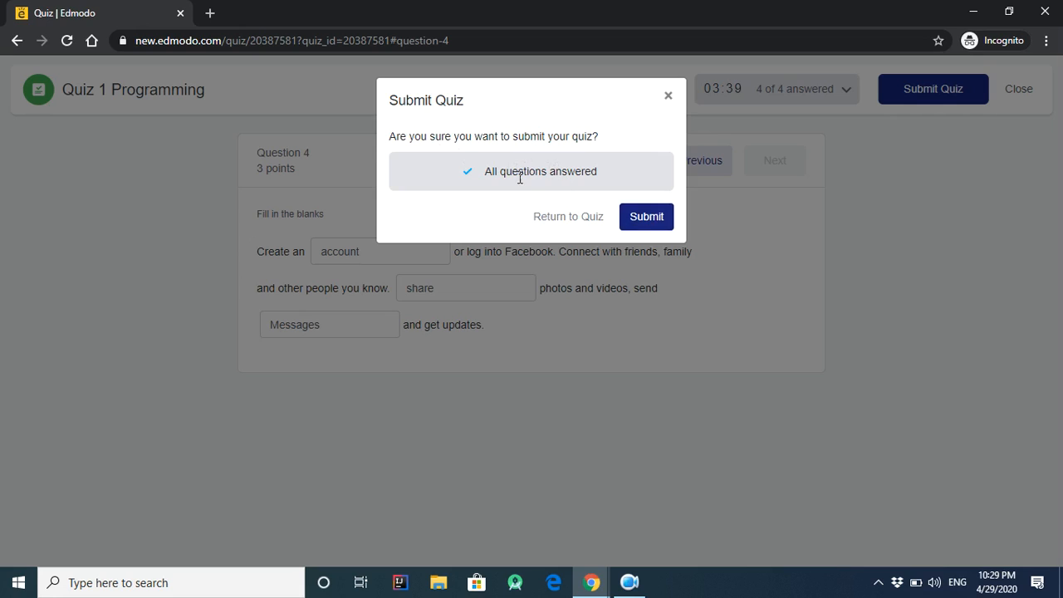
left_click(644, 226)
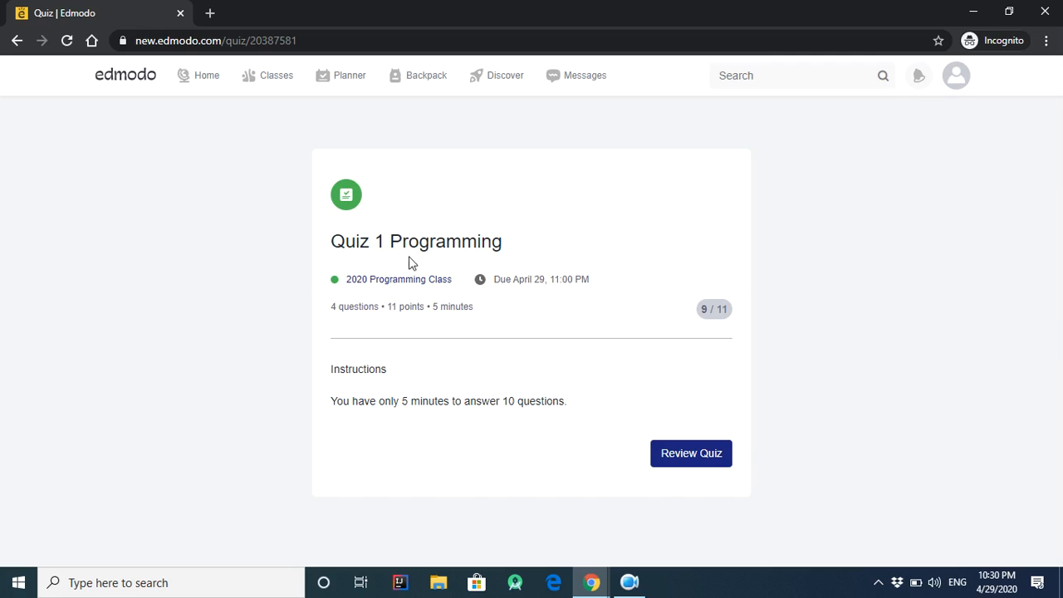
- Review the graded answers to all four questions of the submitted quiz, then close the review
left_click(715, 459)
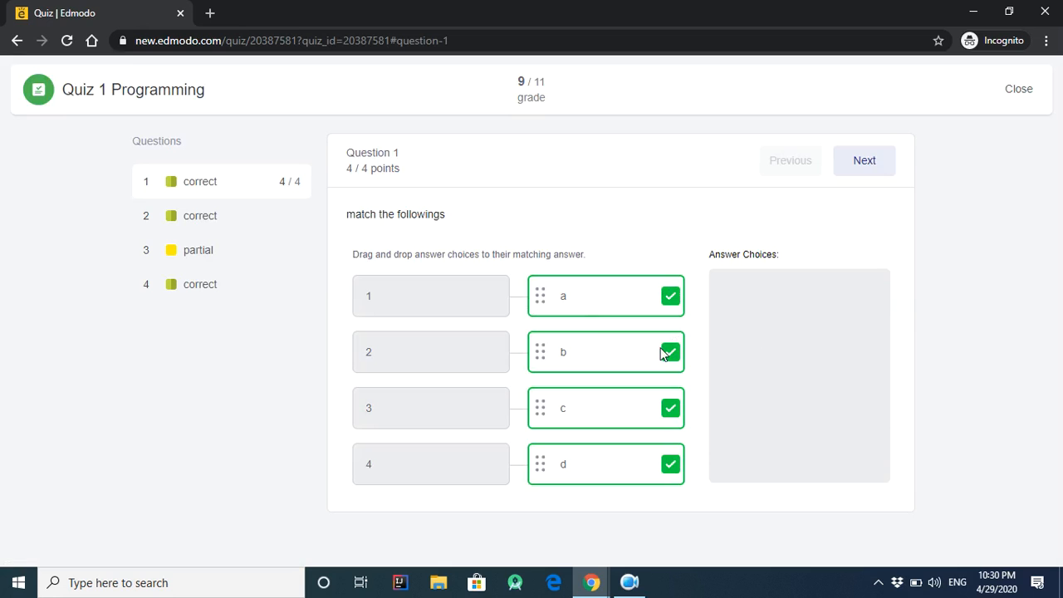
left_click(870, 163)
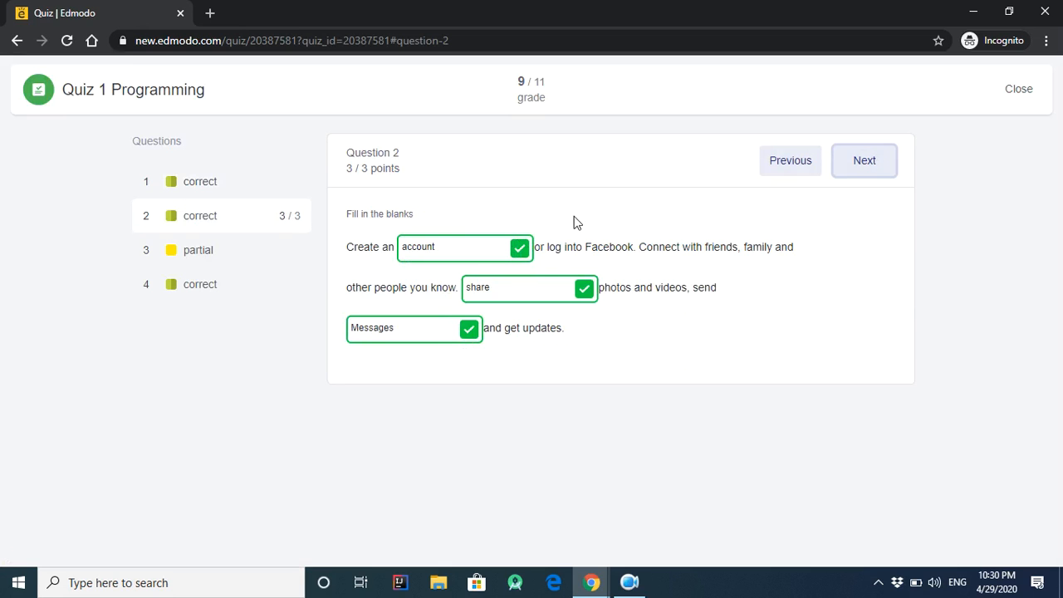
left_click(866, 167)
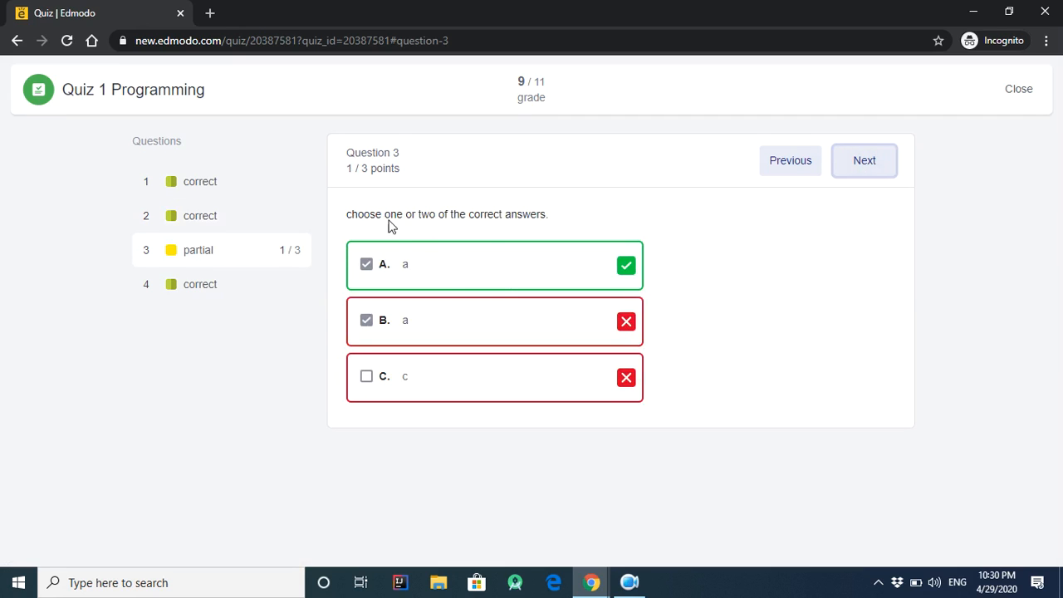
left_click(885, 164)
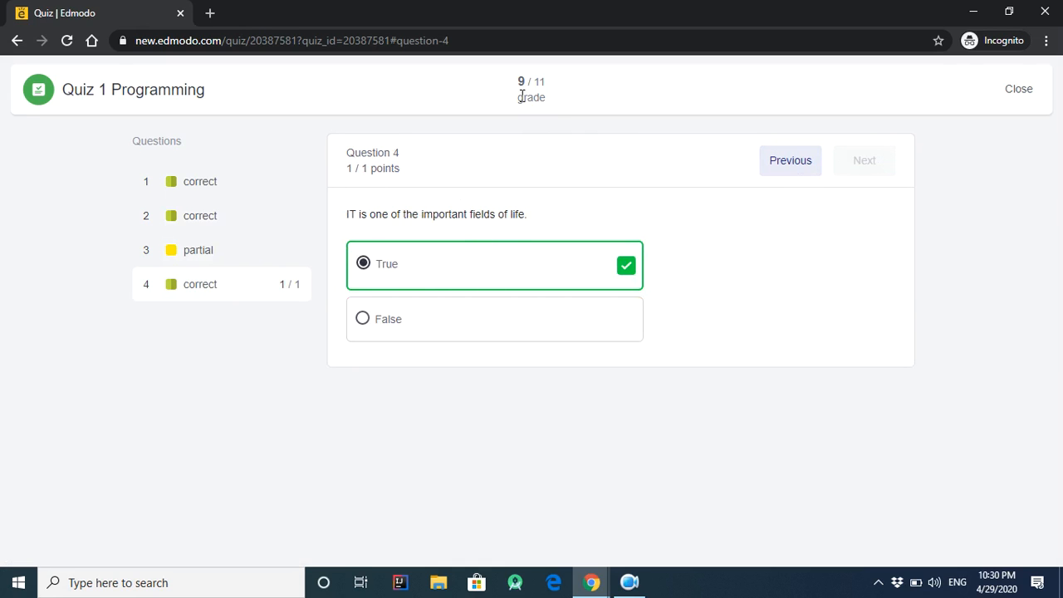
left_click(784, 166)
double_click(783, 166)
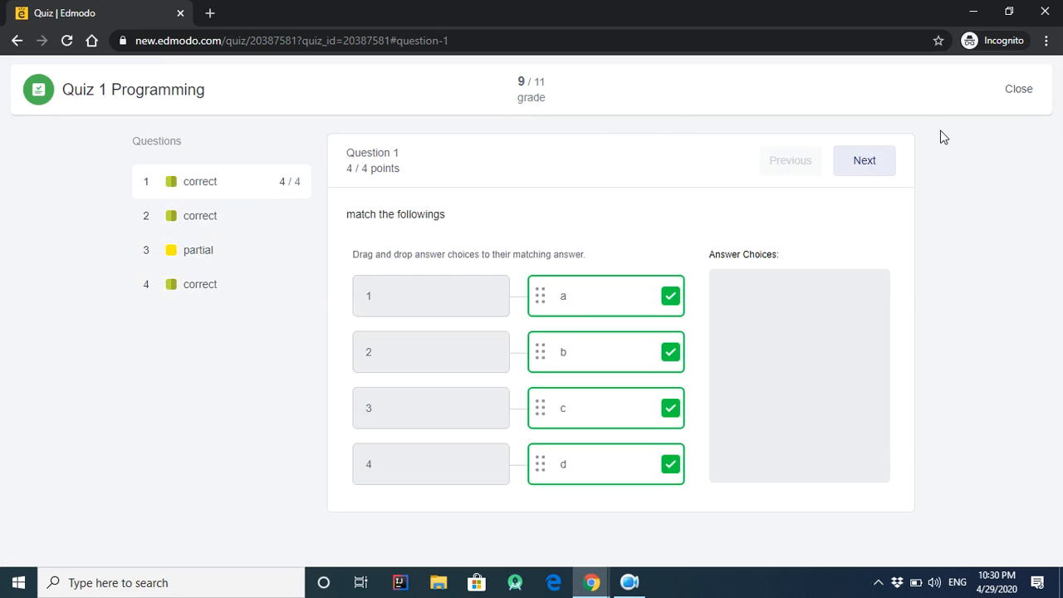
left_click(1018, 91)
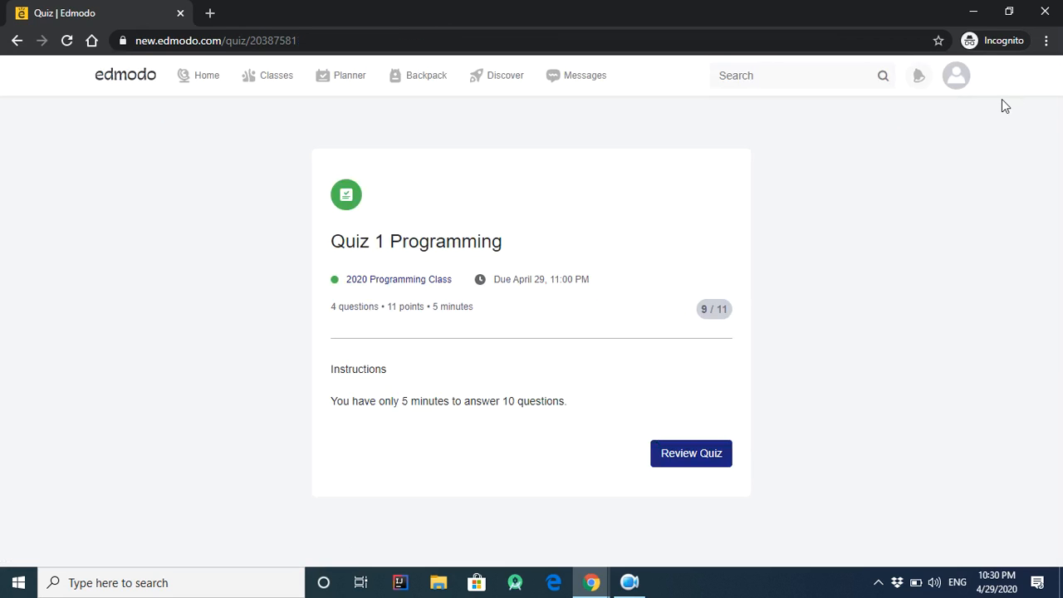
- Switch to the teacher's browser window, reload the 2020 Programming Class page, and open the submissions of Quiz 1 Programming
mouse_move(593, 583)
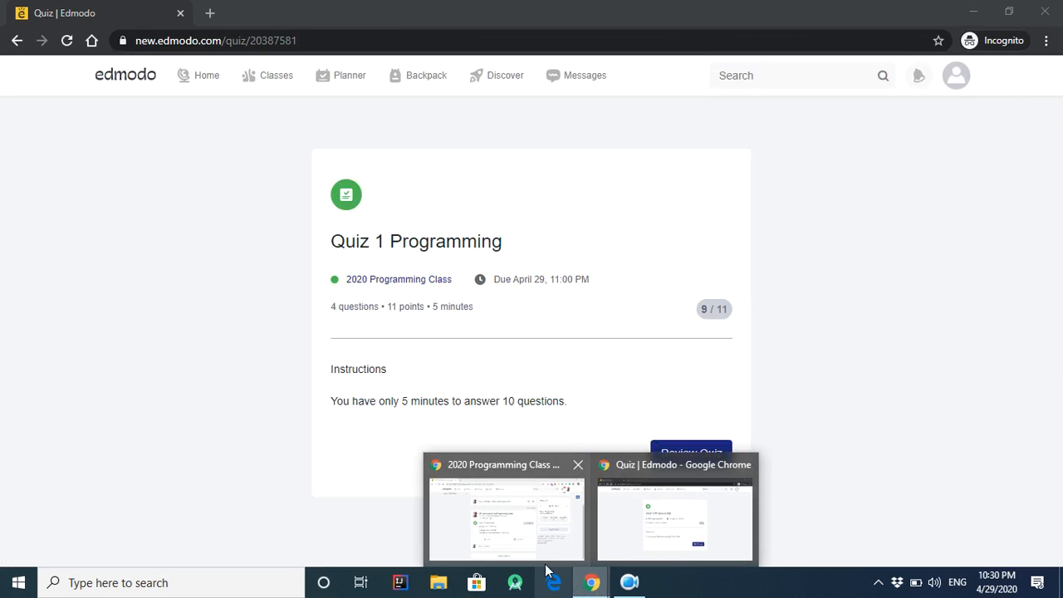
left_click(487, 537)
scroll(640, 404, "up", 1)
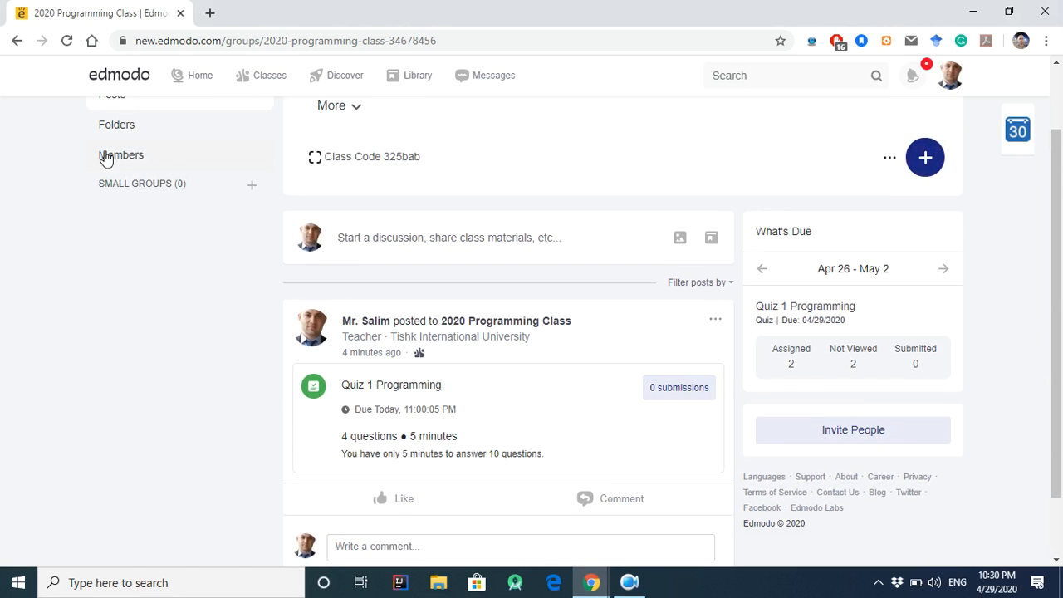
scroll(102, 157, "up", 1)
left_click(67, 40)
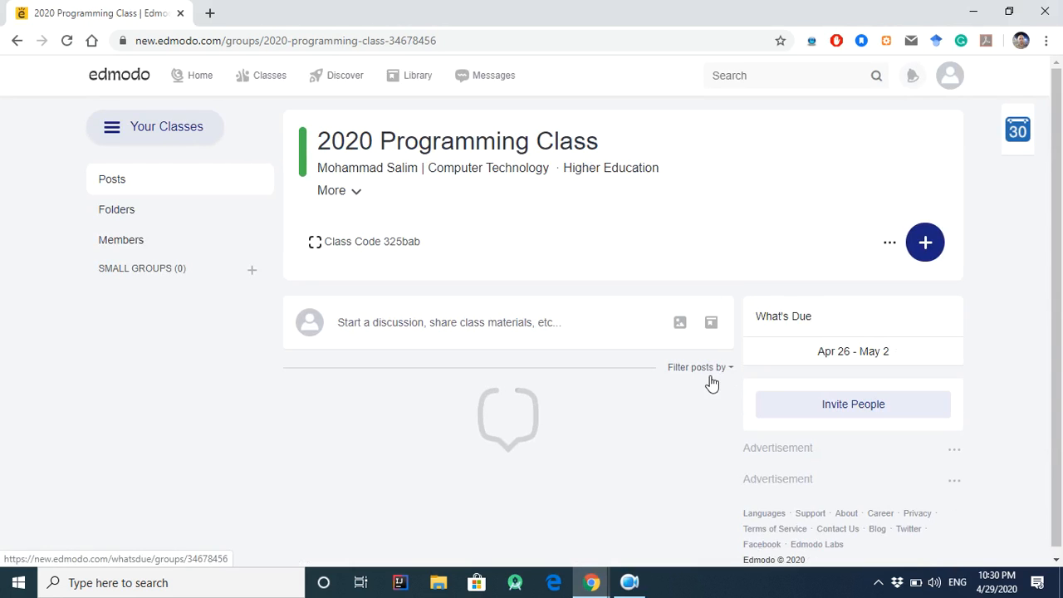
scroll(632, 388, "down", 3)
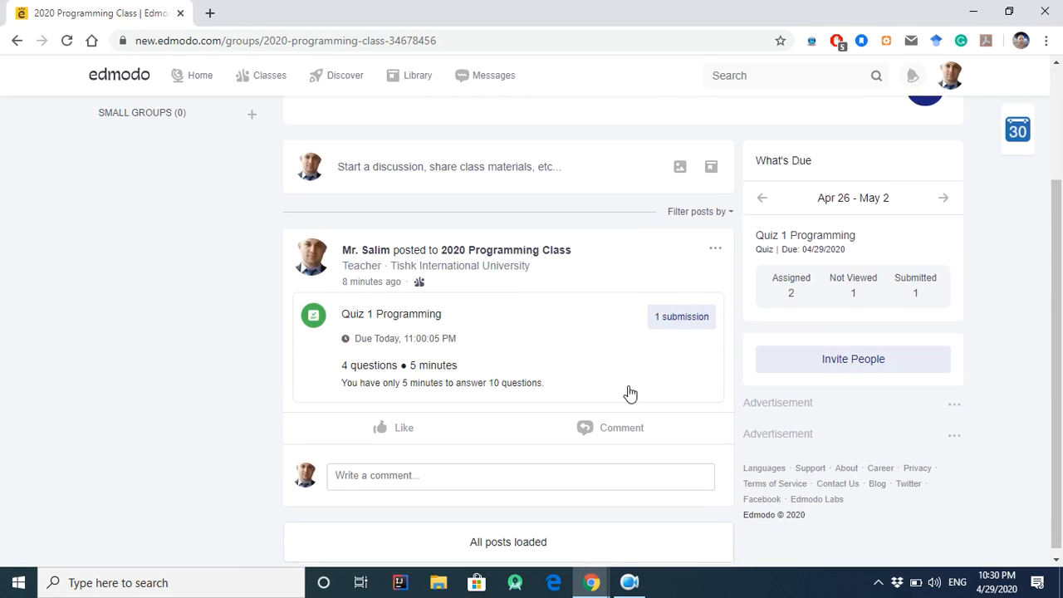
left_click(670, 325)
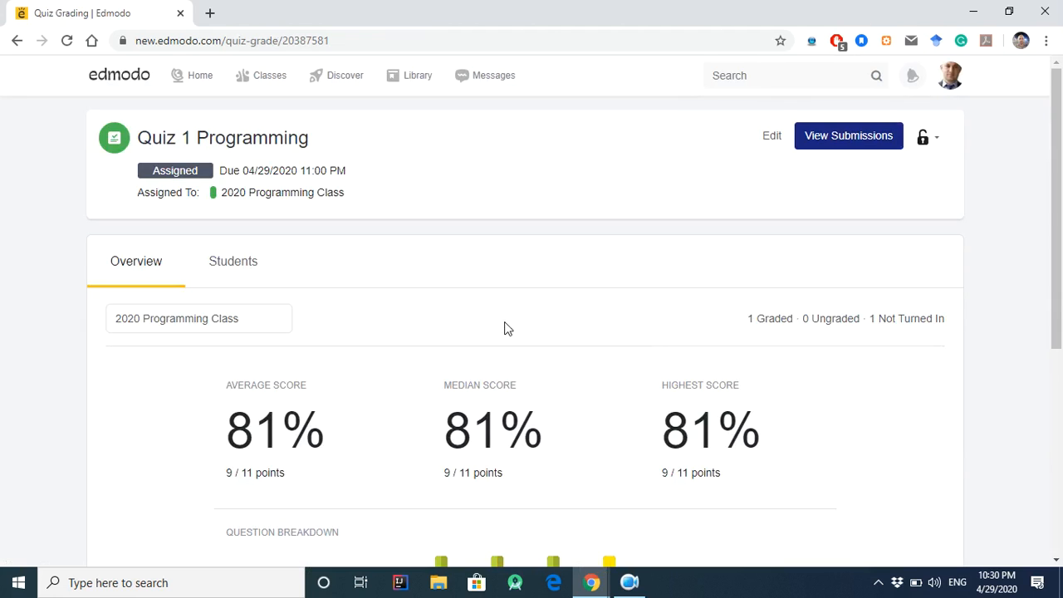
- Examine the quiz overview's average, median and highest scores, the question breakdown chart and the score distribution
scroll(511, 299, "down", 1)
scroll(513, 287, "down", 1)
scroll(423, 299, "up", 2)
scroll(493, 400, "down", 2)
scroll(593, 454, "down", 3)
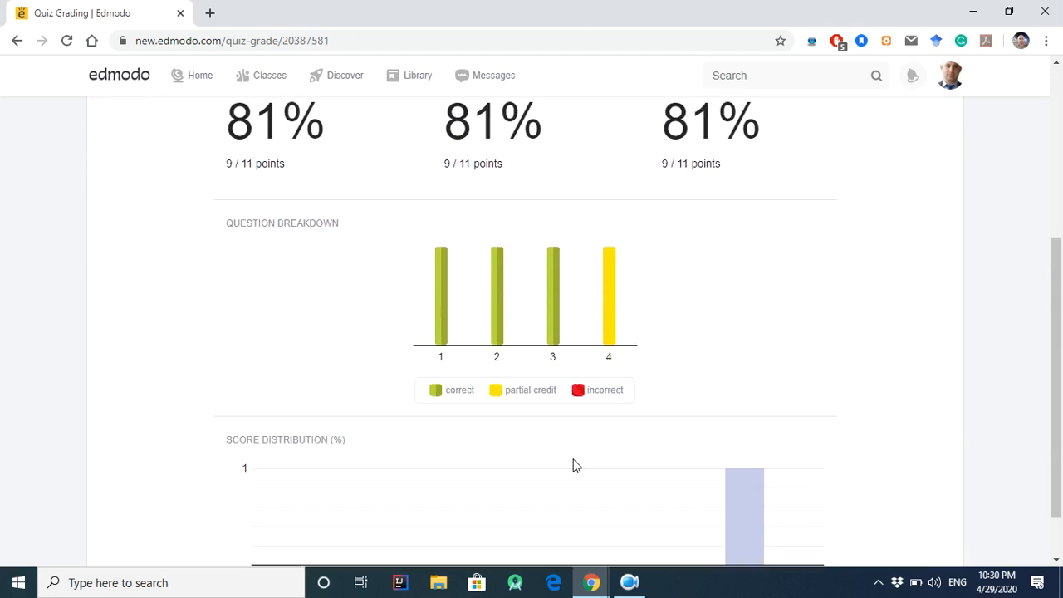
scroll(540, 399, "up", 2)
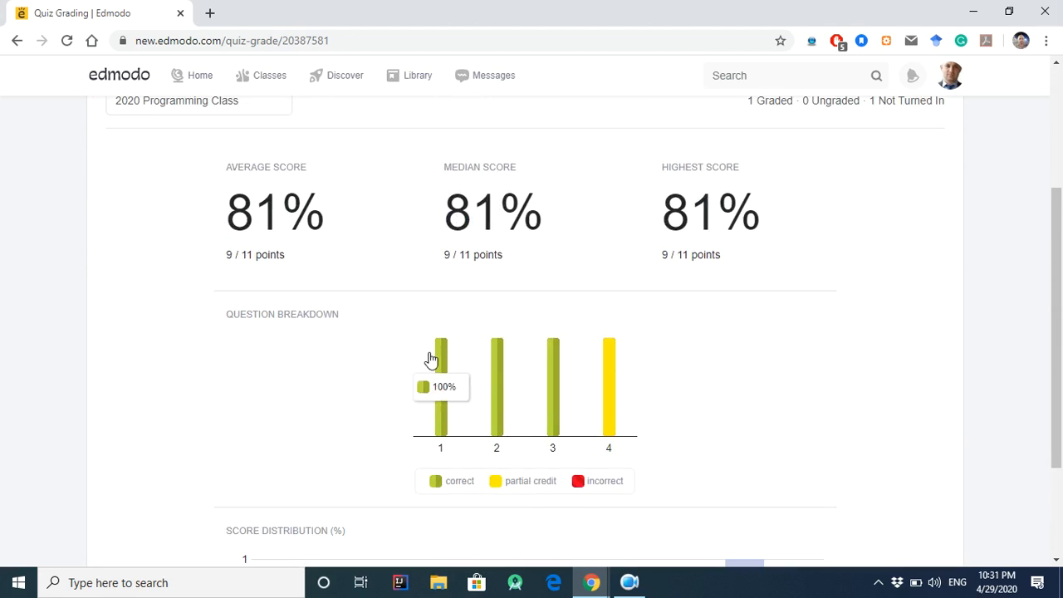
scroll(484, 357, "up", 1)
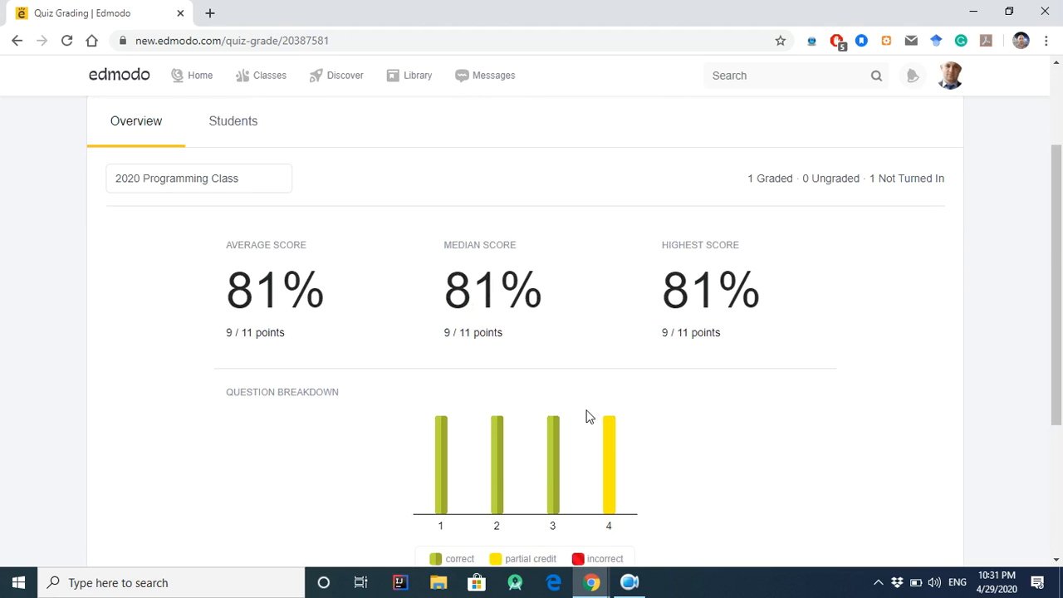
scroll(860, 381, "down", 1)
mouse_move(576, 401)
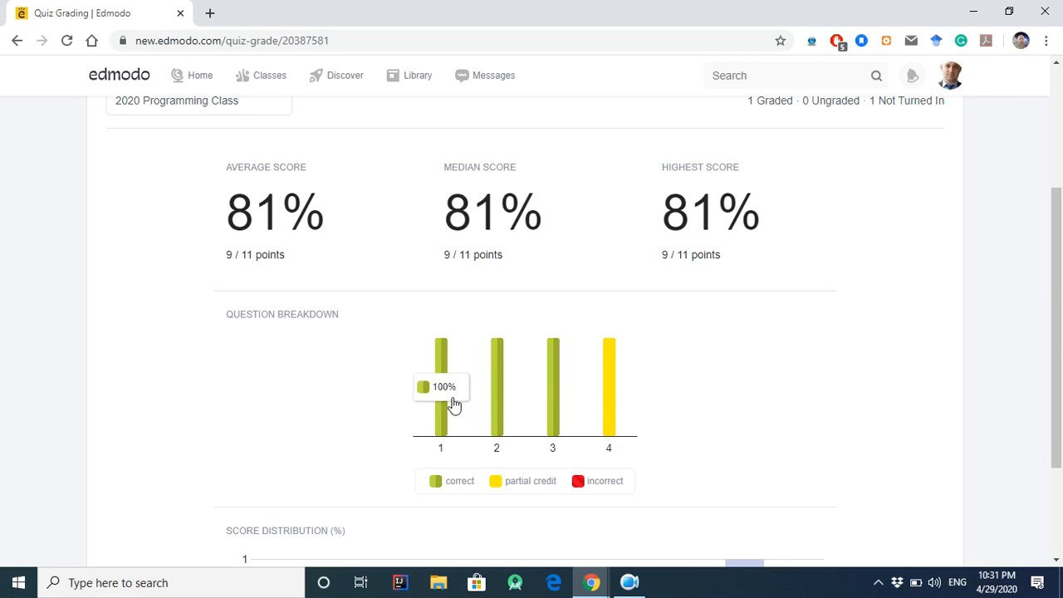
mouse_move(584, 421)
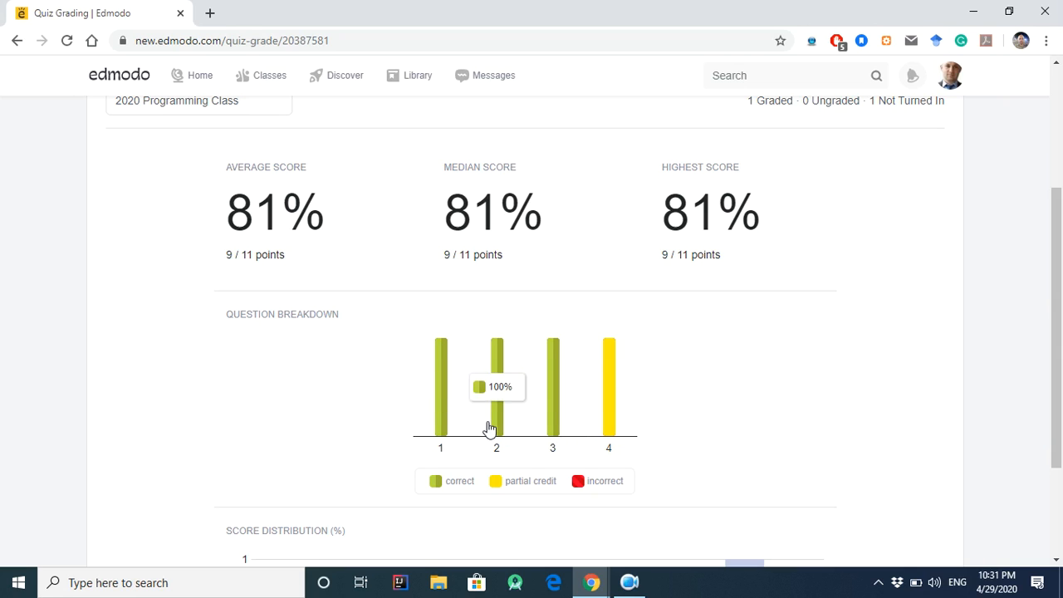
mouse_move(436, 417)
scroll(658, 375, "up", 1)
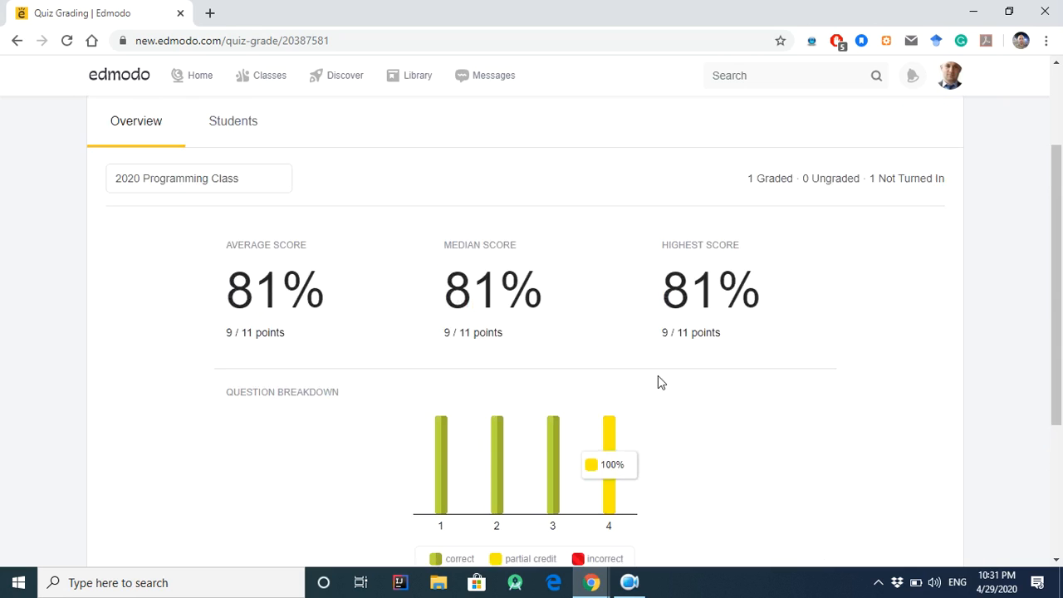
scroll(759, 327, "down", 3)
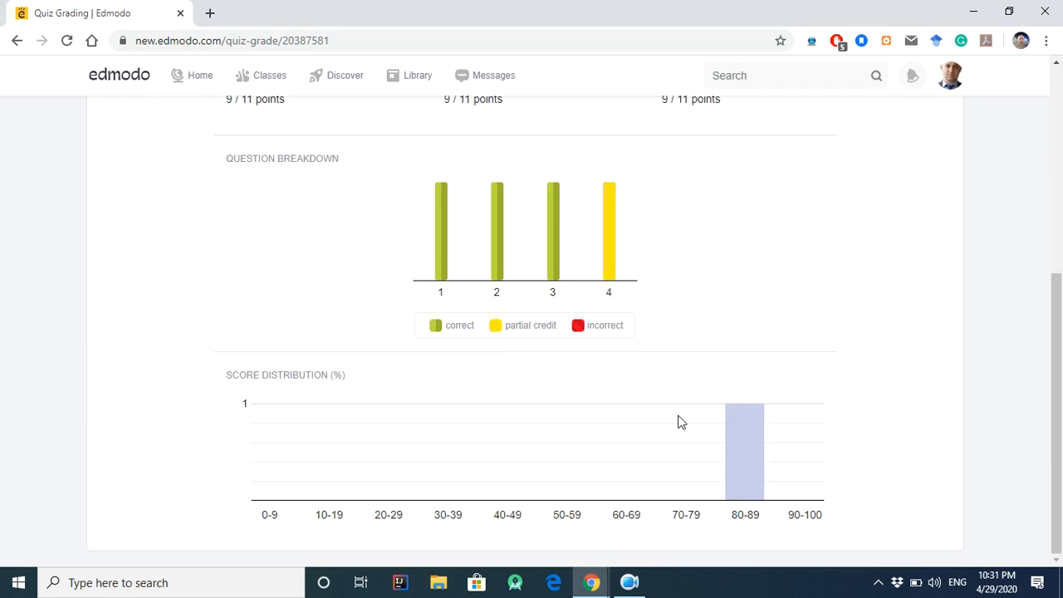
scroll(681, 420, "up", 3)
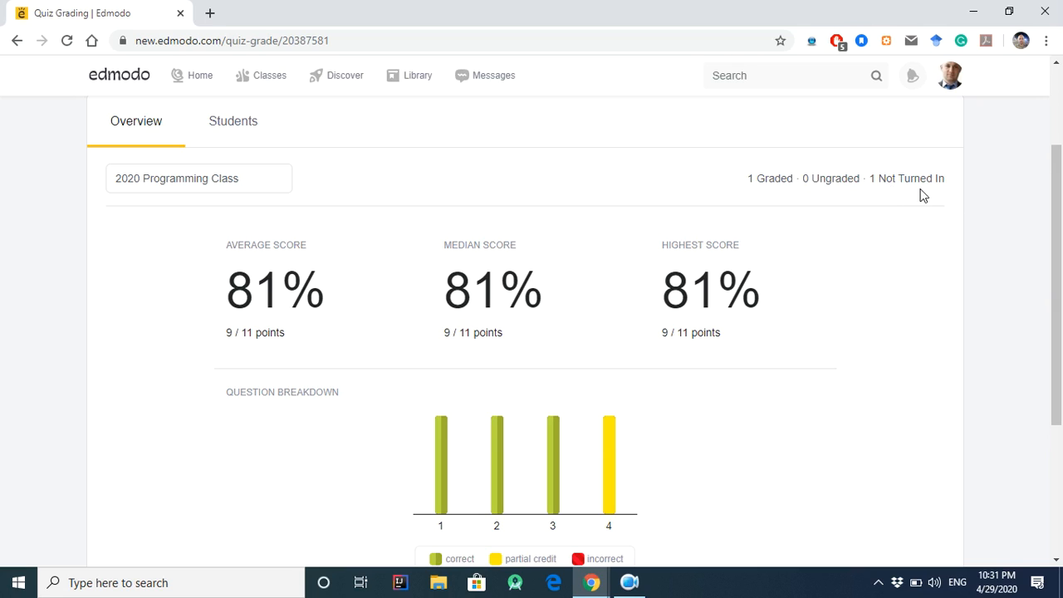
- Open the graded student's submission from the quiz's student list and place the cursor in question 1's comment field
left_click(237, 140)
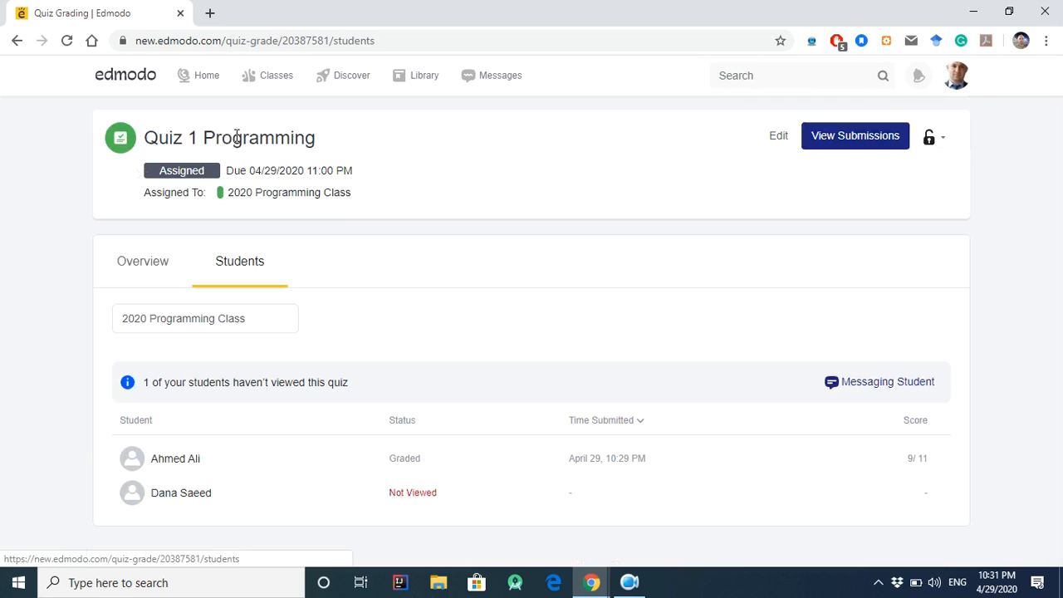
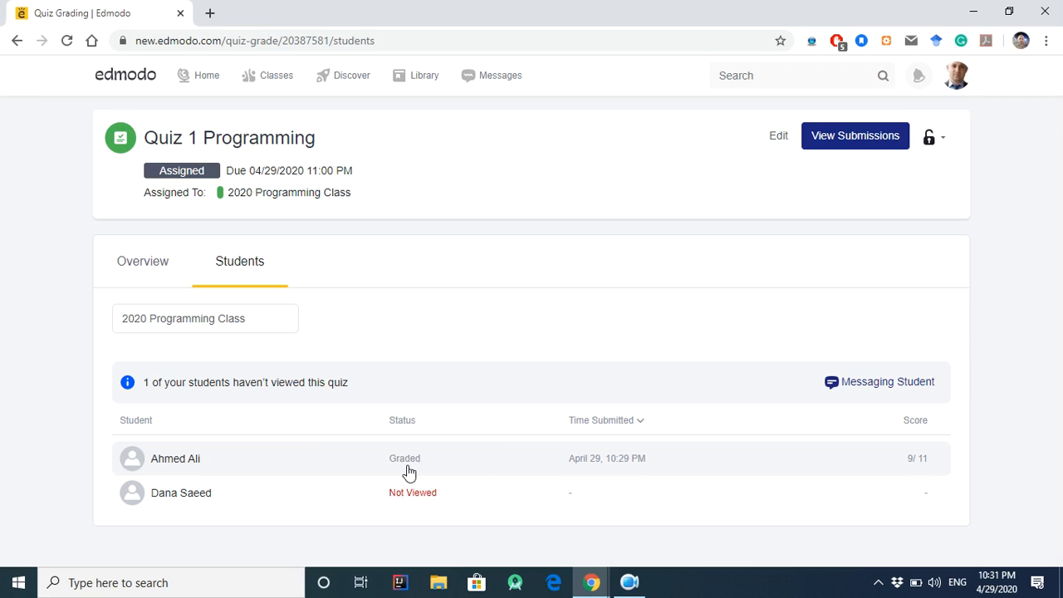
left_click(240, 464)
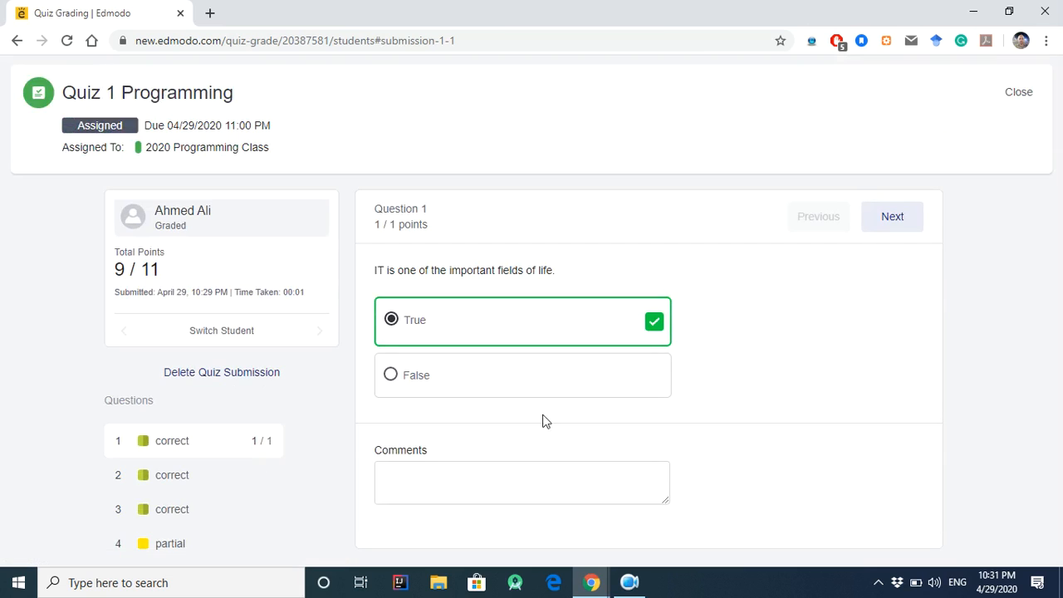
left_click(448, 489)
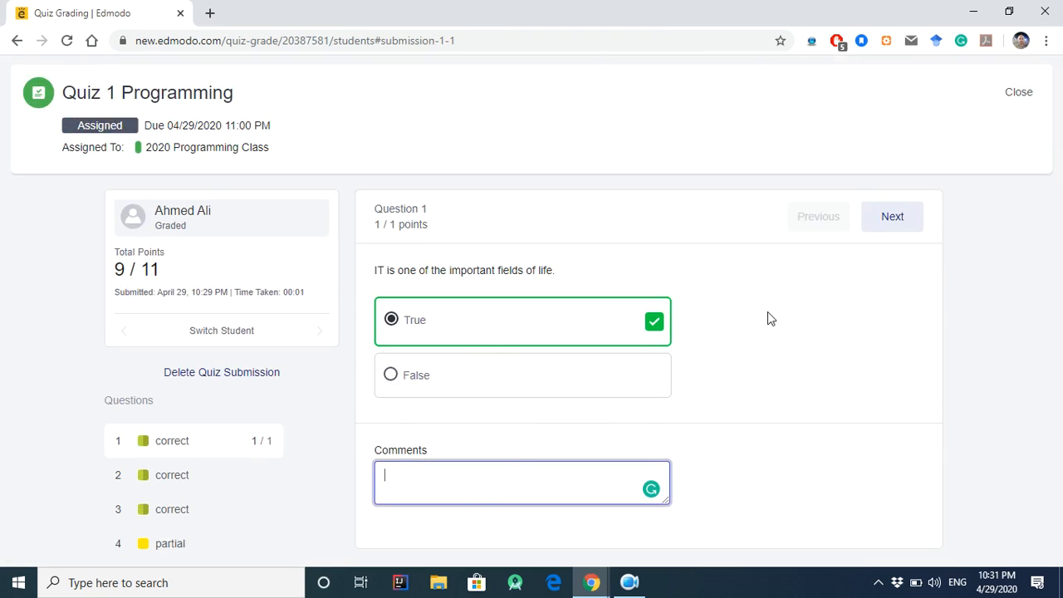
- Page back and forth through the student's graded answers, ending on question 4
left_click(888, 221)
left_click(892, 222)
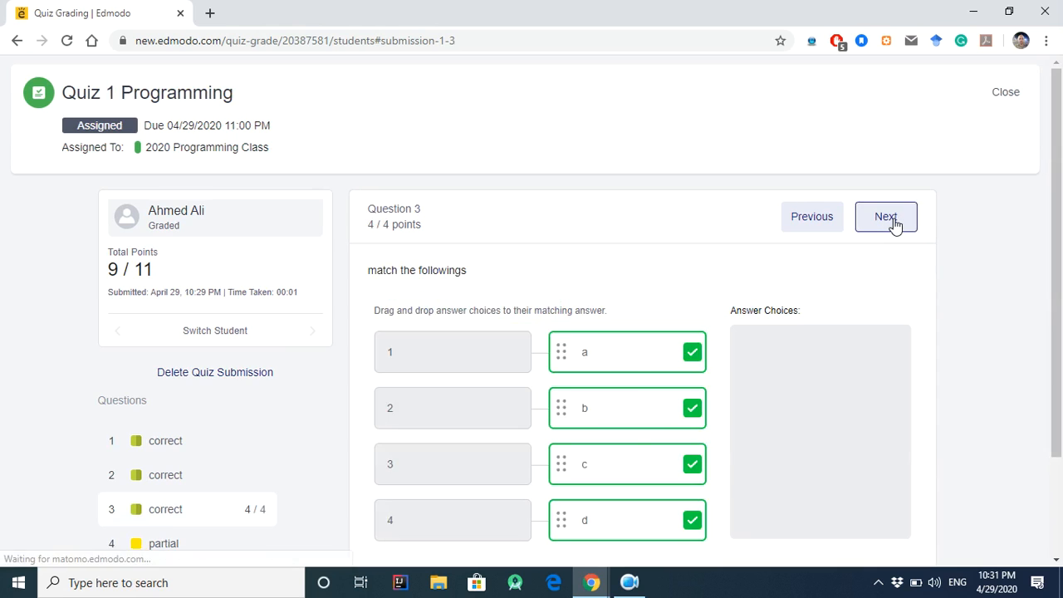
left_click(894, 223)
left_click(814, 226)
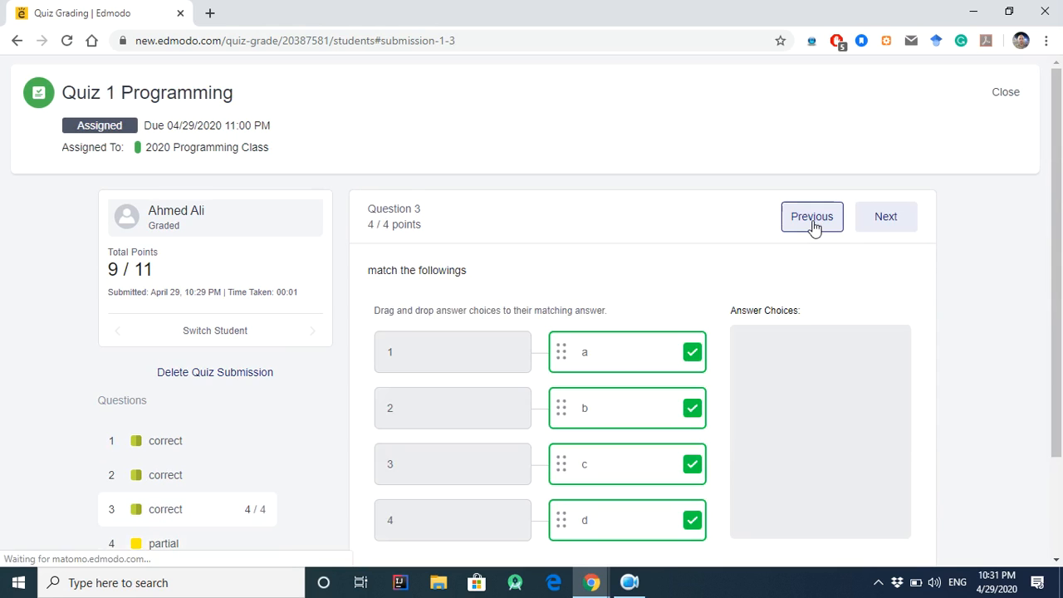
left_click(814, 226)
left_click(816, 224)
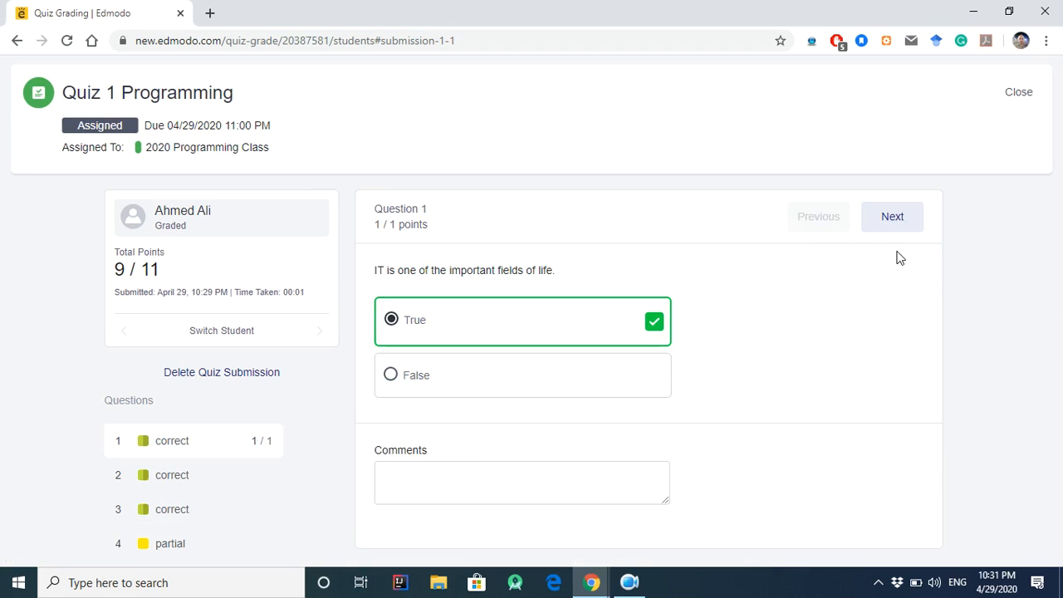
left_click(896, 221)
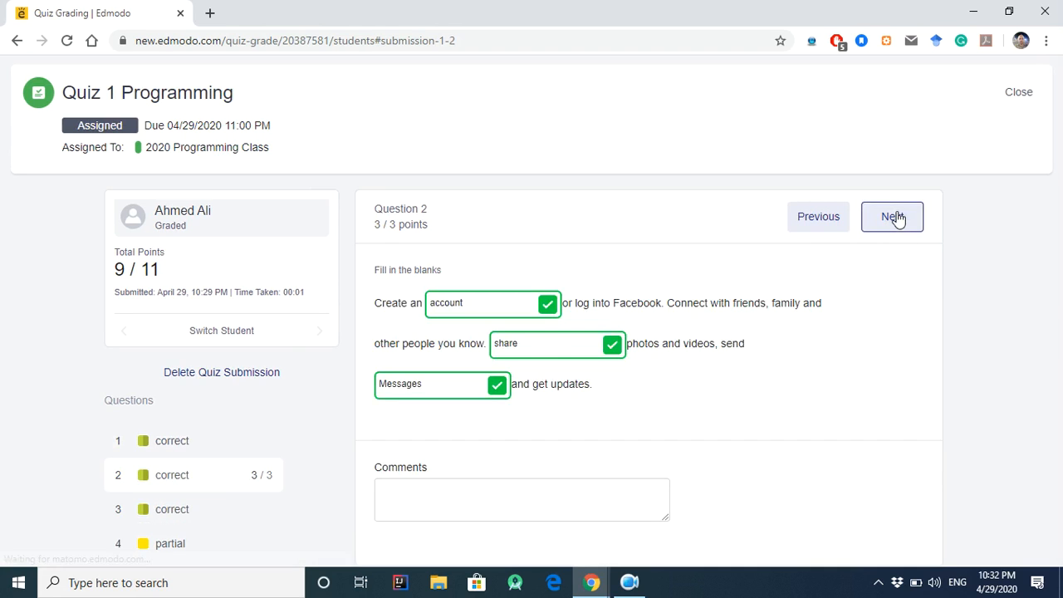
left_click(898, 218)
left_click(898, 217)
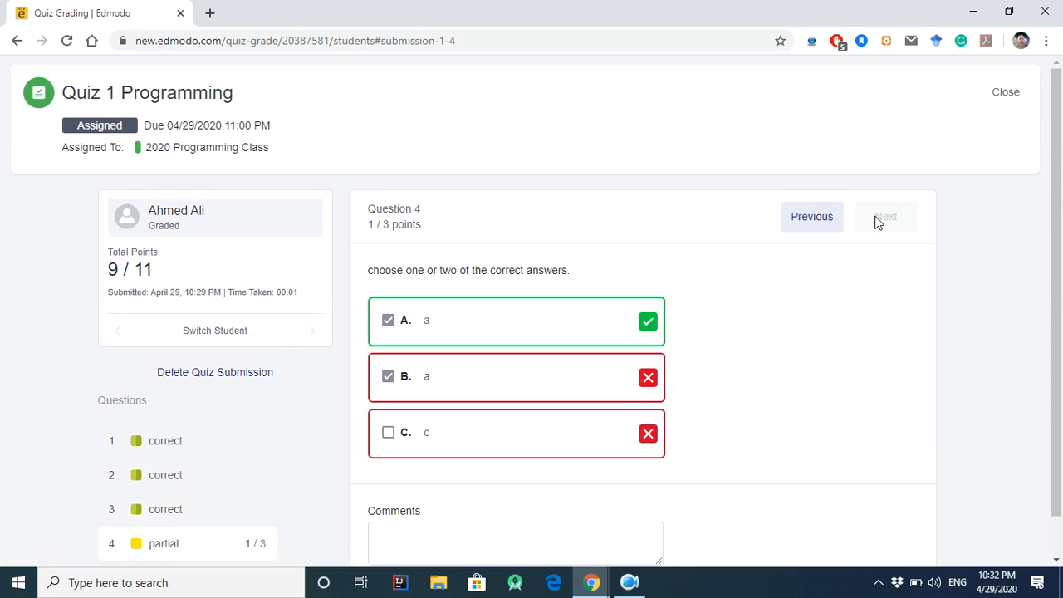
- Page back to the student's question 1 and check the comment fields of all four answers, ending on question 1
left_click(811, 217)
left_click(813, 218)
left_click(813, 218)
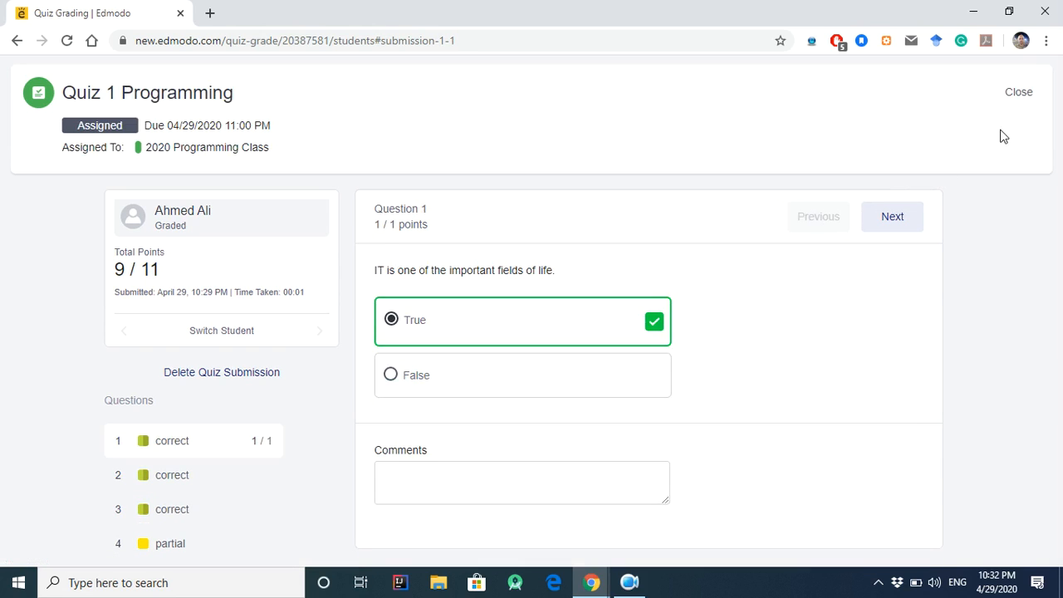
left_click(480, 493)
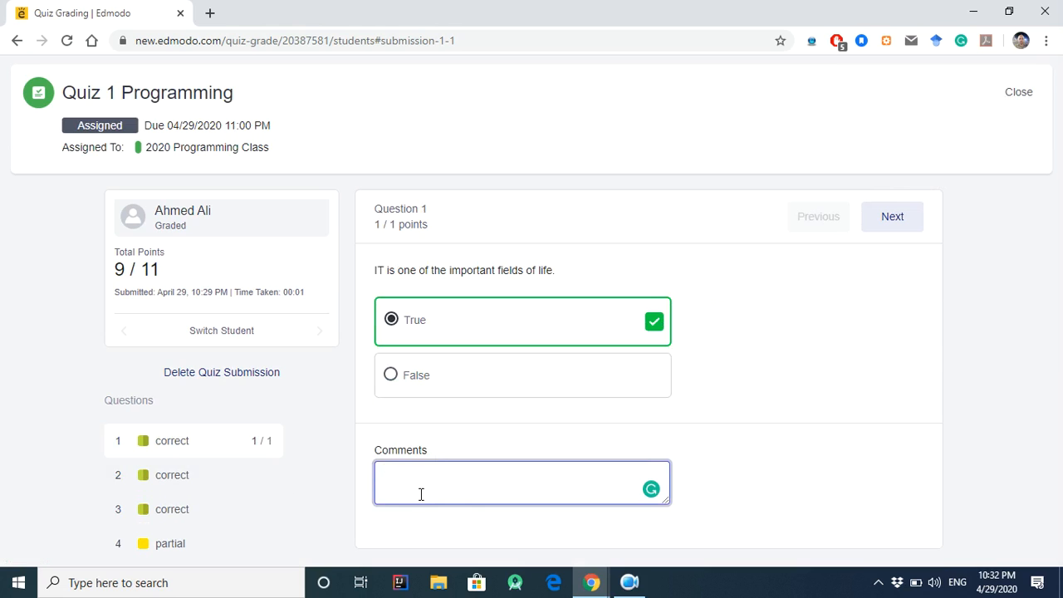
left_click(187, 481)
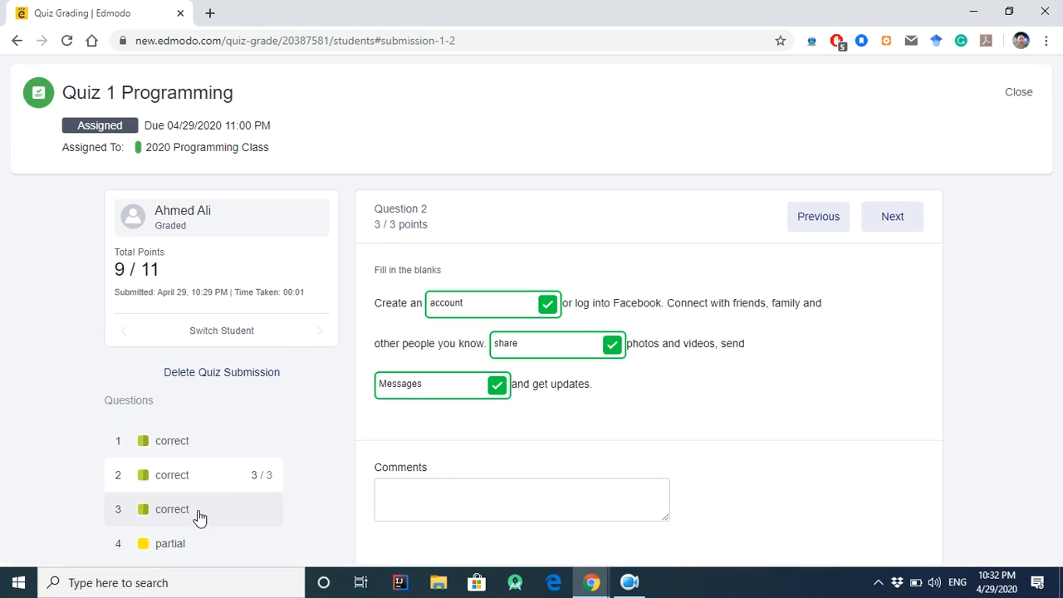
left_click(195, 513)
left_click(183, 542)
left_click(430, 542)
left_click(126, 447)
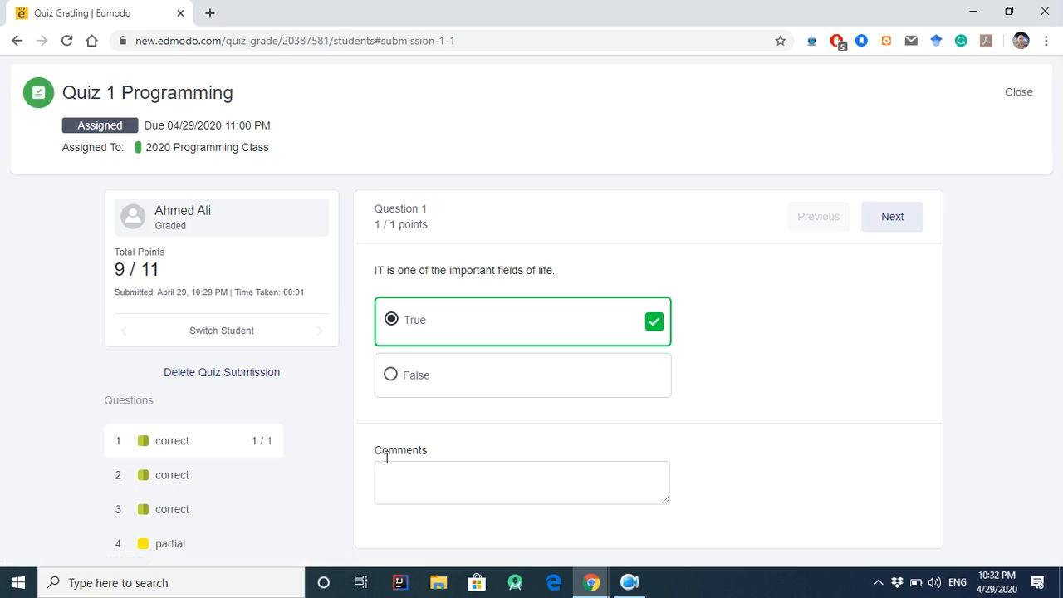
- Close the student's submission, examine the quiz's lock options from the overview, and return to the student list
left_click(1018, 93)
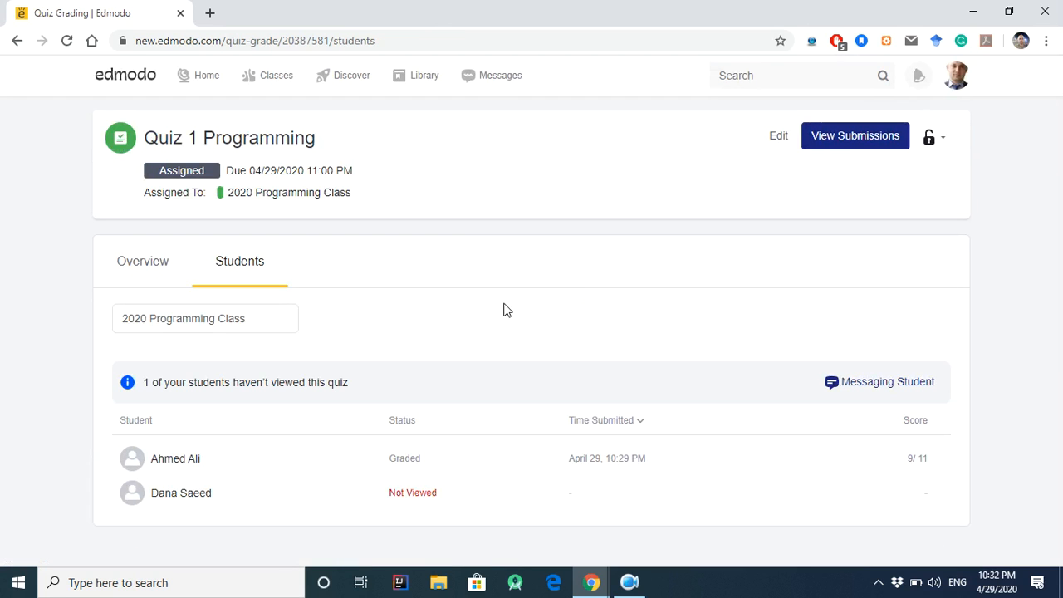
left_click(126, 270)
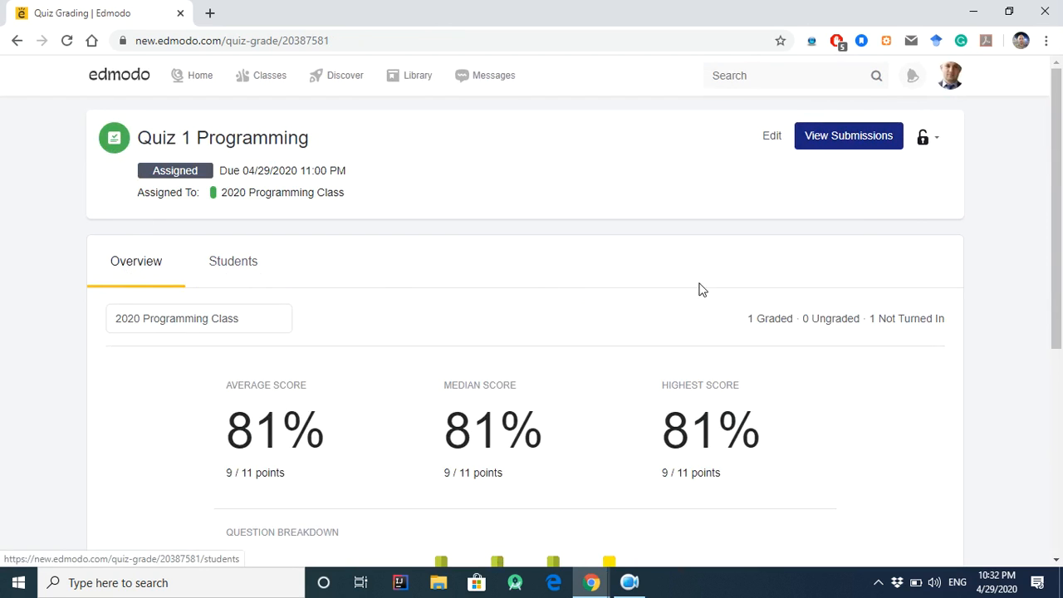
left_click(938, 146)
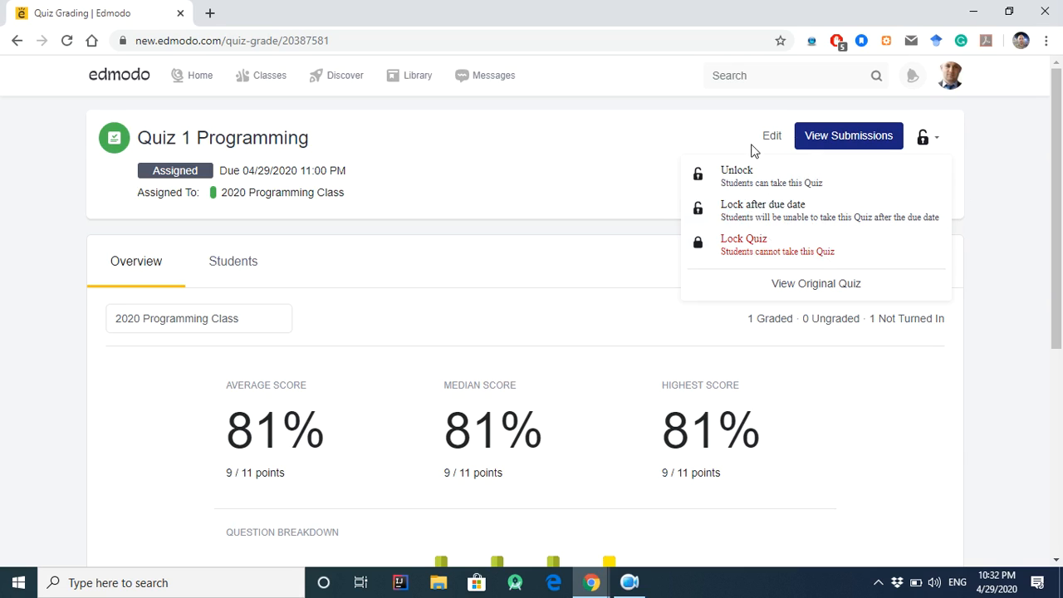
left_click(1038, 259)
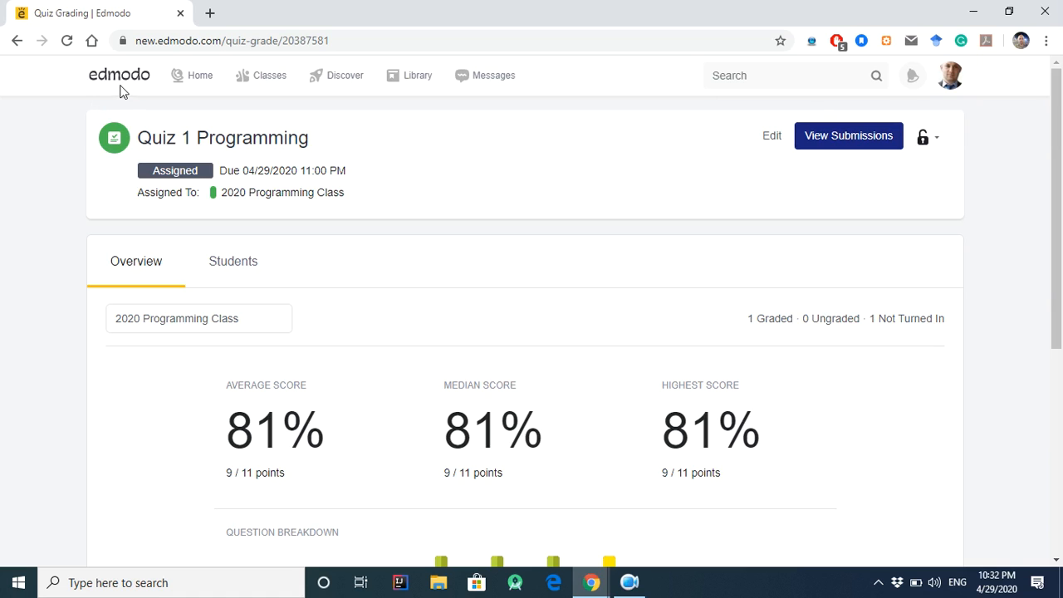
left_click(232, 264)
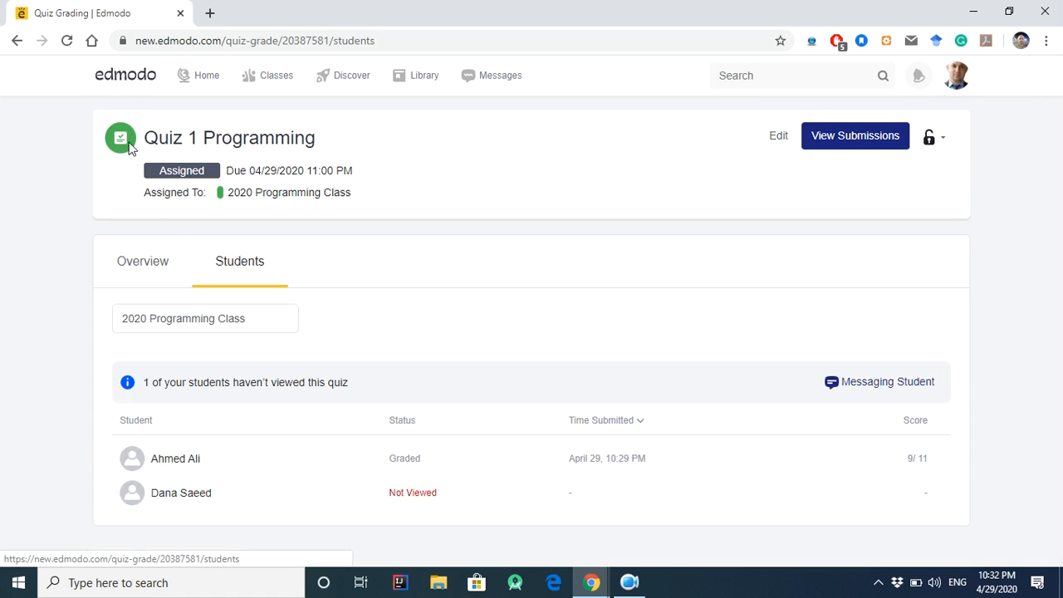
- Return to the Edmodo home page and open the teacher's account settings
left_click(135, 77)
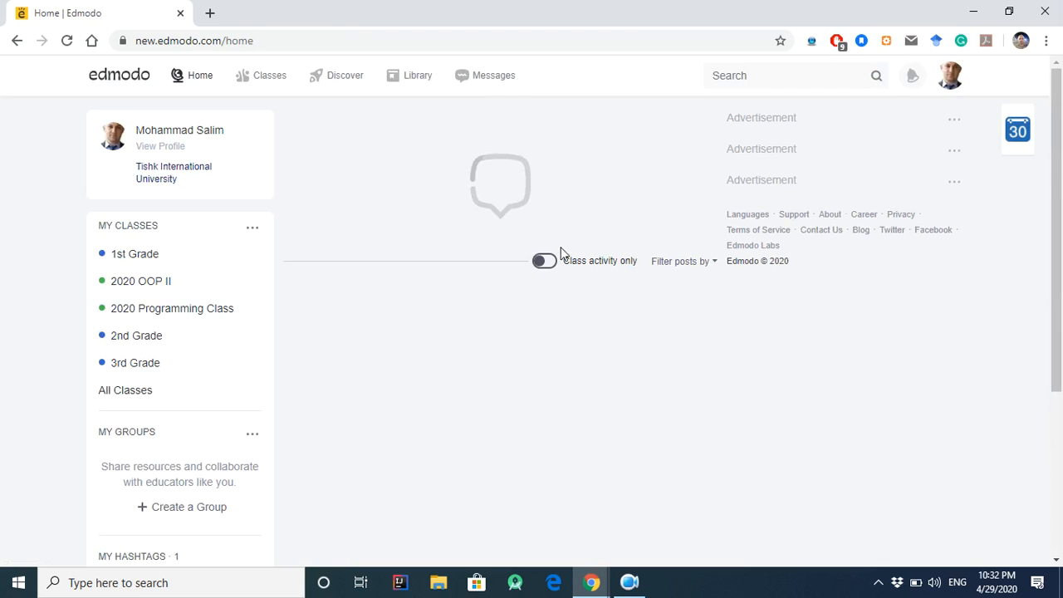
left_click(957, 87)
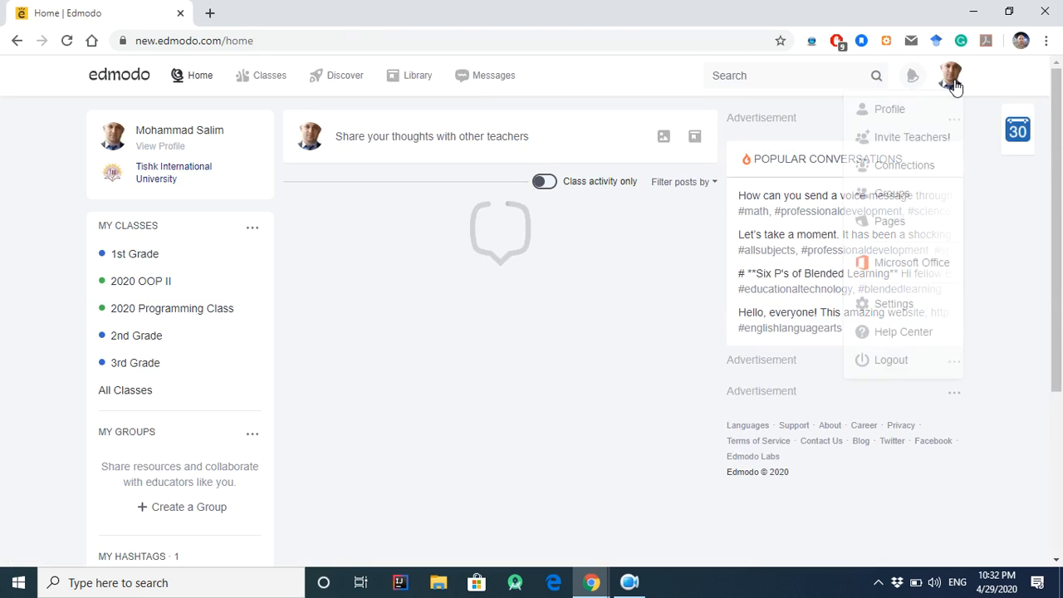
left_click(957, 86)
left_click(956, 87)
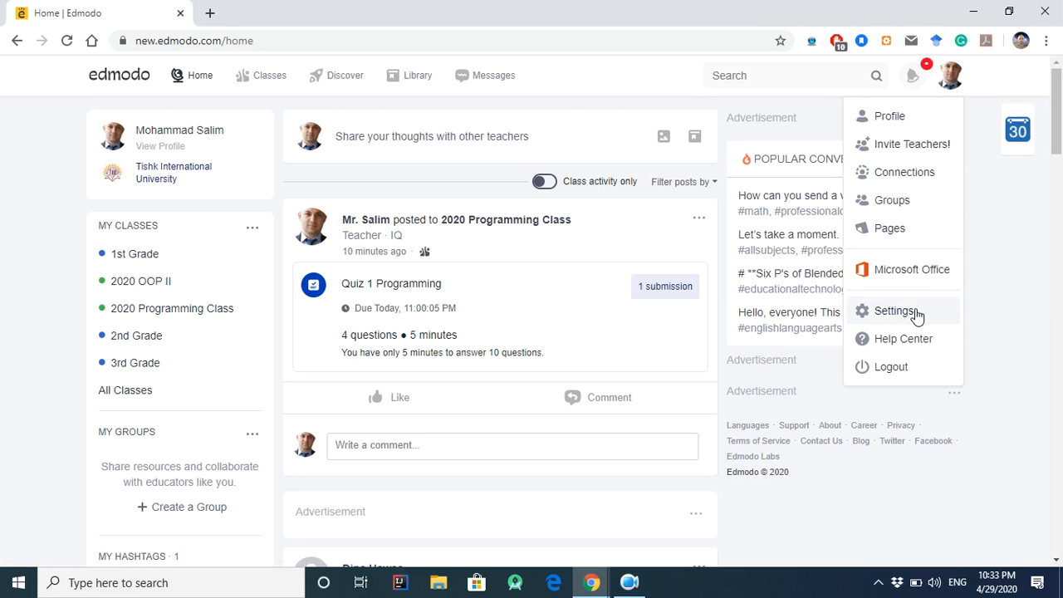
left_click(890, 312)
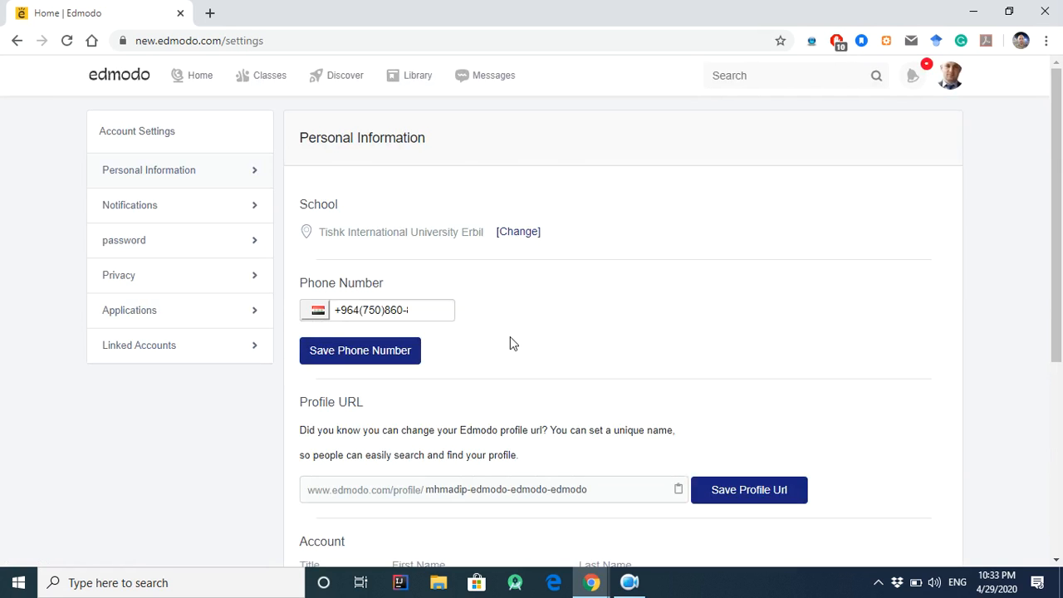
- Review the personal account details and the timezone choices, keeping Eastern African Time (GMT+3:00) selected
scroll(576, 327, "down", 4)
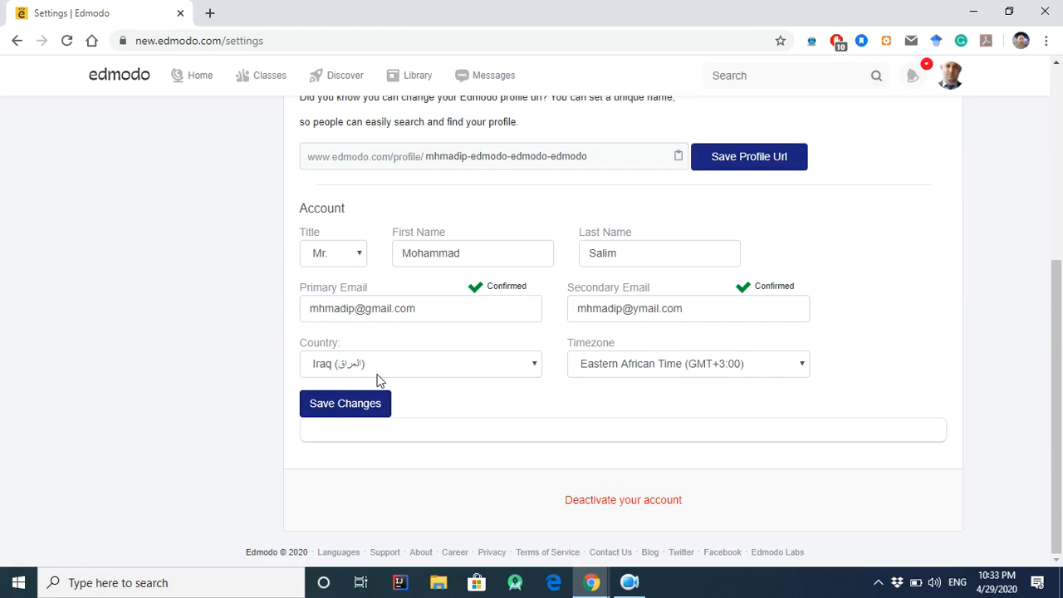
left_click(686, 378)
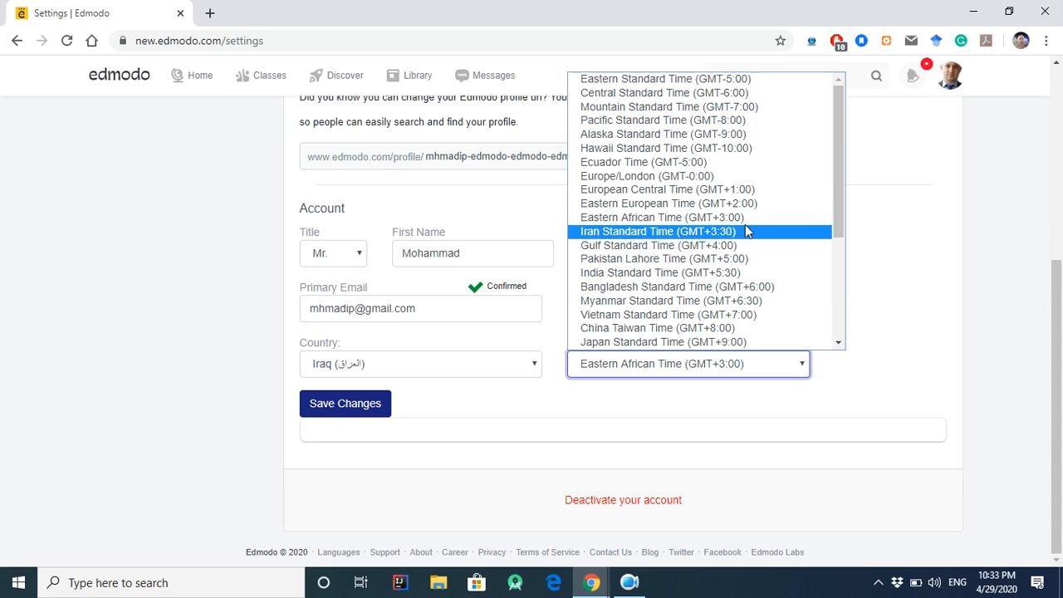
left_click(810, 217)
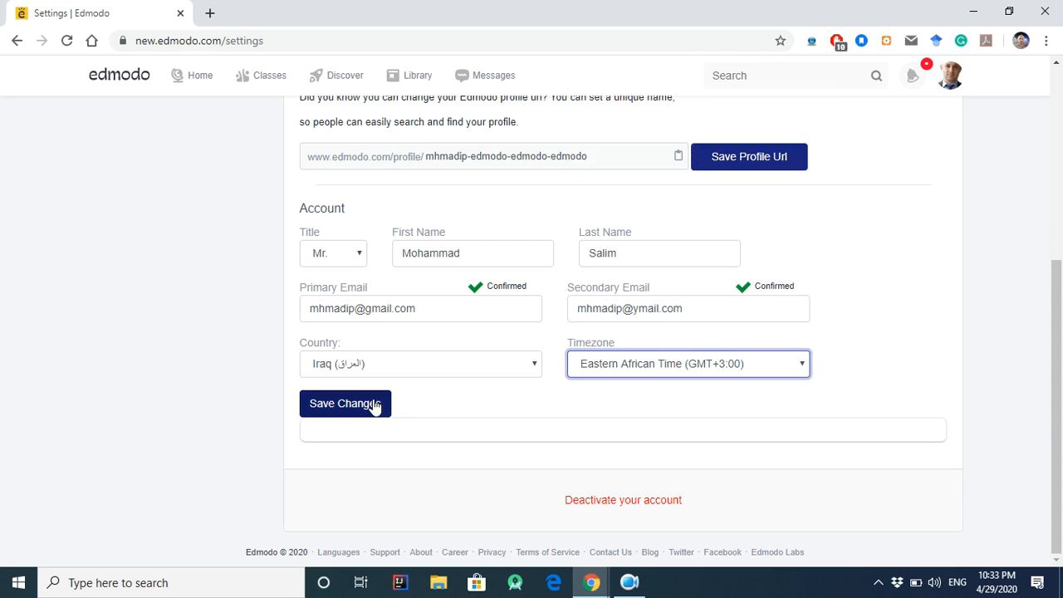
scroll(432, 399, "up", 1)
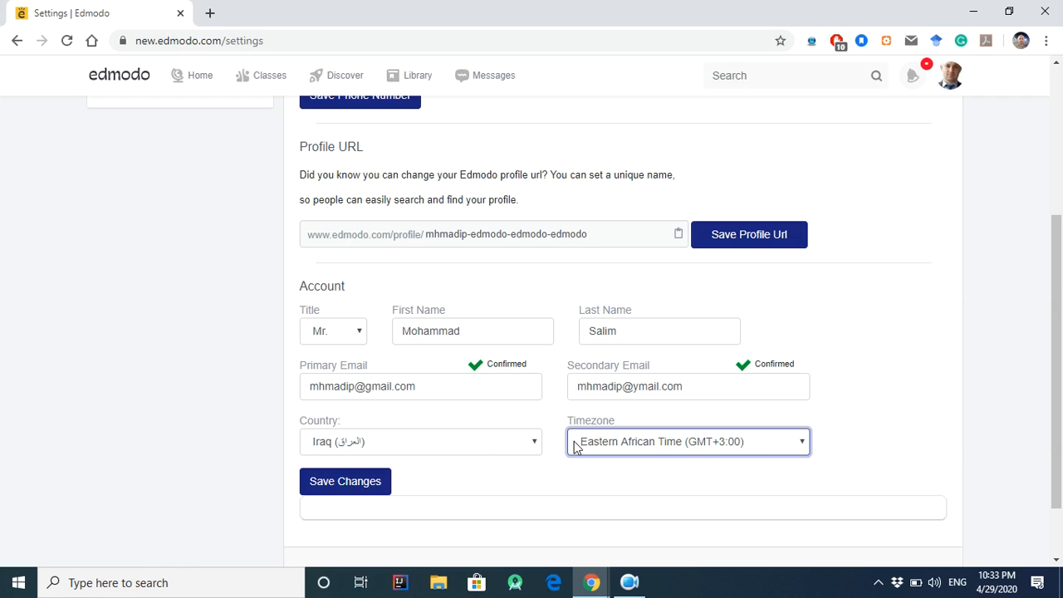
scroll(559, 440, "up", 4)
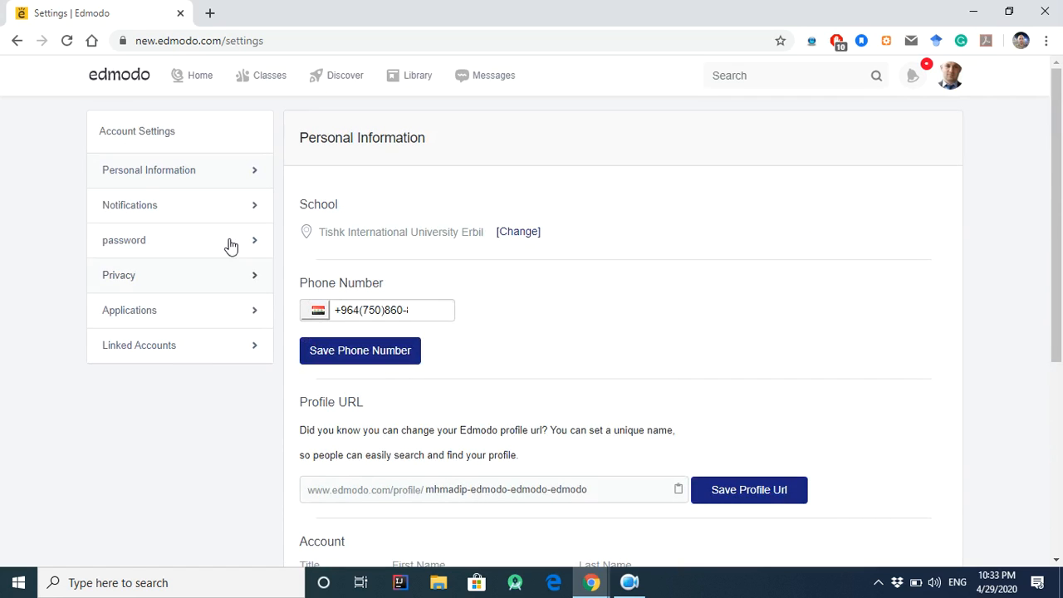
- Open the 2020 Programming Class from the home page and bring up the list of existing quizzes to load
left_click(134, 76)
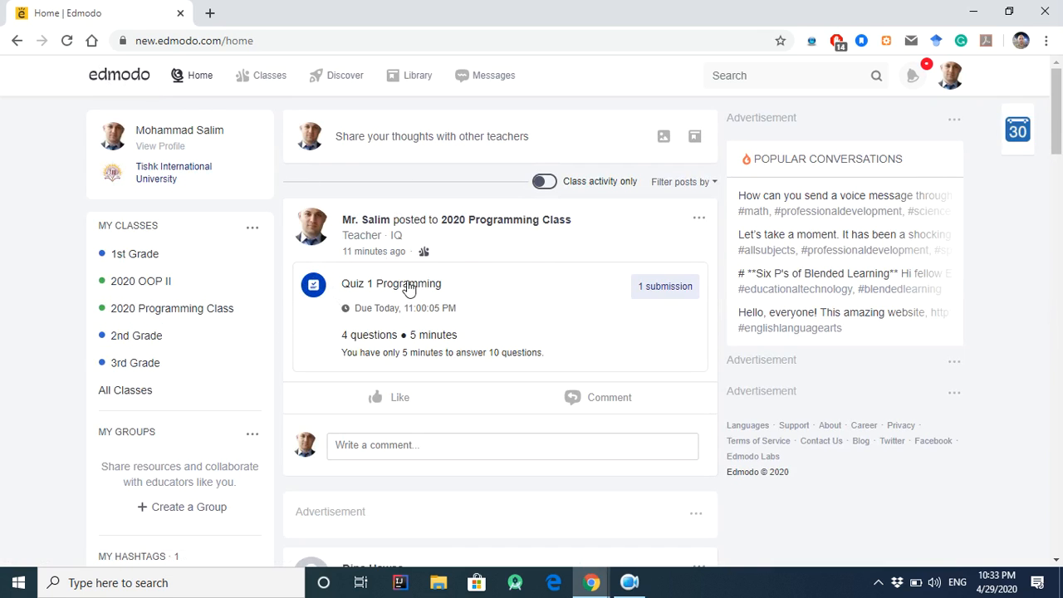
left_click(184, 320)
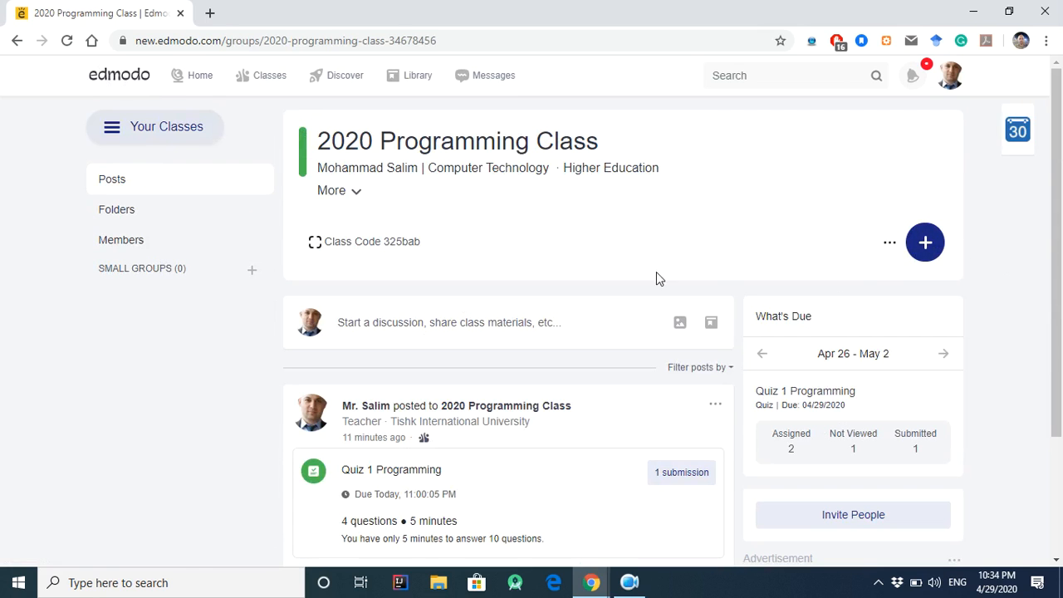
left_click(924, 246)
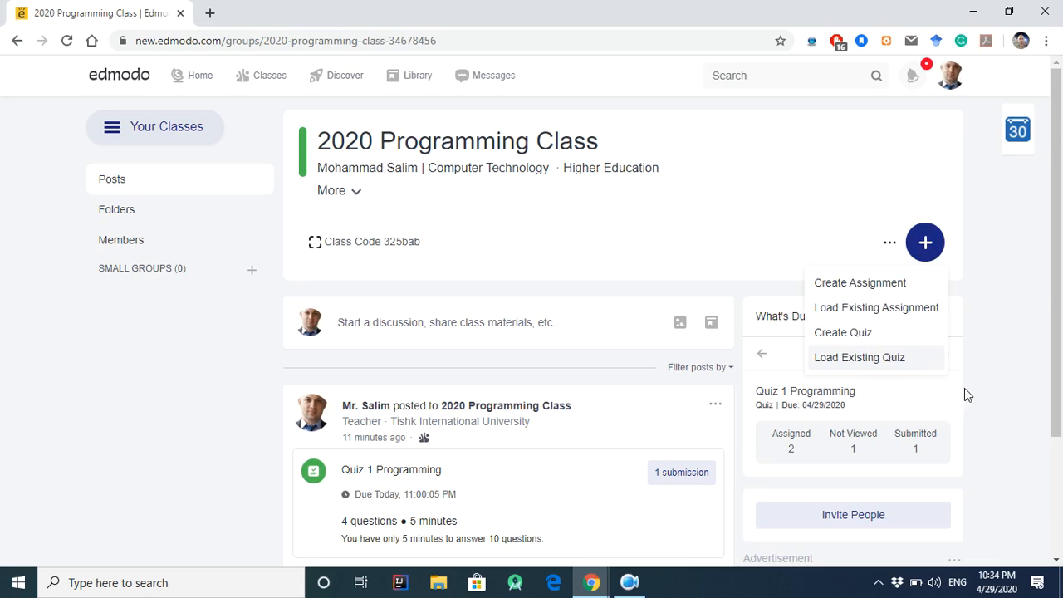
left_click(894, 362)
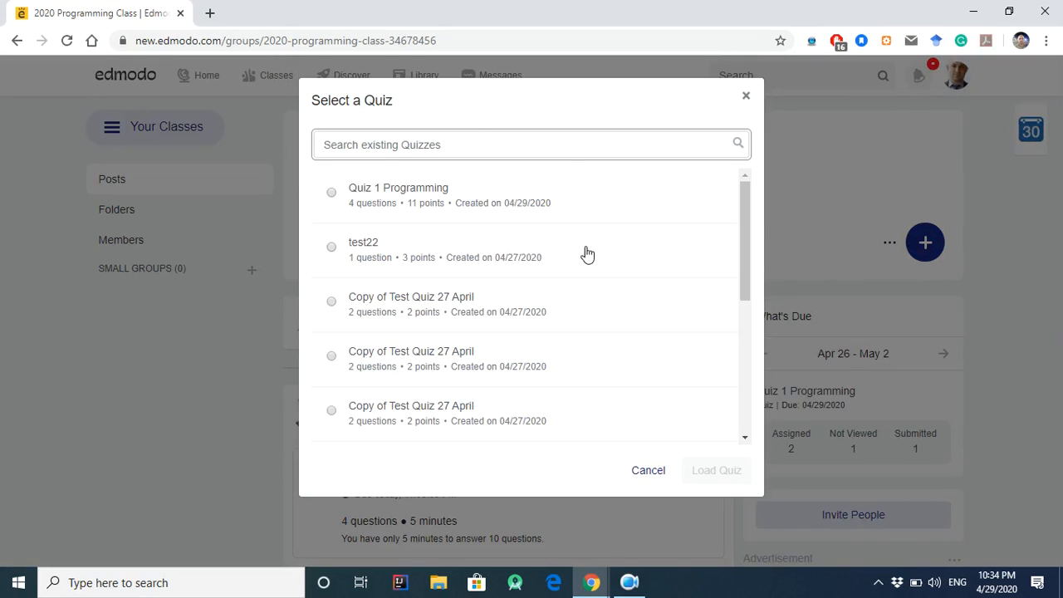
- Look through the existing quizzes, select Quiz 1 Programming, and load it into the class
left_click_drag(743, 214, 757, 357)
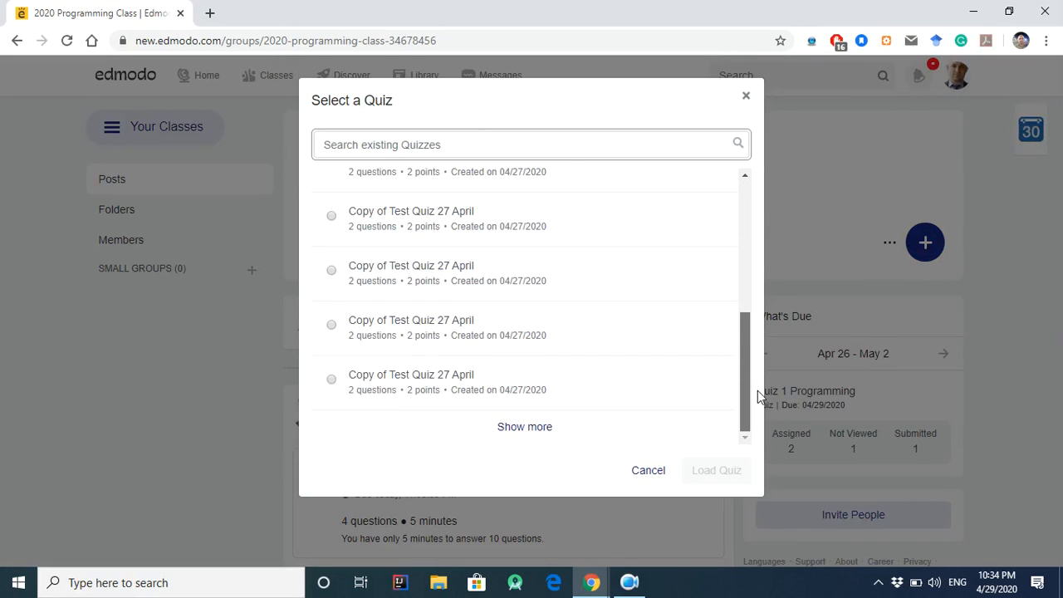
scroll(404, 266, "up", 5)
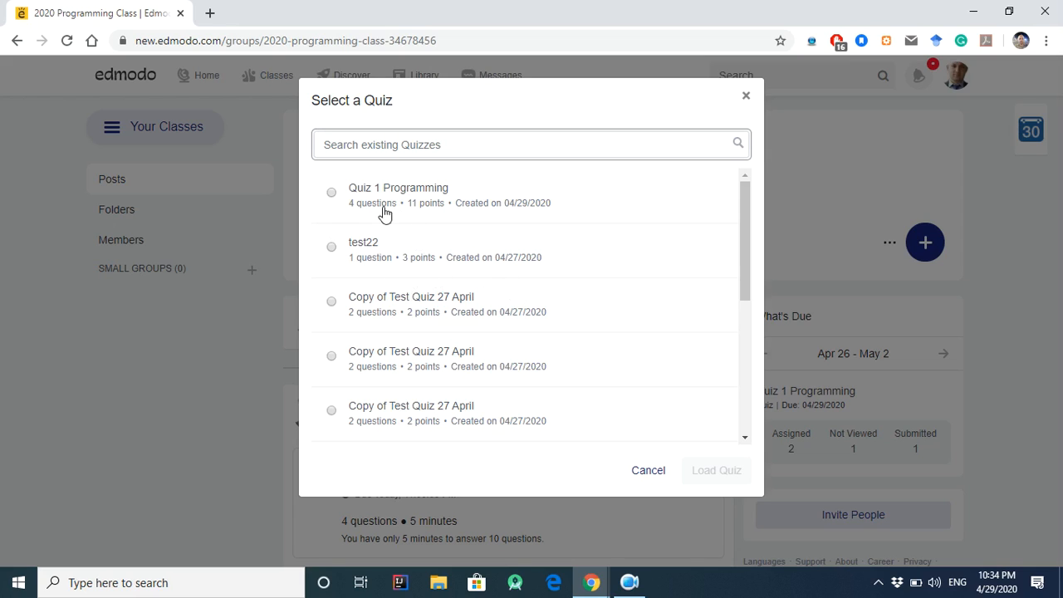
left_click(332, 193)
left_click(418, 148)
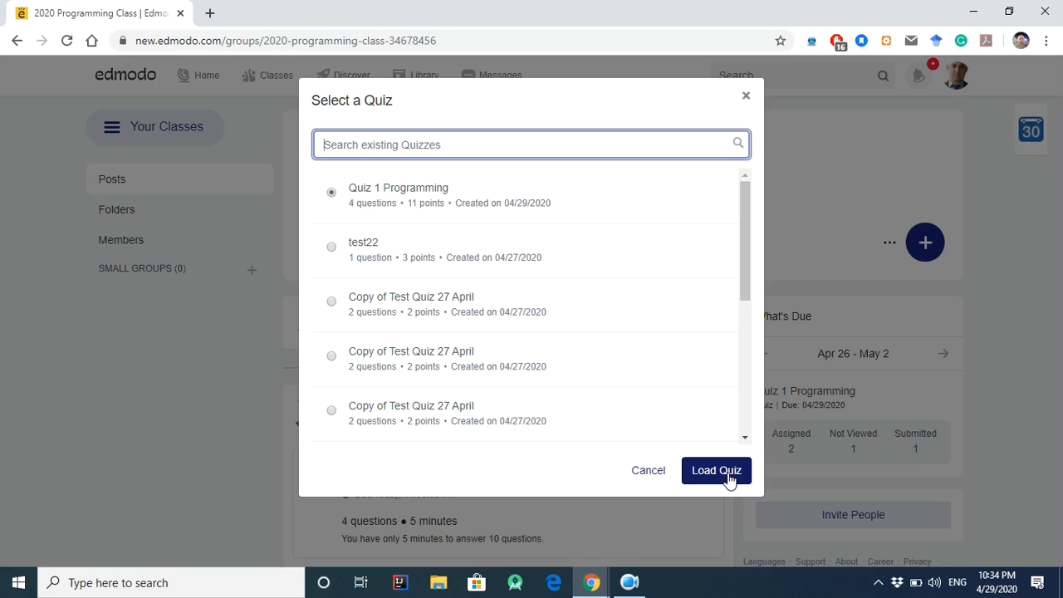
left_click(728, 477)
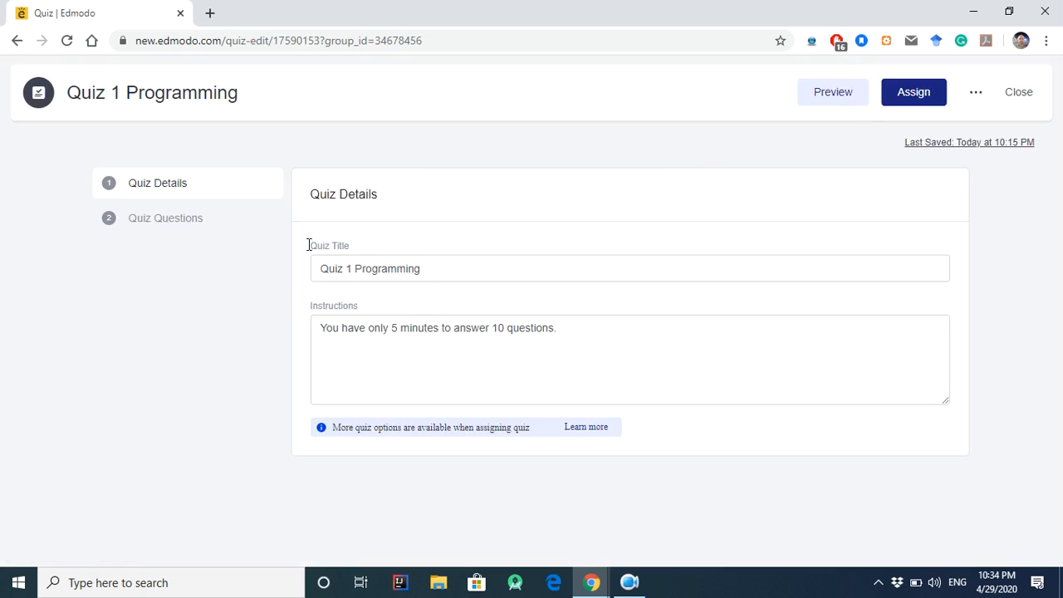
- Review the loaded quiz's details and its list of questions
left_click(140, 231)
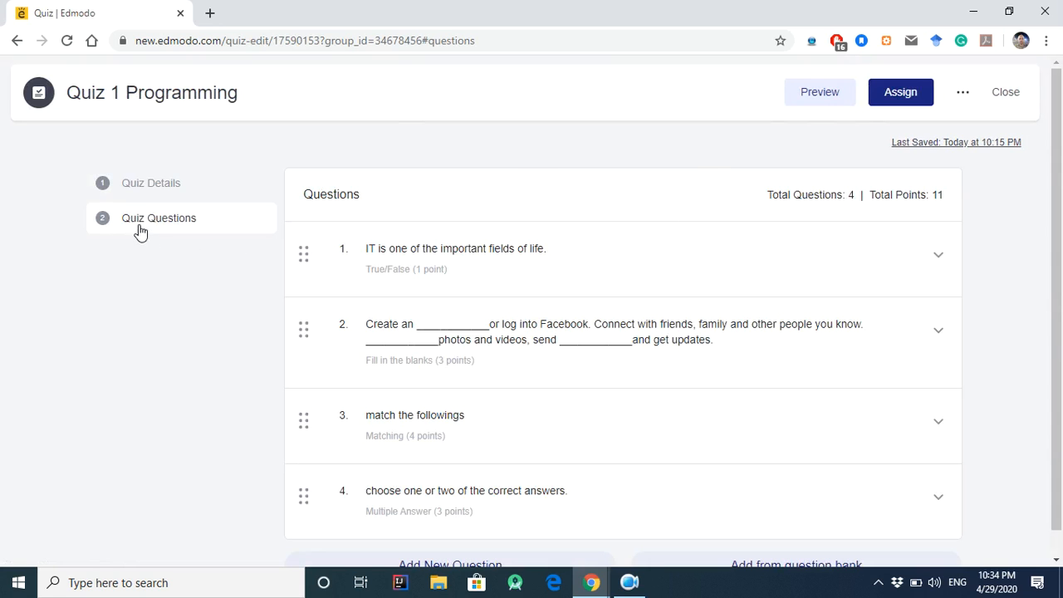
left_click(182, 196)
left_click(253, 226)
scroll(677, 280, "down", 1)
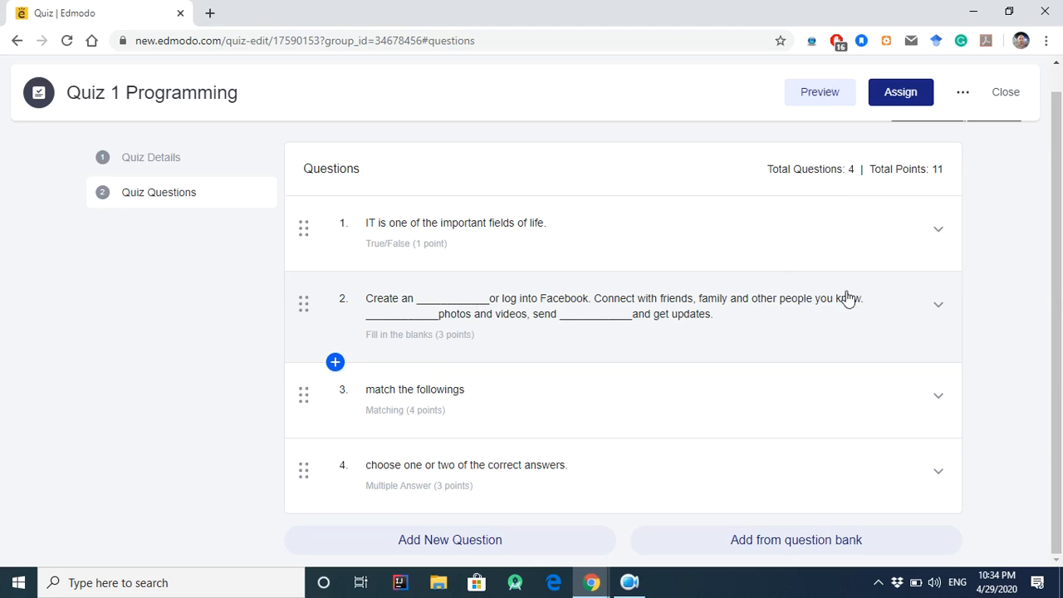
scroll(895, 182, "up", 1)
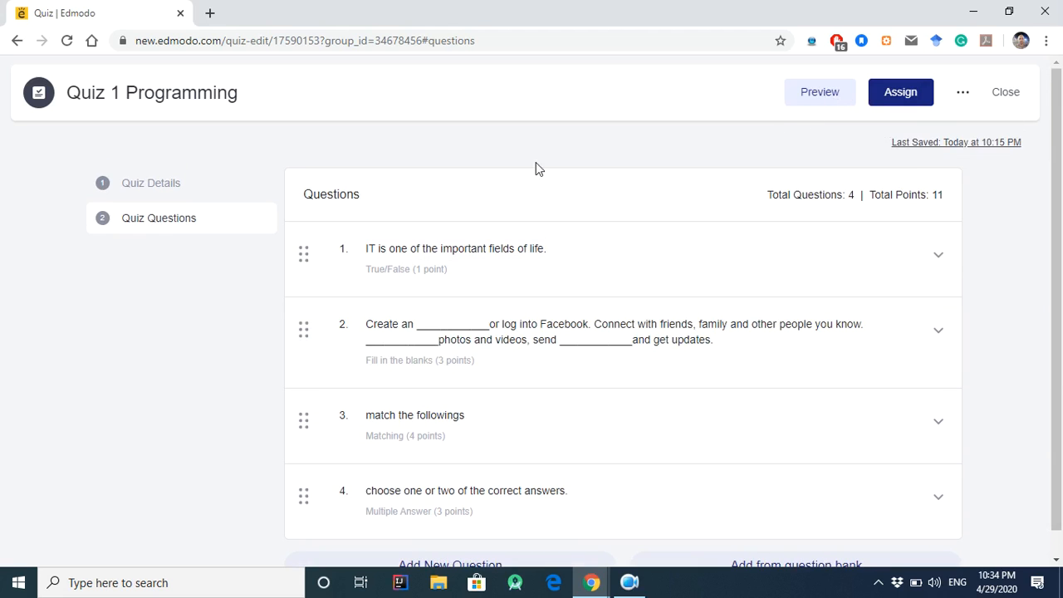
scroll(724, 301, "down", 1)
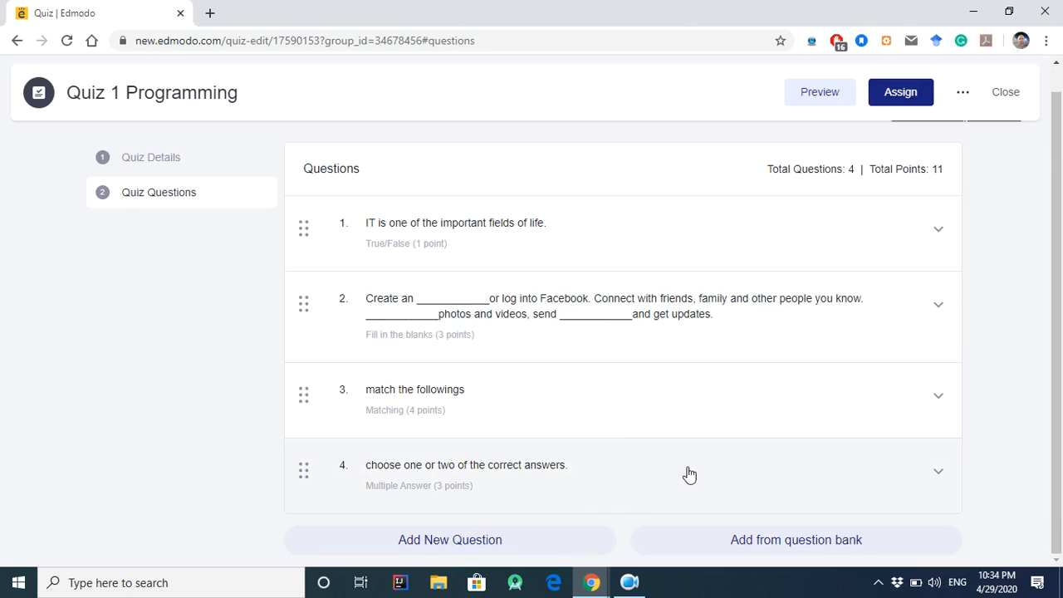
left_click(156, 157)
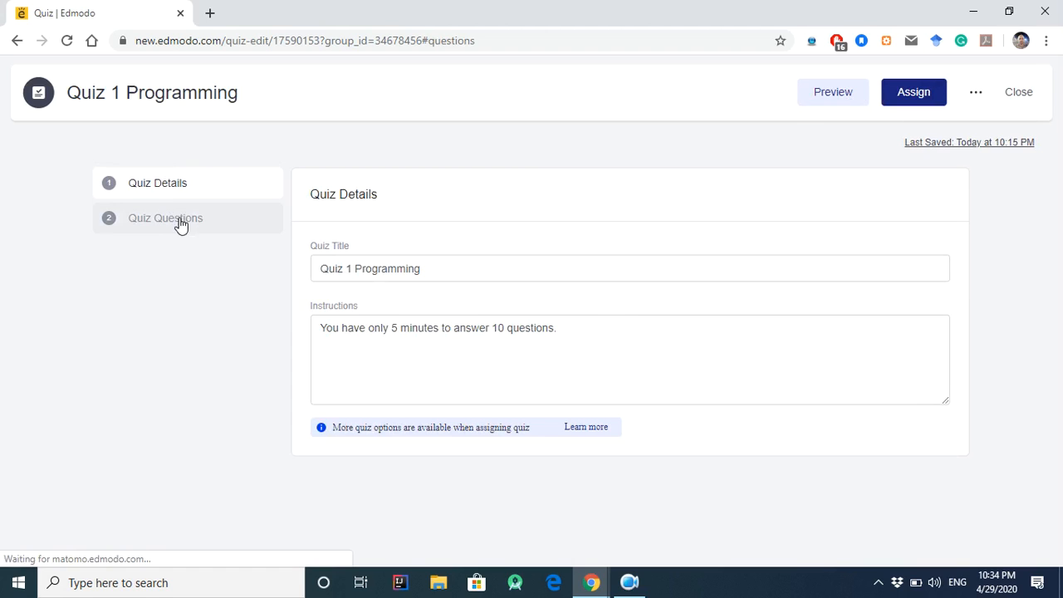
left_click(180, 221)
scroll(736, 280, "down", 1)
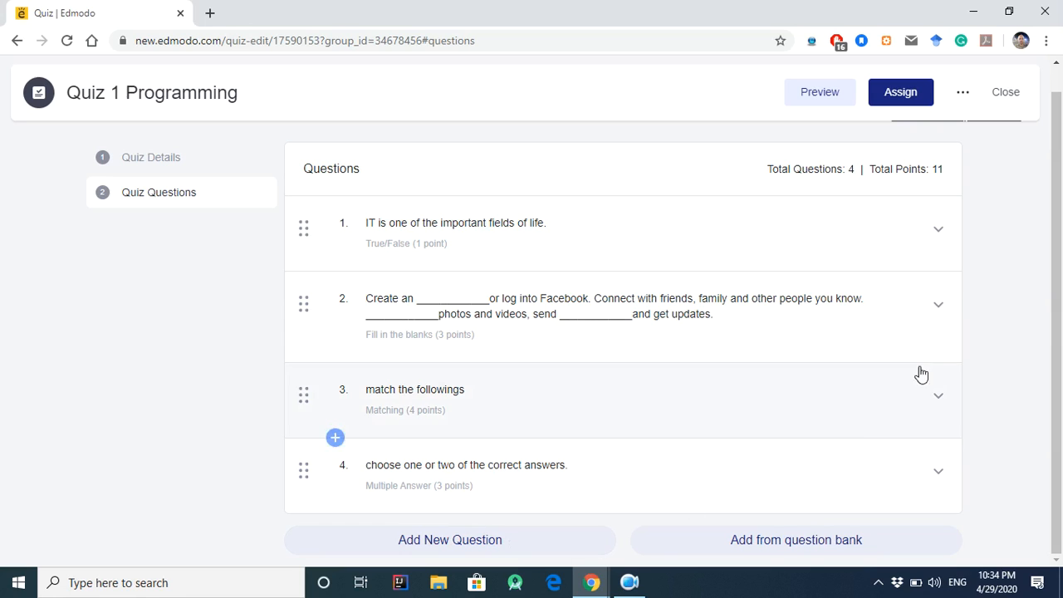
- Add a fifth question to Quiz 1 Programming and set its type to Short Answer
left_click(527, 553)
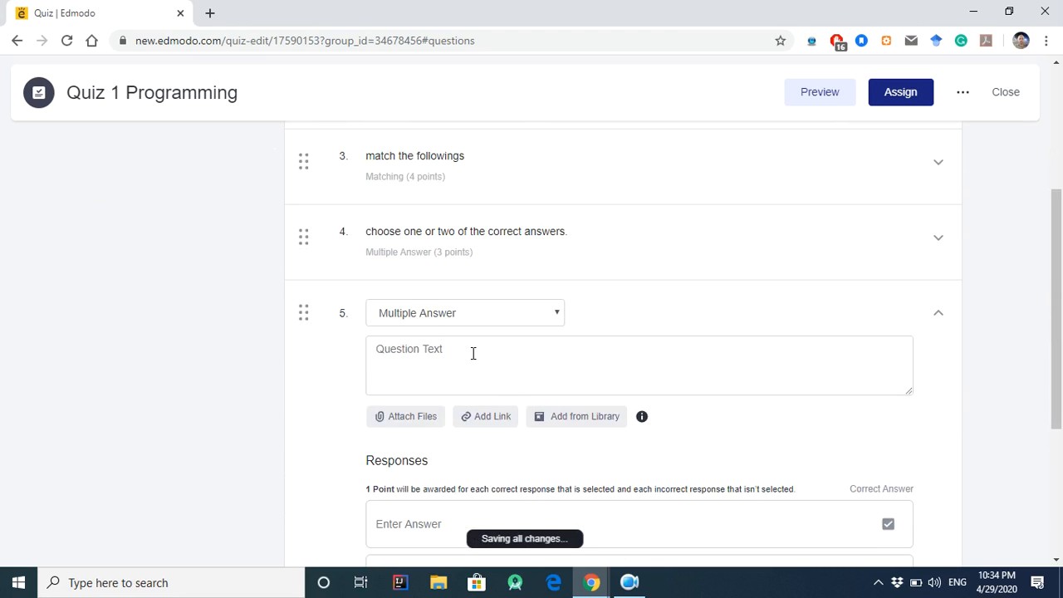
left_click(463, 316)
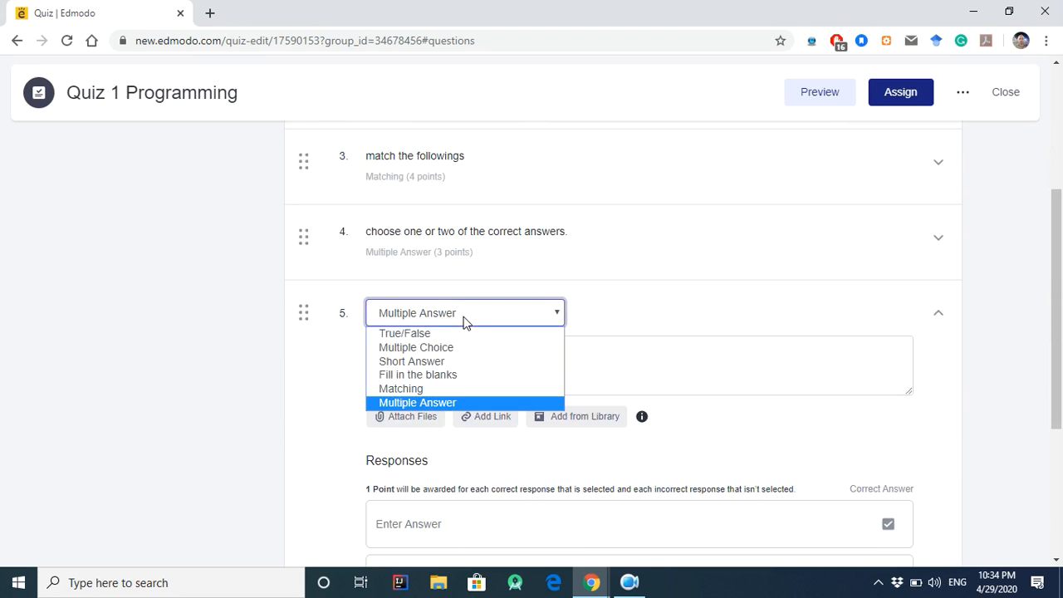
left_click(477, 366)
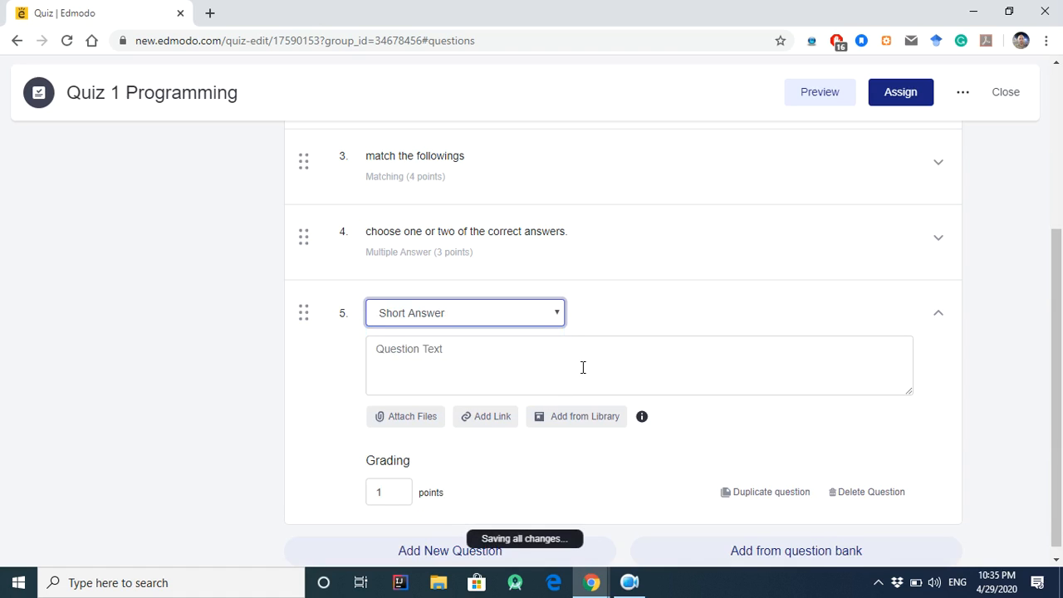
- Enter "Write 100 words about the importance of OOP." as the text of question 5 and set its grading to 5 points
left_click(572, 328)
type("Wtie")
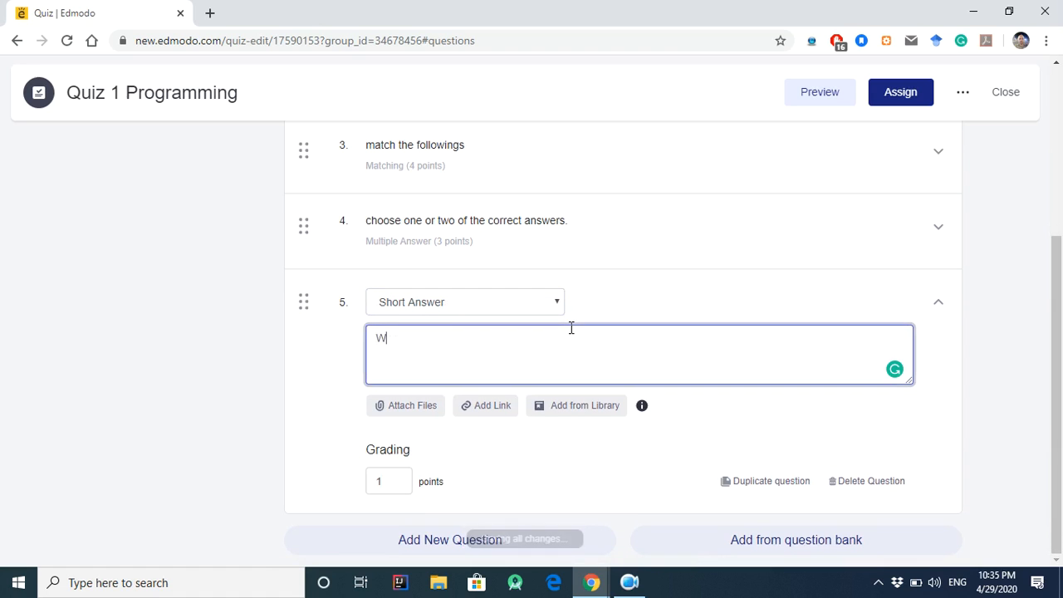
key("BackSpace")
key("BackSpace")
key("BackSpace")
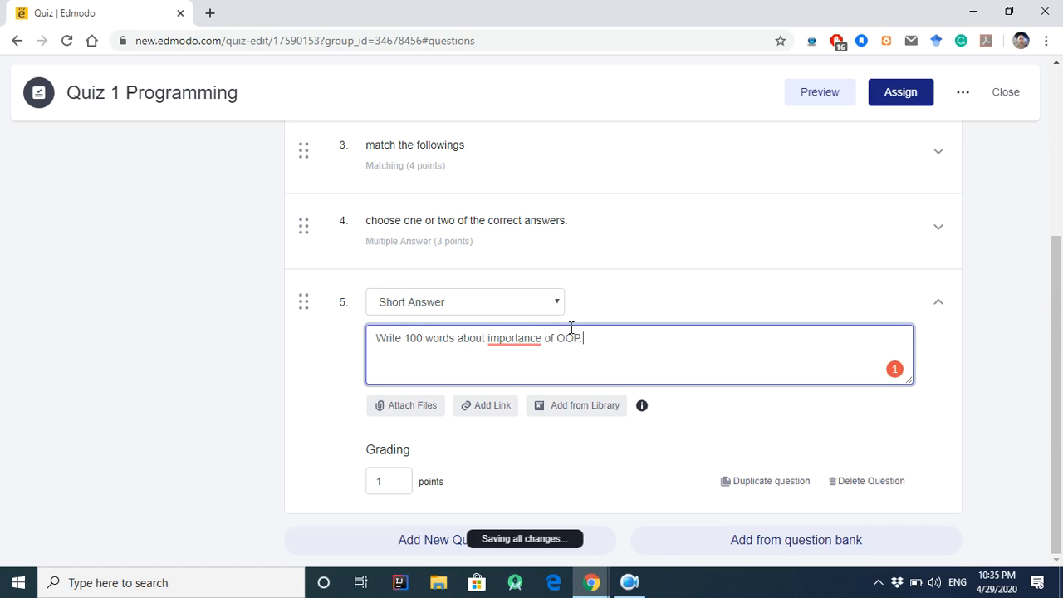
mouse_move(548, 347)
left_click(534, 380)
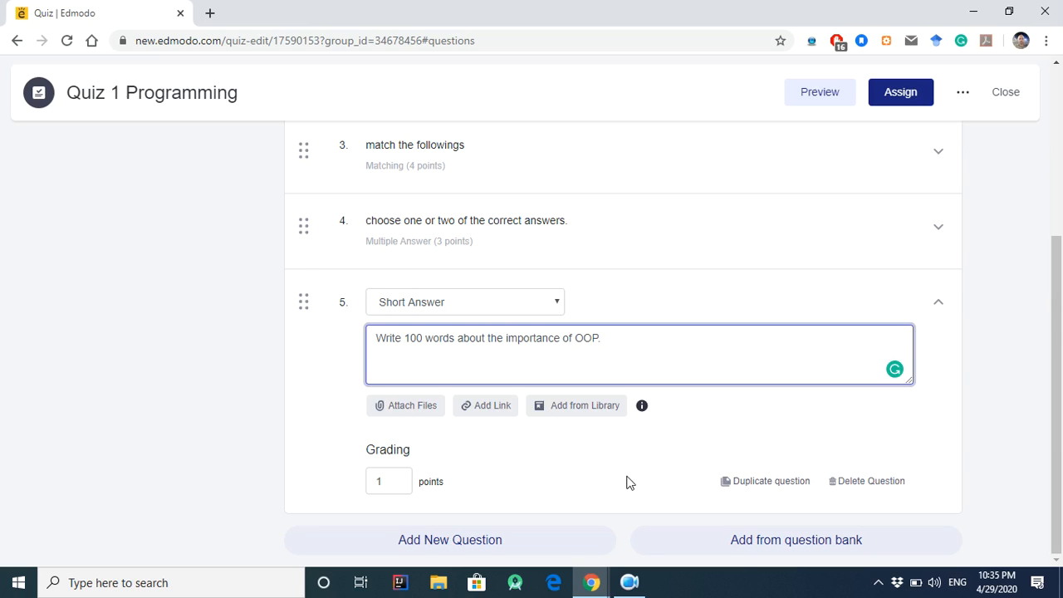
left_click_drag(401, 475, 369, 482)
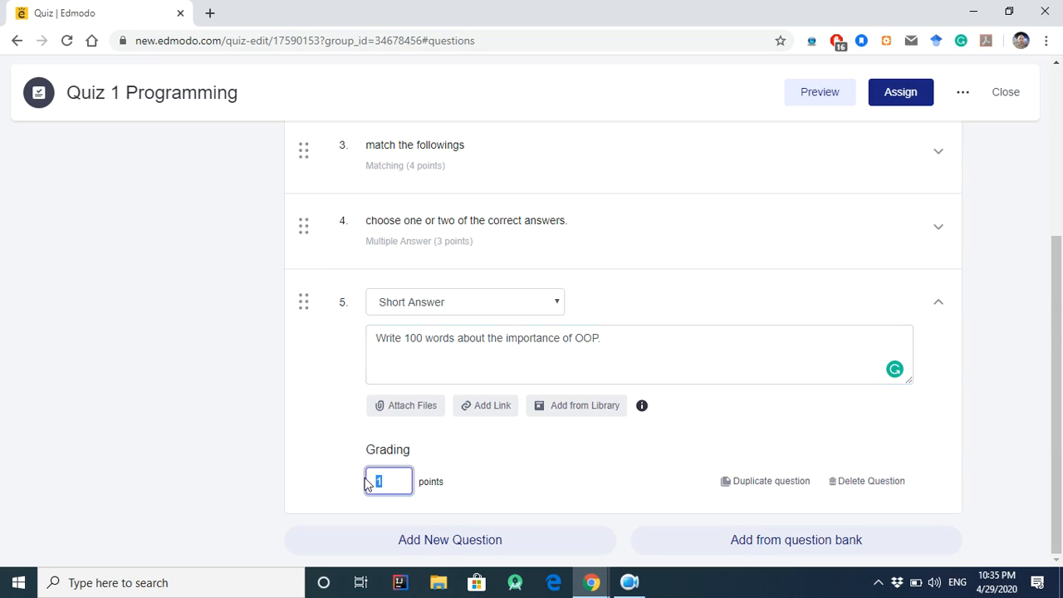
left_click(515, 482)
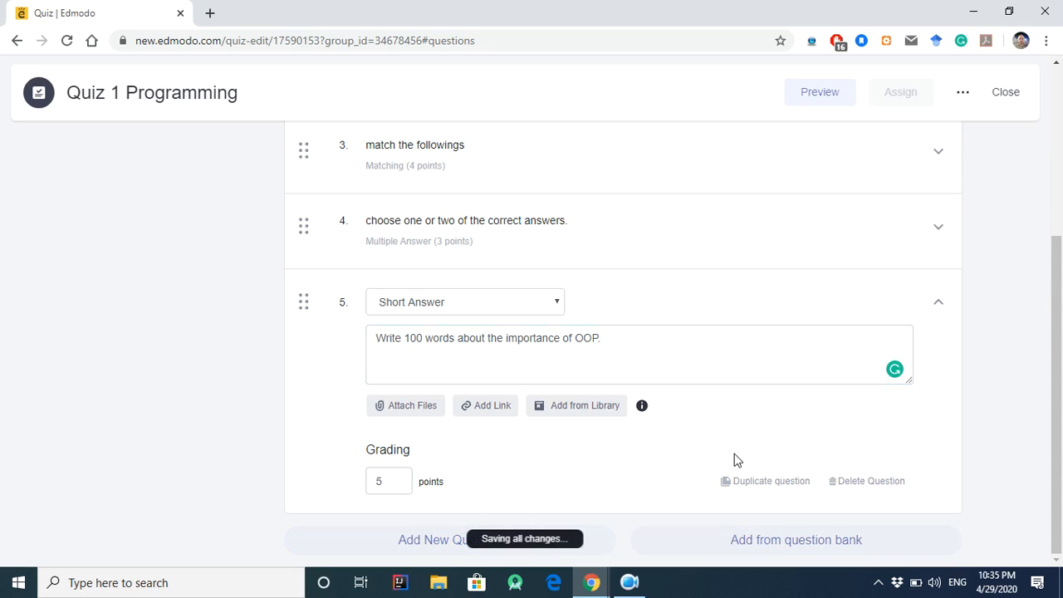
- Begin assigning the quiz, setting it due on 04/29/2020 at 11:00 PM and locking it after the due date
scroll(715, 451, "up", 3)
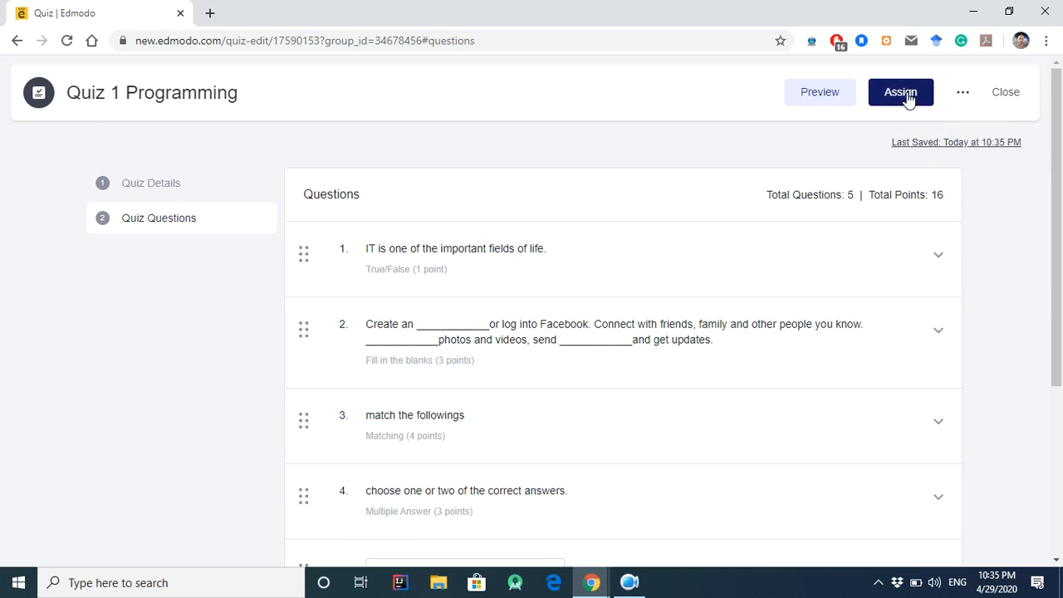
left_click(902, 93)
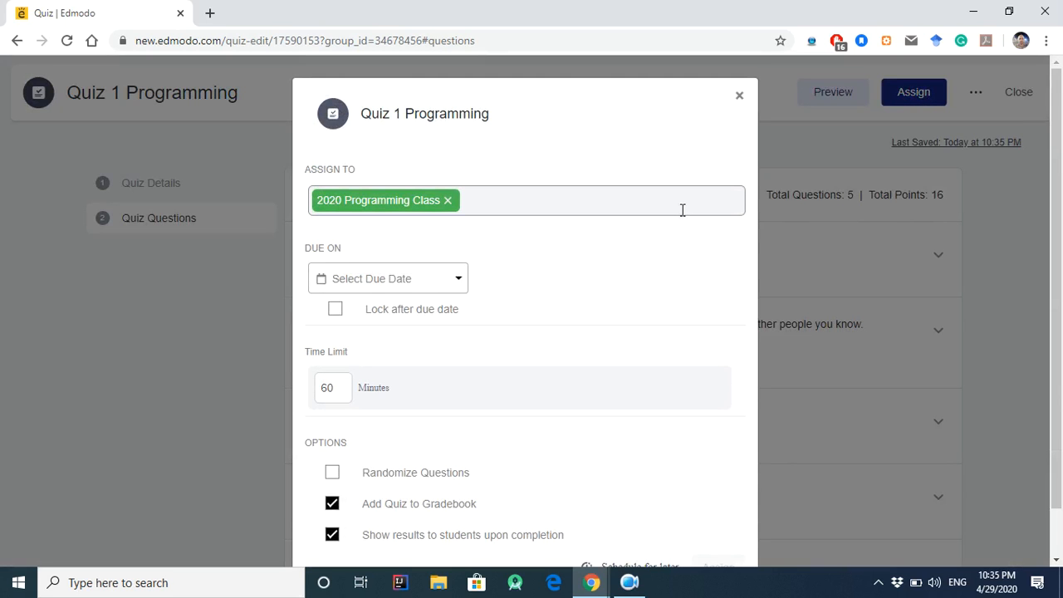
left_click(453, 287)
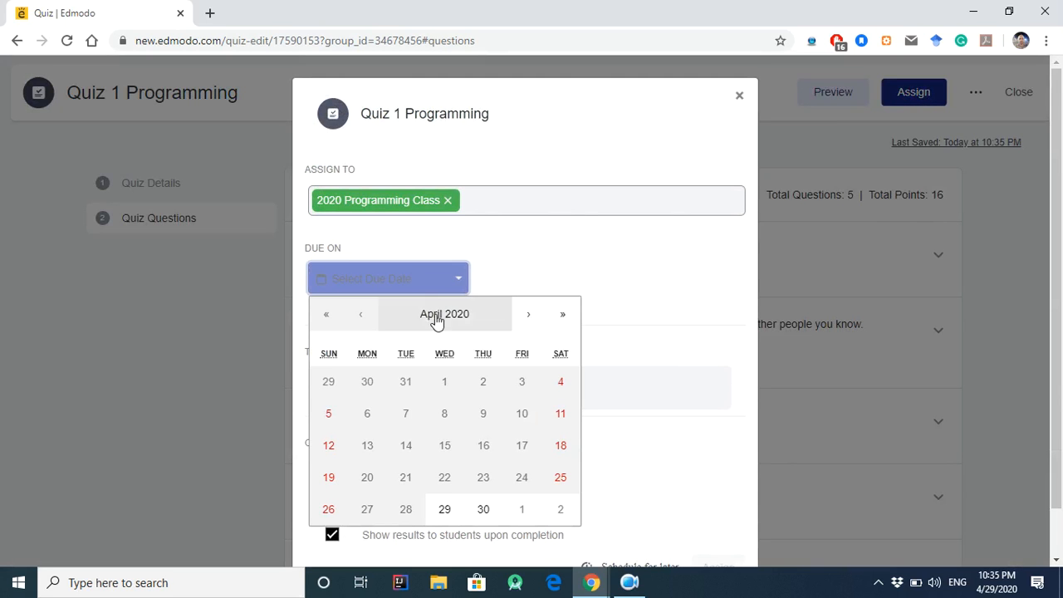
left_click(443, 511)
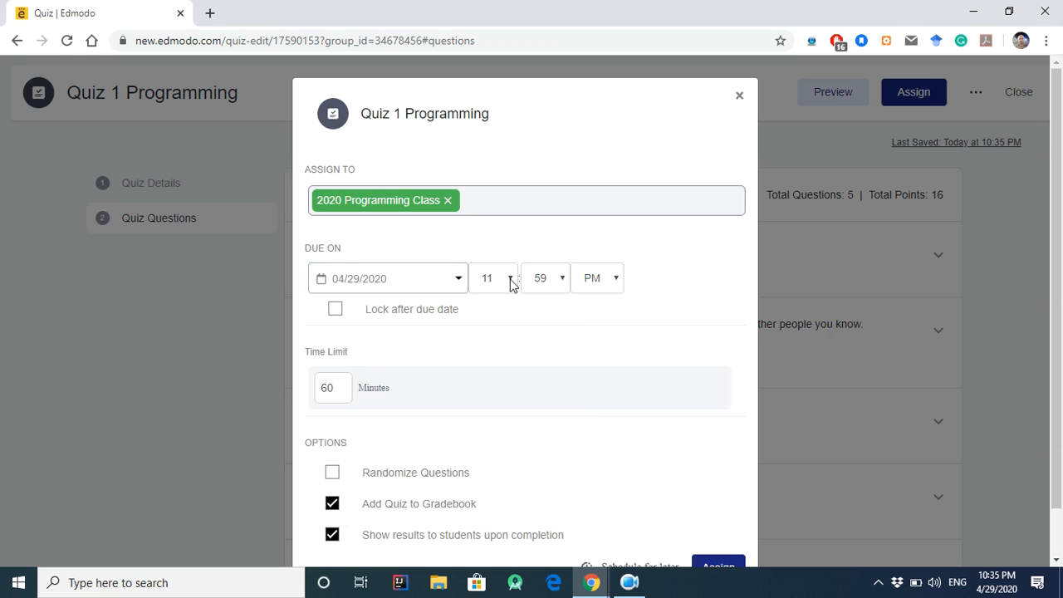
left_click(547, 278)
scroll(549, 332, "up", 10)
left_click(540, 302)
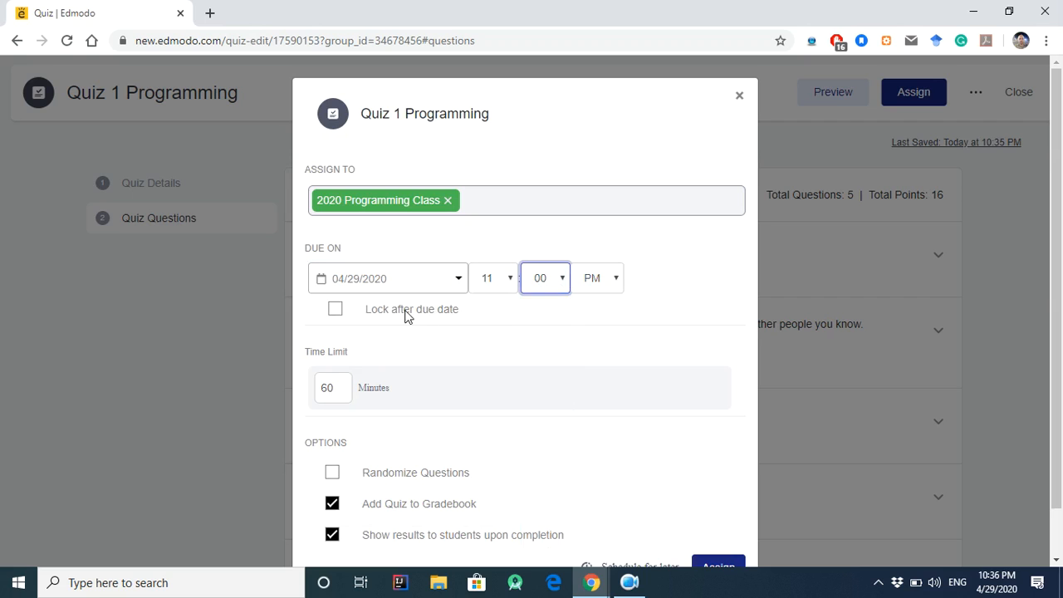
left_click(335, 309)
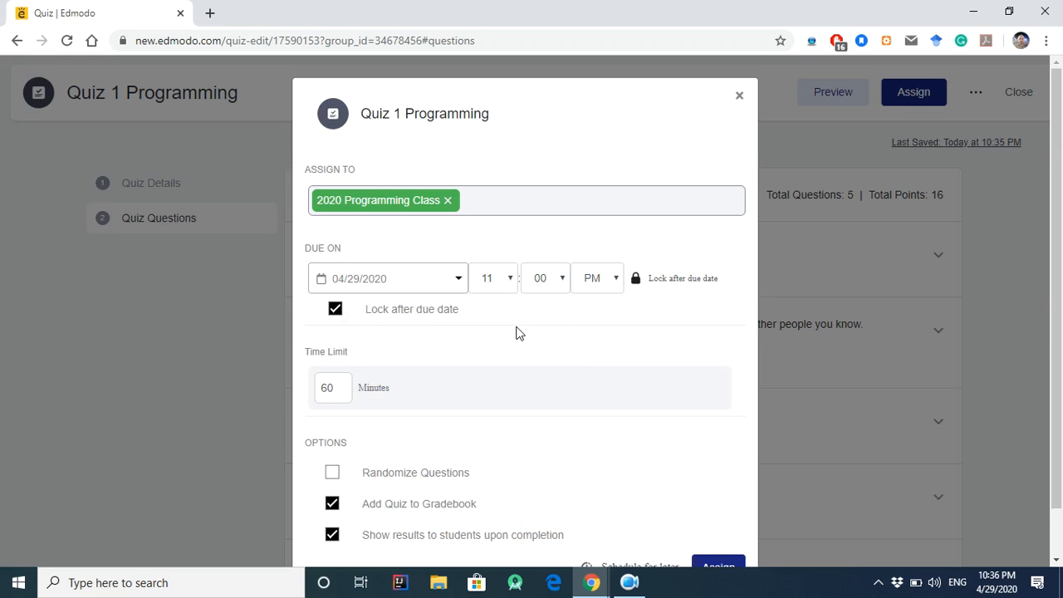
- Set the assignment's time limit to 15 minutes, randomize the questions, and turn off showing results to students upon completion
scroll(515, 333, "down", 2)
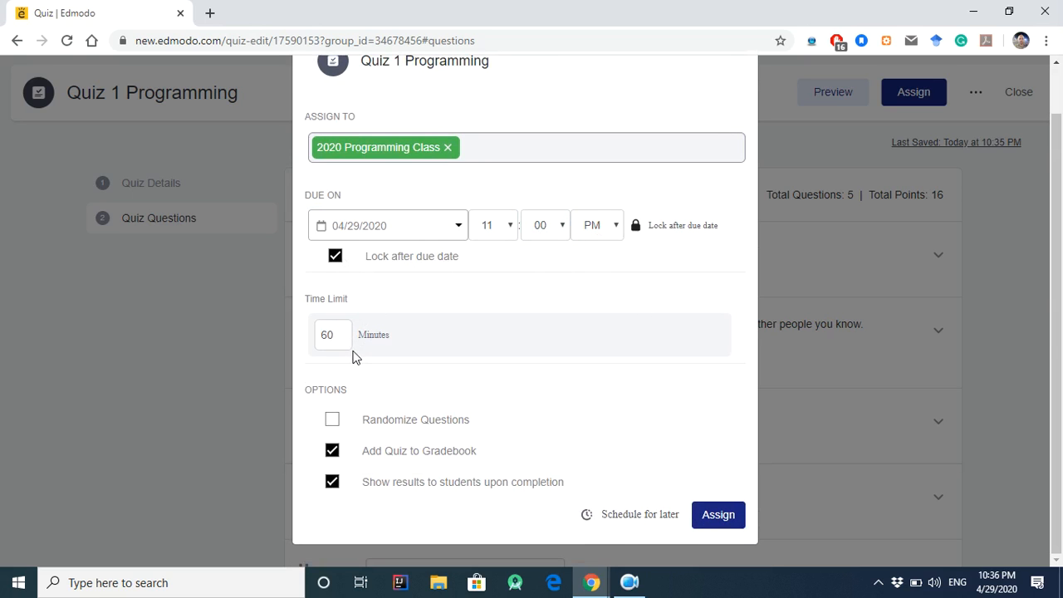
left_click_drag(345, 338, 299, 337)
type("55")
left_click(434, 333)
left_click(331, 422)
- Assign the quiz to the 2020 Programming Class and dismiss the assignment confirmation
left_click(720, 521)
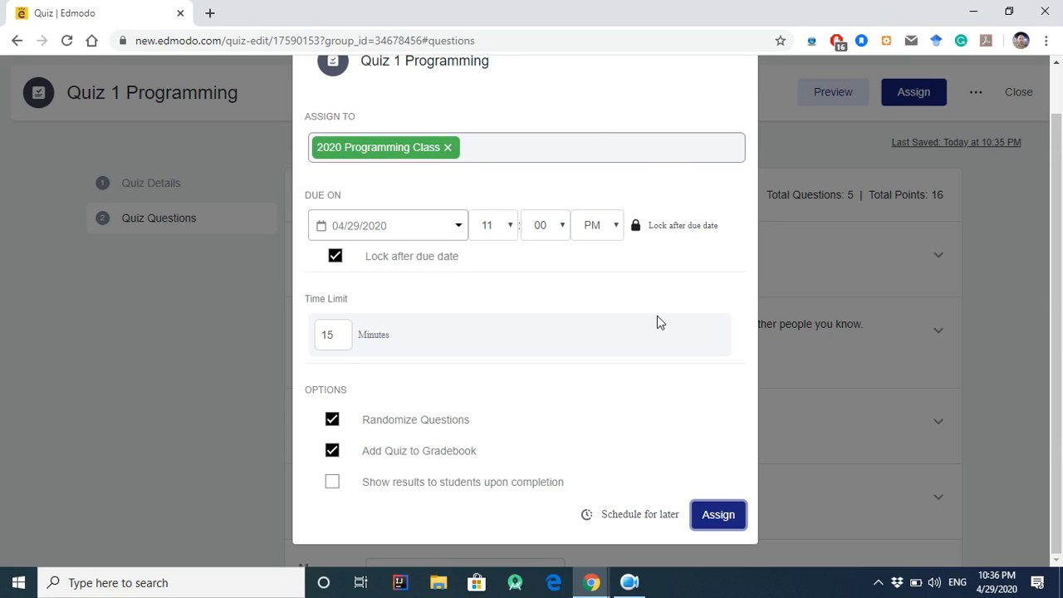
scroll(679, 288, "up", 1)
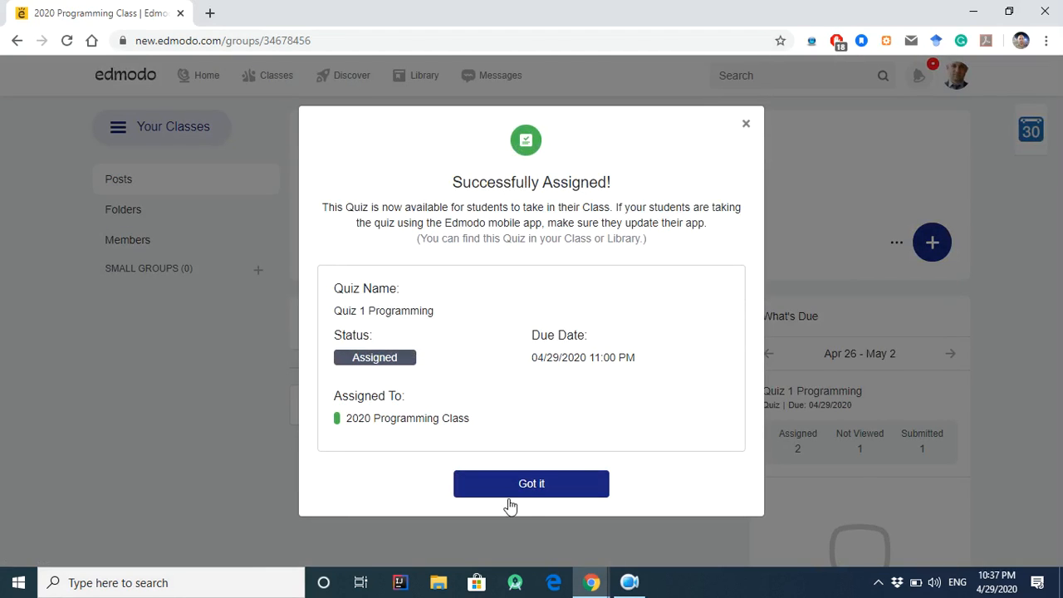
left_click(532, 485)
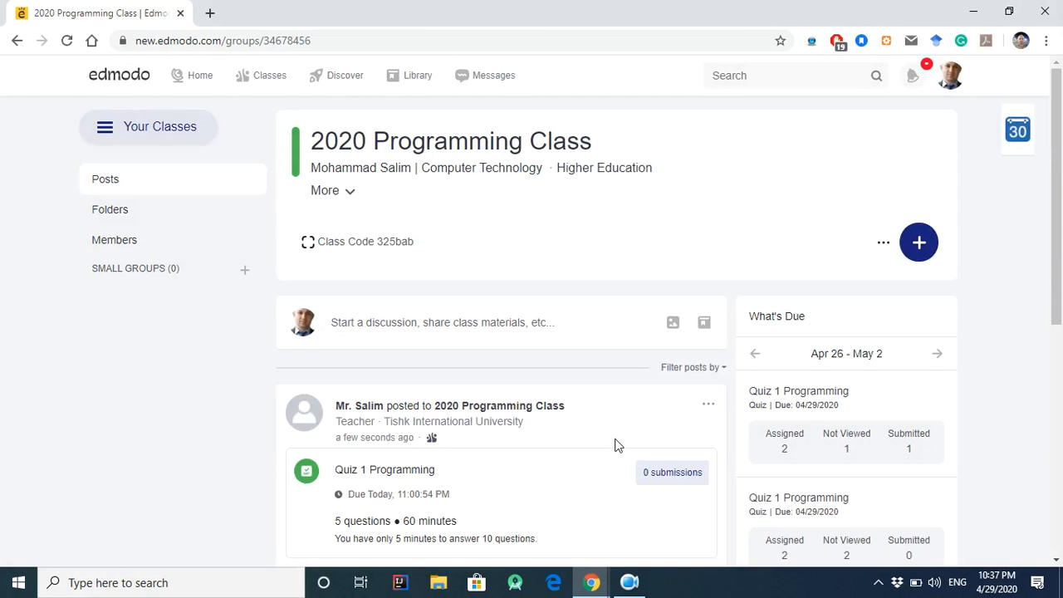
- Examine the newly posted Quiz 1 Programming in the class feed, comparing it with the earlier quiz post
scroll(619, 449, "down", 3)
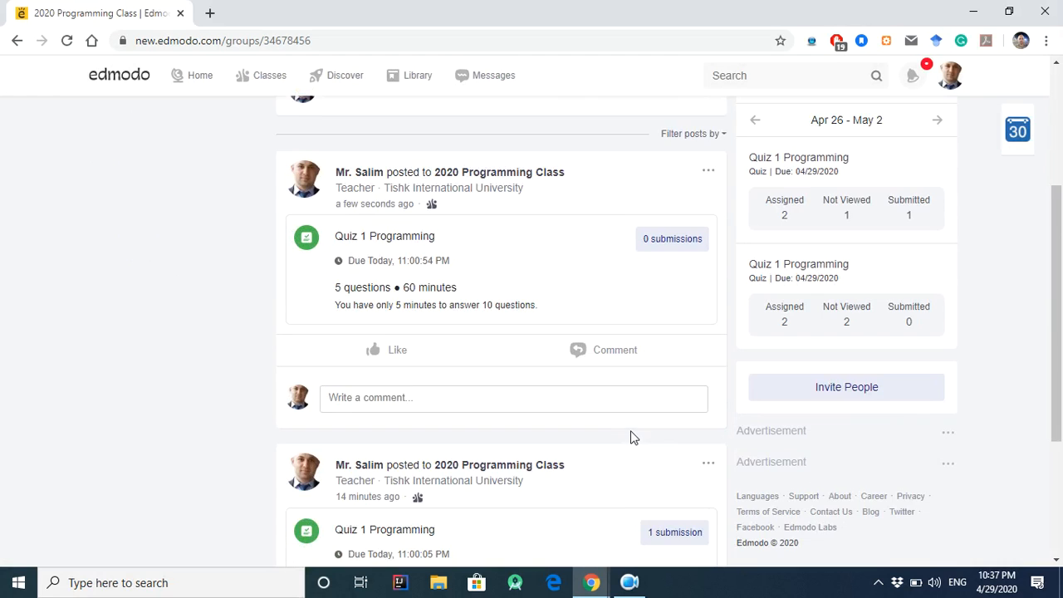
scroll(632, 438, "down", 1)
scroll(631, 438, "up", 2)
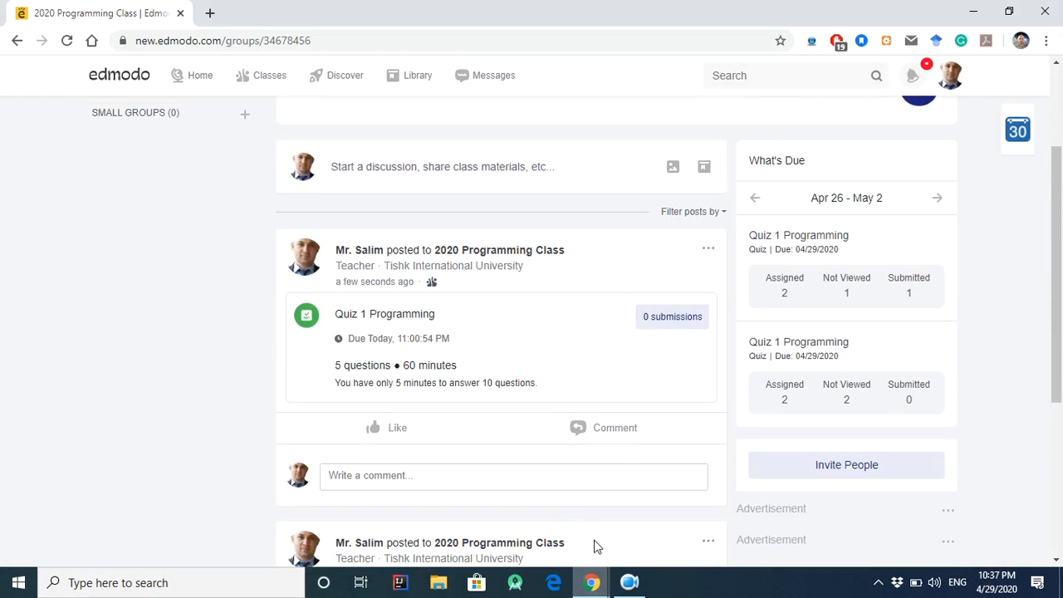
scroll(582, 439, "up", 2)
scroll(553, 397, "down", 2)
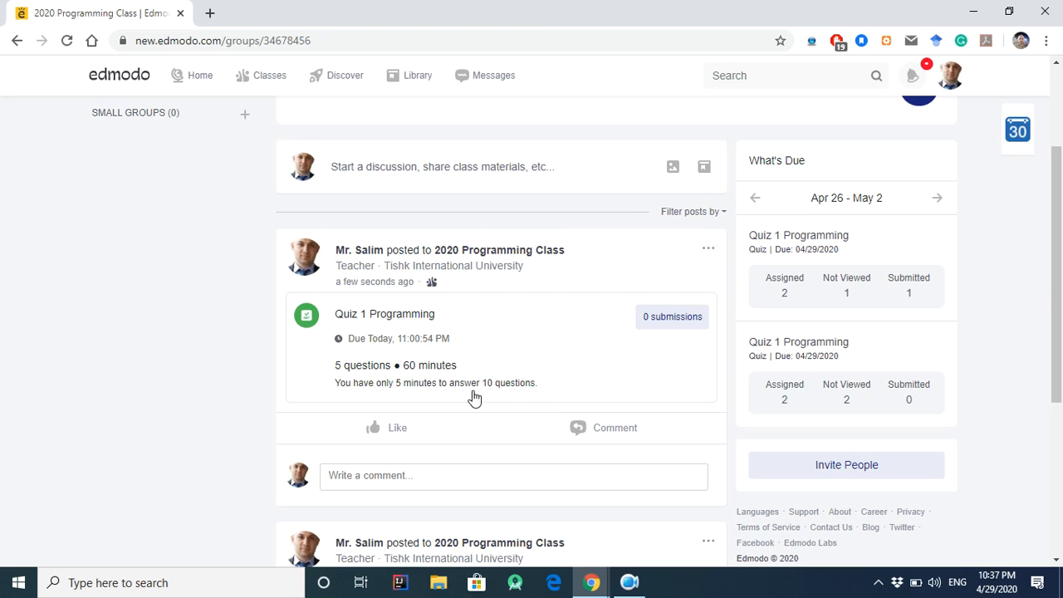
scroll(536, 404, "down", 2)
scroll(539, 408, "up", 1)
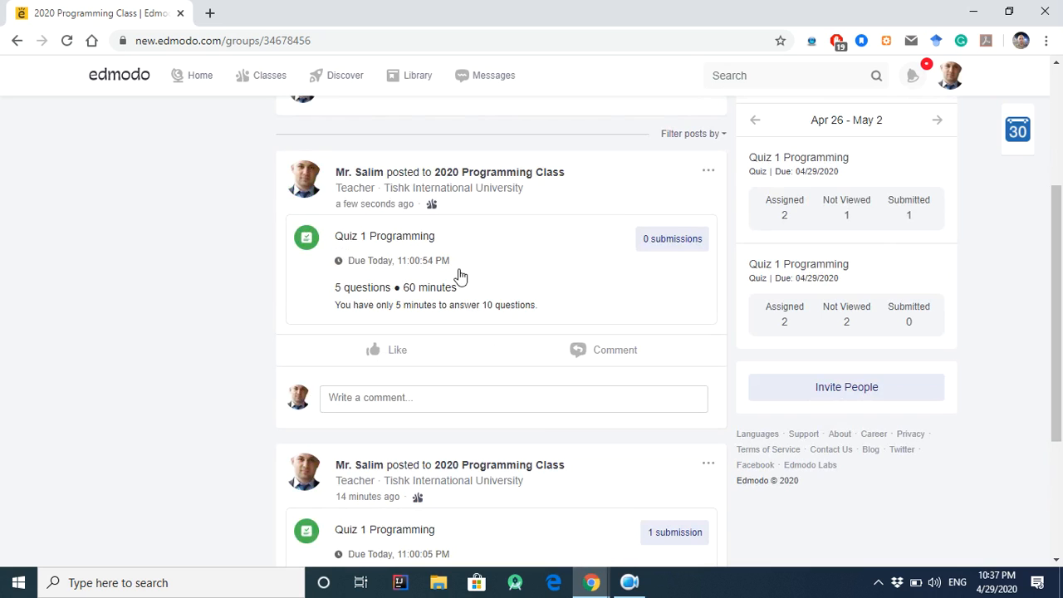
- View the newly posted Quiz 1 Programming and open it for editing
left_click(507, 274)
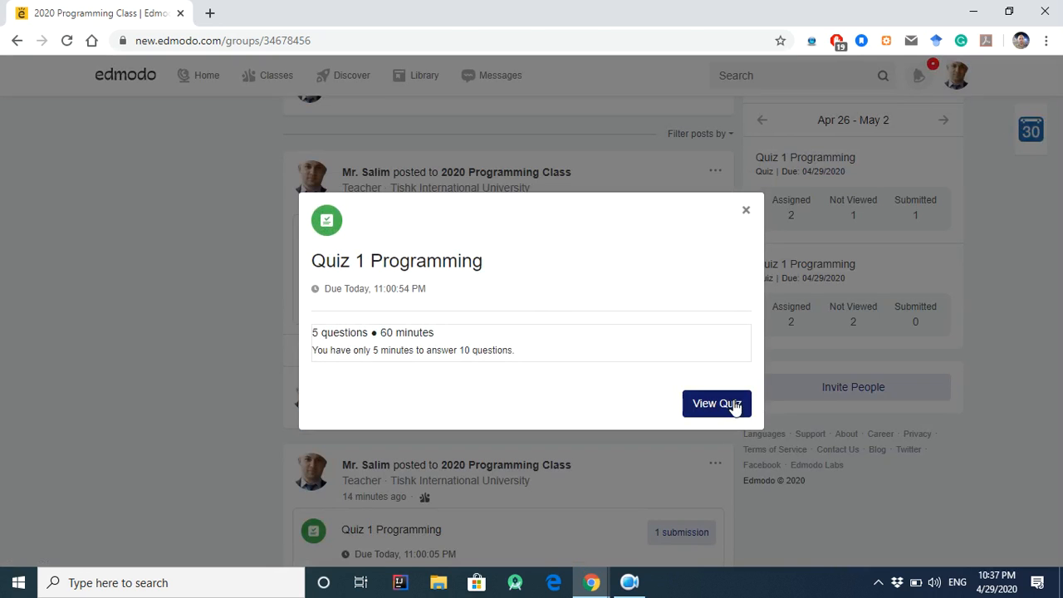
left_click(734, 403)
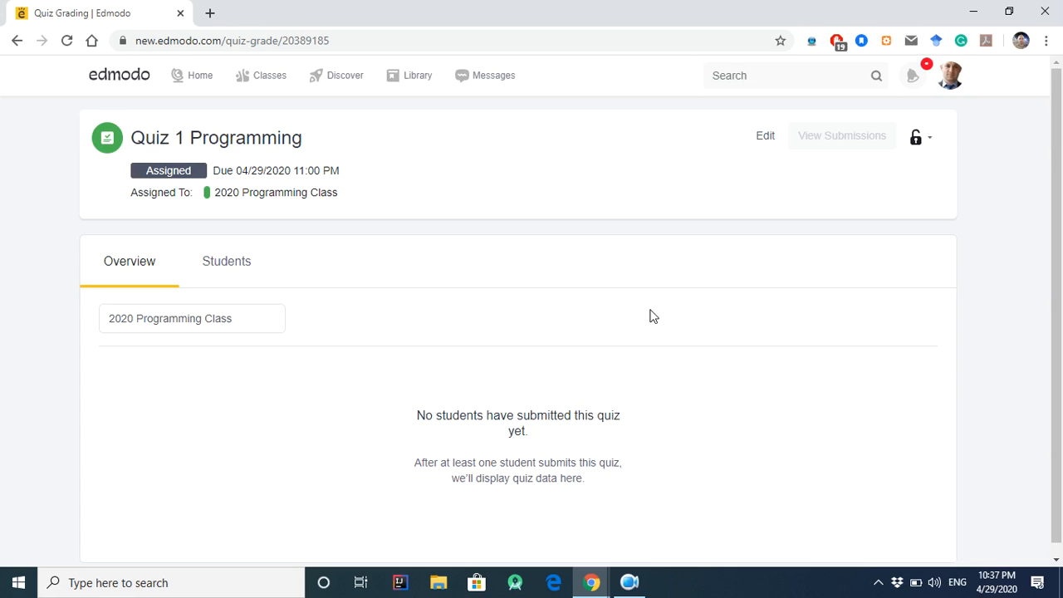
left_click(766, 140)
left_click(647, 399)
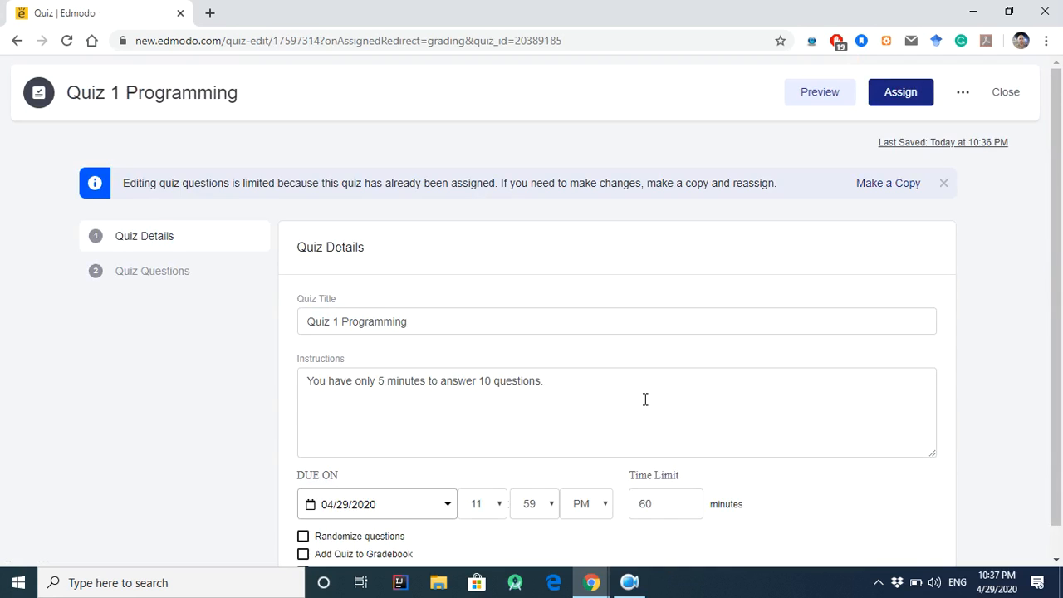
- Set the time limit to 15 minutes, enable Randomize questions and Add Quiz to Gradebook, and disable Show results to students upon completion
scroll(656, 421, "down", 1)
double_click(659, 467)
type("15")
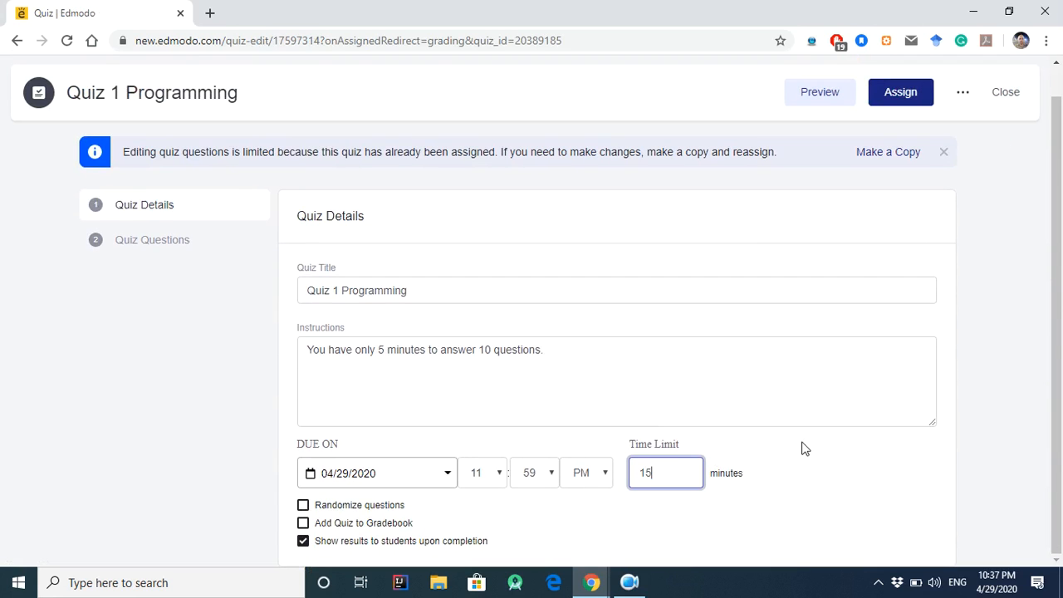
left_click(962, 447)
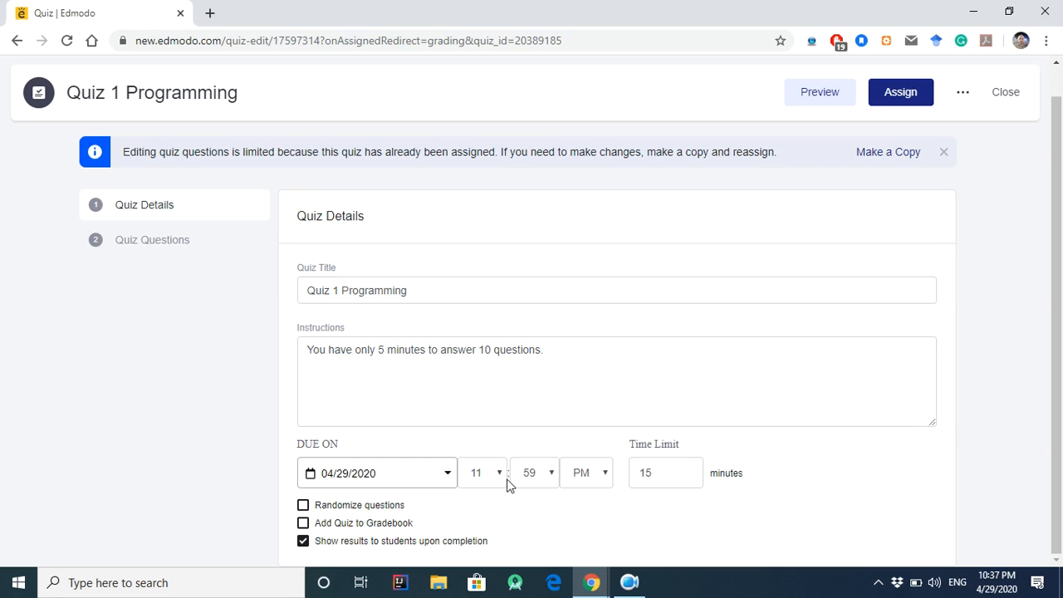
left_click(304, 523)
left_click(303, 505)
left_click(317, 544)
- Change the instructions to "You have only 15 minutes to answer 6 questions." and close the quiz editor
left_click(377, 352)
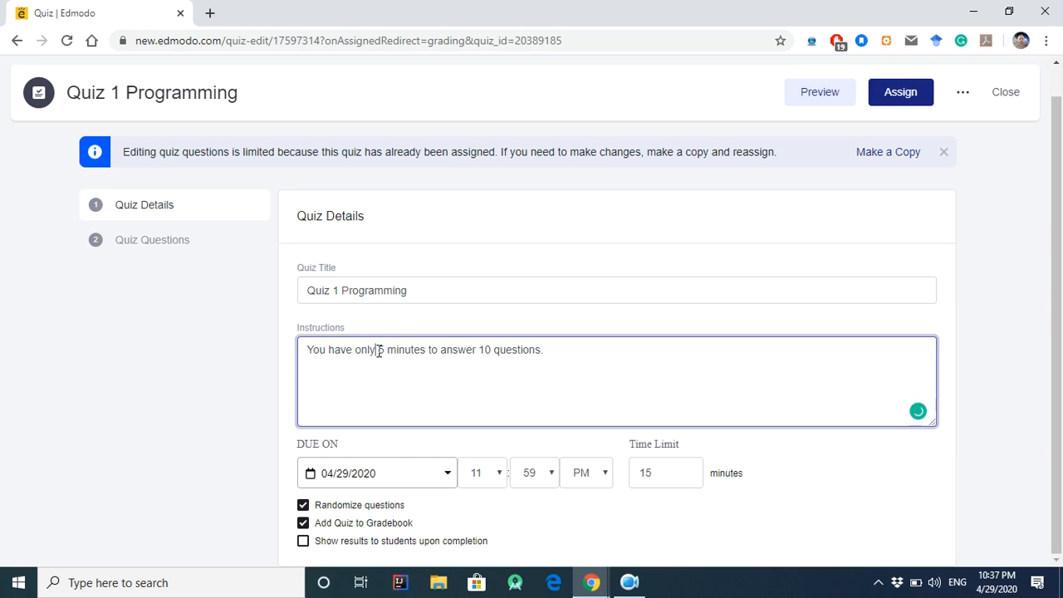
type("1")
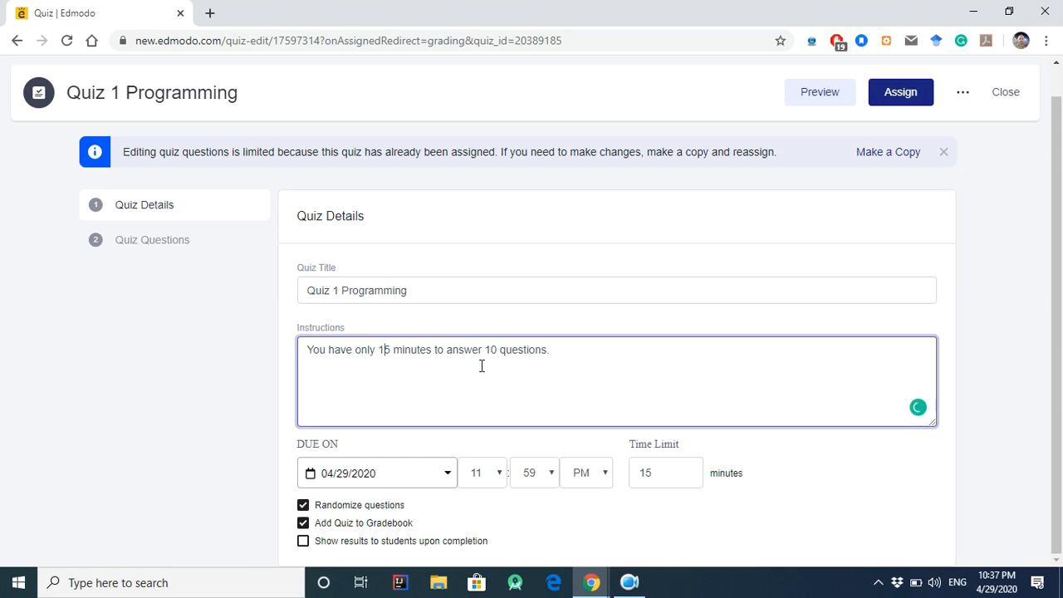
double_click(489, 348)
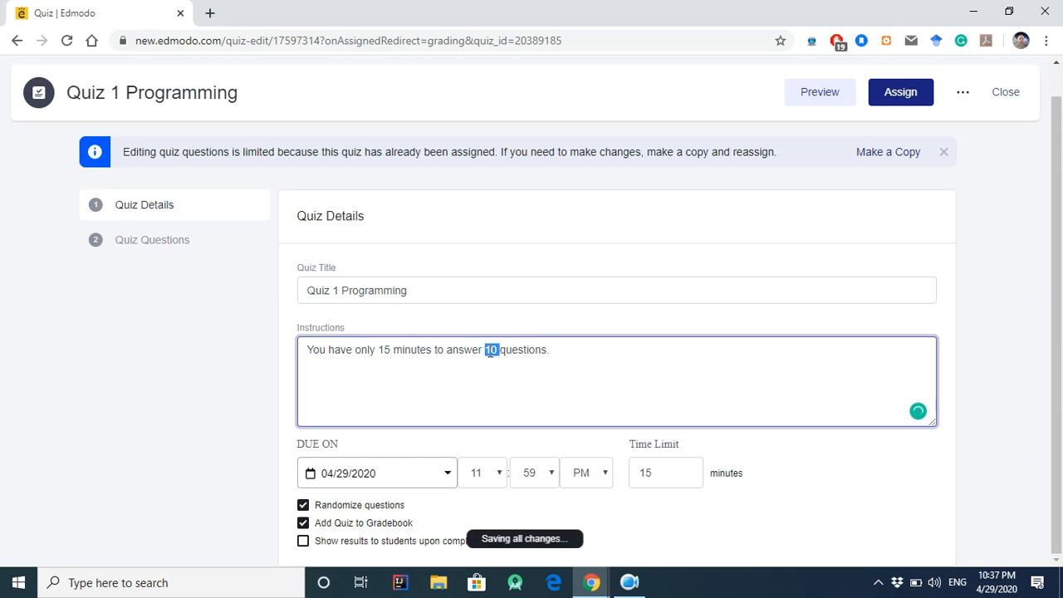
type("6")
left_click(1026, 336)
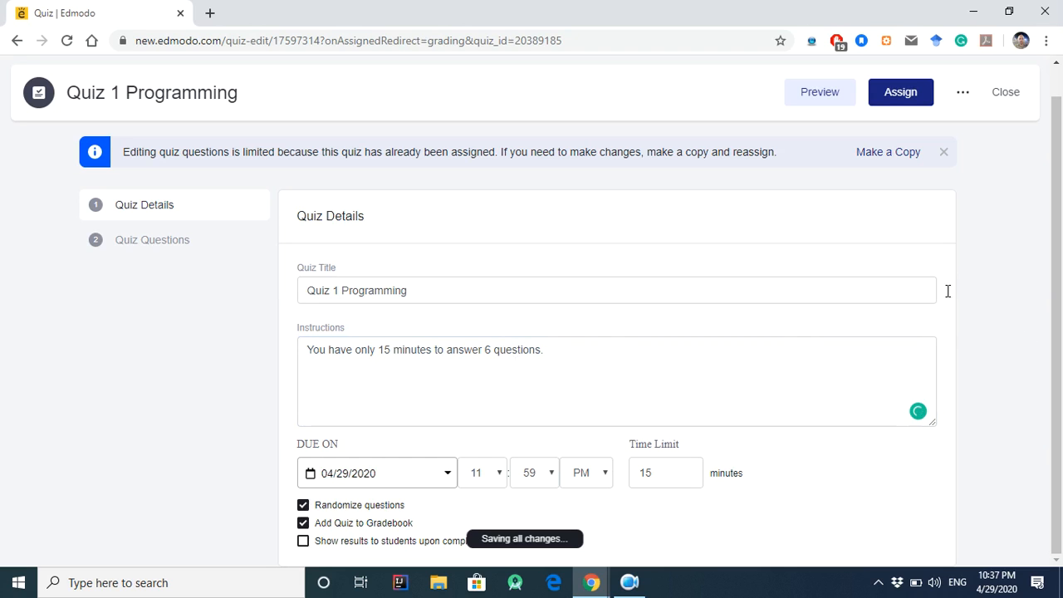
left_click(1001, 97)
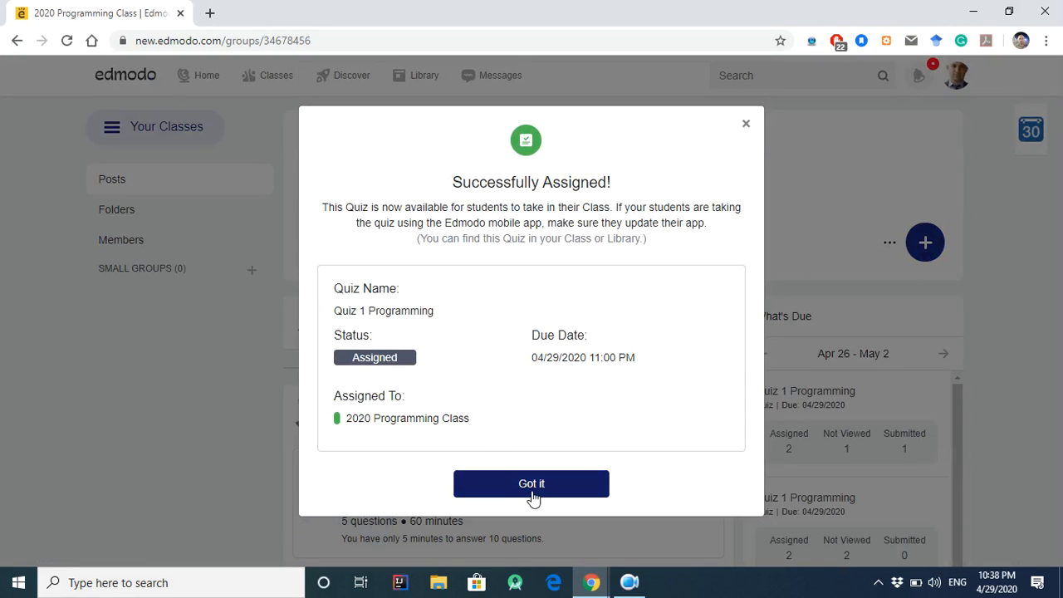
- Dismiss the assignment confirmation and check the Quiz 1 Programming posts in the class feed
left_click(746, 124)
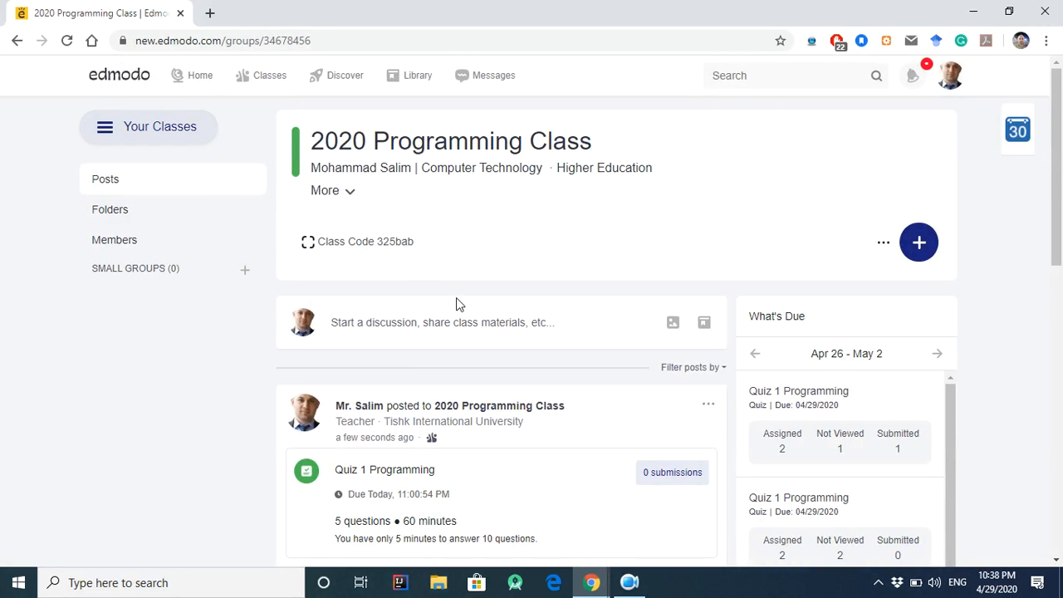
scroll(449, 287, "down", 5)
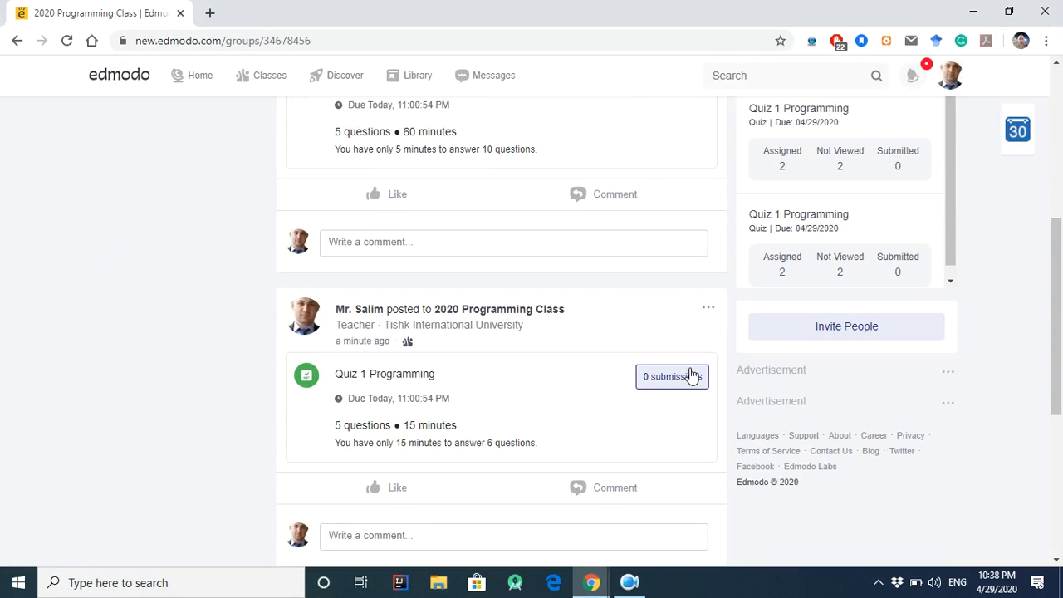
scroll(693, 377, "up", 2)
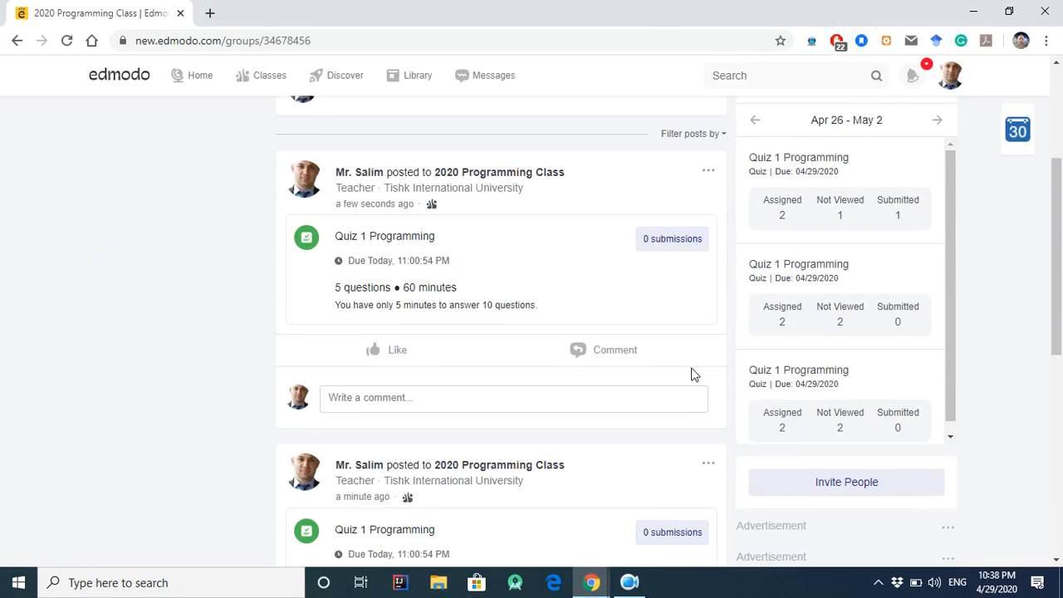
scroll(695, 376, "down", 1)
scroll(537, 356, "up", 3)
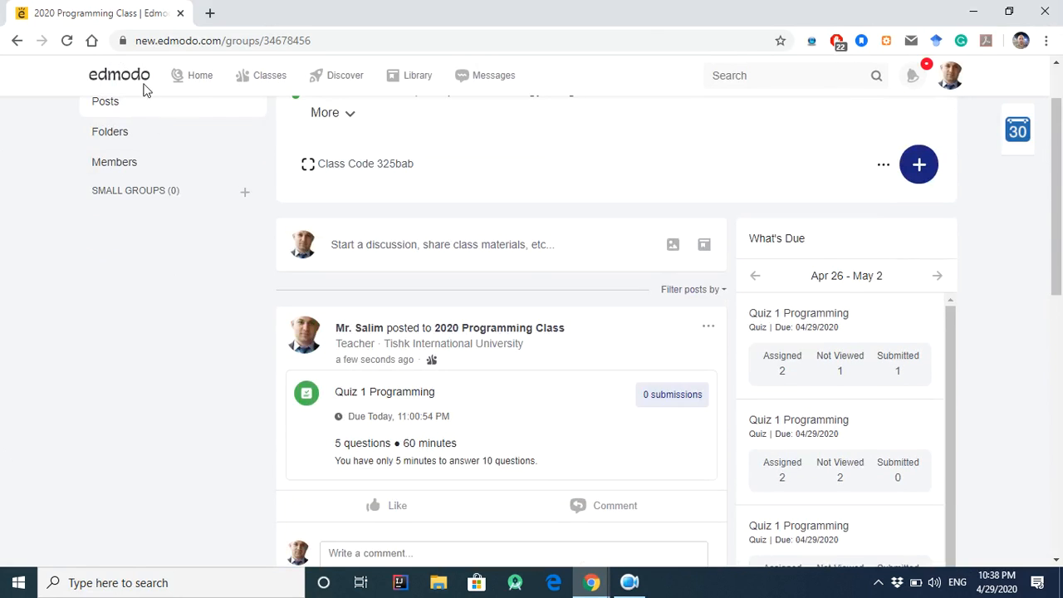
- Reopen the 2020 Programming Class from the home page and find the updated Quiz 1 Programming post with the 15-minute limit
left_click(200, 84)
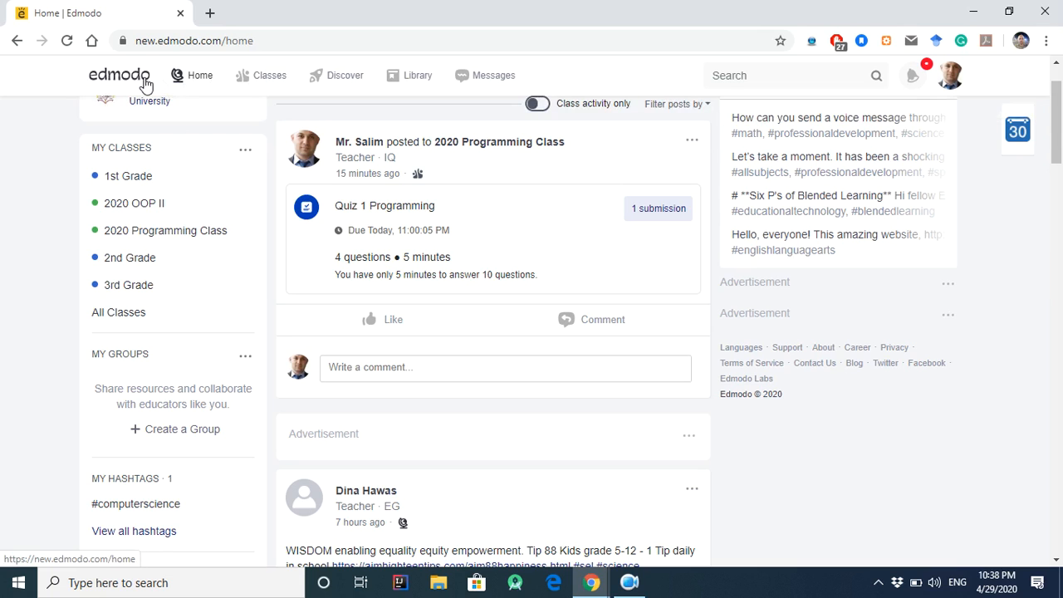
left_click(176, 232)
scroll(657, 321, "down", 6)
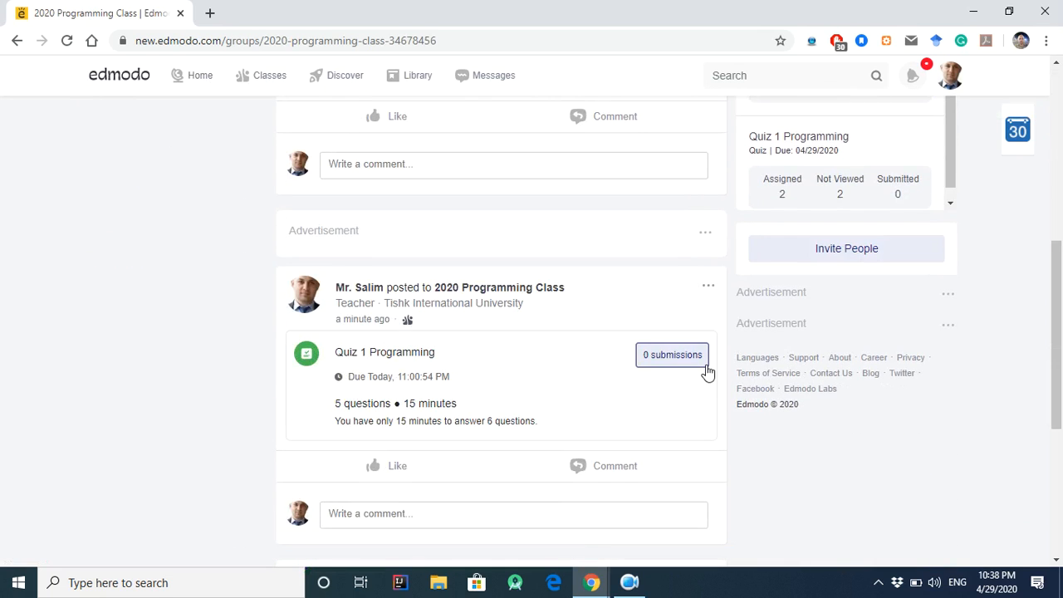
- Delete the duplicate Quiz 1 Programming post with the 60-minute limit from the class feed and check the remaining posts
scroll(706, 366, "up", 2)
scroll(706, 366, "up", 2)
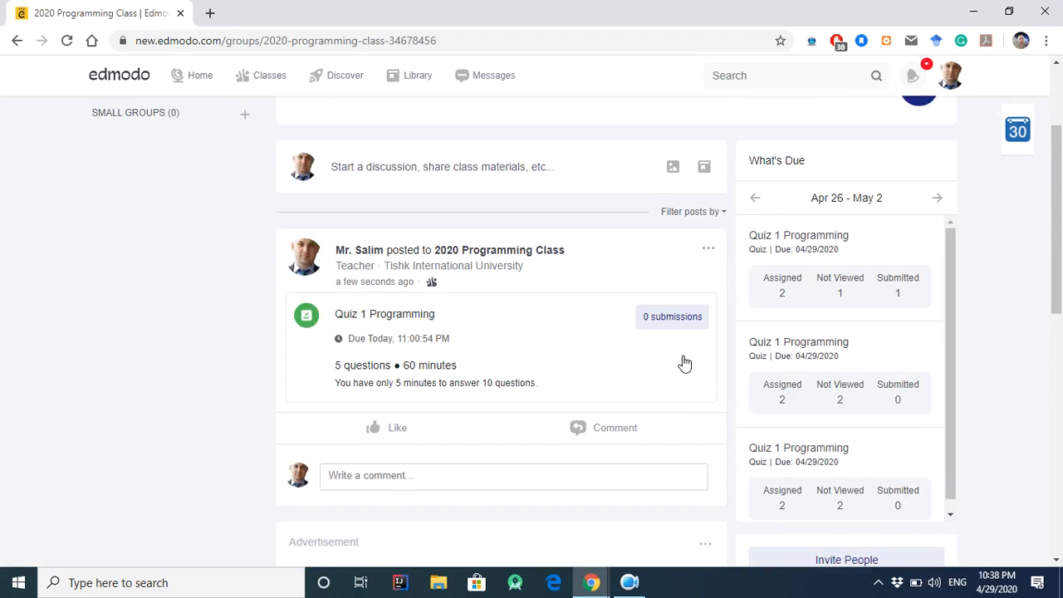
scroll(548, 351, "down", 1)
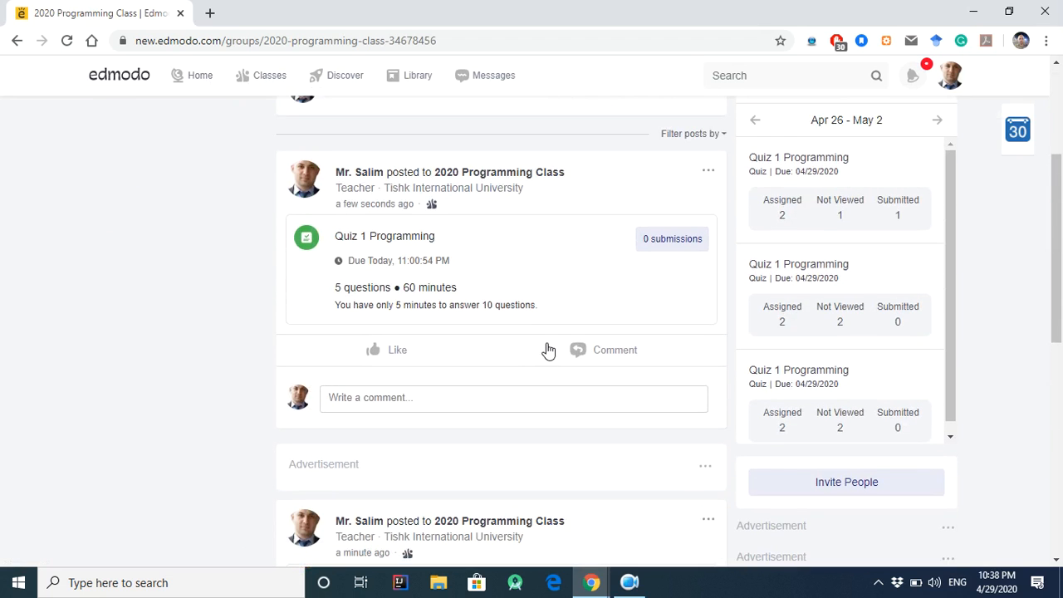
scroll(491, 291, "down", 2)
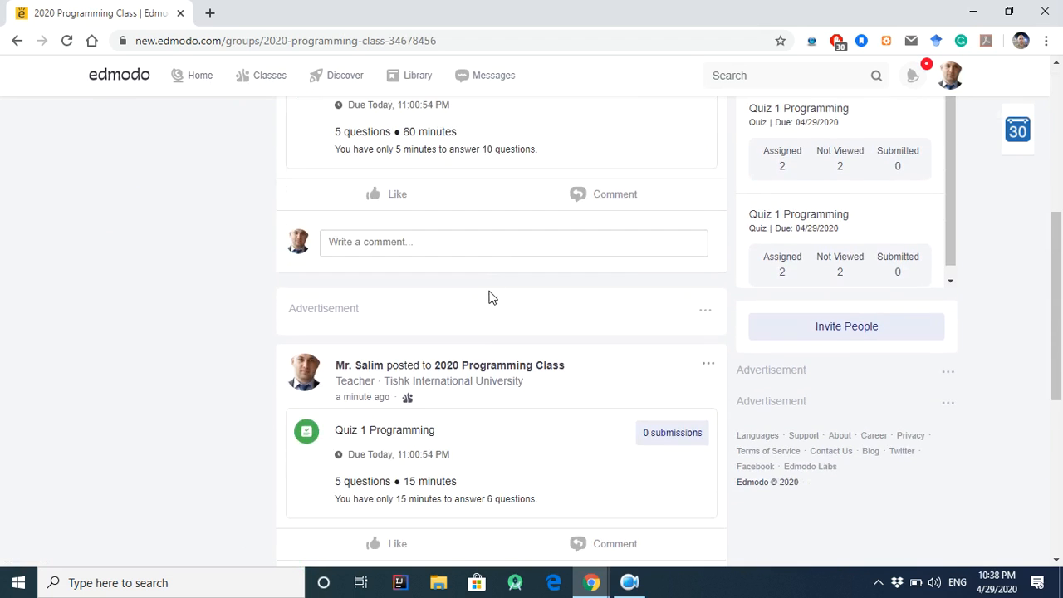
scroll(619, 457, "up", 2)
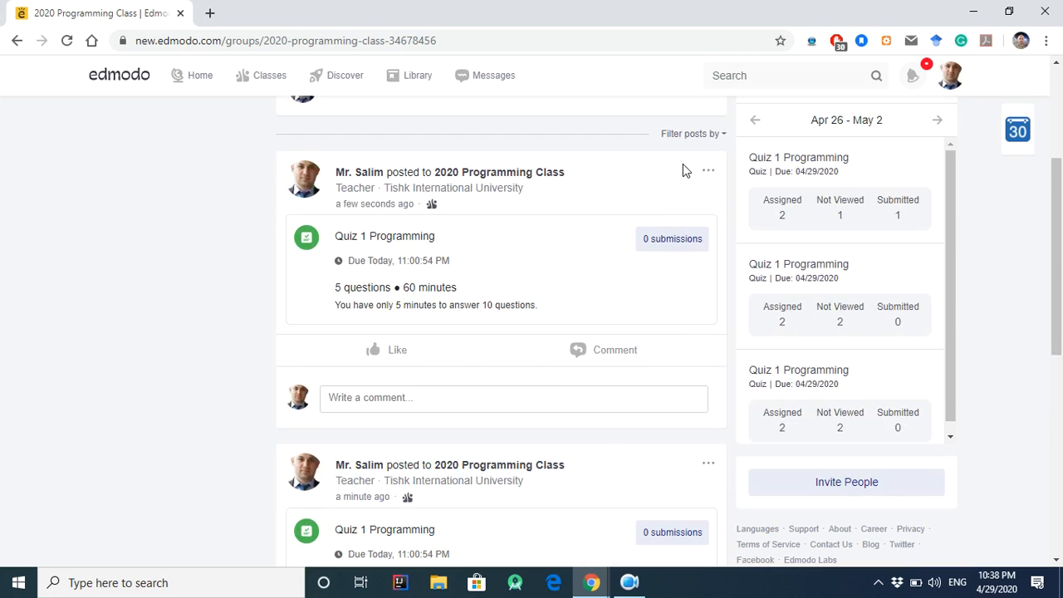
left_click(707, 172)
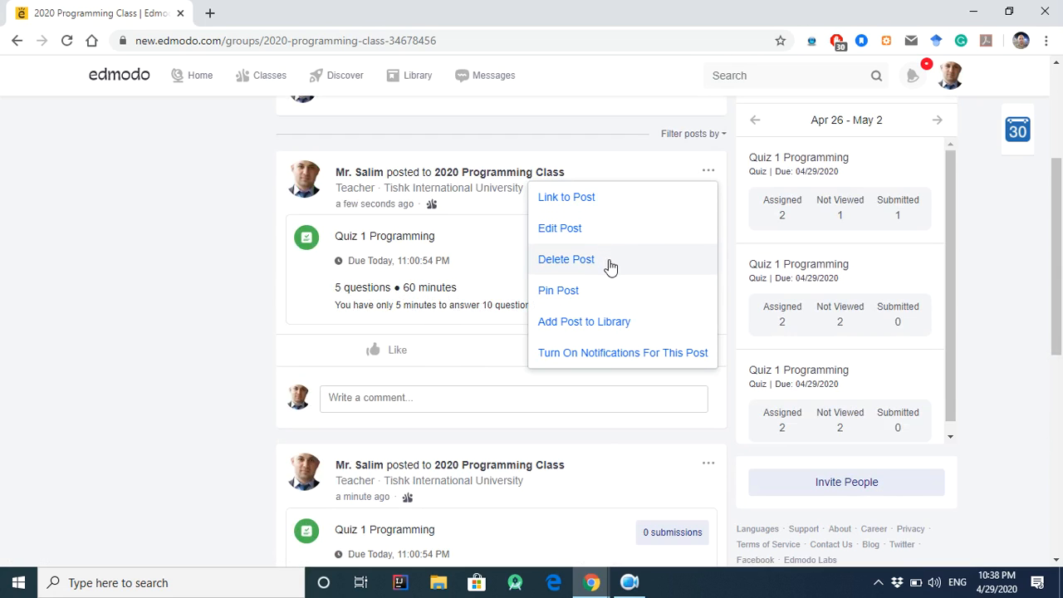
left_click(611, 264)
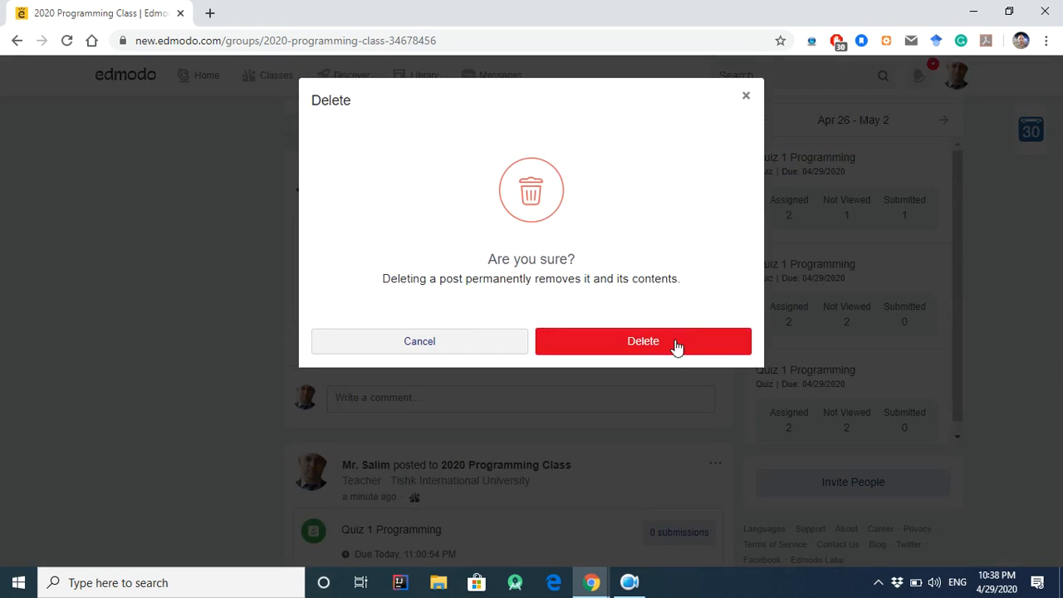
left_click(629, 349)
scroll(631, 440, "down", 5)
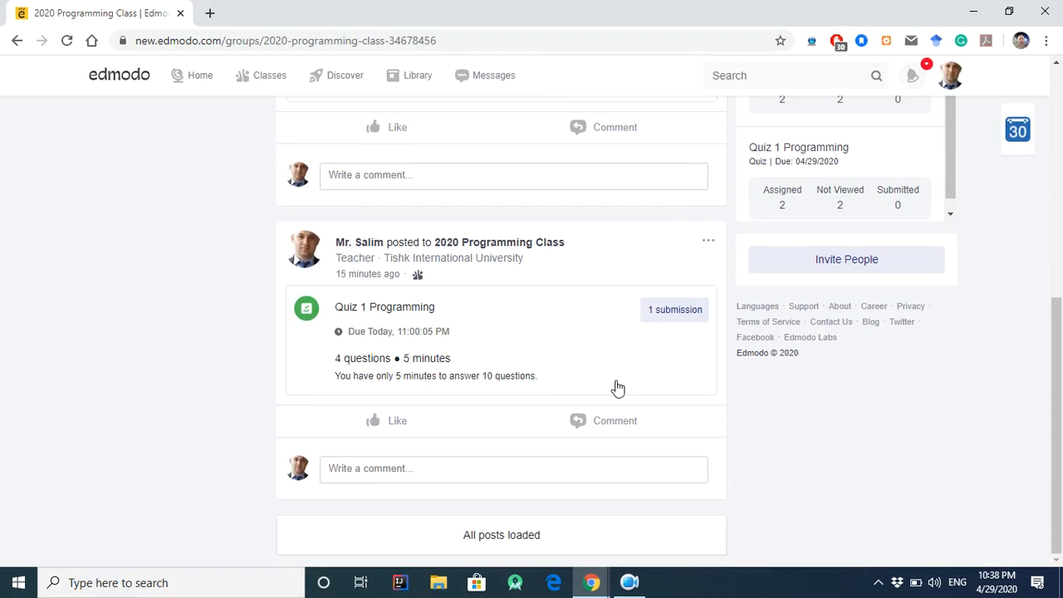
scroll(778, 418, "up", 3)
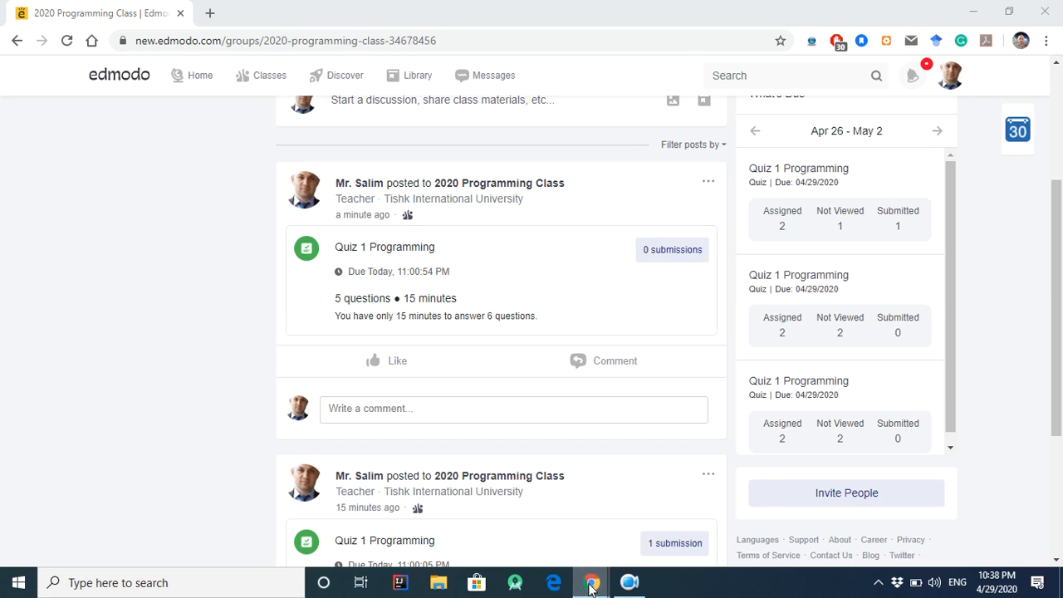
- Switch to the student's Incognito window, open the Quiz 1 Programming post from the home feed, and return to the home page
mouse_move(591, 582)
left_click(667, 534)
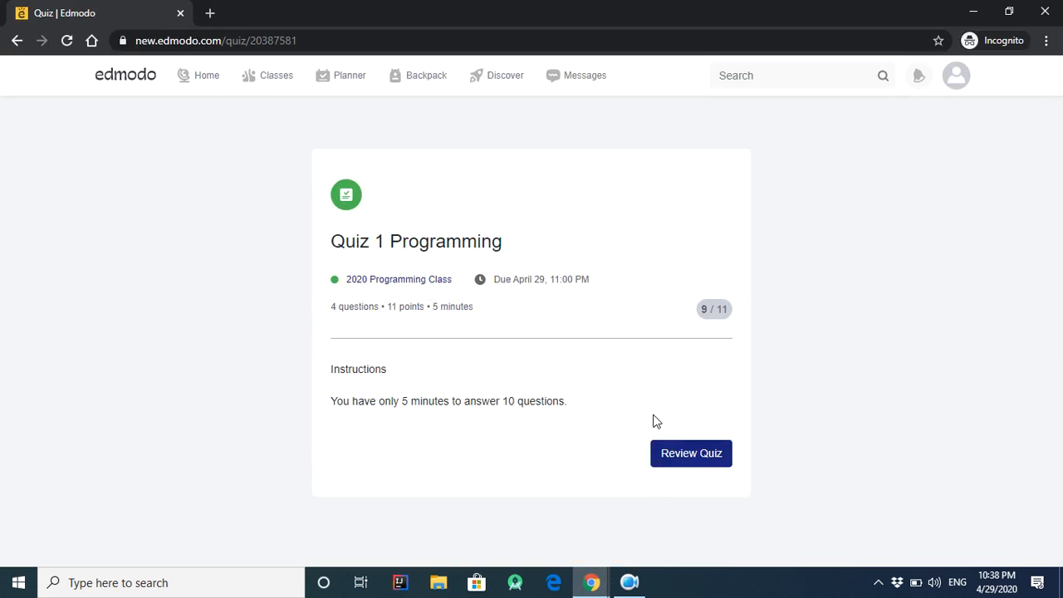
left_click(206, 76)
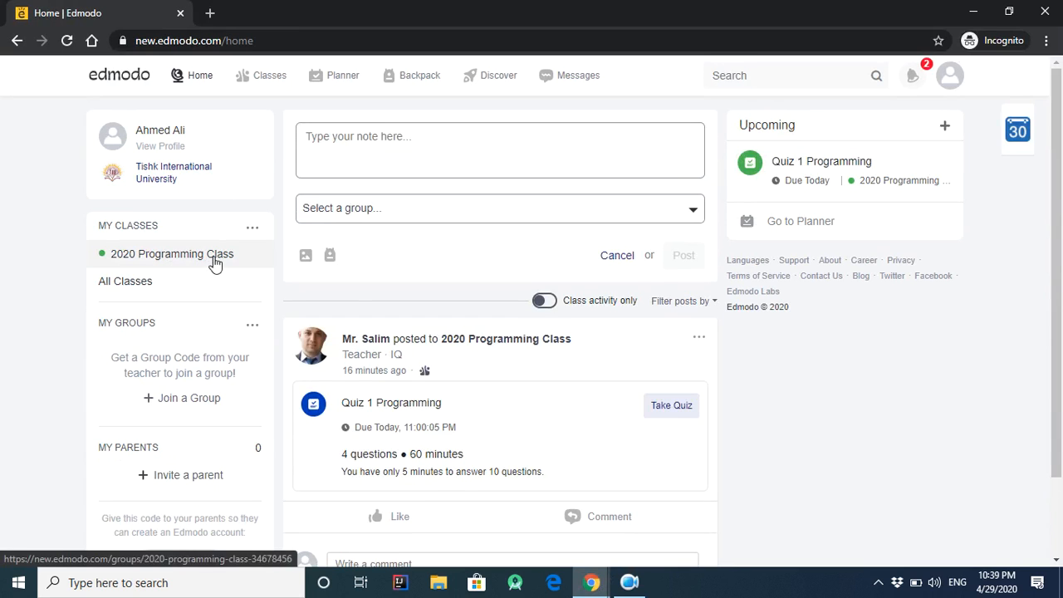
scroll(582, 391, "down", 2)
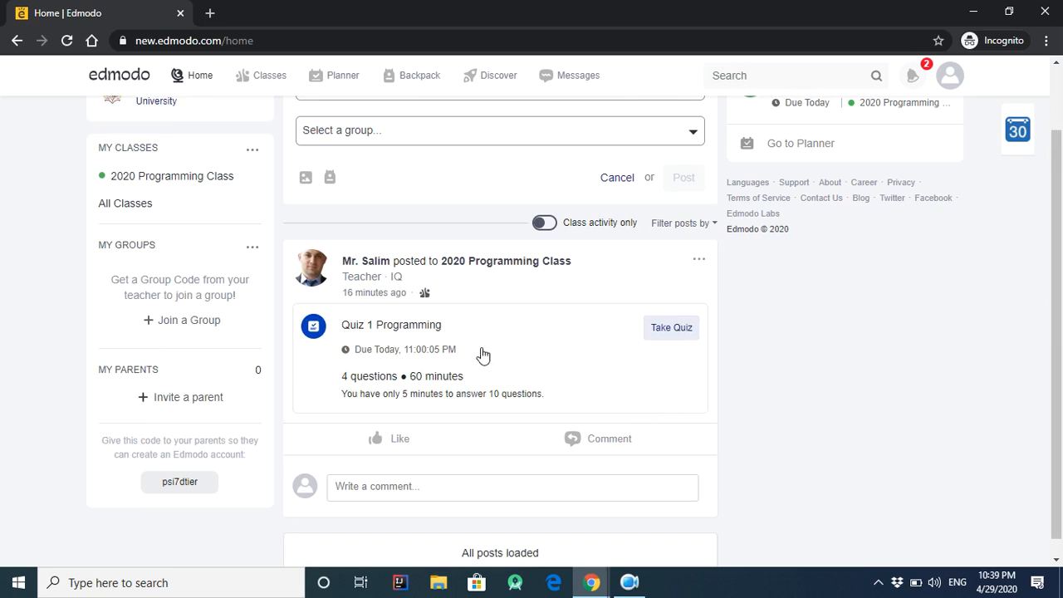
left_click(670, 328)
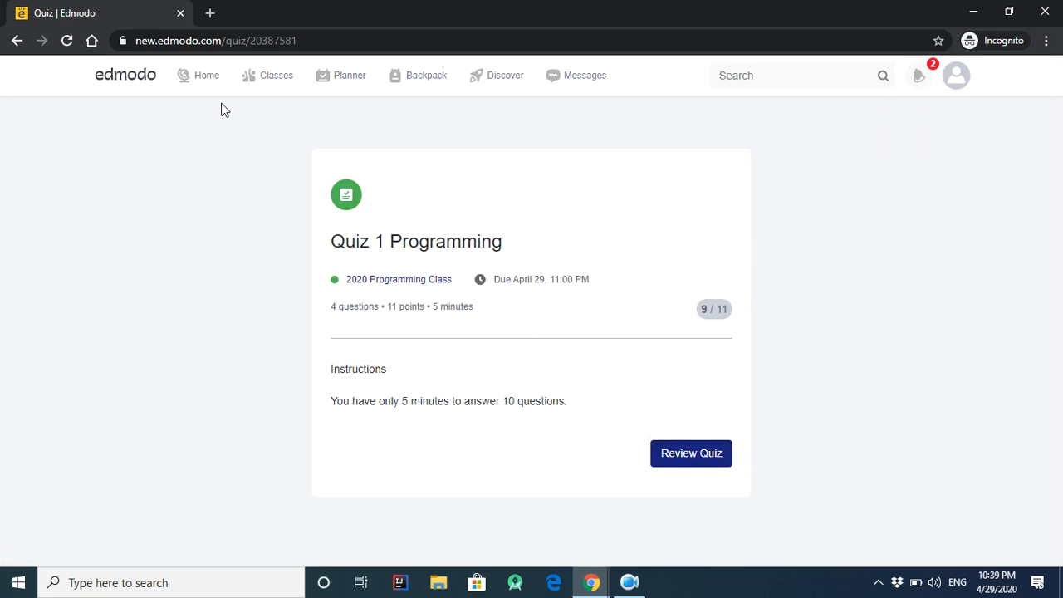
left_click(207, 77)
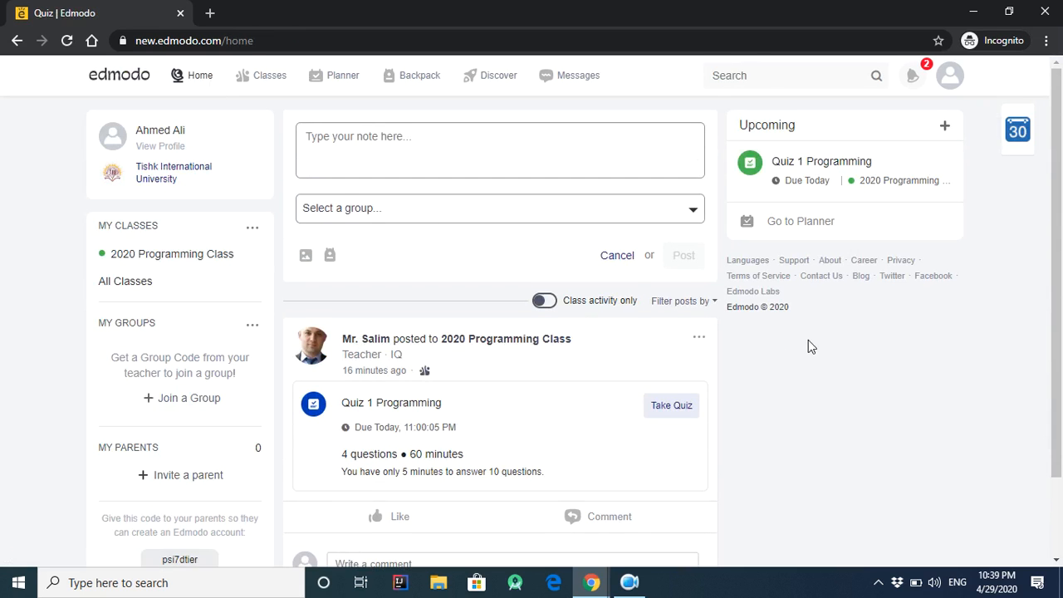
- Reload the student's home feed and start the Quiz 1 Programming attempt with the 15-minute limit
scroll(801, 344, "down", 2)
right_click(809, 344)
left_click(831, 387)
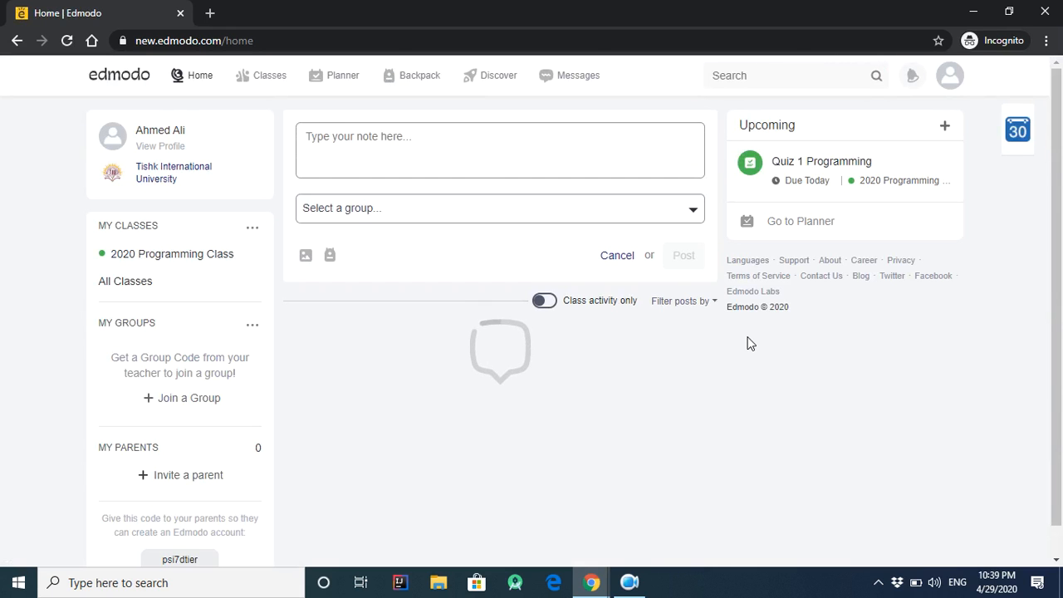
scroll(747, 344, "down", 2)
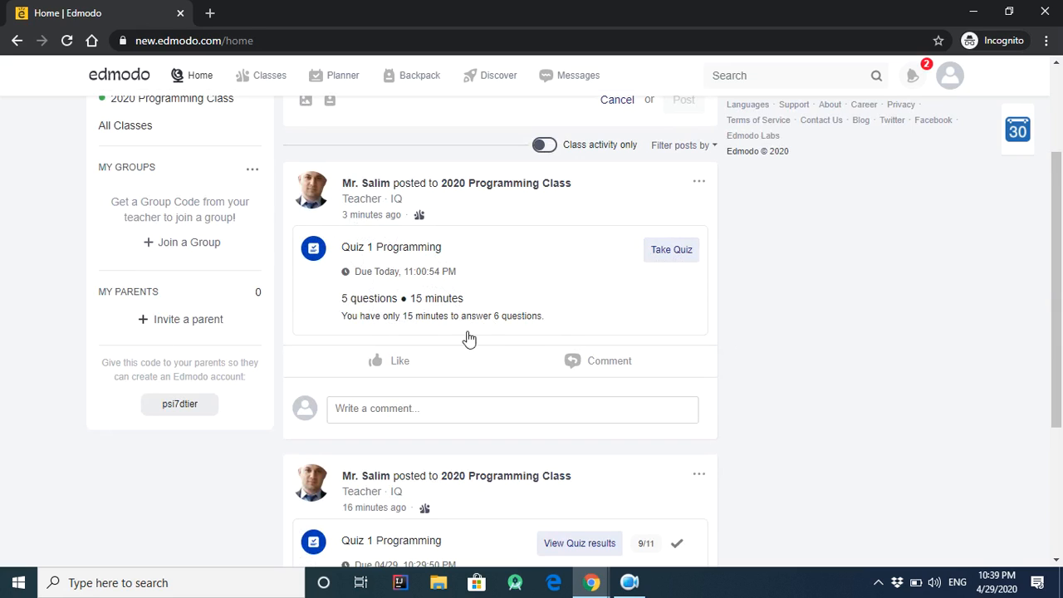
left_click(677, 258)
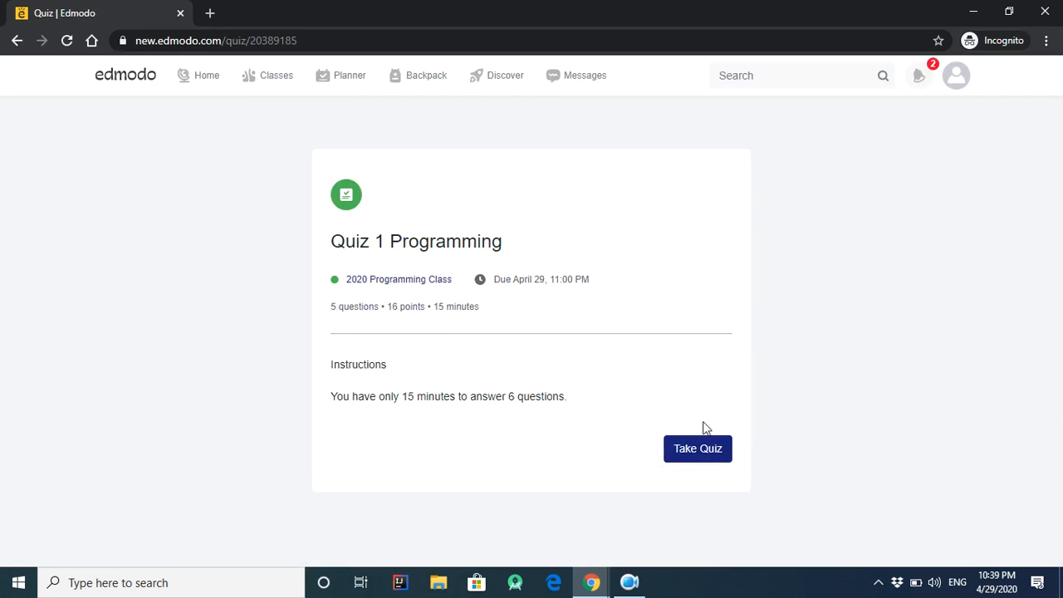
left_click(710, 454)
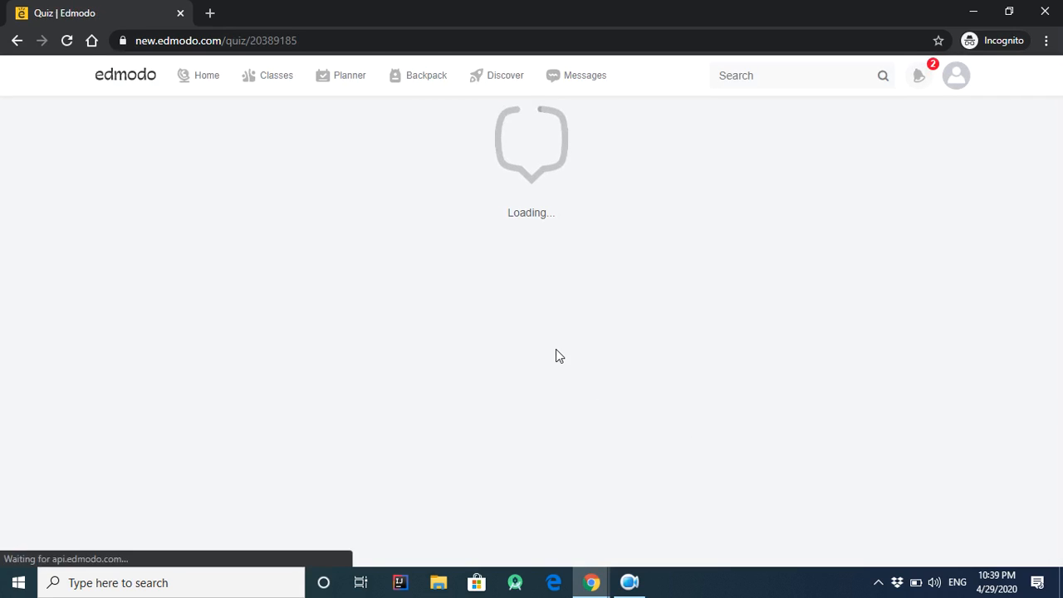
- Fill in the three blanks of question 1 with "accoubt", "share" and "messages"
left_click(397, 253)
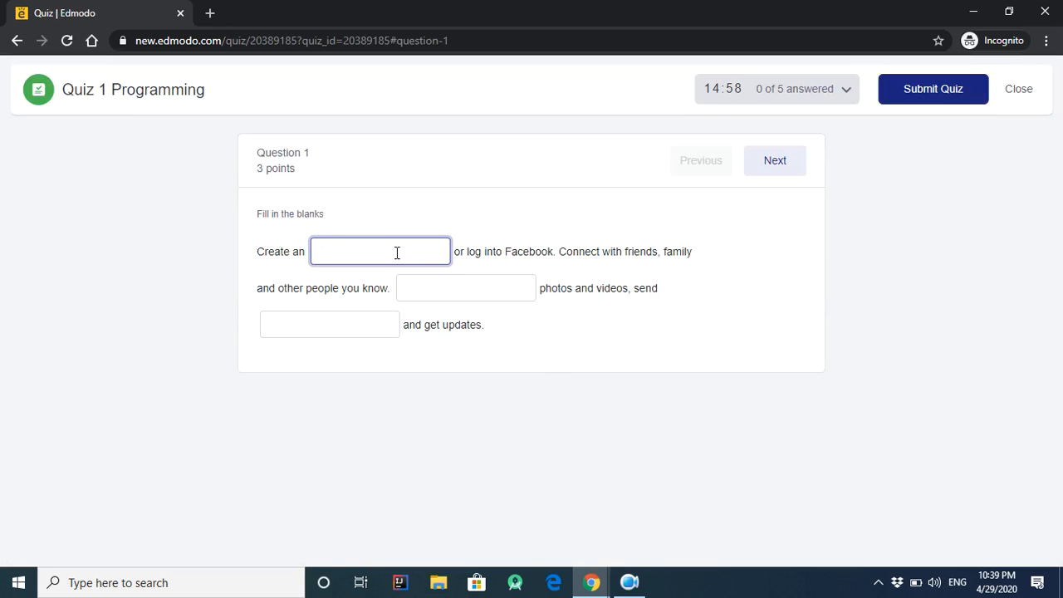
type("accoubt")
key("Tab")
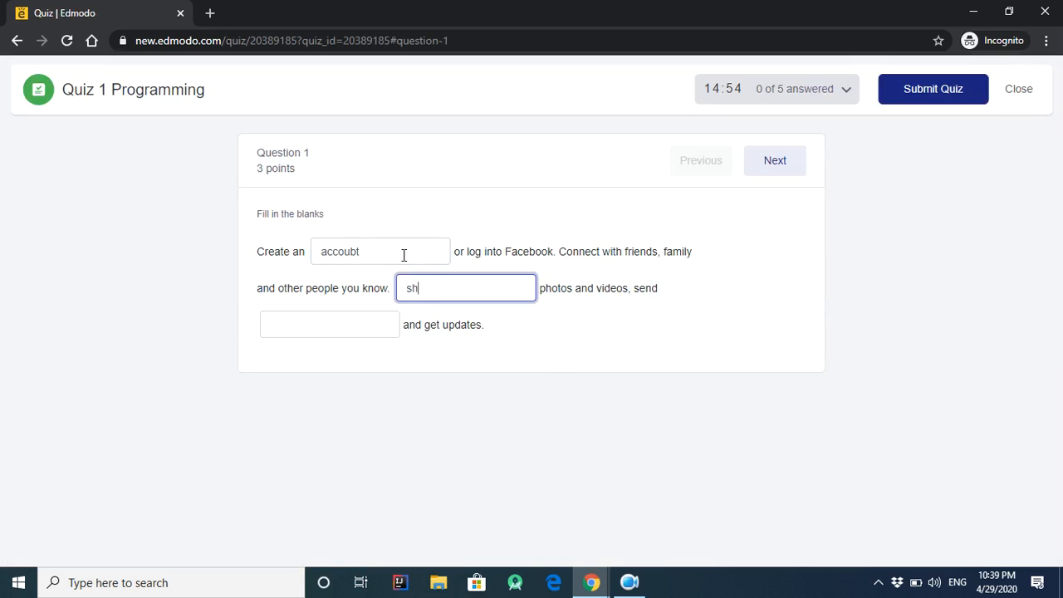
left_click(336, 325)
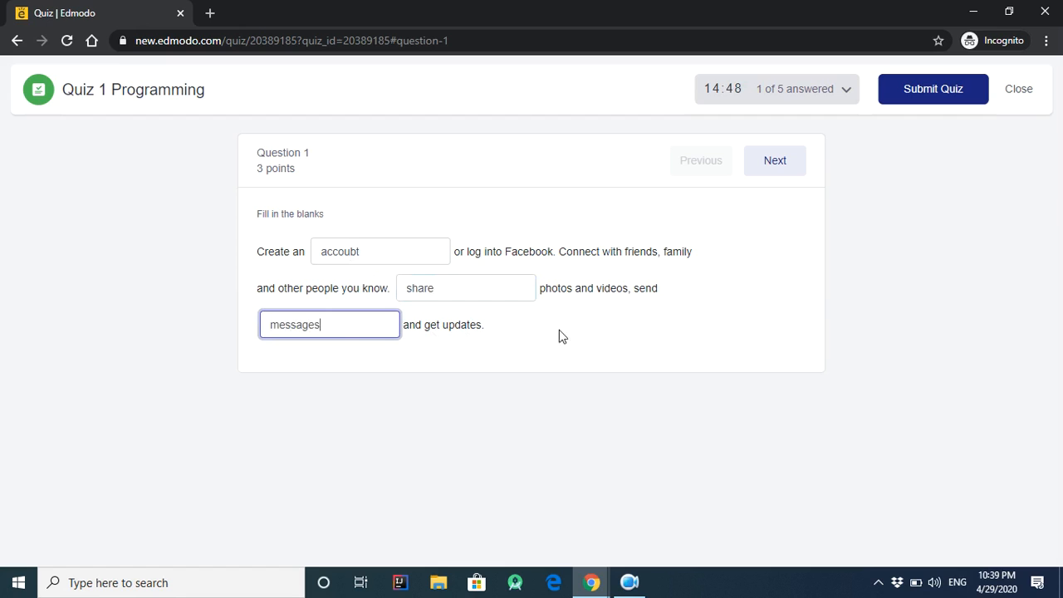
- Answer question 2 on the importance of OOP with a short text beginning "The concept of oop means that ....."
left_click(789, 173)
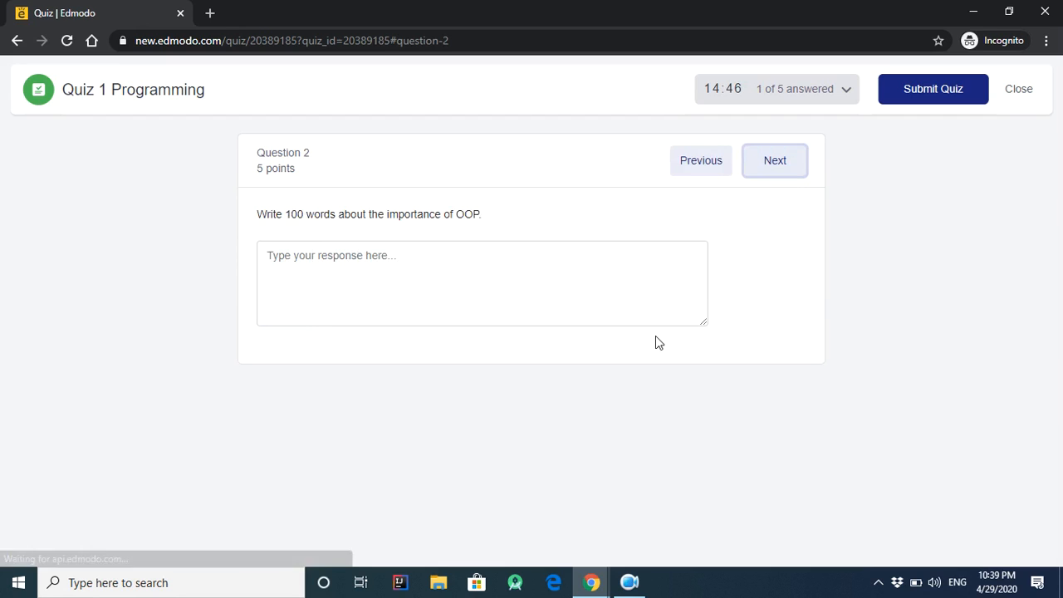
left_click(542, 281)
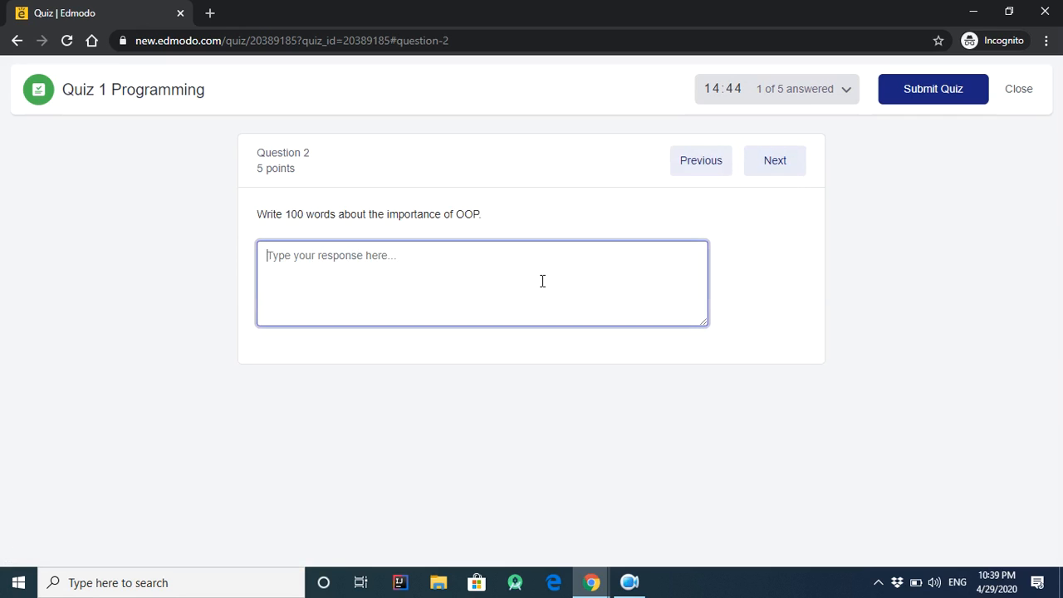
type("Th")
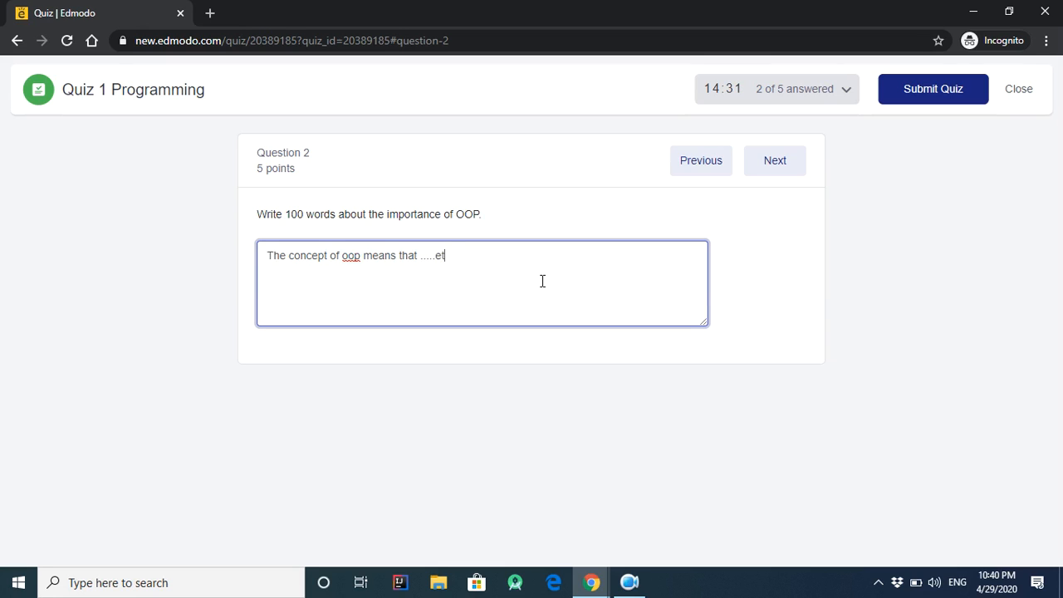
- Match the items of question 3 as 1 to b, 2 to d, 3 to c and 4 to a
left_click(773, 166)
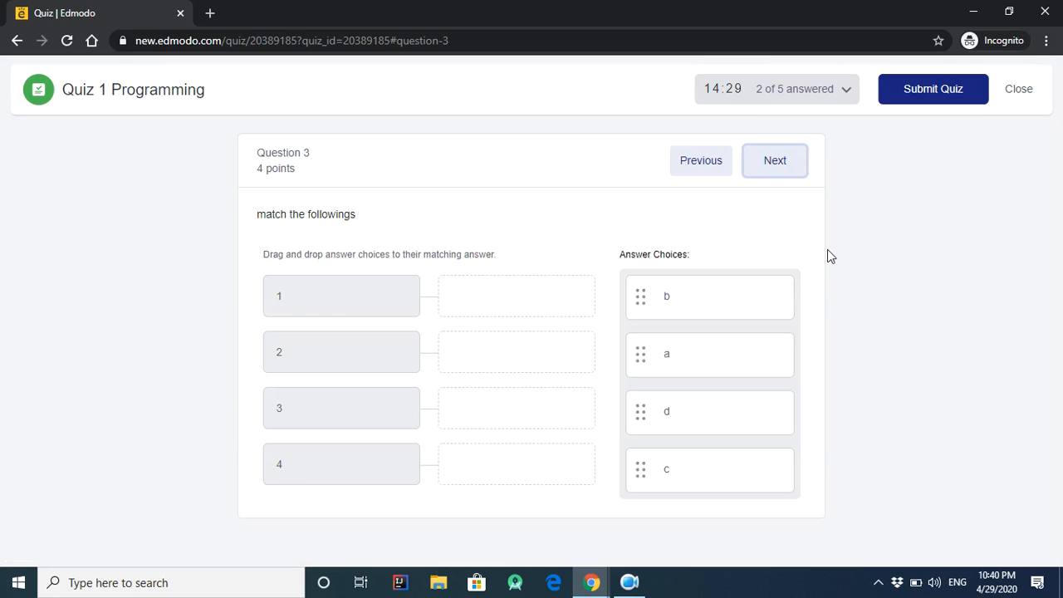
left_click_drag(695, 310, 507, 300)
left_click_drag(676, 363, 498, 357)
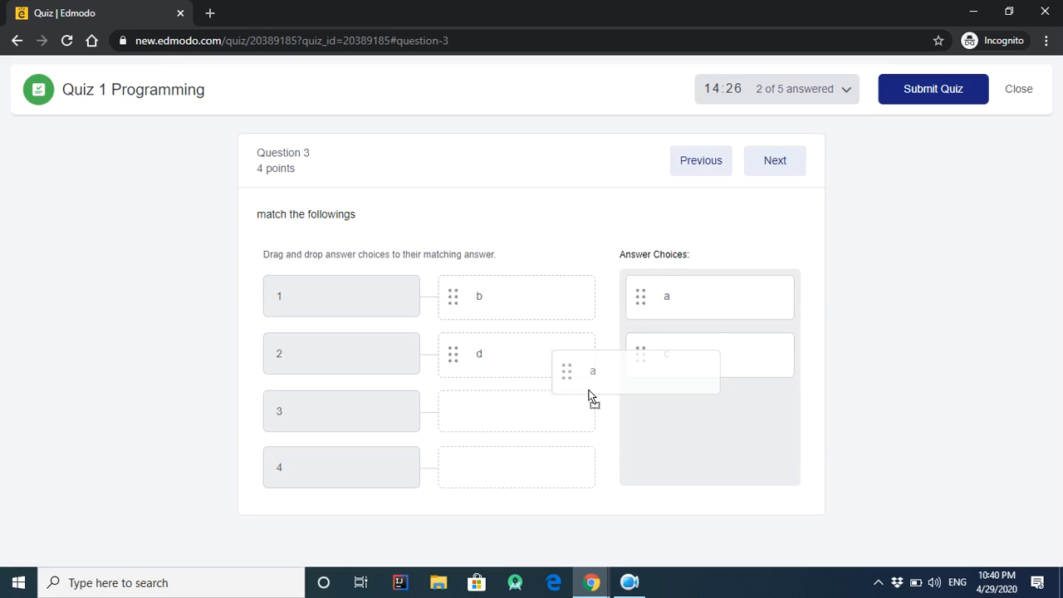
left_click_drag(653, 307, 510, 447)
left_click_drag(703, 294, 532, 412)
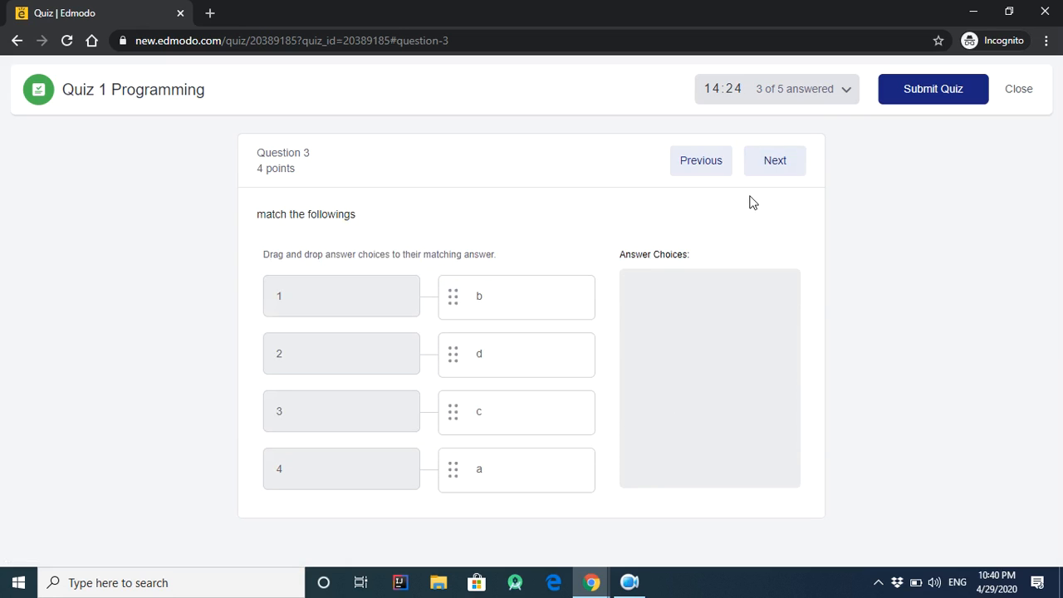
- Go to question 4 and answer it from the listed choices
left_click(777, 167)
left_click(384, 260)
left_click(363, 333)
left_click(365, 367)
- Answer False to question 5 about IT being an important field of life, and submit the quiz
left_click(781, 166)
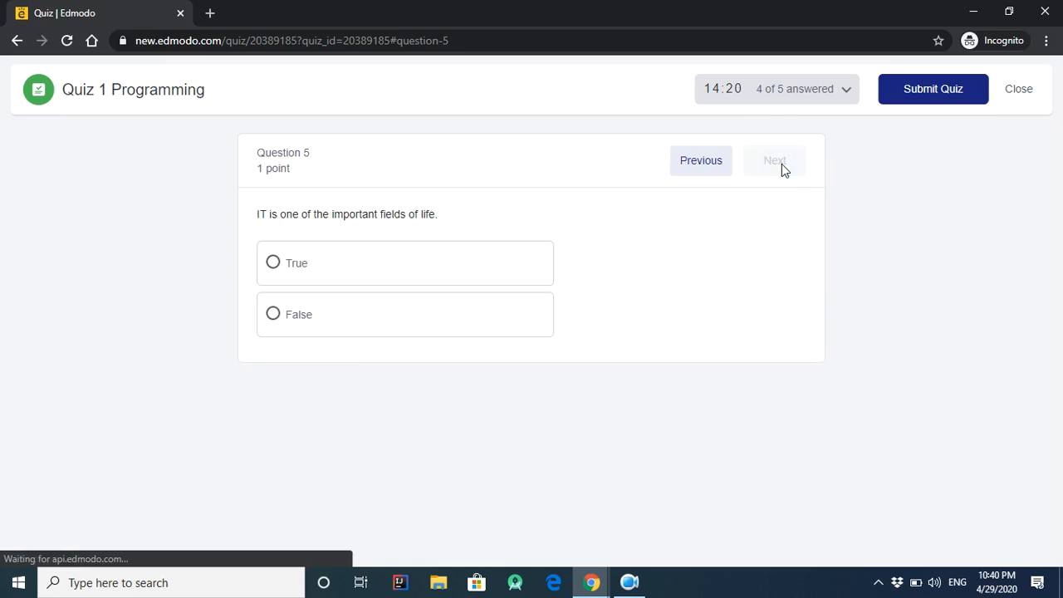
left_click(487, 260)
left_click(439, 316)
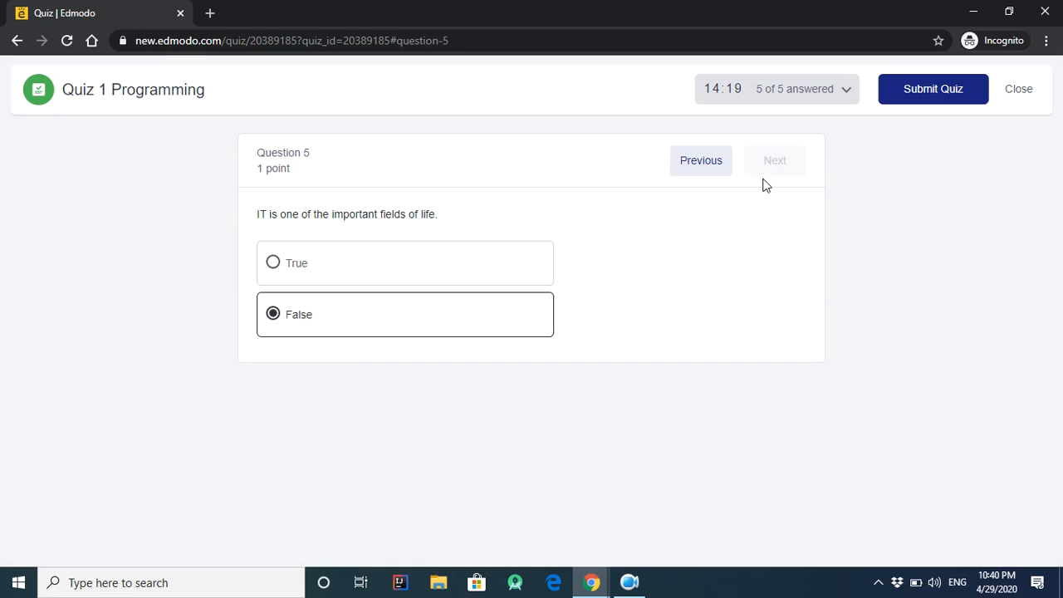
left_click(962, 101)
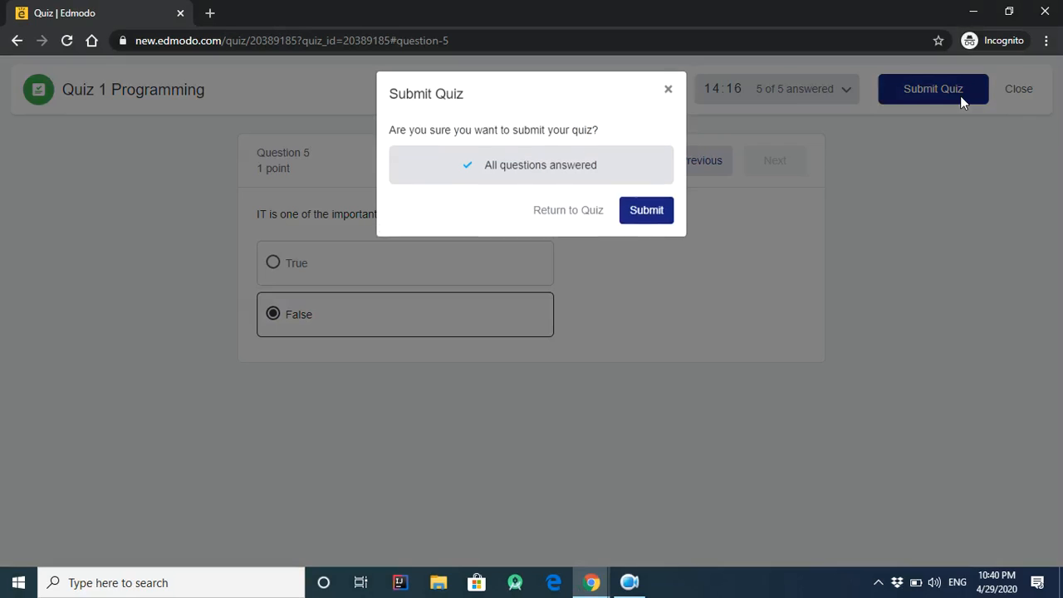
left_click(639, 224)
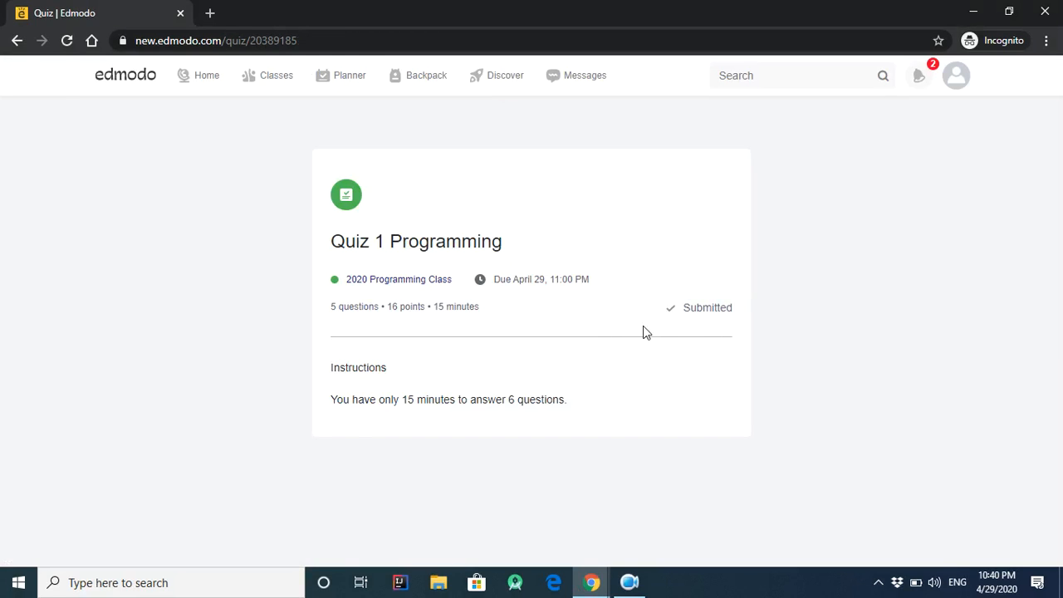
- Switch back to the teacher's browser window and reopen the 2020 Programming Class to check its Quiz 1 Programming posts
mouse_move(593, 582)
left_click(532, 531)
scroll(531, 407, "up", 3)
mouse_move(119, 139)
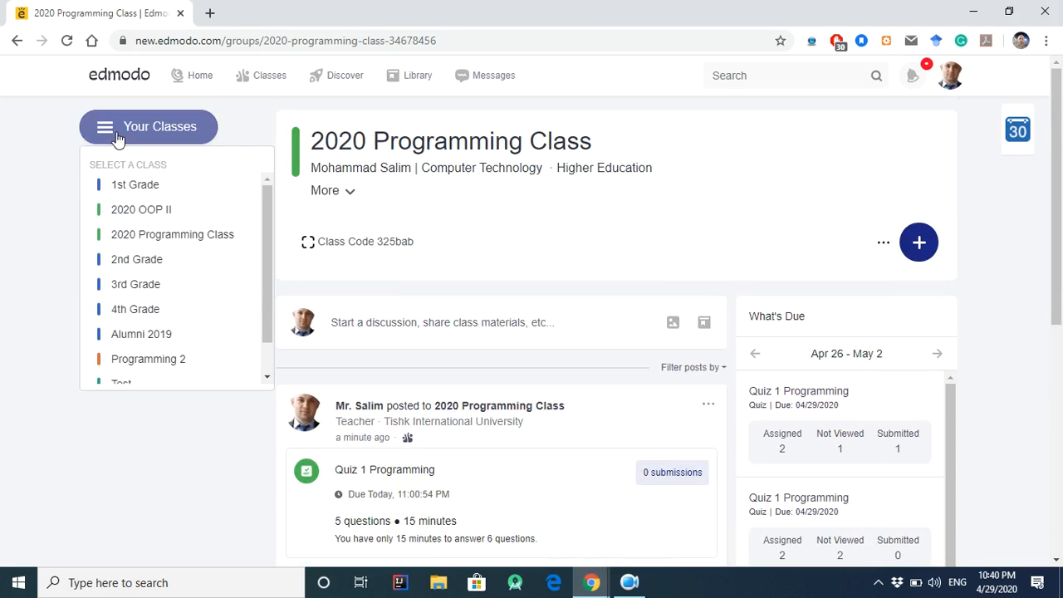
left_click(176, 239)
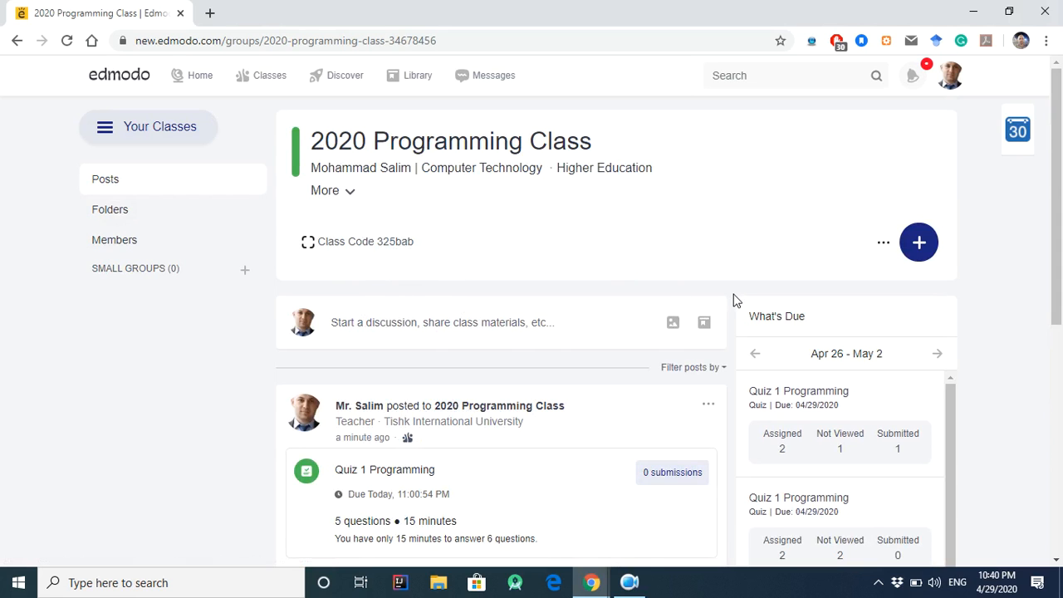
scroll(714, 301, "down", 3)
scroll(712, 302, "up", 3)
- Open the 2020 Programming Class again and reload its page to refresh the quiz submission status
mouse_move(152, 147)
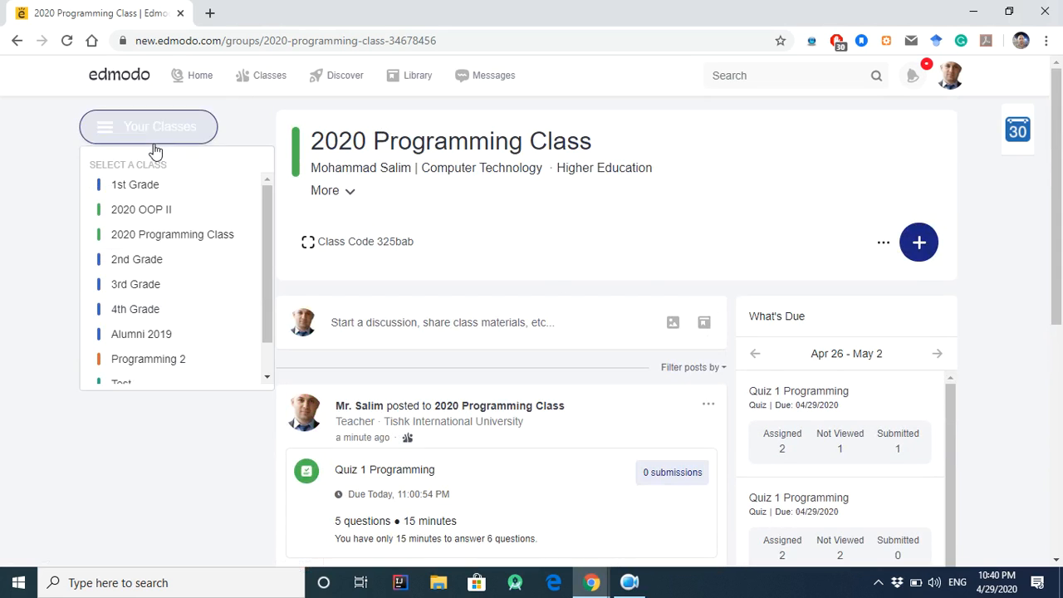
left_click(183, 237)
scroll(587, 204, "down", 4)
scroll(693, 218, "up", 4)
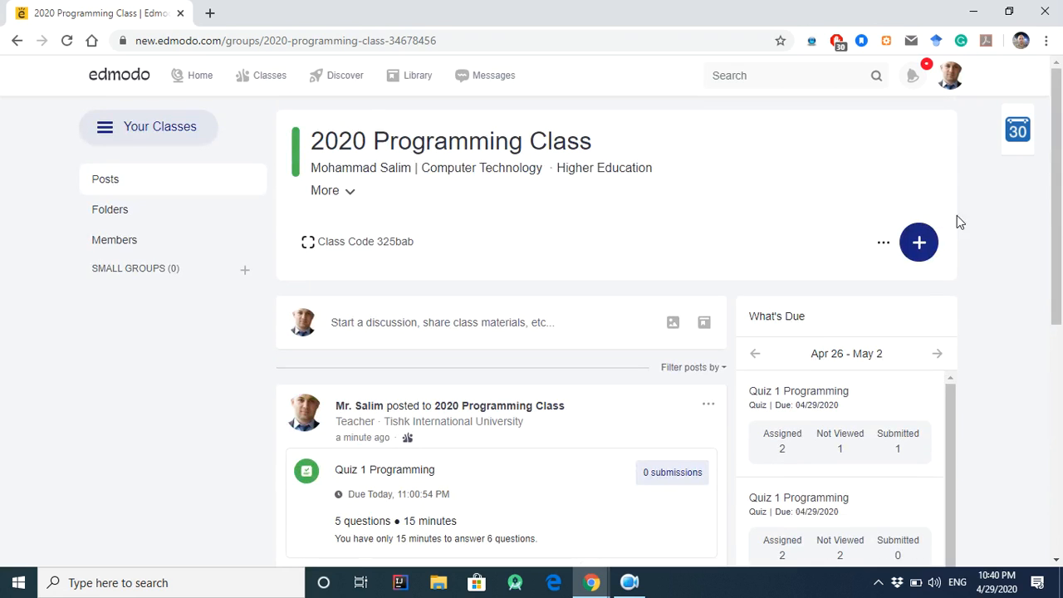
left_click(66, 40)
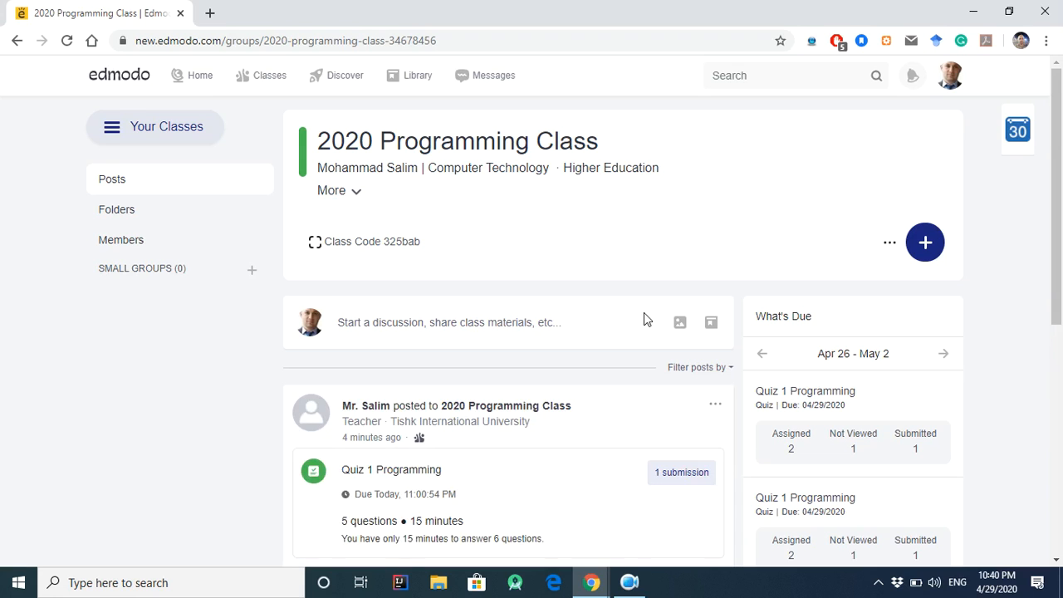
- Open the submissions of the newest Quiz 1 Programming post and examine the question breakdown chart in its overview
scroll(642, 320, "down", 2)
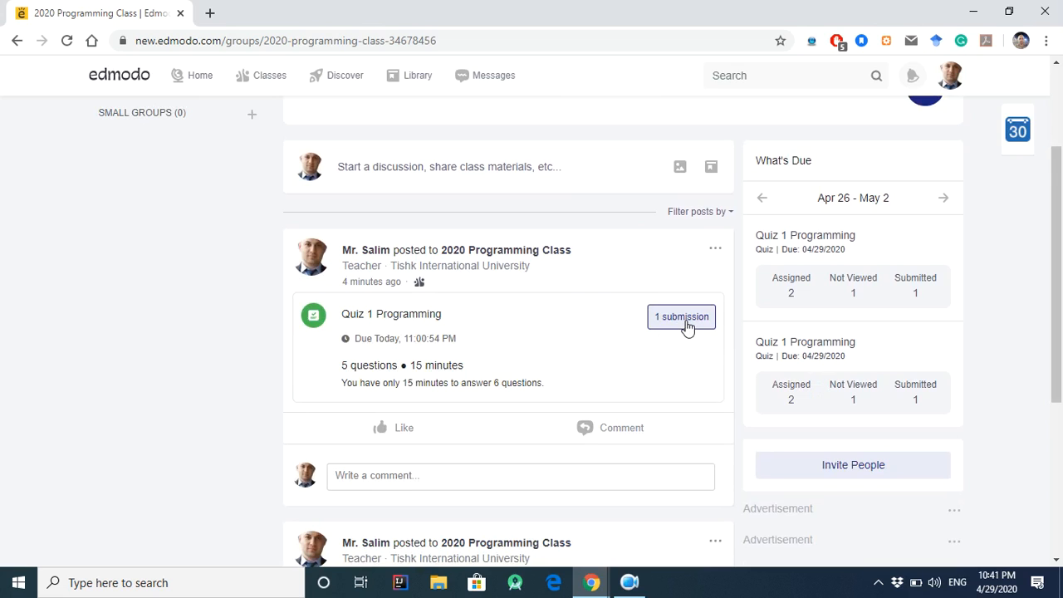
left_click(683, 320)
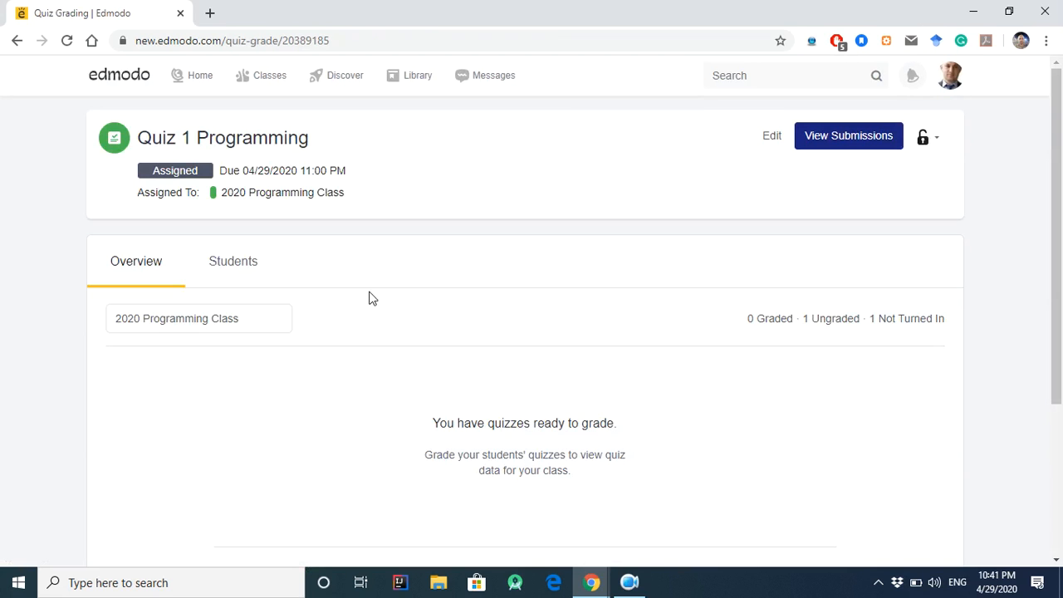
scroll(444, 304, "down", 2)
scroll(560, 335, "down", 1)
mouse_move(418, 441)
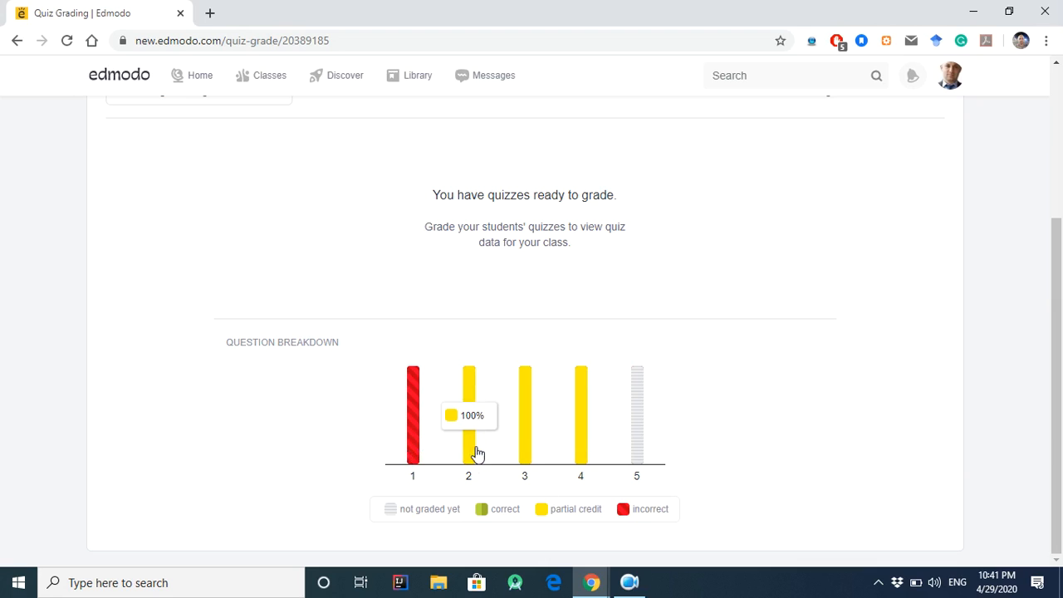
mouse_move(639, 483)
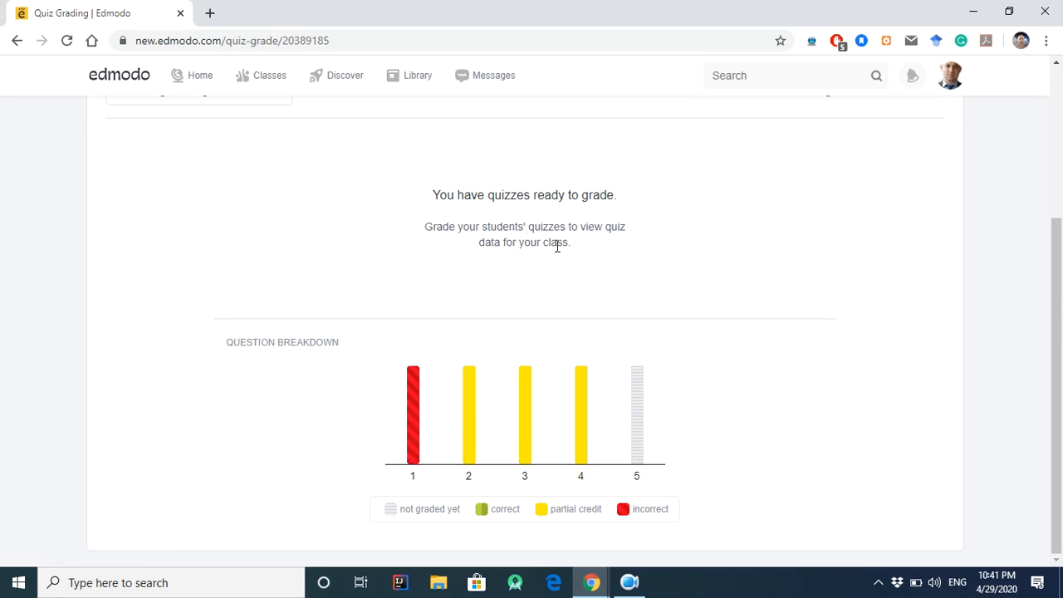
- Show the list of students with their submission status for Quiz 1 Programming
scroll(488, 231, "up", 2)
scroll(485, 225, "up", 1)
left_click(231, 266)
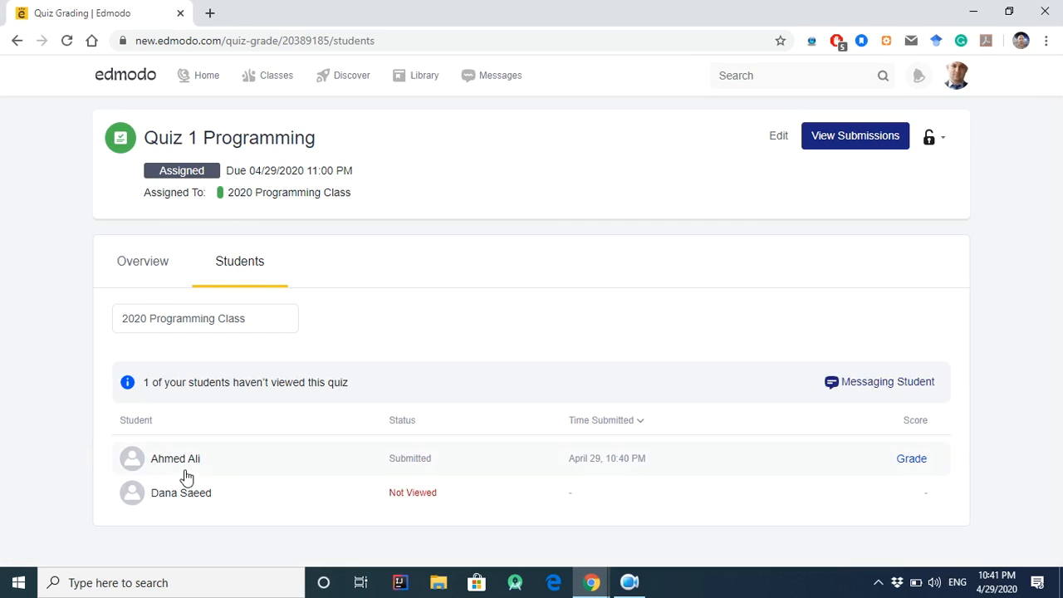
- Switch to the student's browser window, go to the home feed and view the results of the newest Quiz 1 Programming
left_click(609, 587)
left_click(693, 535)
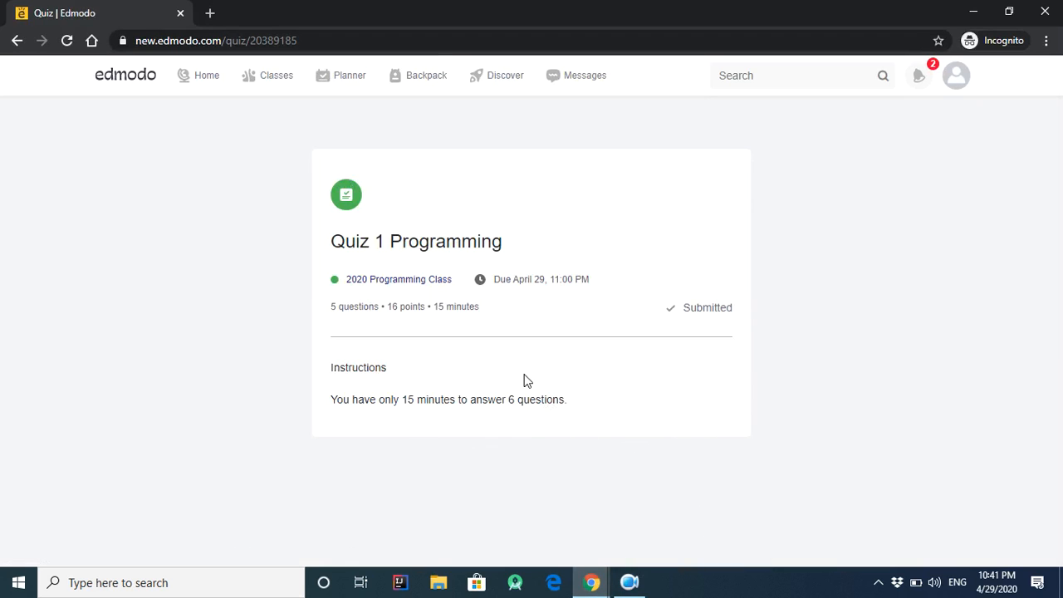
left_click(592, 582)
mouse_move(557, 538)
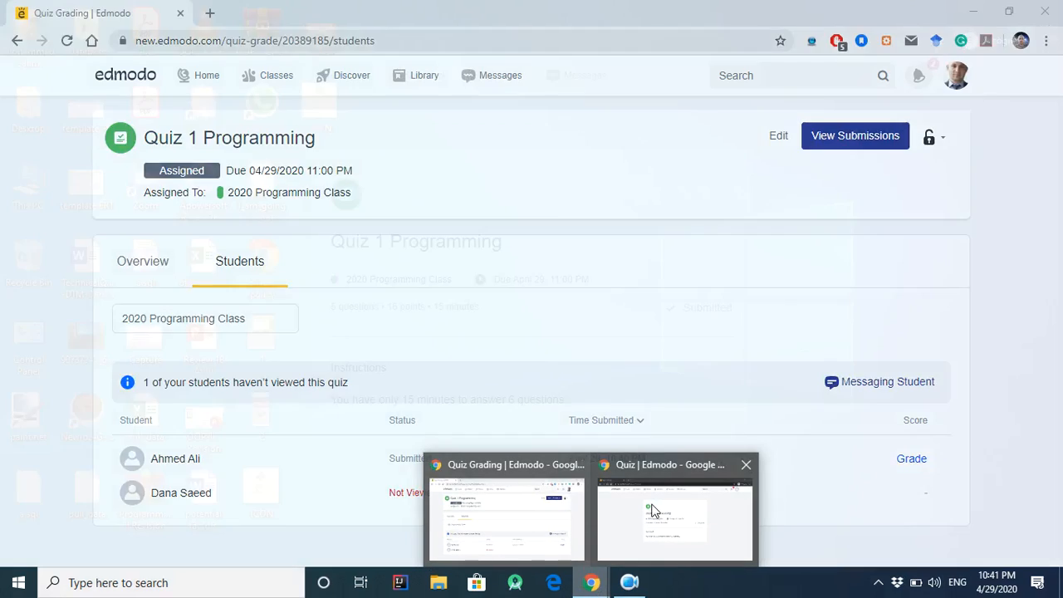
left_click(199, 77)
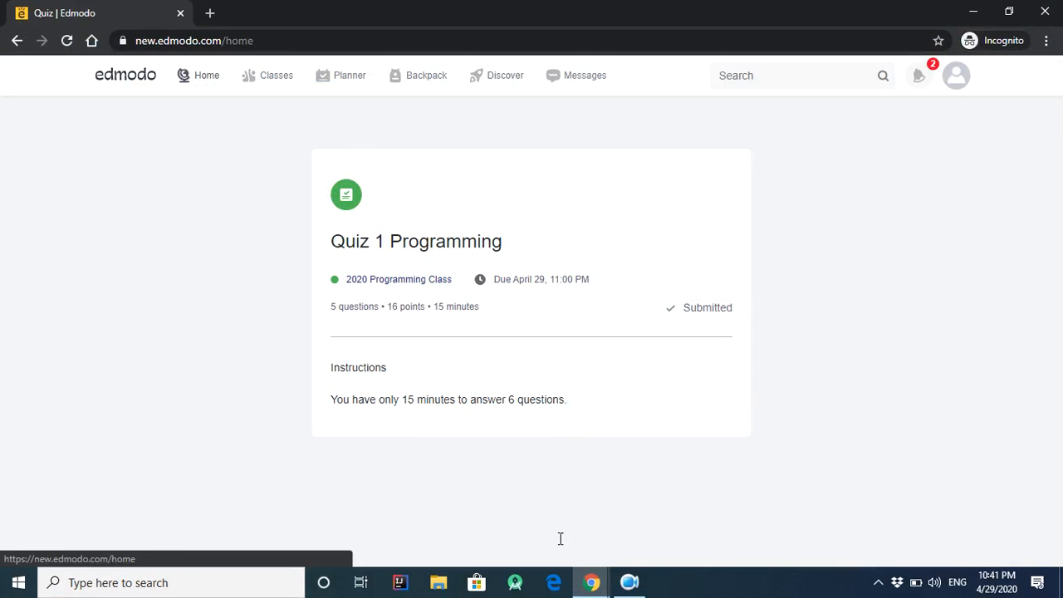
scroll(656, 440, "down", 2)
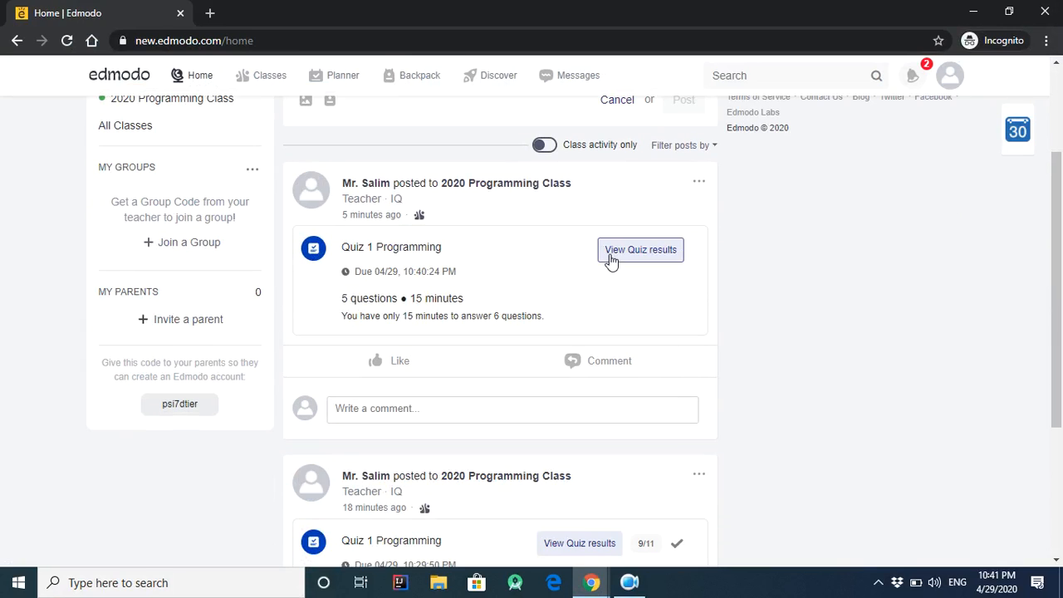
left_click(658, 263)
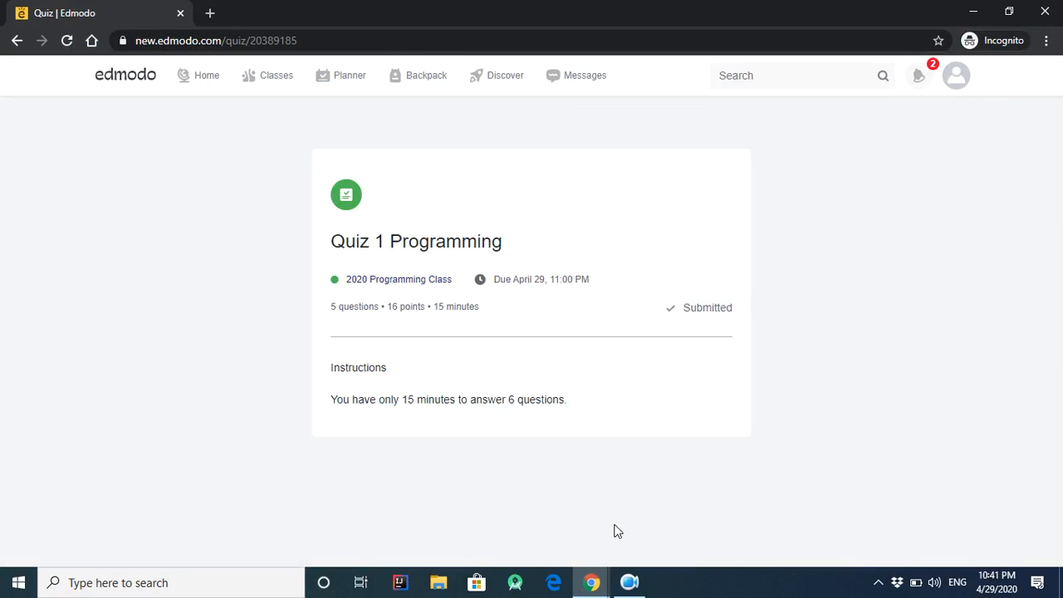
- Return to the teacher's browser window and open the submitted student's quiz for grading at question 1
mouse_move(591, 584)
left_click(535, 536)
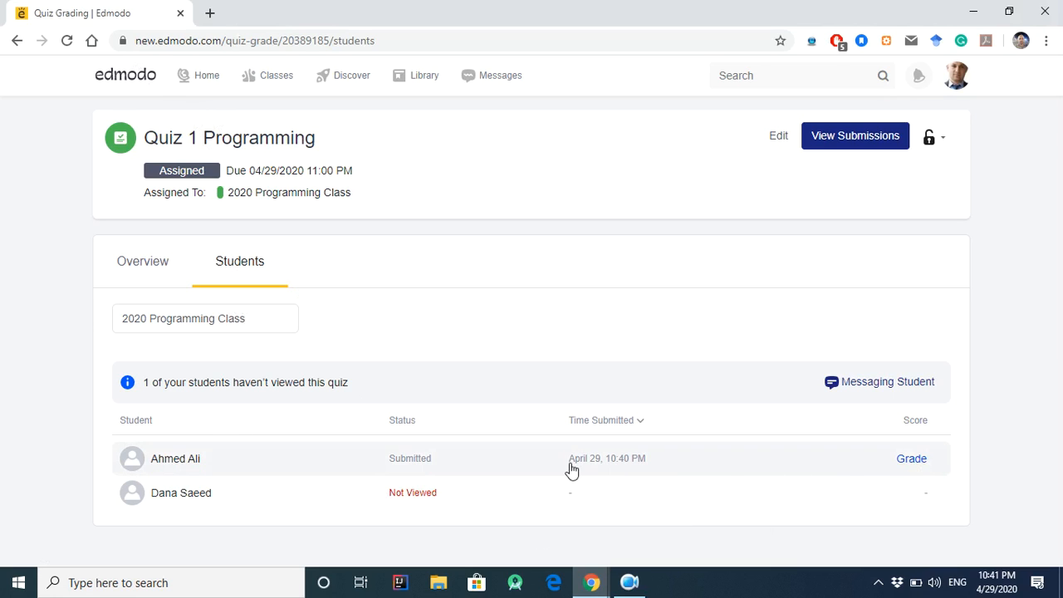
left_click(912, 461)
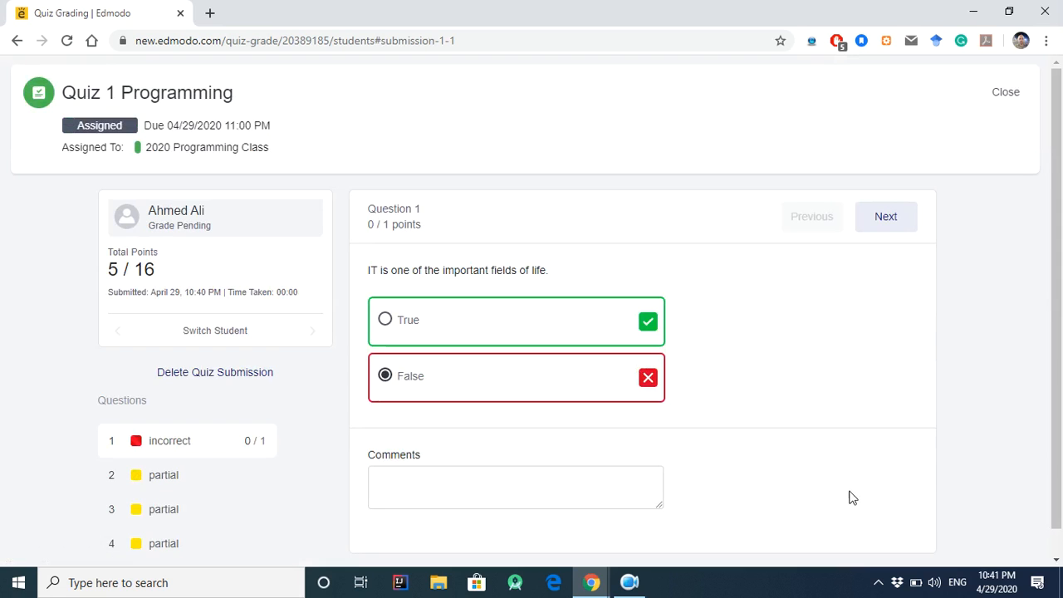
scroll(677, 447, "down", 1)
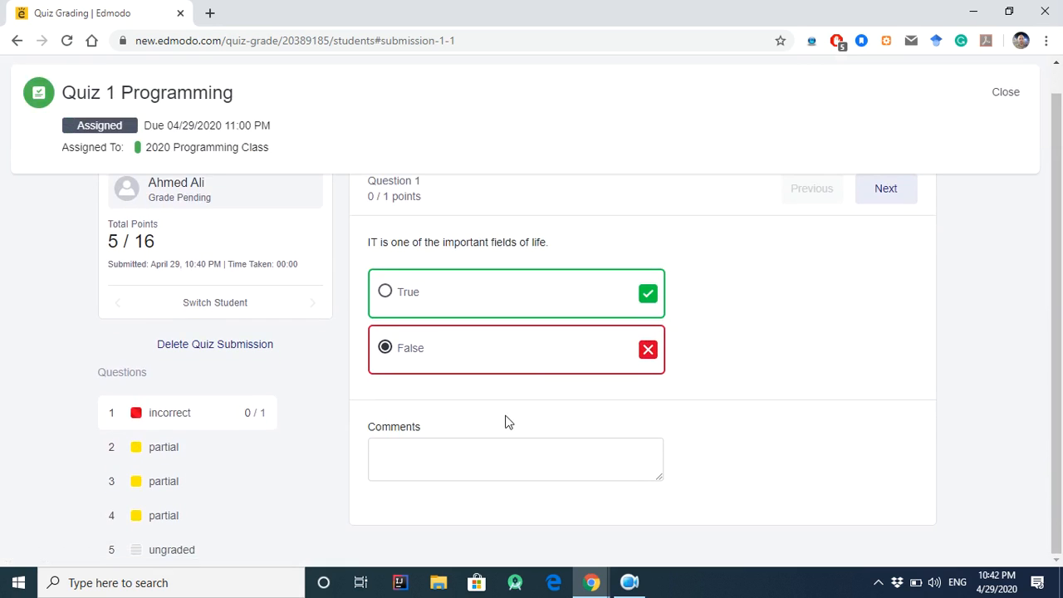
- Review the student's answers to questions 2, 3 and 4, and go on to the ungraded question 5
left_click(869, 198)
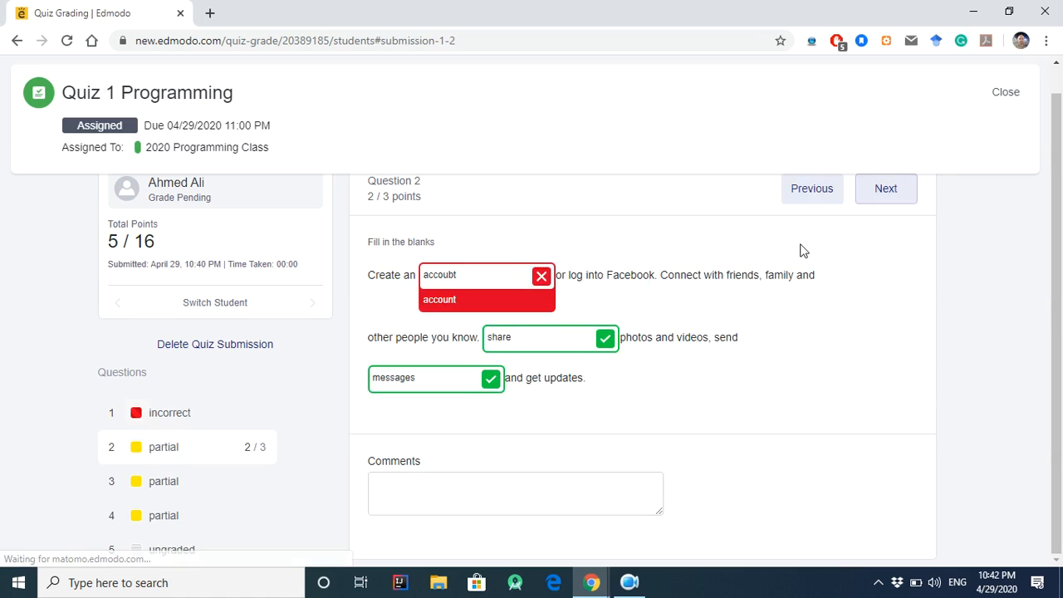
left_click(881, 204)
scroll(559, 481, "down", 1)
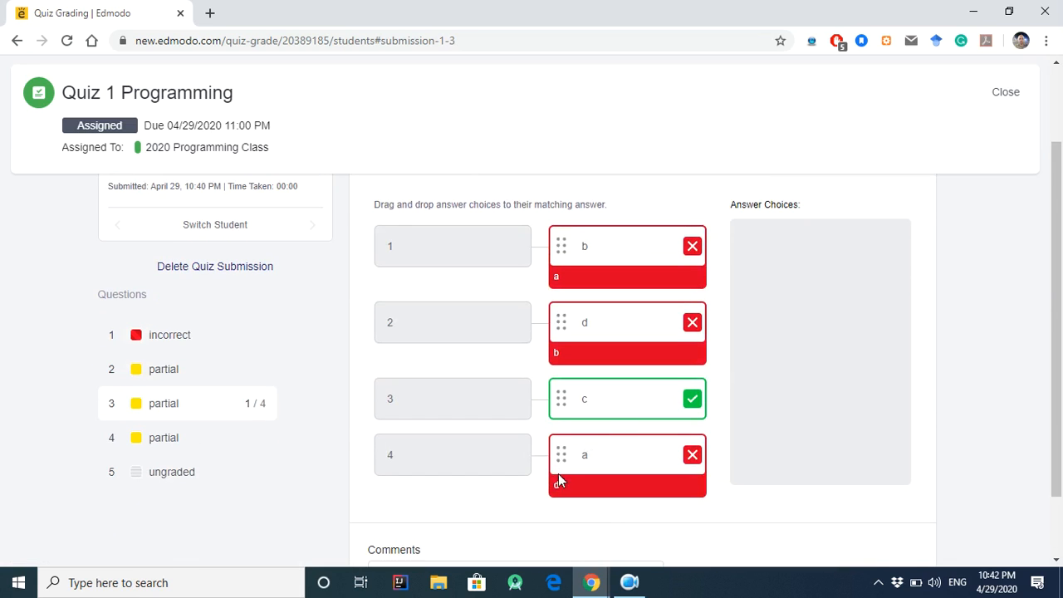
scroll(690, 403, "down", 1)
scroll(679, 441, "up", 2)
left_click(879, 220)
scroll(881, 222, "down", 1)
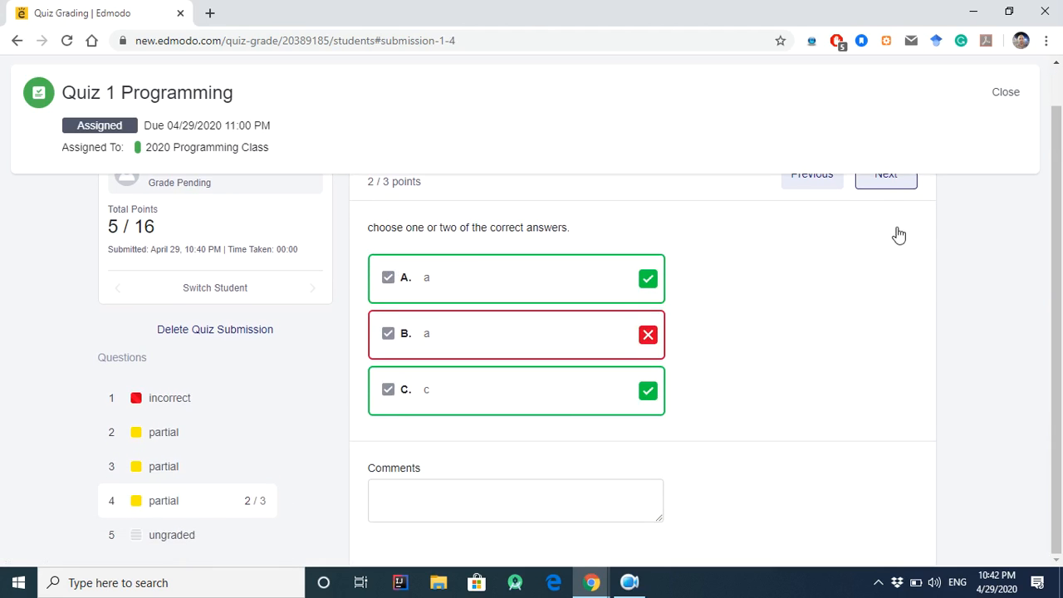
left_click(887, 181)
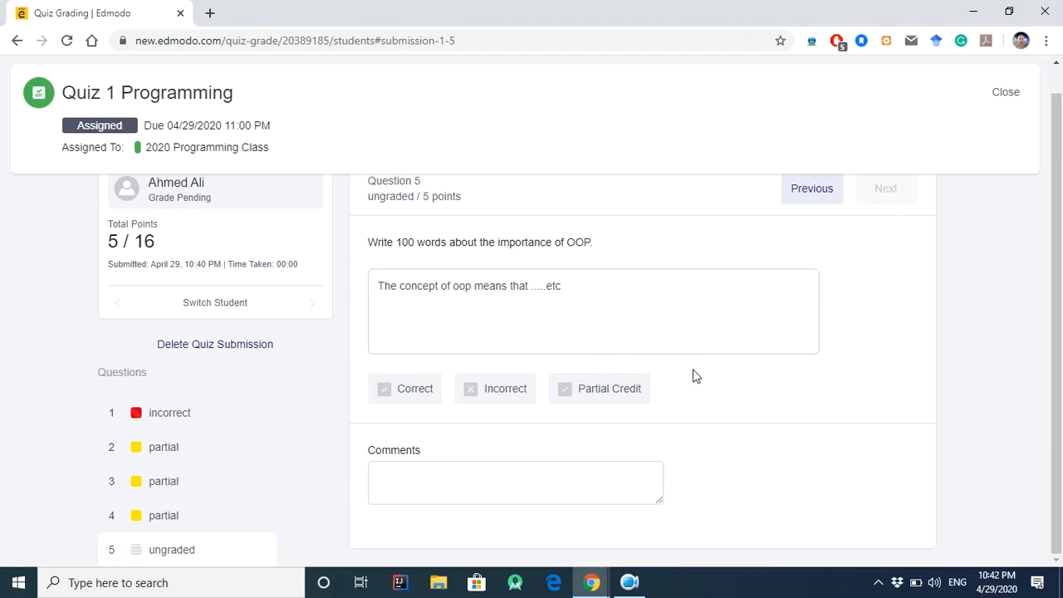
- Try the Correct, Incorrect and Partial Credit marks on the question 5 essay answer, ending on Correct
left_click(386, 401)
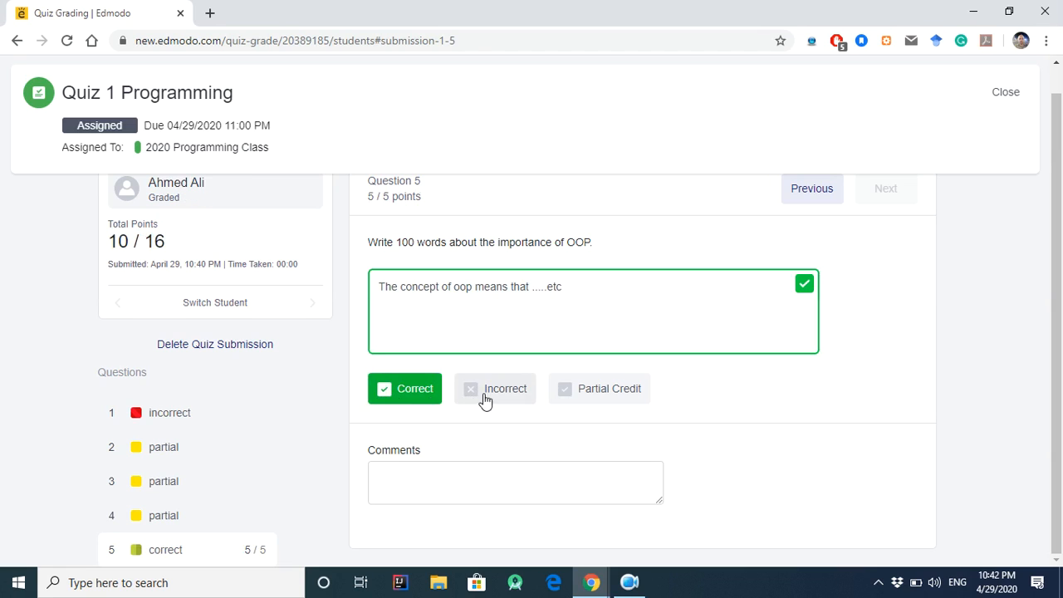
left_click(478, 398)
left_click(591, 405)
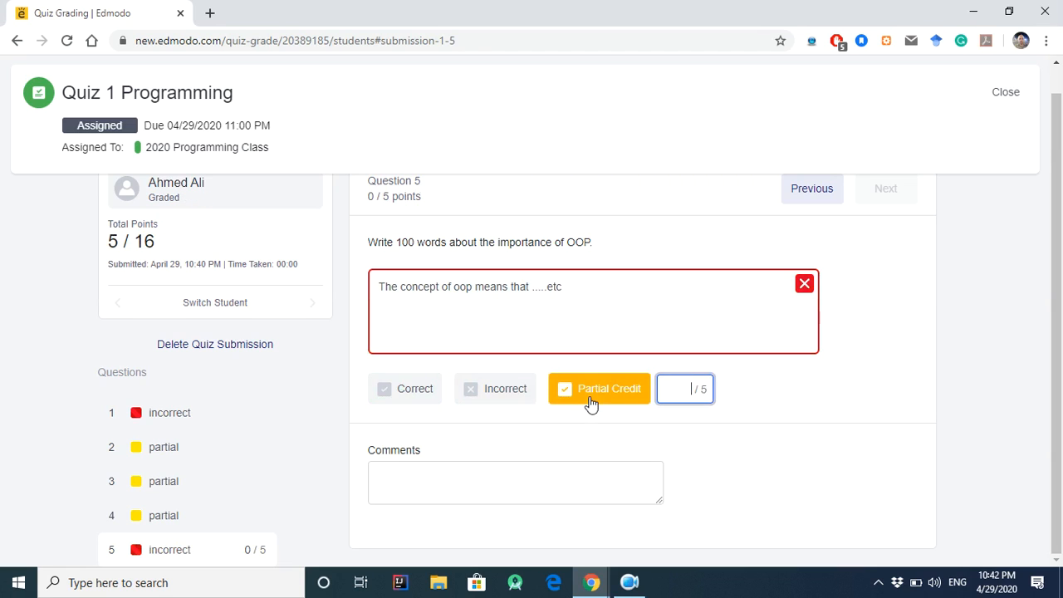
left_click(407, 396)
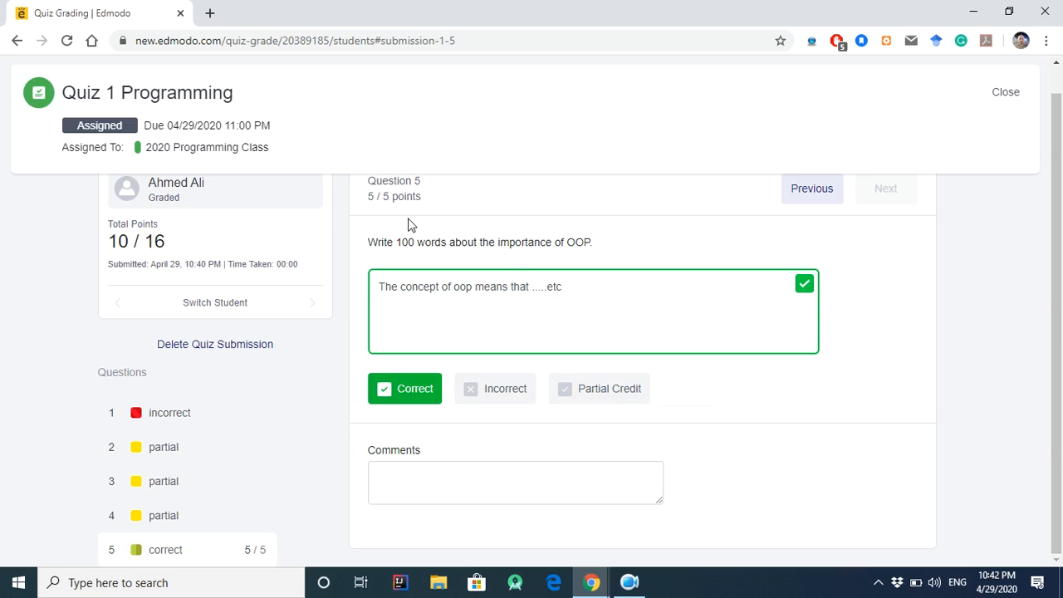
- Give question 5 partial credit, first 2 and finally 1 of 5 points, and close the student's submission
left_click(619, 402)
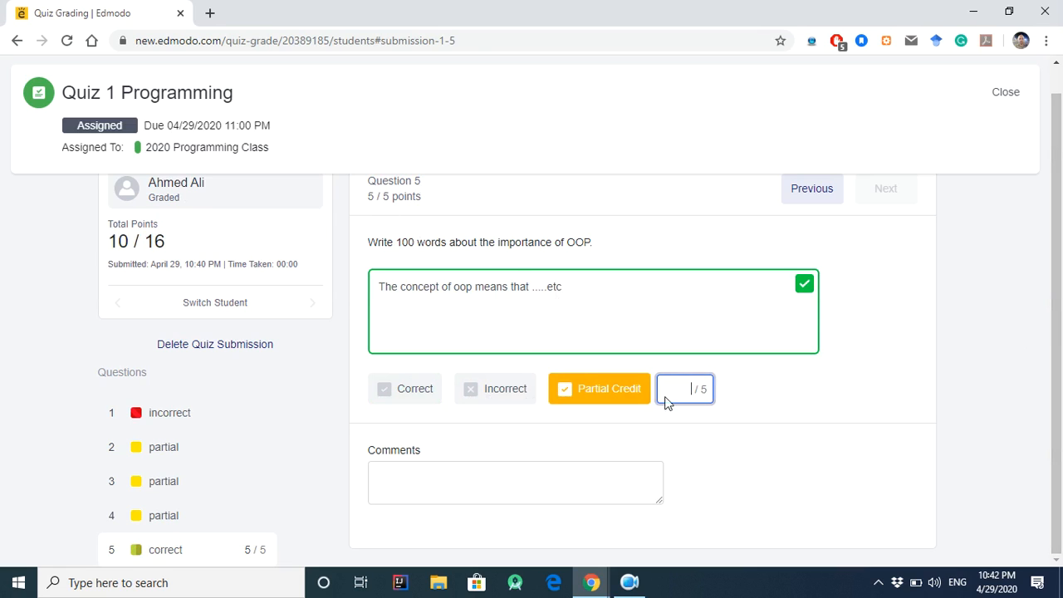
type("2")
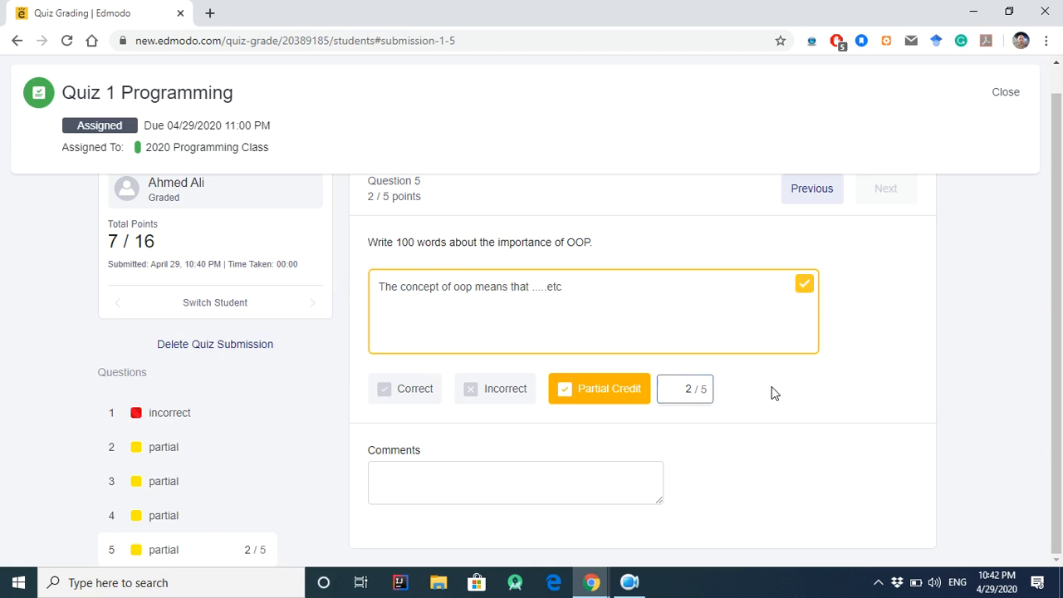
left_click(673, 390)
type("1")
left_click(754, 391)
scroll(646, 440, "up", 1)
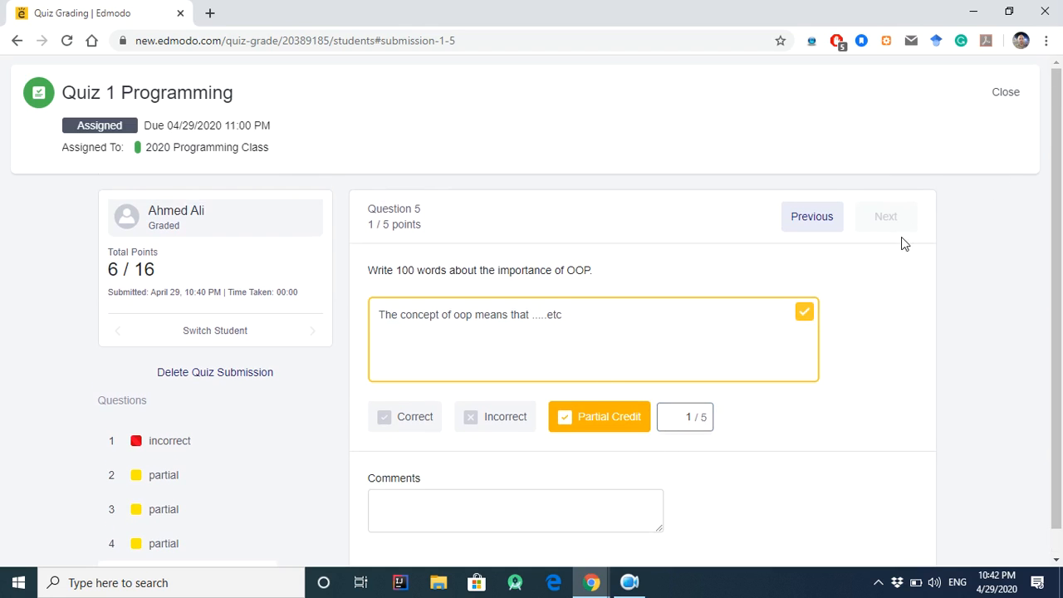
scroll(903, 243, "down", 1)
left_click(1005, 93)
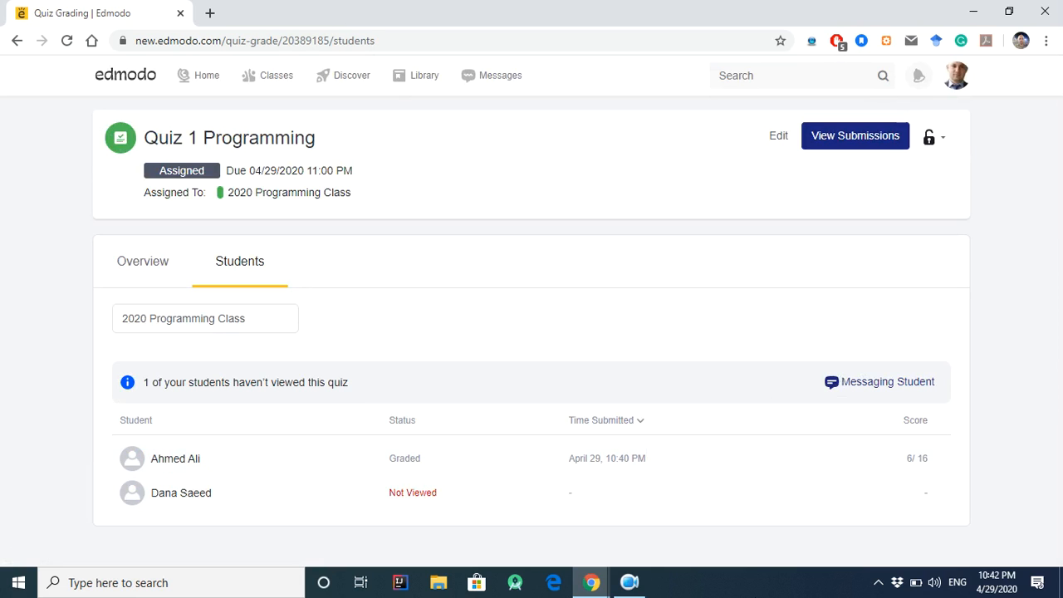
- Switch to the student's browser window and reload the Quiz 1 Programming page to check for the grade
mouse_move(591, 583)
left_click(672, 534)
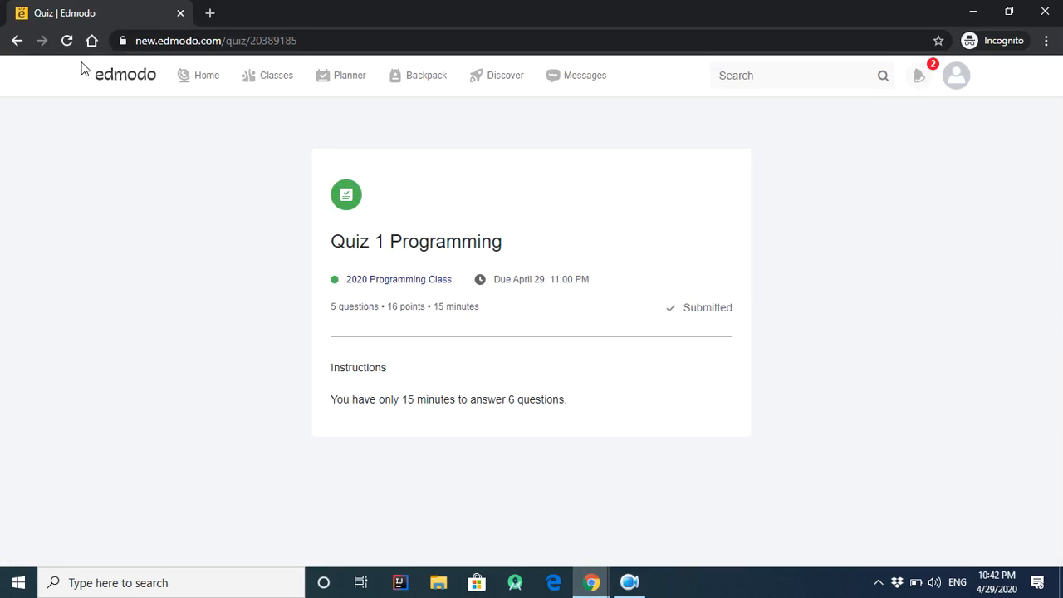
left_click(66, 40)
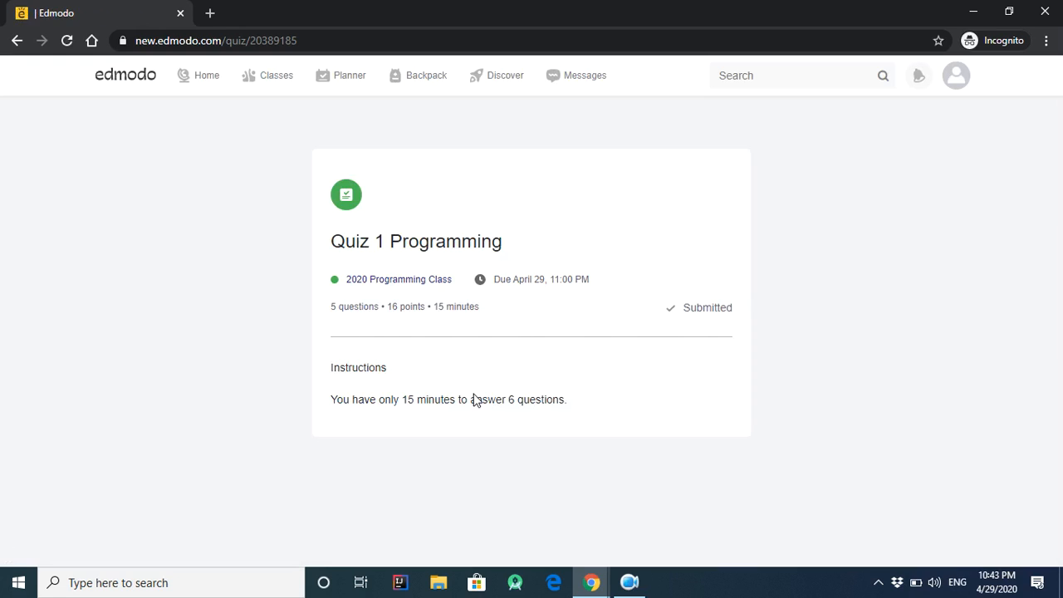
double_click(430, 307)
left_click(363, 230)
- Open the 2020 Programming Class from the quiz page and view the results of its newest Quiz 1 Programming post
left_click(391, 280)
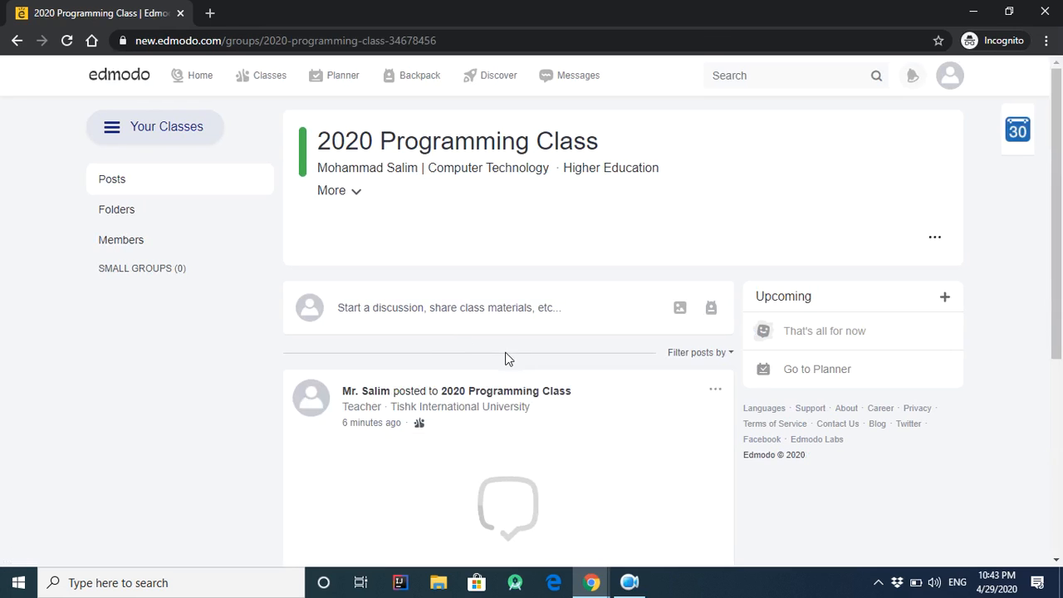
scroll(521, 358, "down", 2)
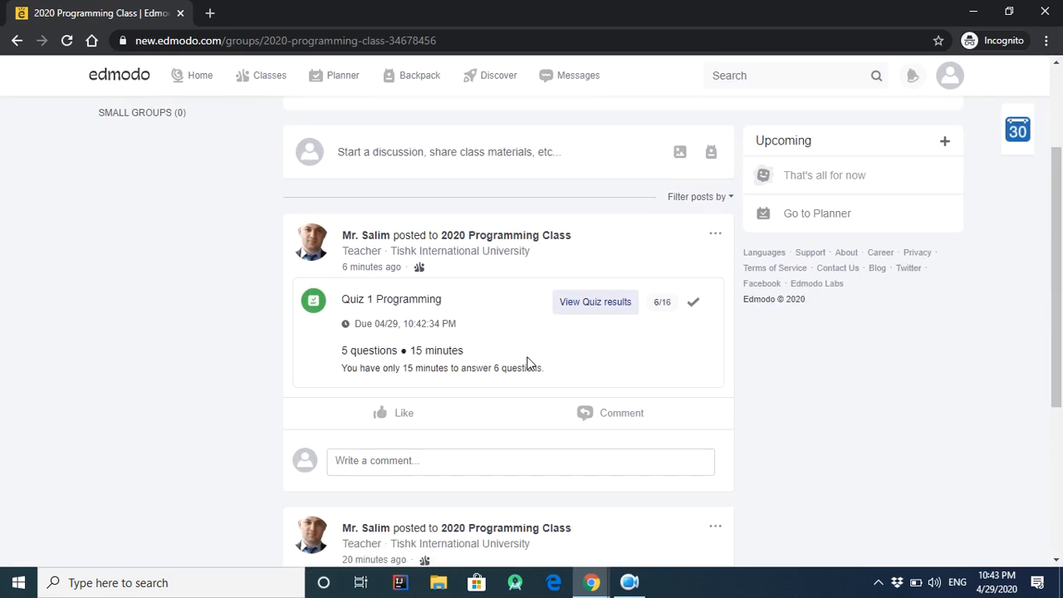
left_click(605, 309)
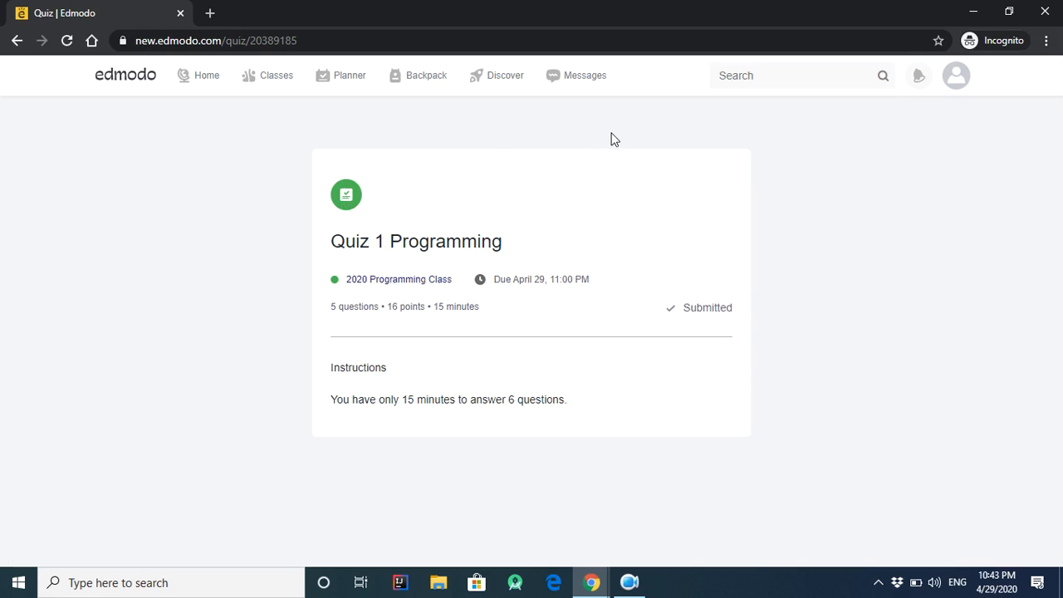
- Return to the teacher's browser window and open the class overview of the graded Quiz 1 Programming
left_click(591, 584)
left_click(496, 524)
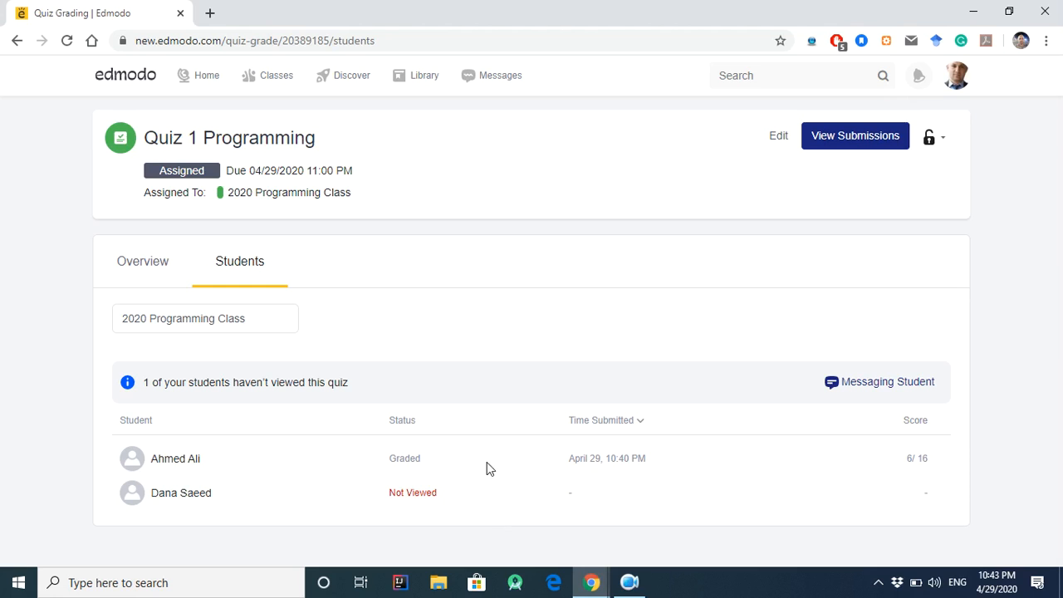
left_click(142, 262)
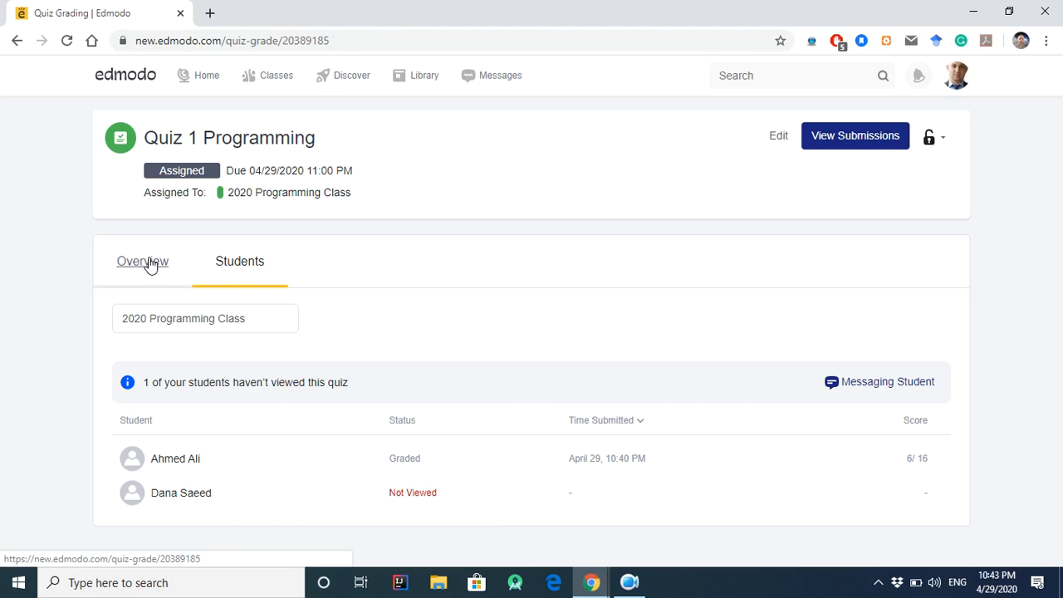